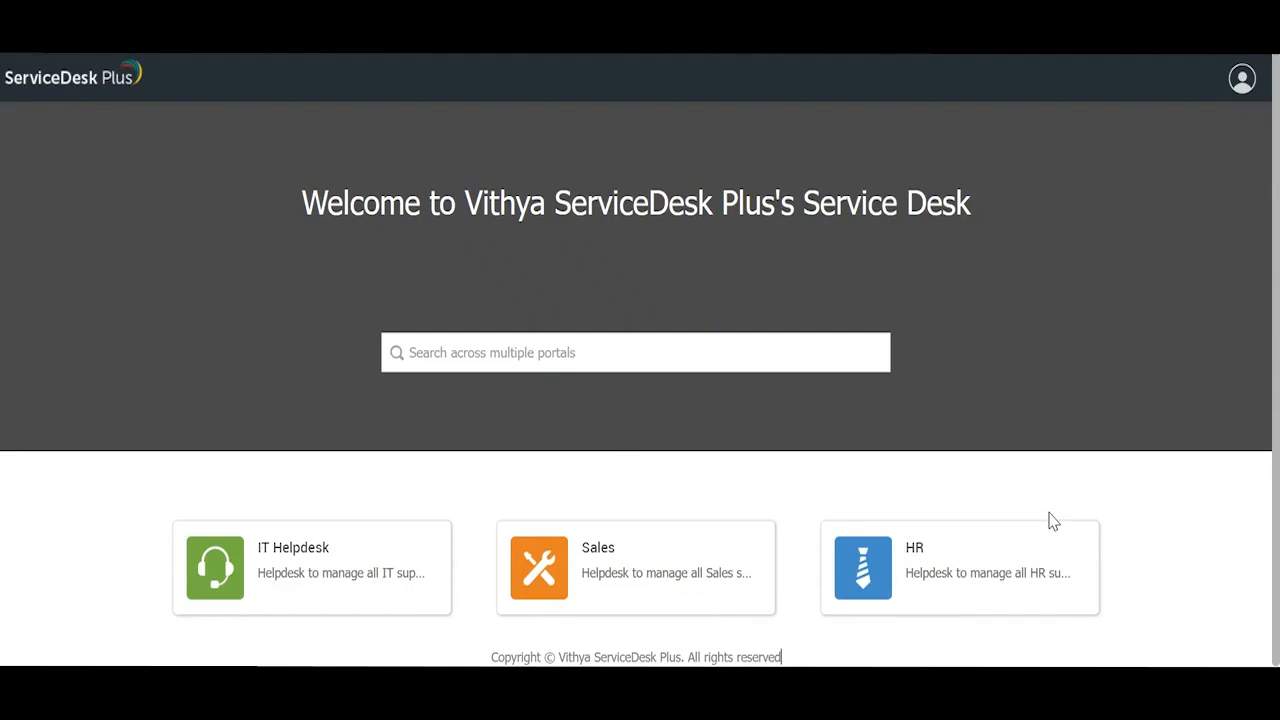
Step: Go from the IT Helpdesk card through Report an Issue into the Application Issues catalog category
left_click(284, 562)
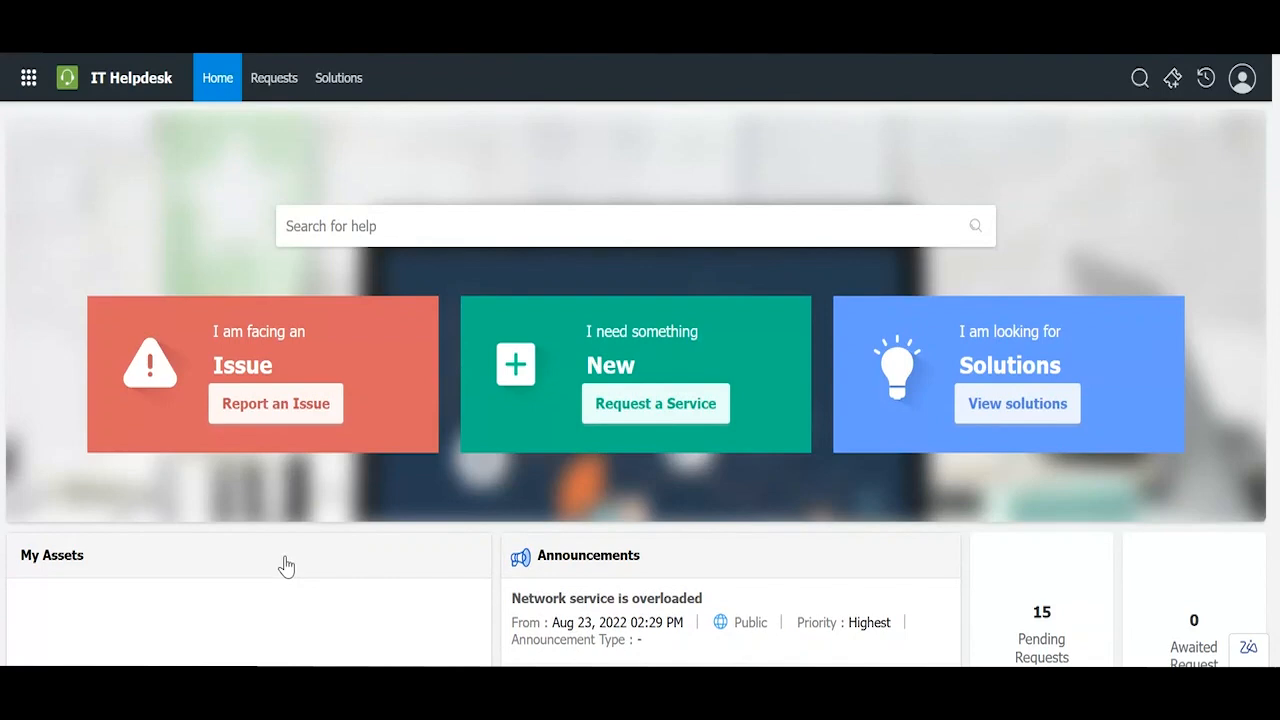
left_click(297, 417)
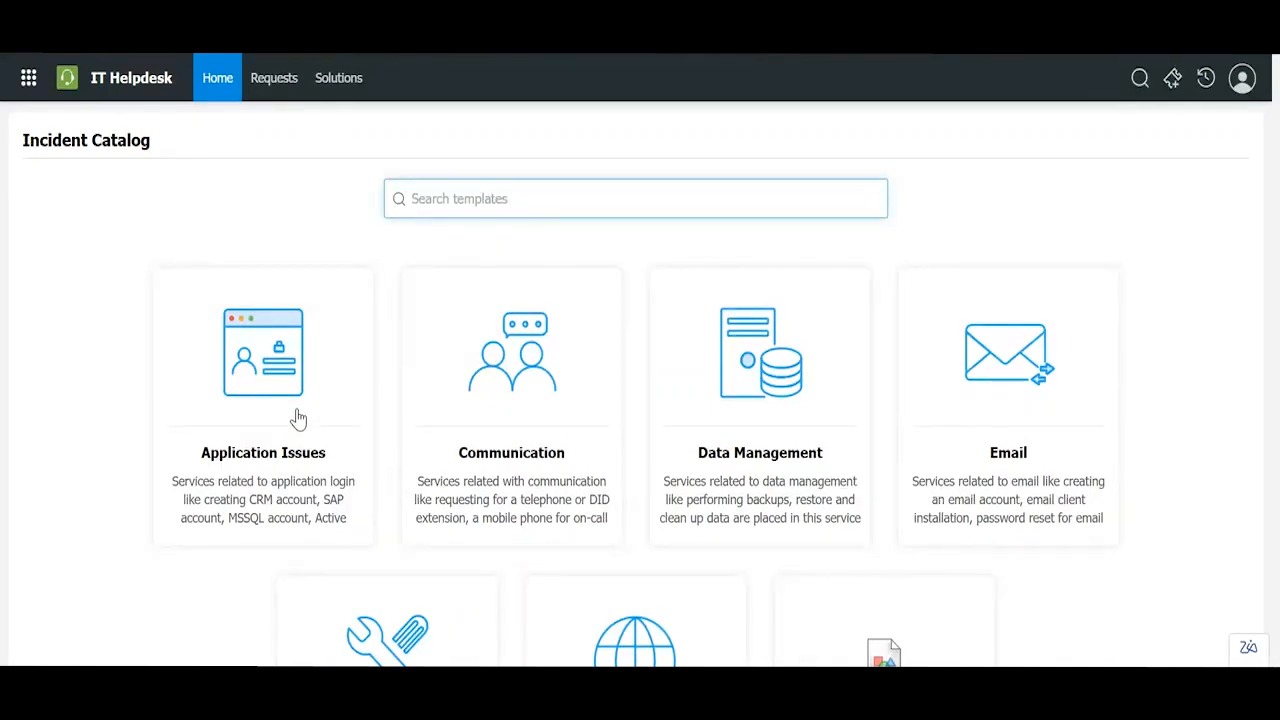
left_click(326, 380)
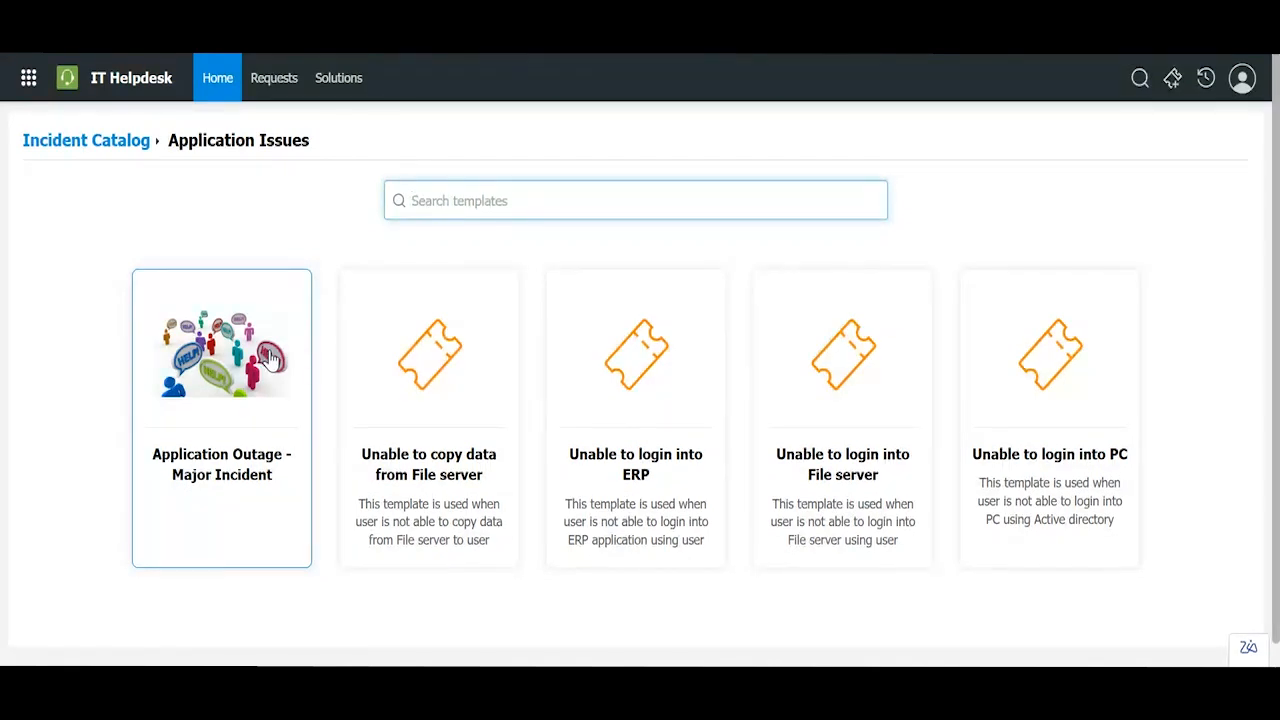
Step: Open an Add request form from the Application Outage - Major Incident card and review its template list
left_click(270, 356)
scroll(270, 351, "up", 6)
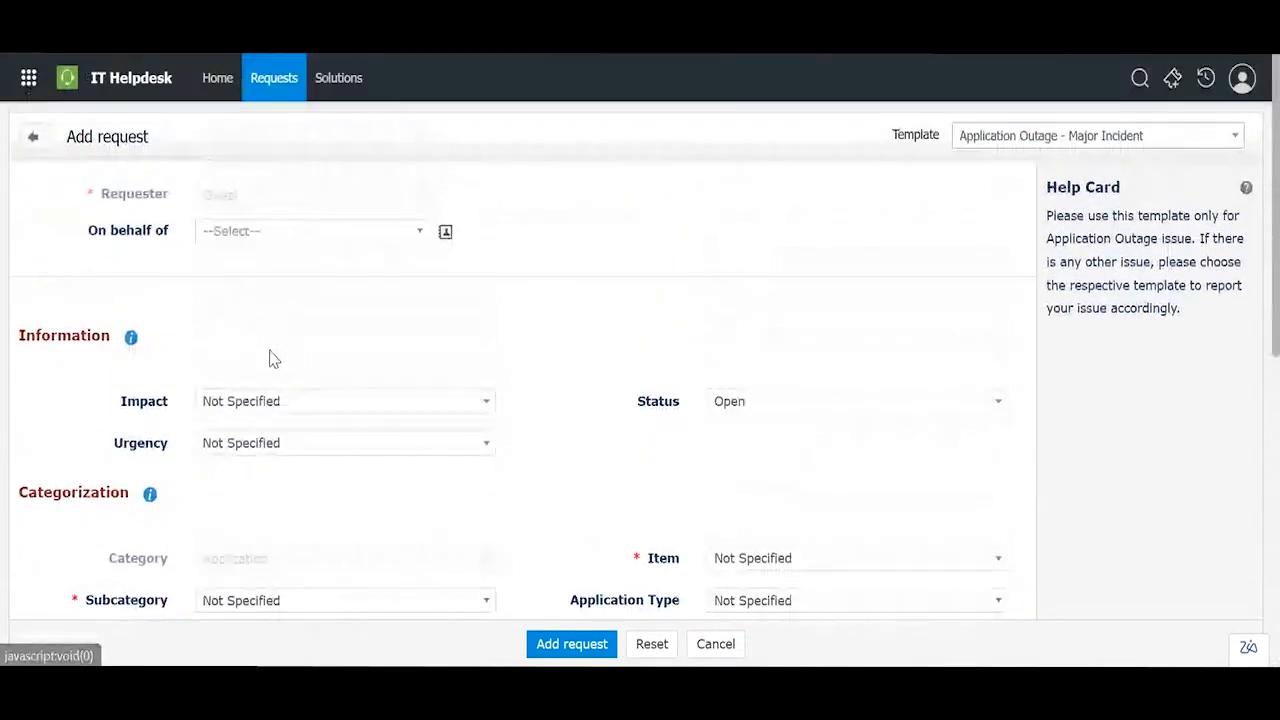
scroll(270, 356, "down", 2)
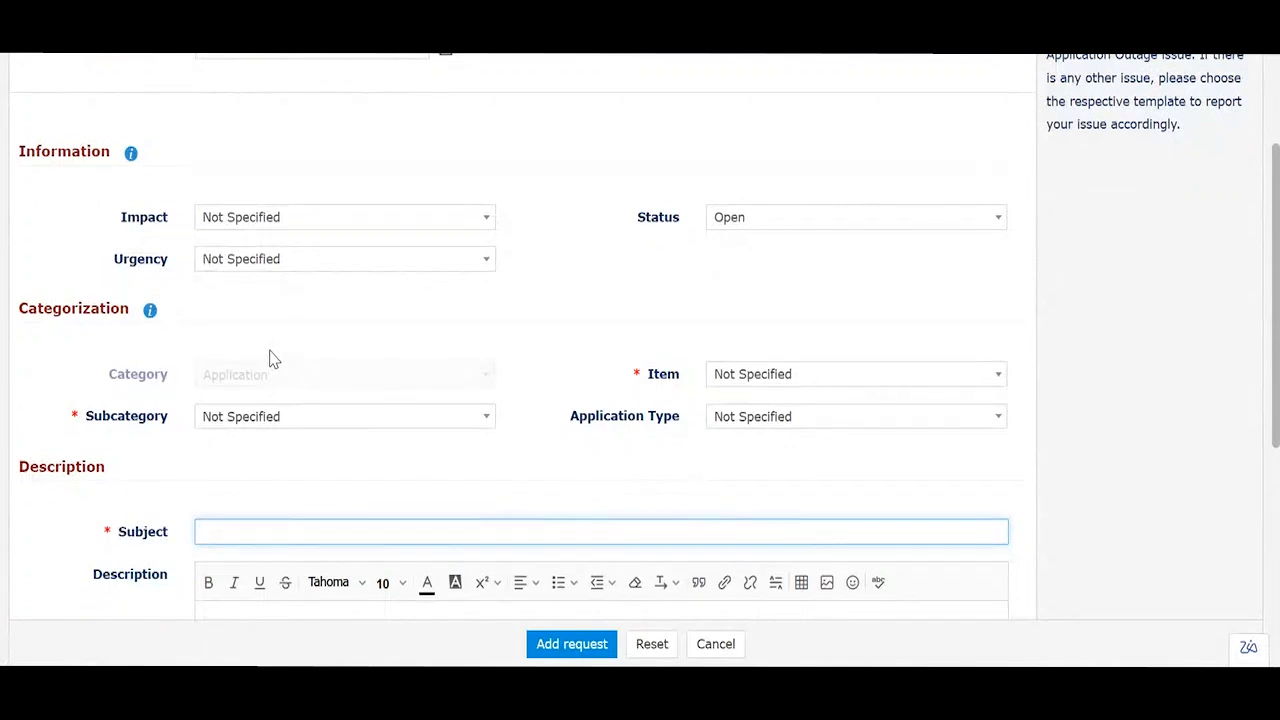
scroll(271, 357, "up", 2)
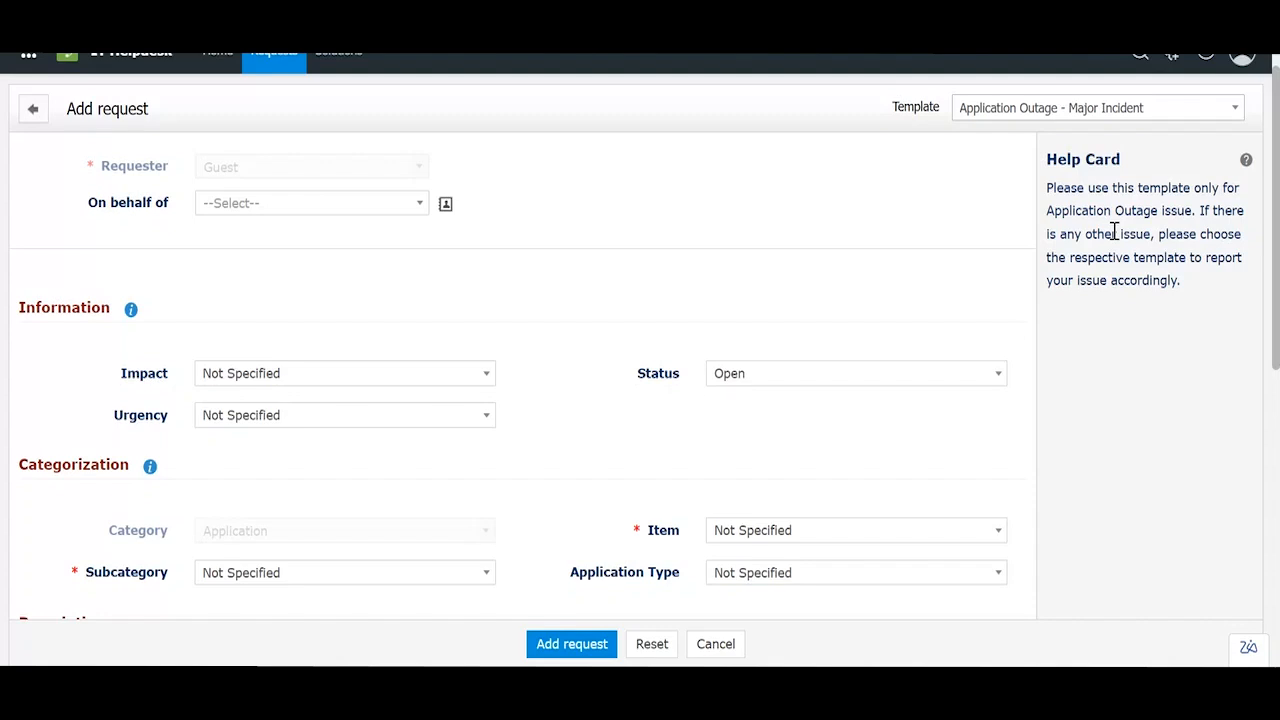
left_click(1105, 108)
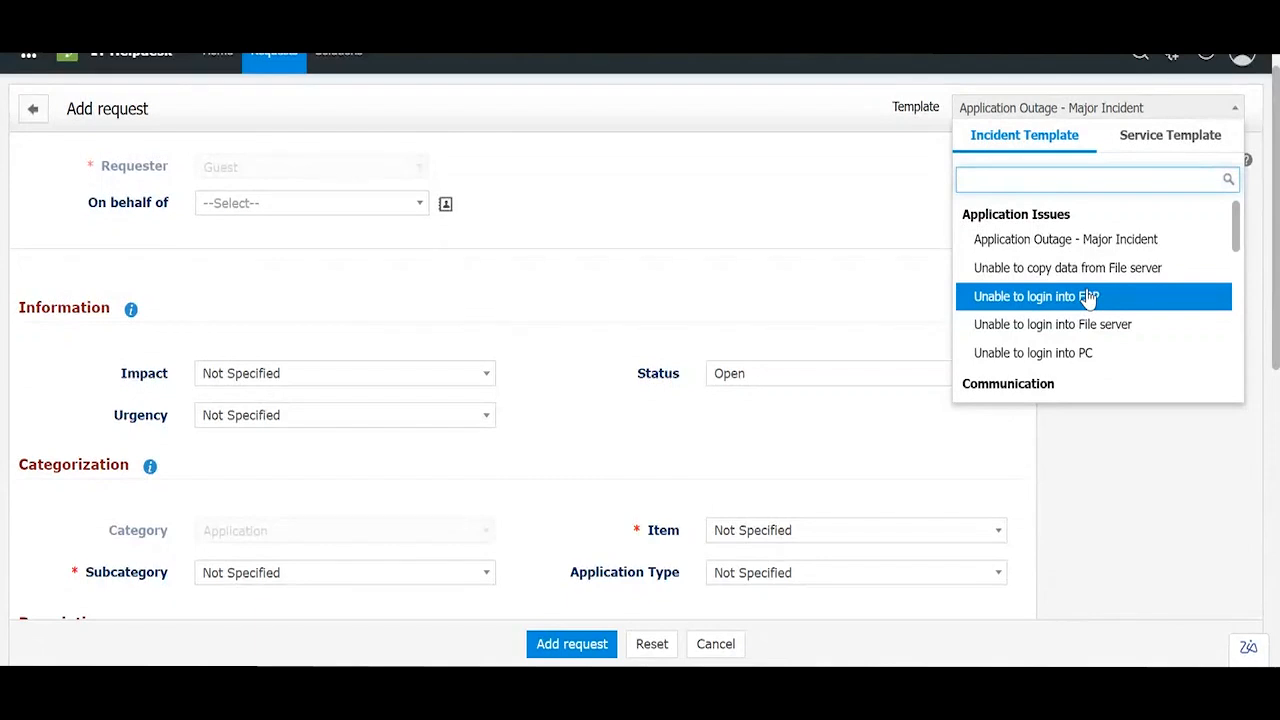
left_click(857, 277)
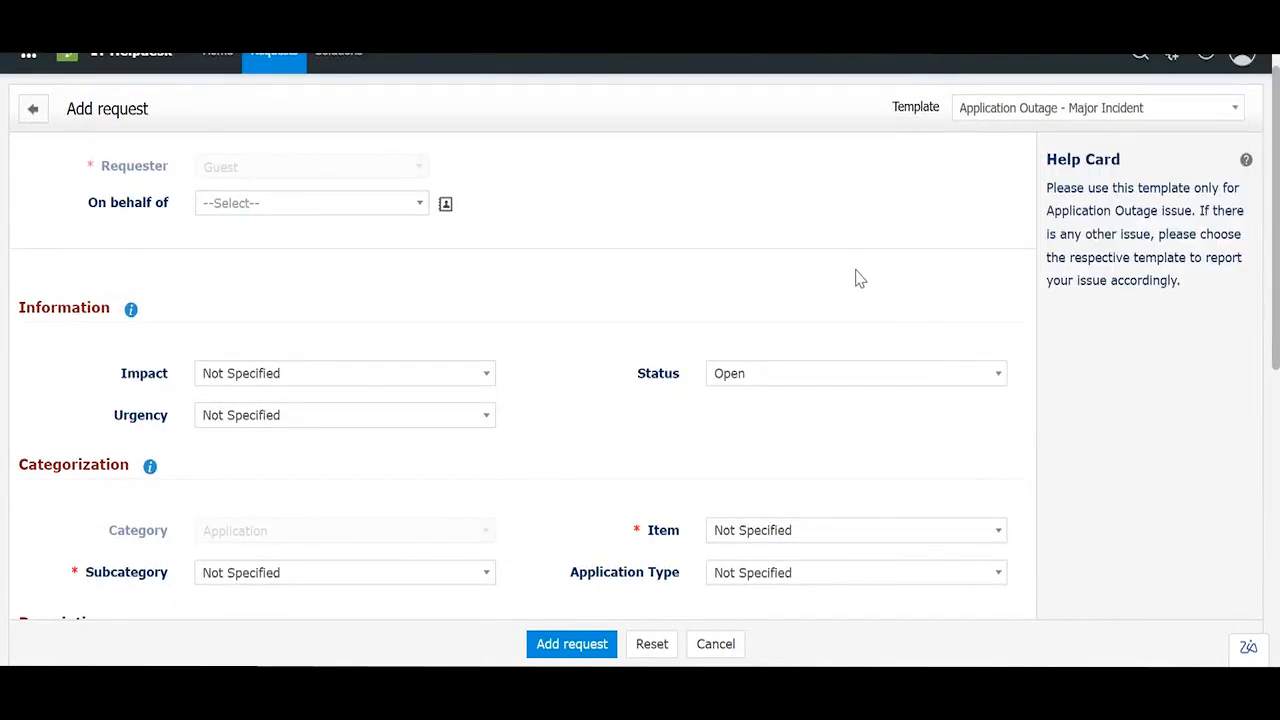
scroll(857, 229, "down", 3)
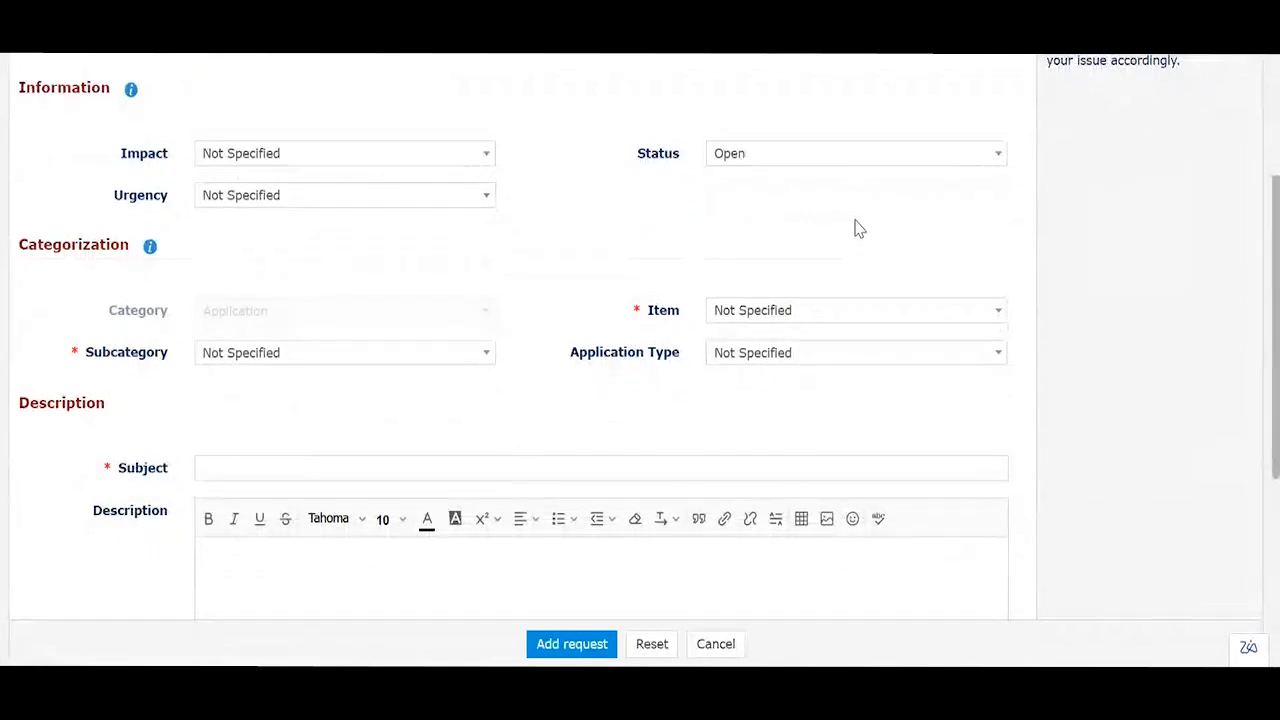
Step: Set Impact to 'Impacts the organization', Urgency to 'Application down' and Subcategory to ERP
left_click(349, 151)
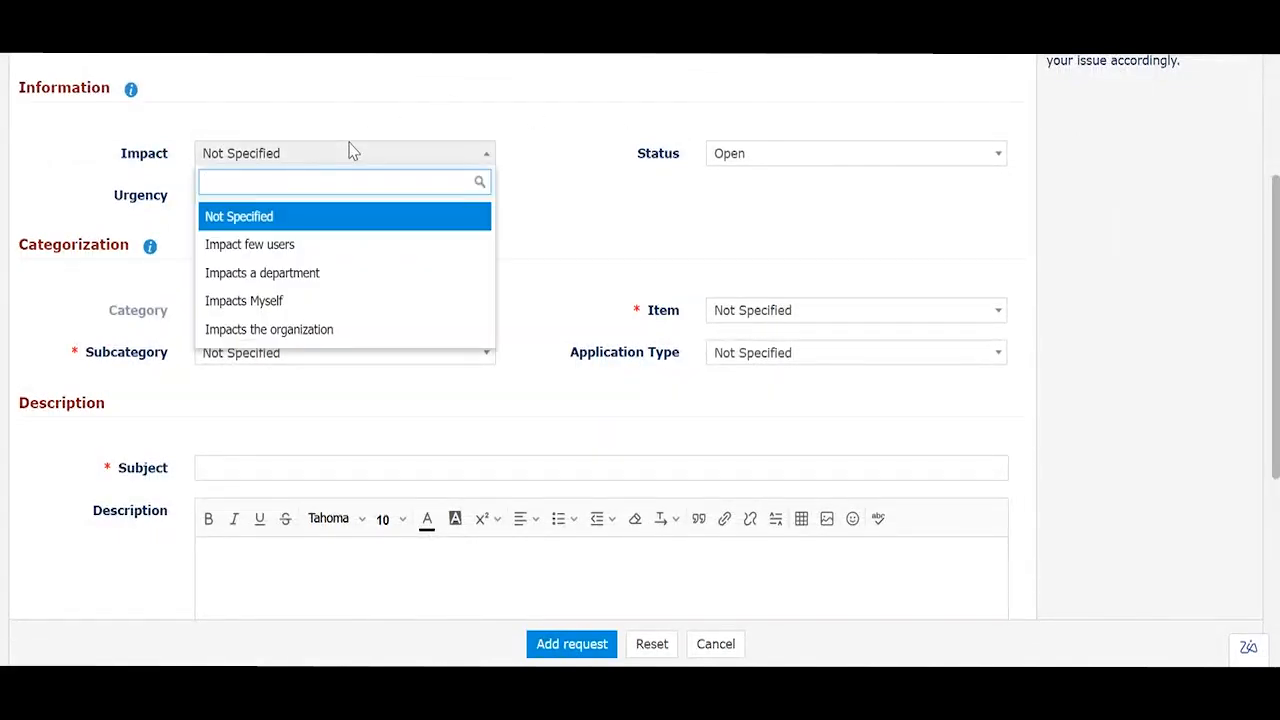
left_click(275, 329)
left_click(282, 200)
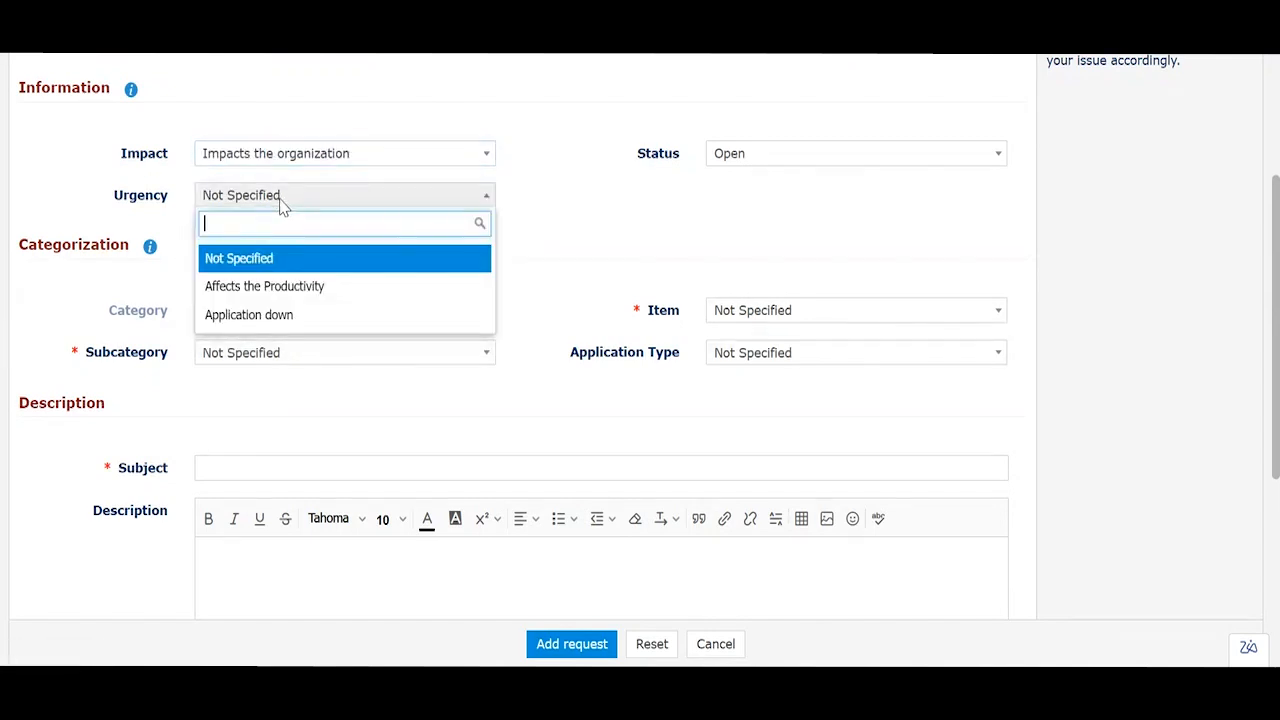
left_click(286, 316)
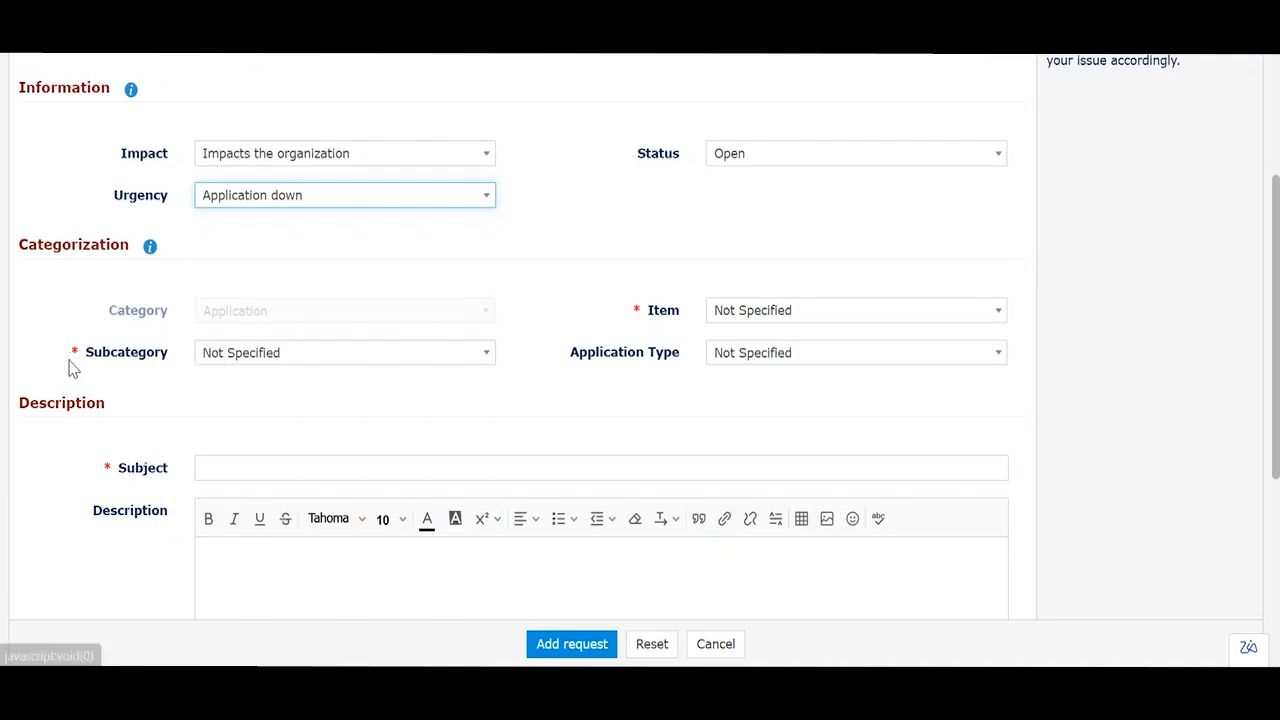
left_click(240, 357)
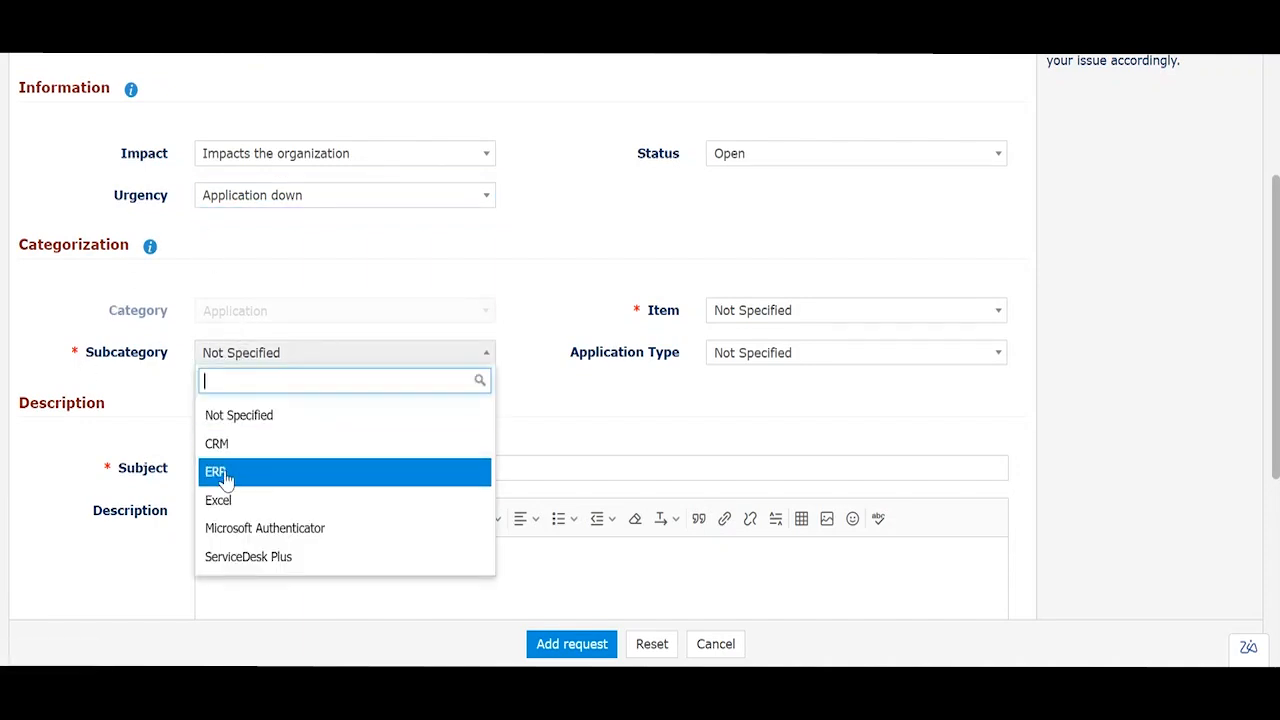
left_click(231, 469)
scroll(409, 360, "down", 3)
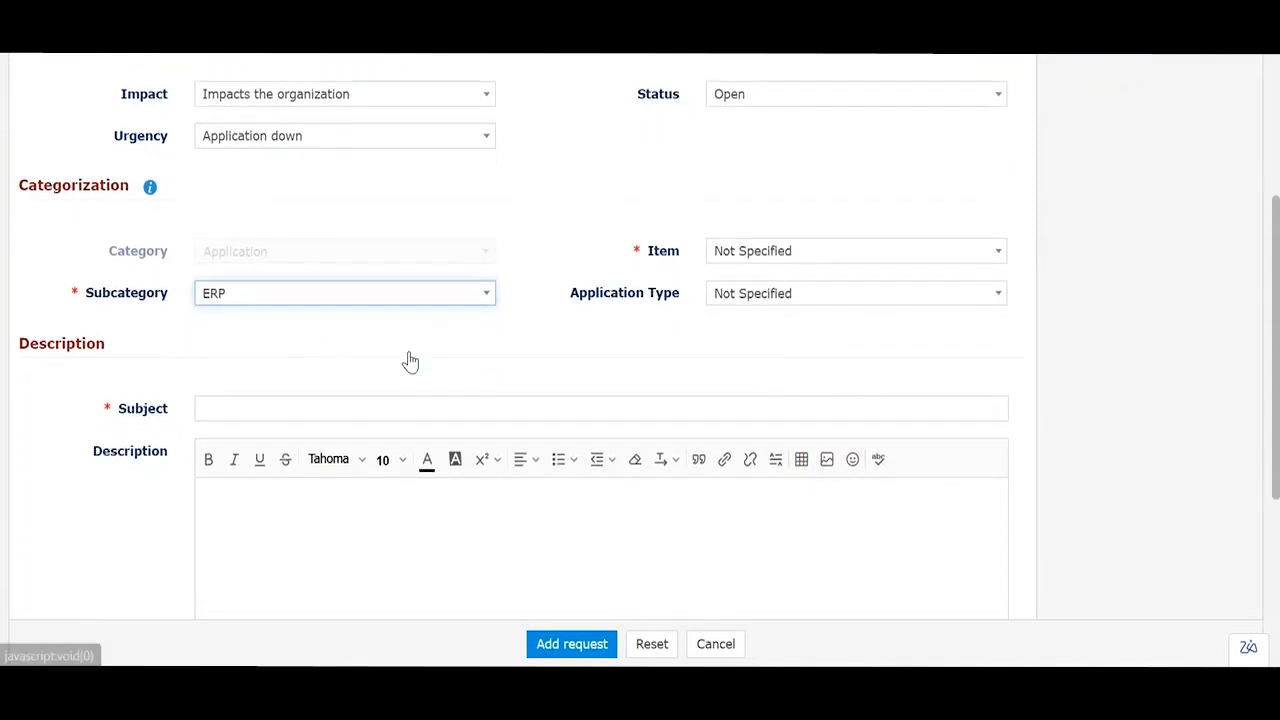
scroll(520, 309, "up", 1)
left_click(814, 214)
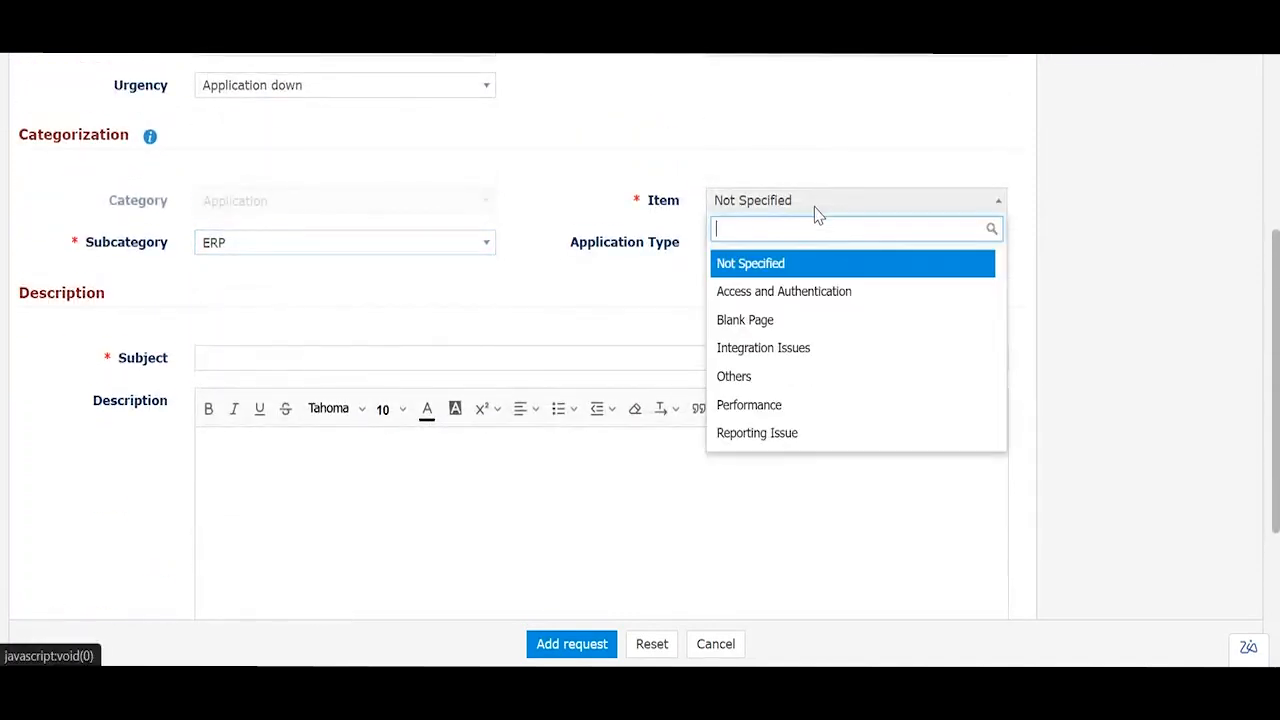
Step: Set Item to Access and Authentication and answer login difficulty Yes, MFA working No, breaches No
left_click(807, 293)
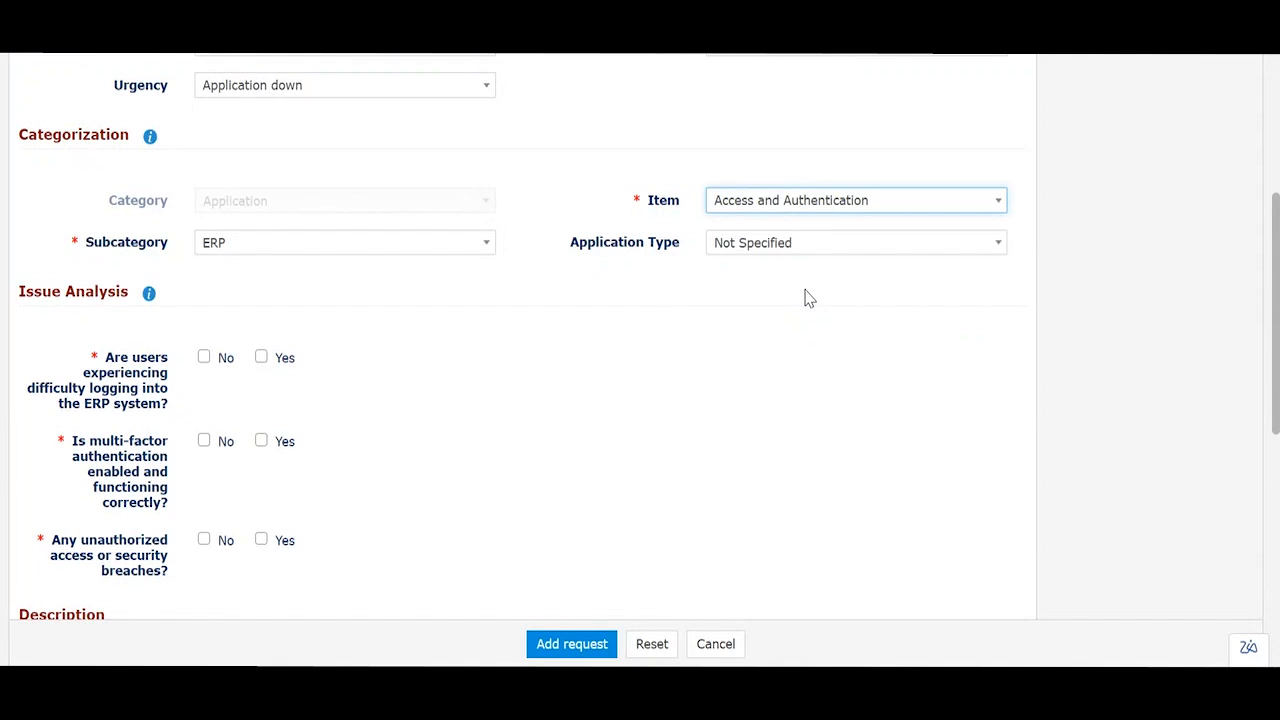
scroll(810, 298, "down", 1)
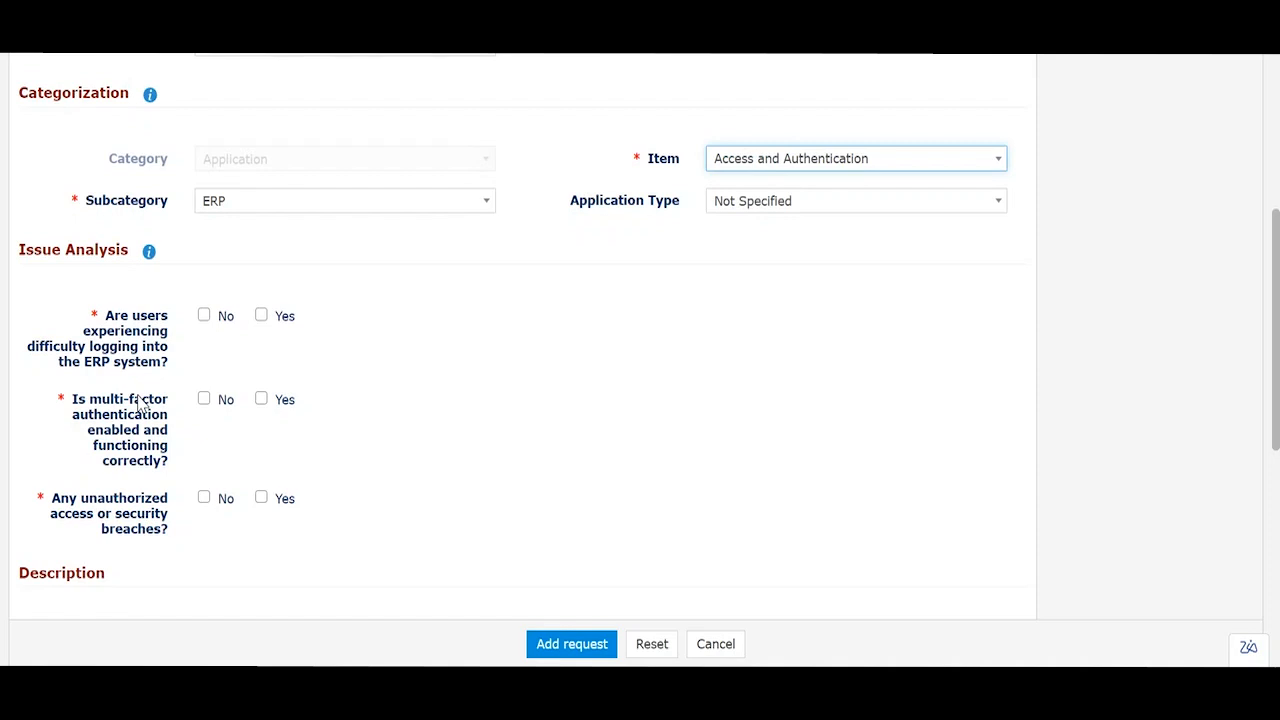
left_click(261, 317)
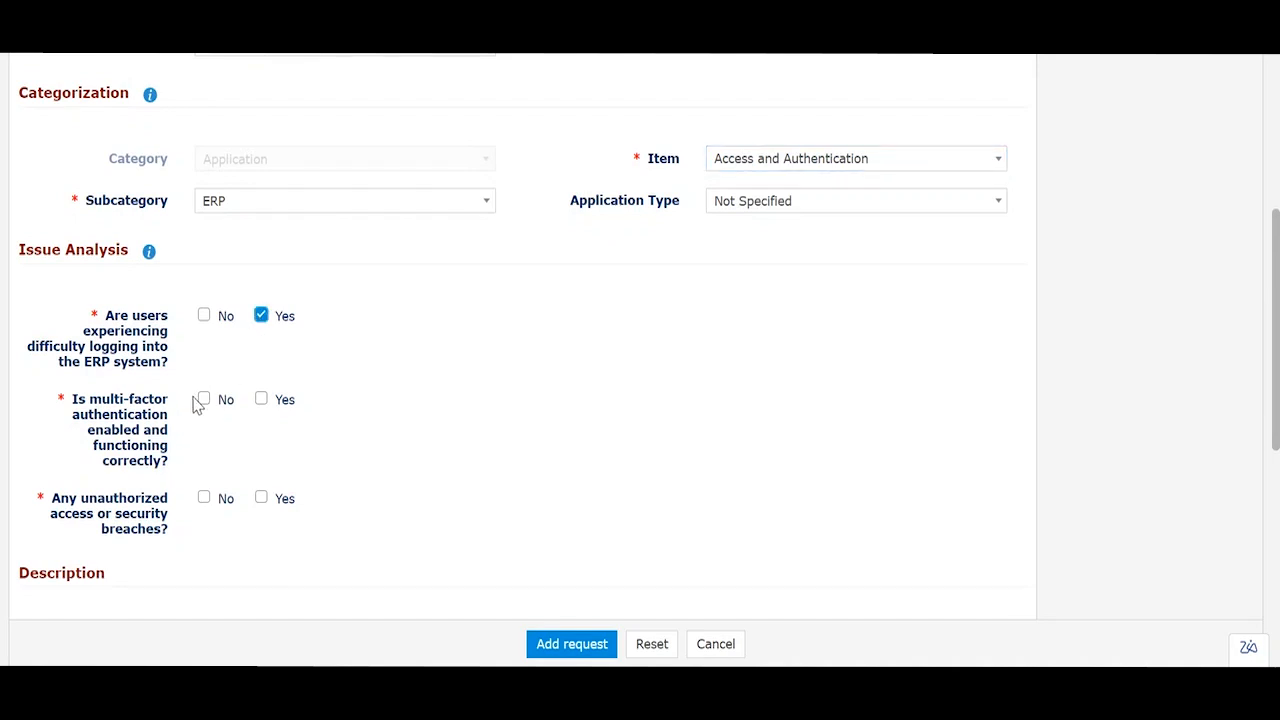
left_click(204, 399)
left_click(205, 502)
scroll(415, 405, "up", 2)
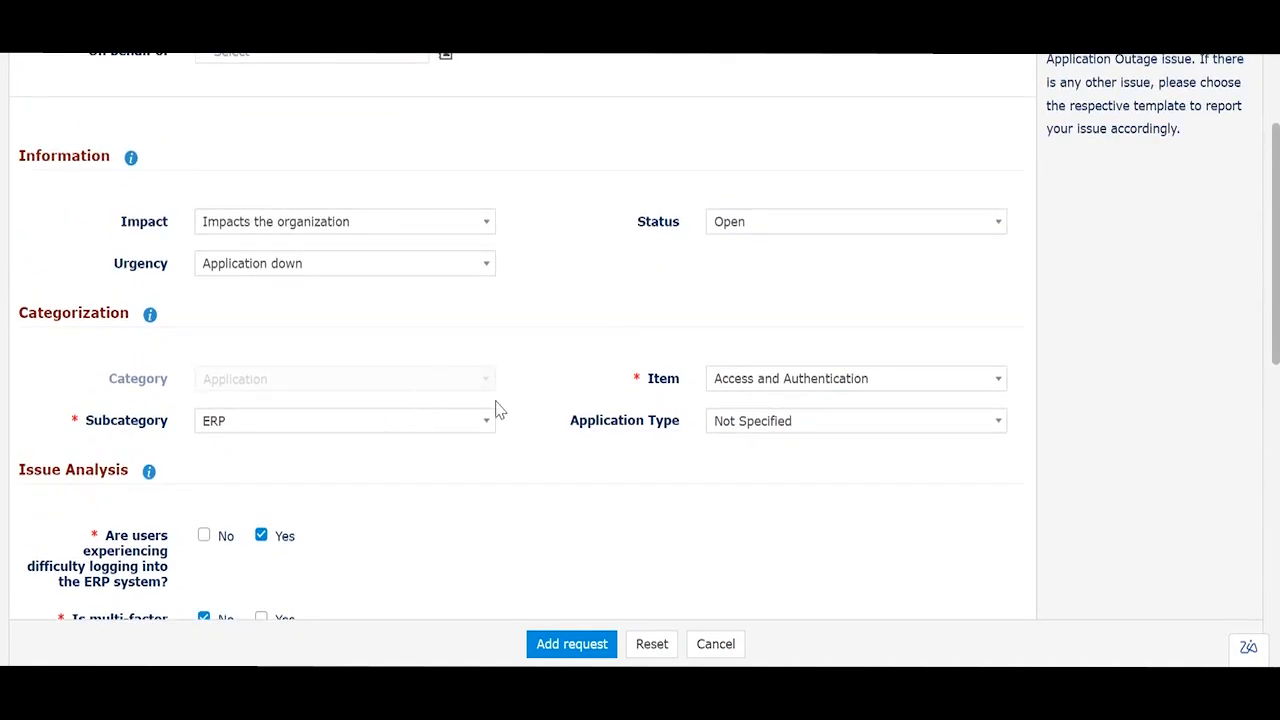
scroll(494, 408, "down", 2)
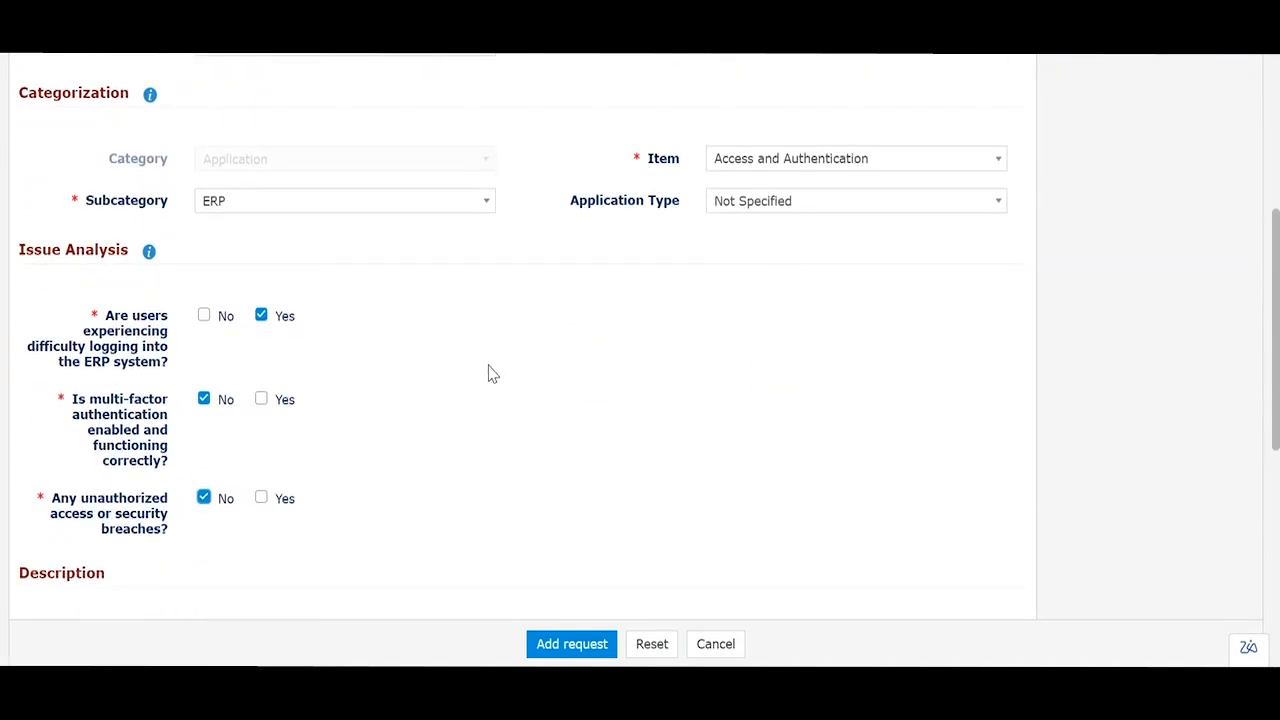
Step: Try the Performance and Reporting Issue items, then return to Access and Authentication
left_click(744, 162)
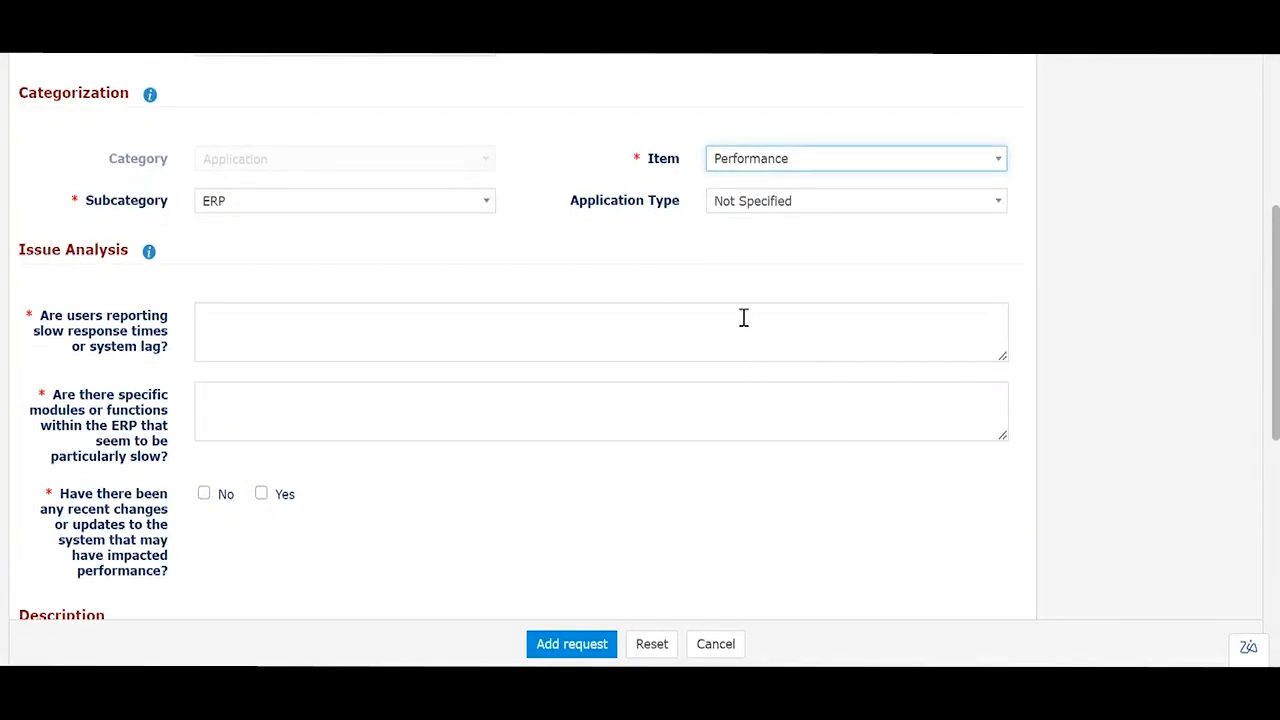
left_click(762, 160)
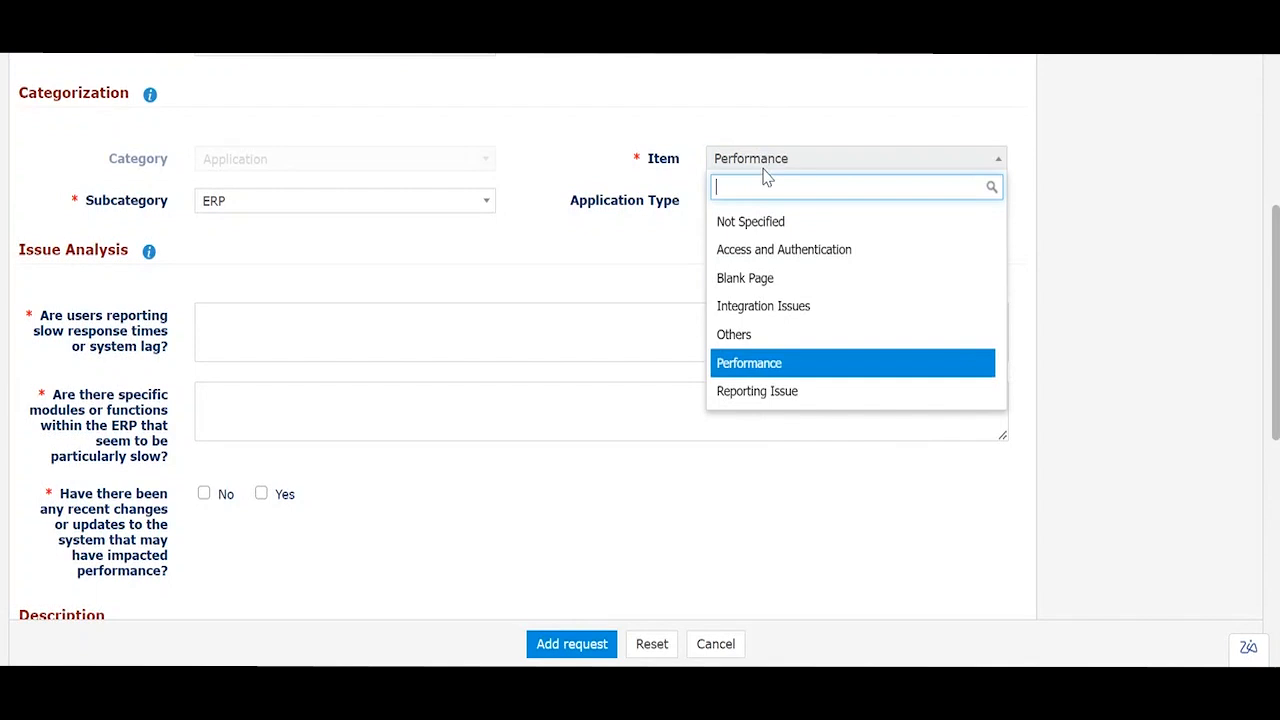
left_click(766, 393)
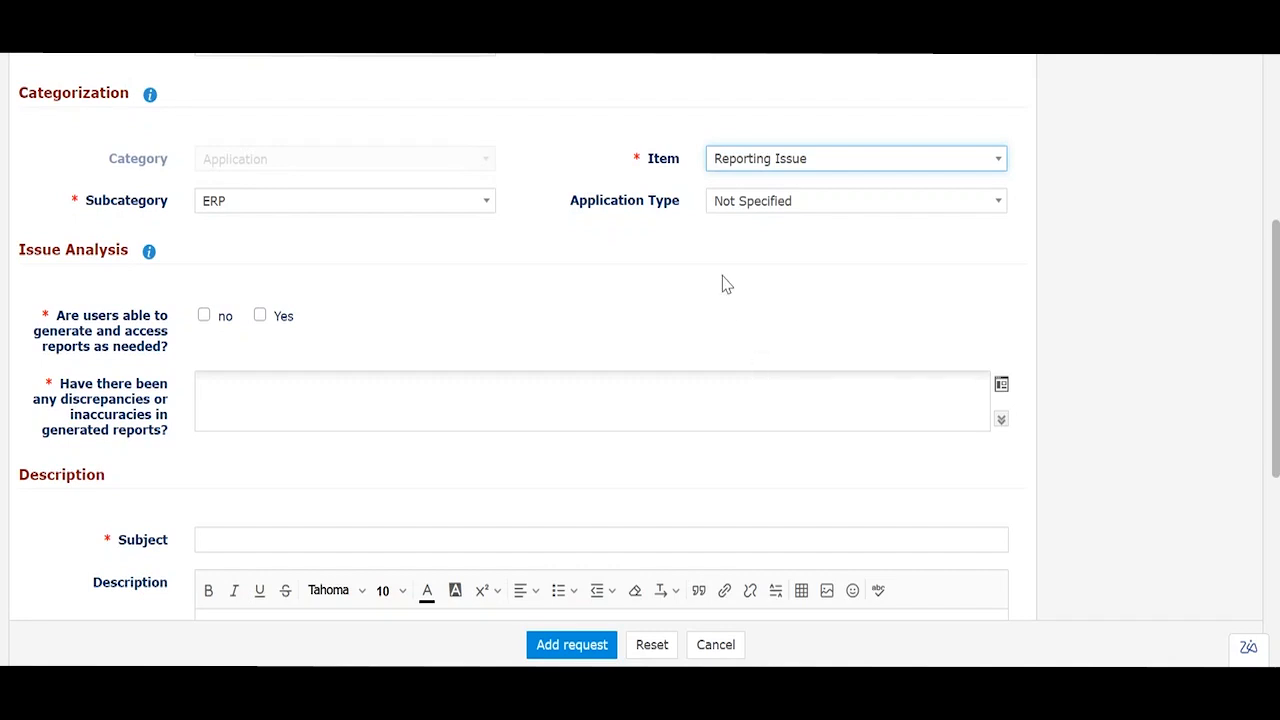
left_click(748, 168)
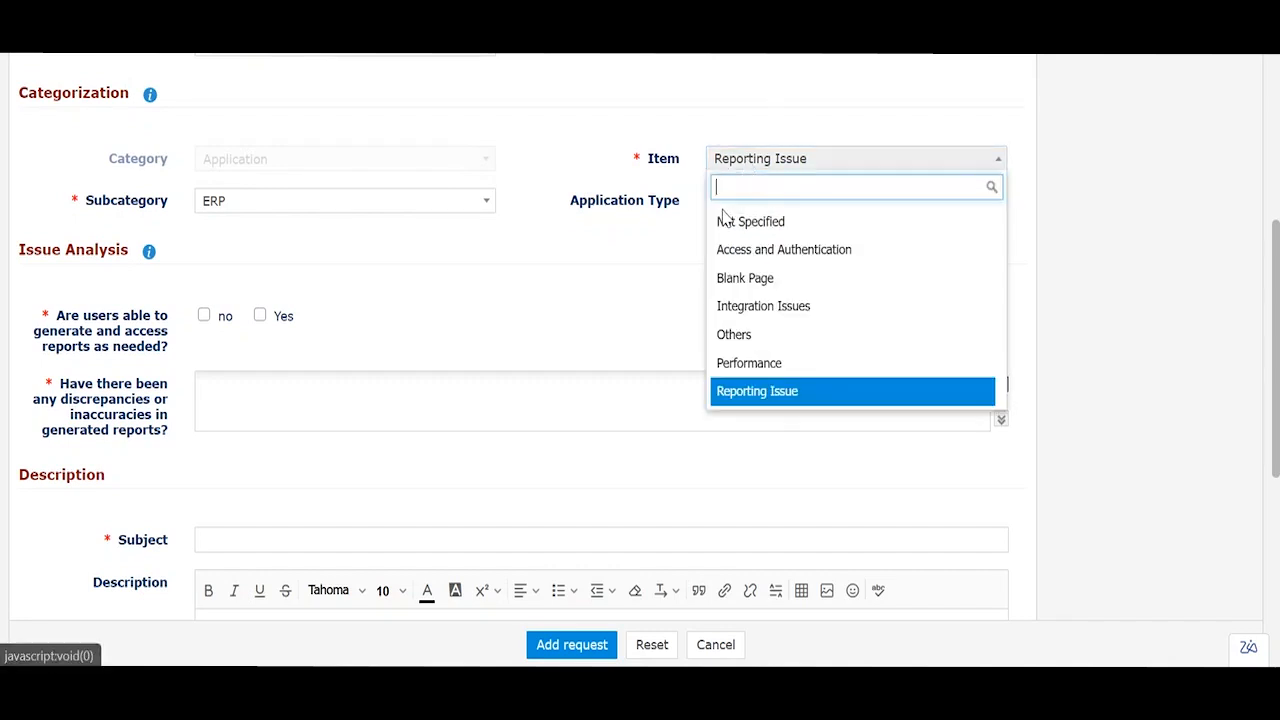
left_click(766, 250)
scroll(634, 337, "down", 3)
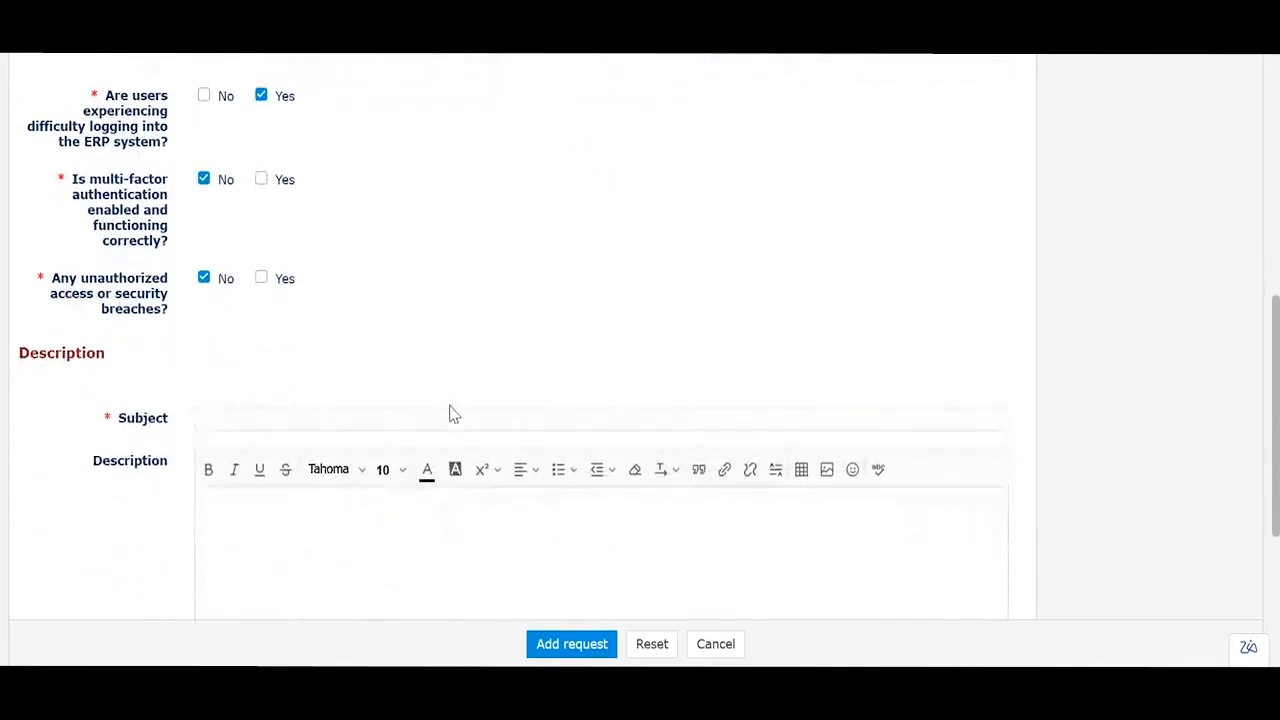
Step: Enter 'Why the ERP is down?' as the request subject
left_click(450, 415)
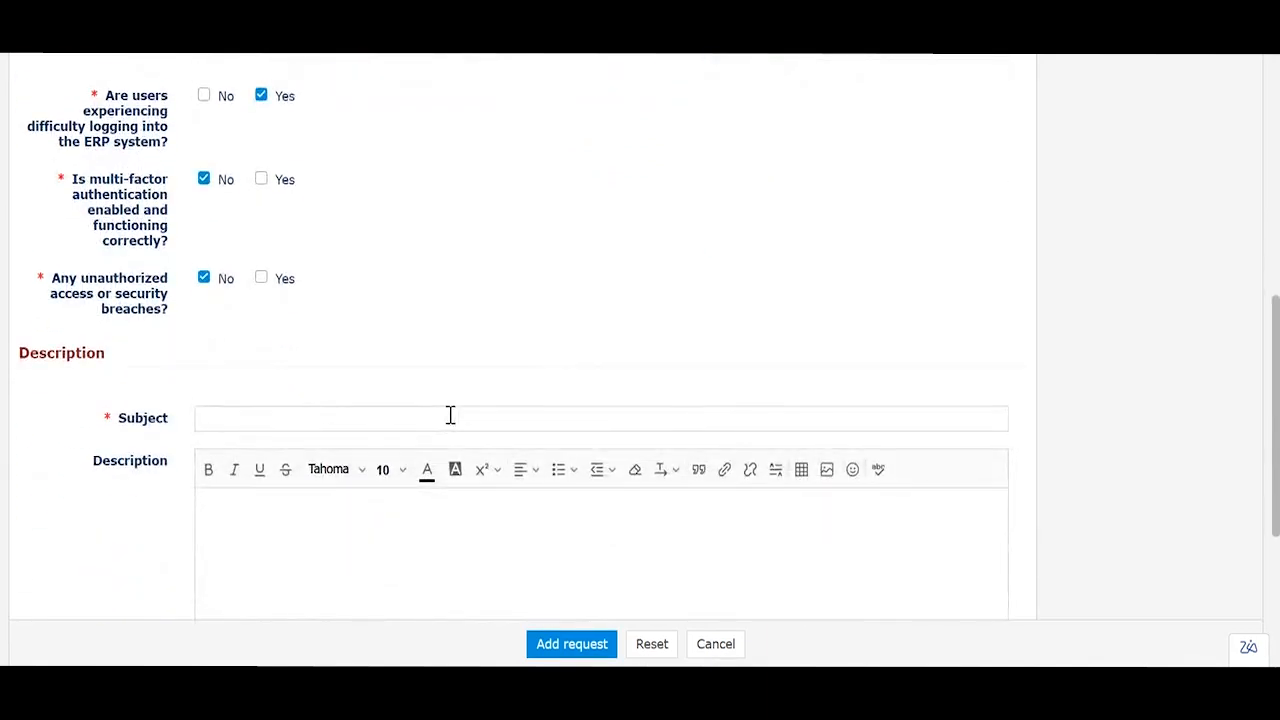
left_click(454, 417)
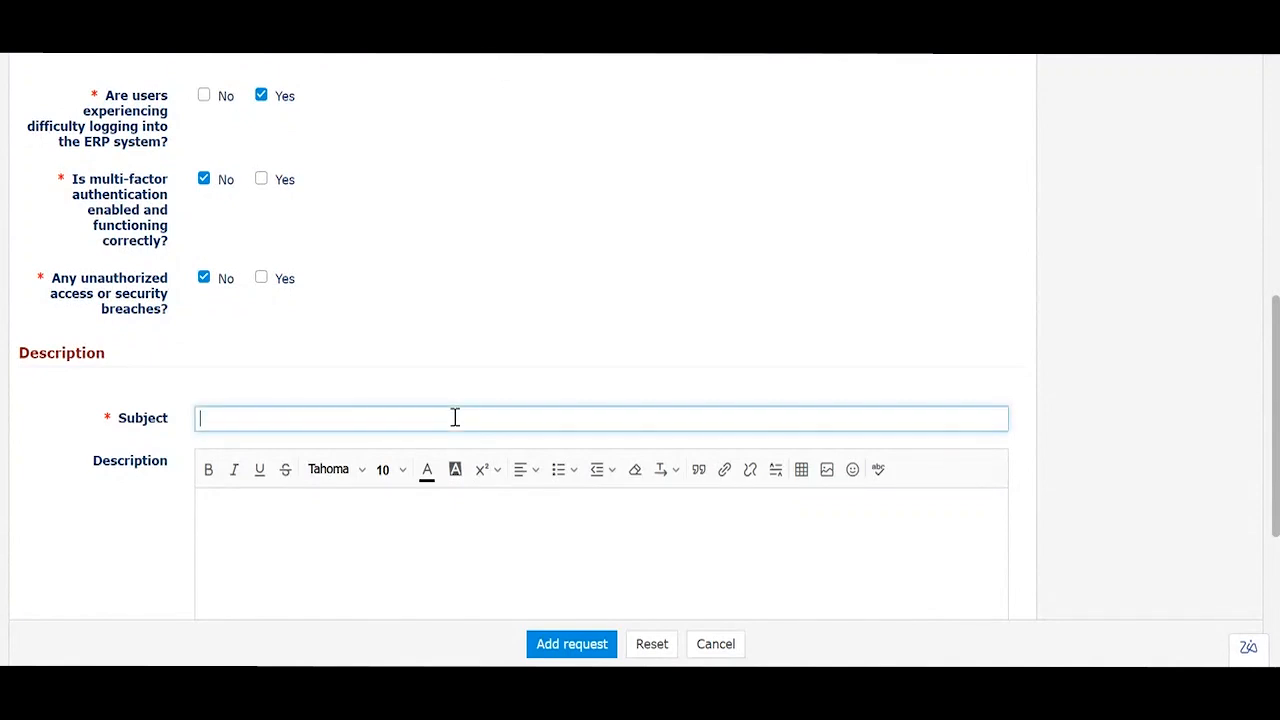
type("Why the ")
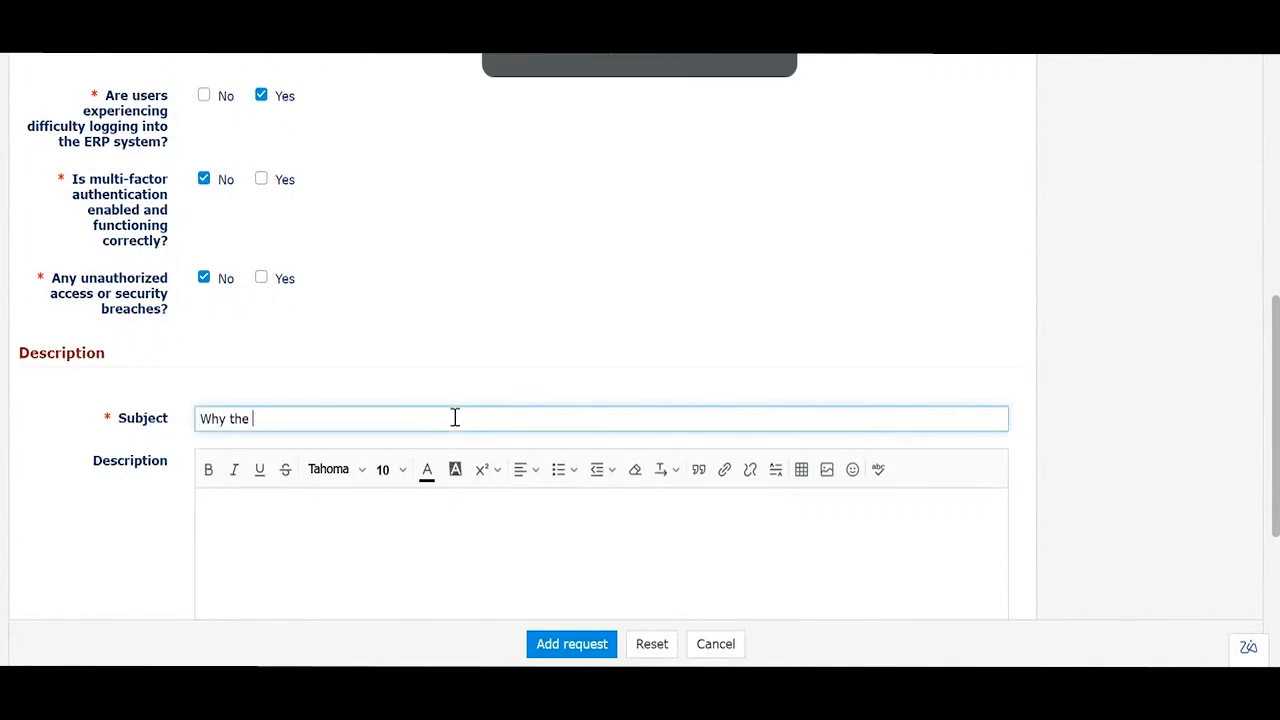
type("ERP is do")
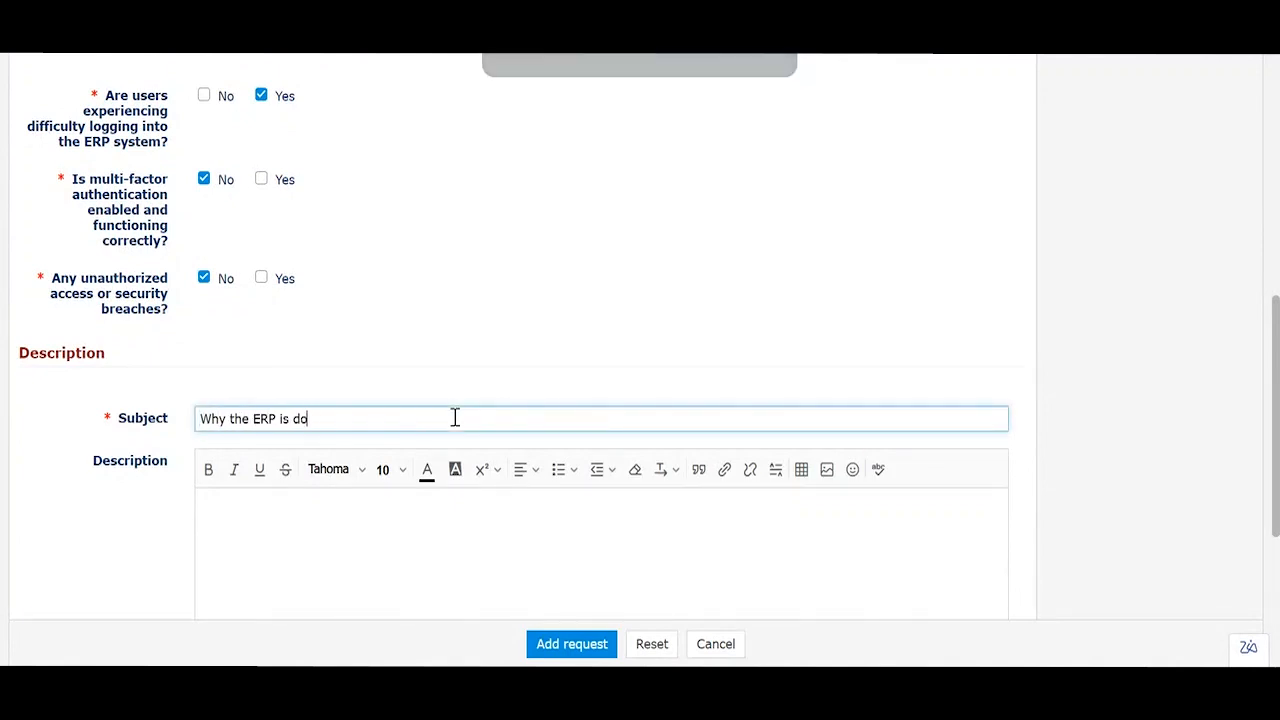
type("wn?")
scroll(454, 417, "down", 2)
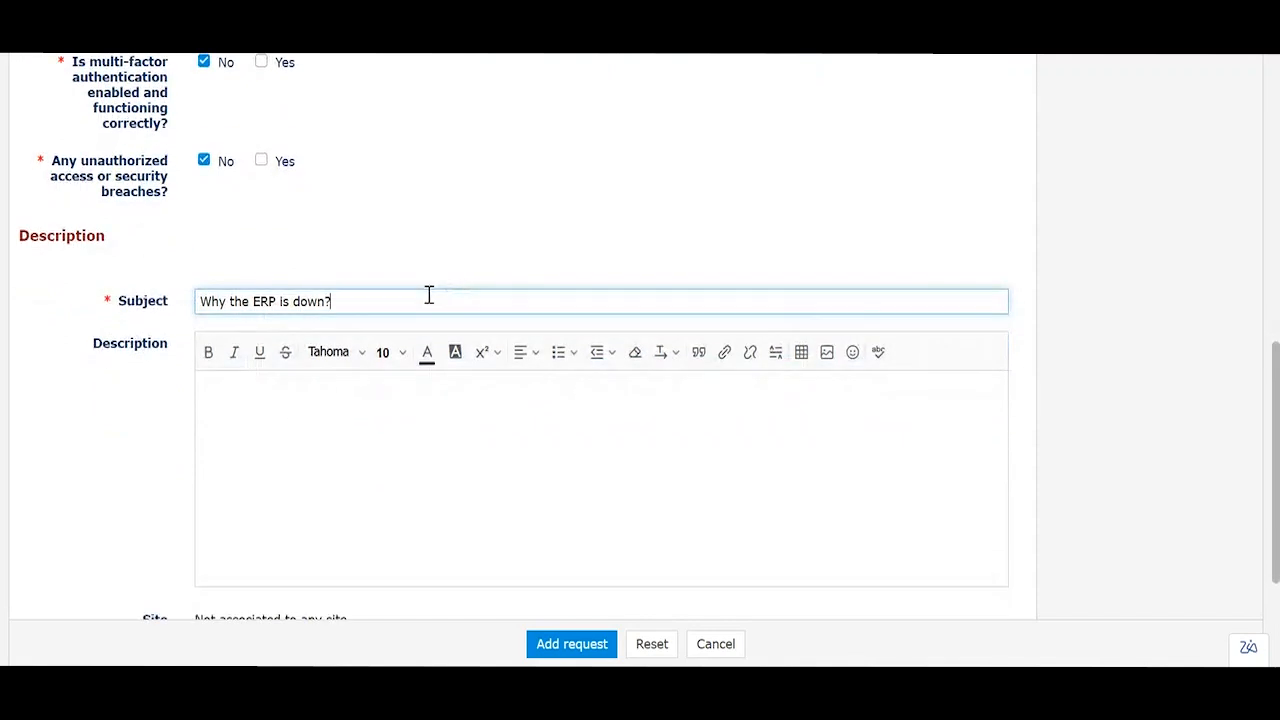
Step: Copy the subject text into the Description and submit the request with Add request
key("ctrl+a")
key("ctrl+c")
left_click(389, 466)
key("ctrl+v")
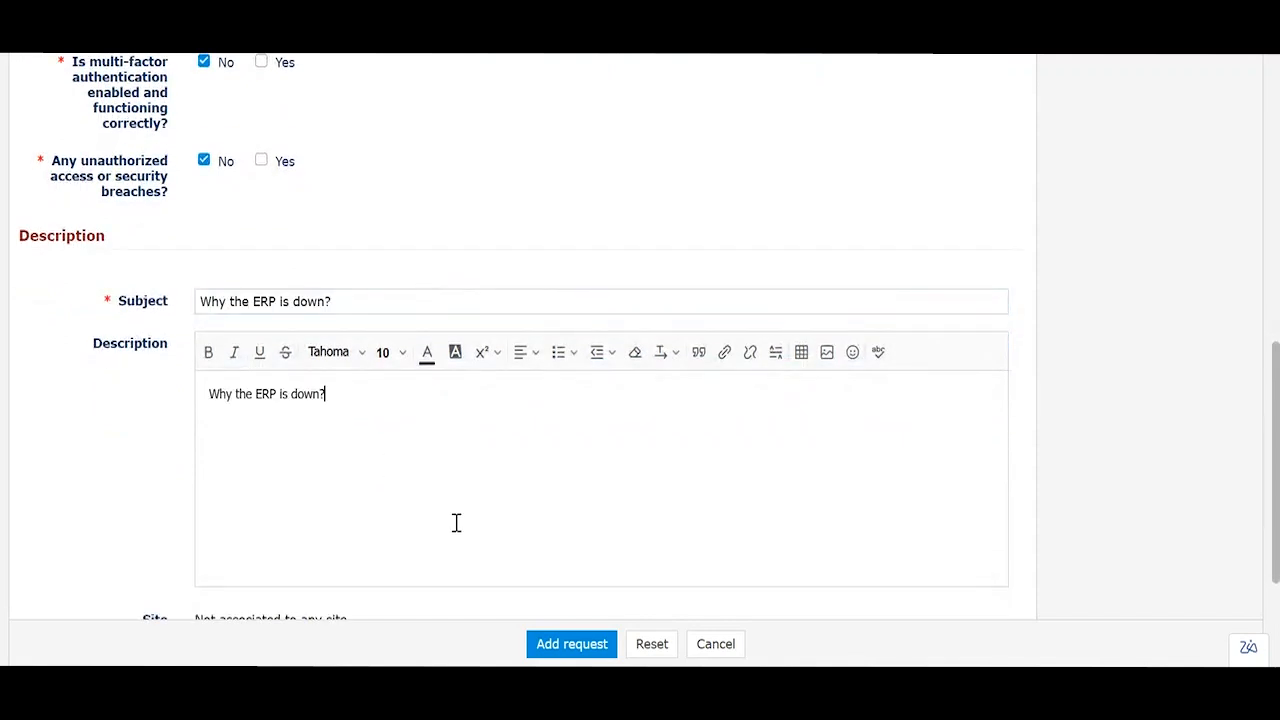
scroll(454, 523, "down", 4)
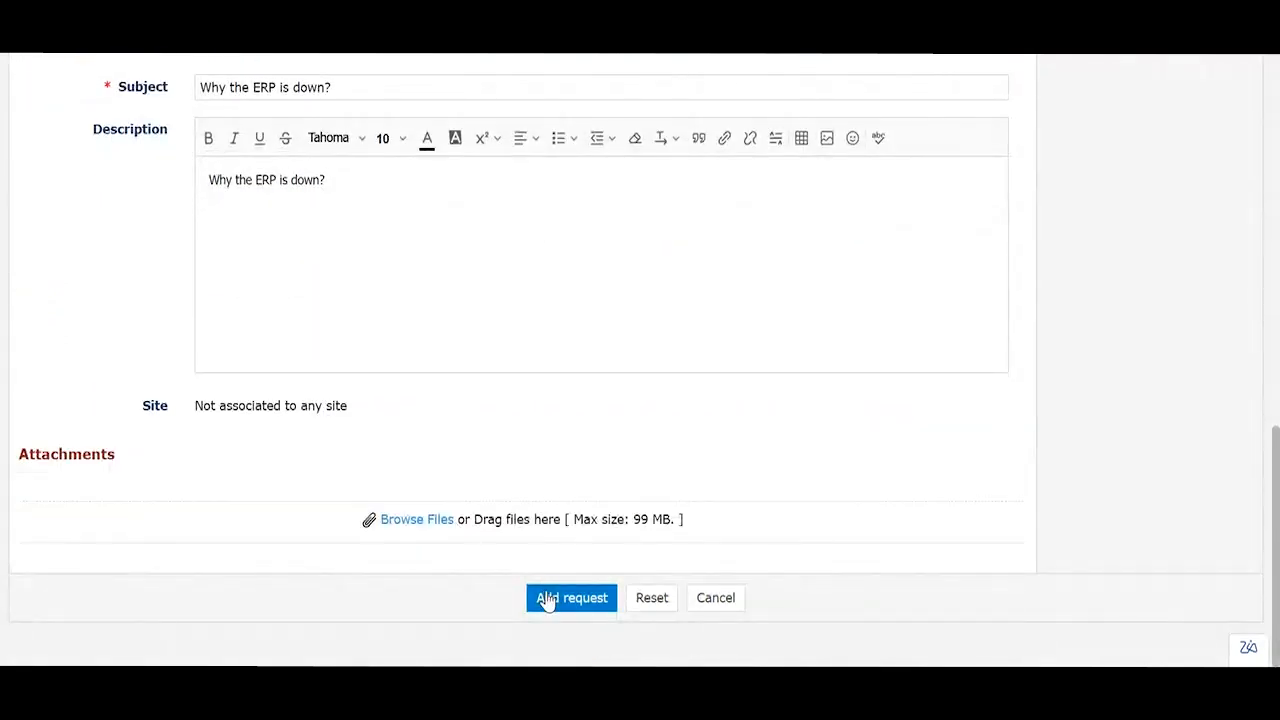
left_click(547, 600)
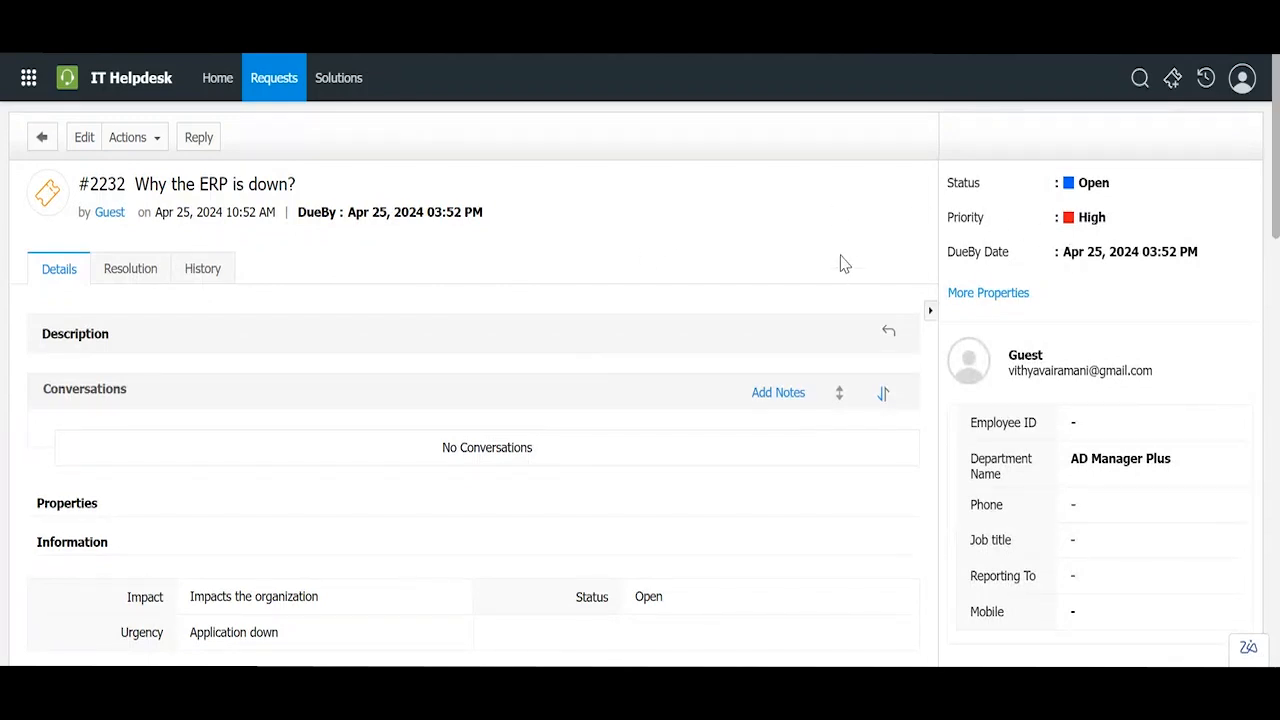
Step: Scroll through the details of request #2232, 'Why the ERP is down?', with High priority
scroll(840, 263, "down", 2)
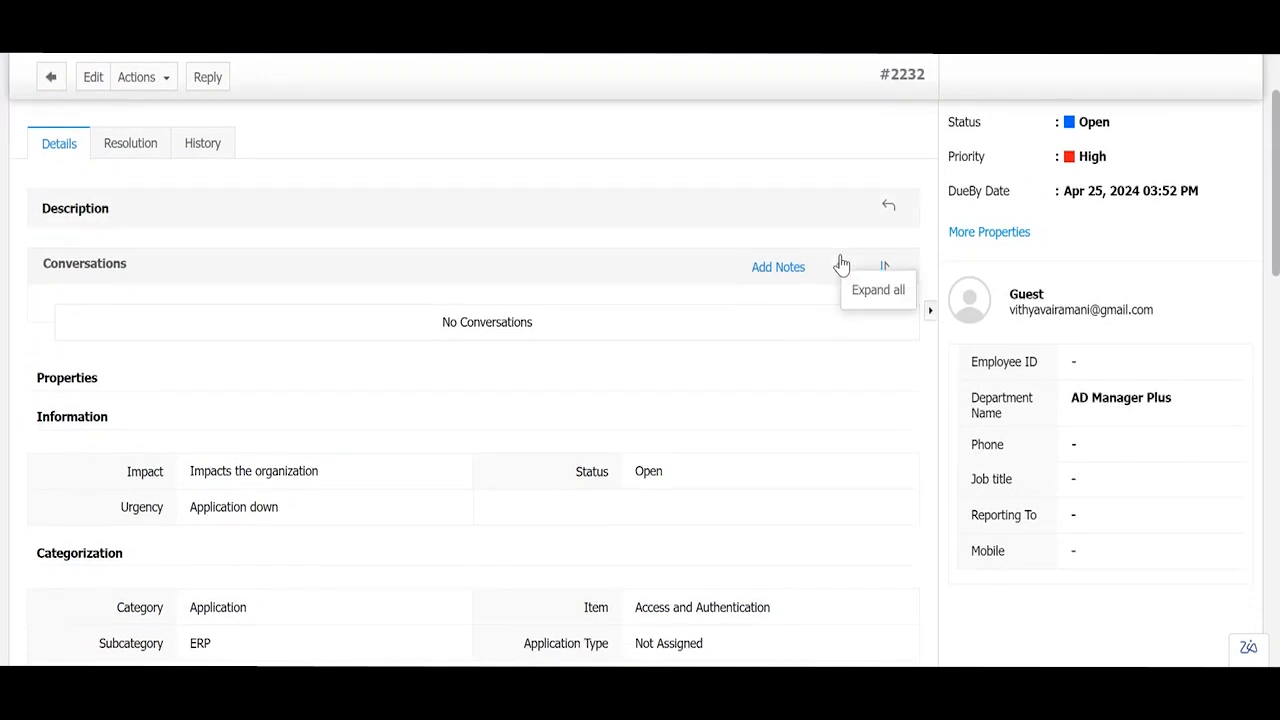
scroll(840, 263, "up", 2)
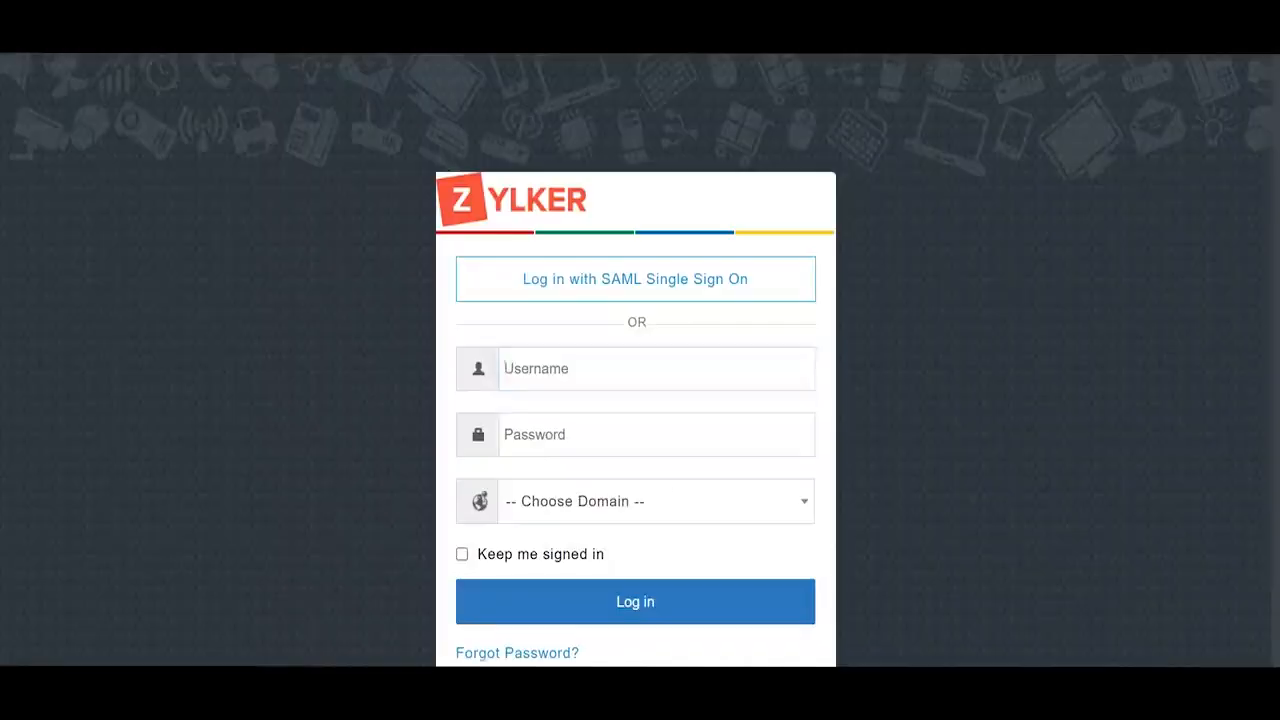
Step: Log in with the username and password using the Local Authentication domain
type("y")
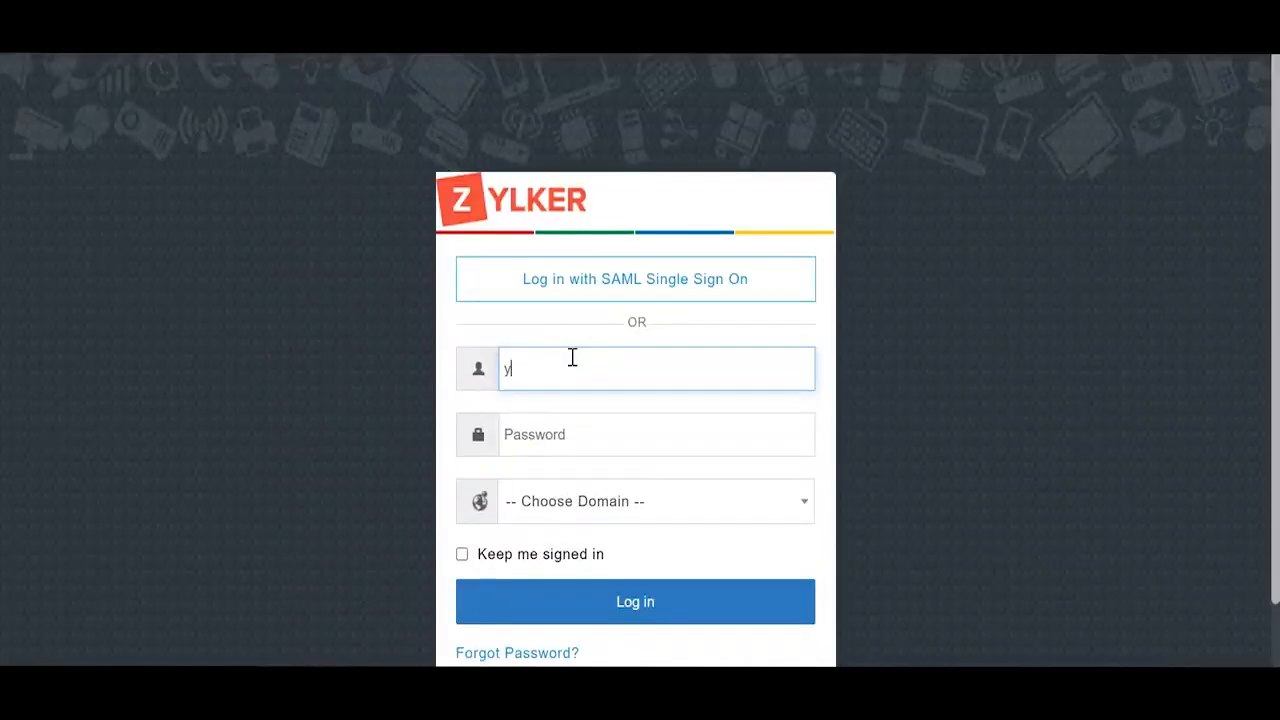
left_click(558, 452)
type("y")
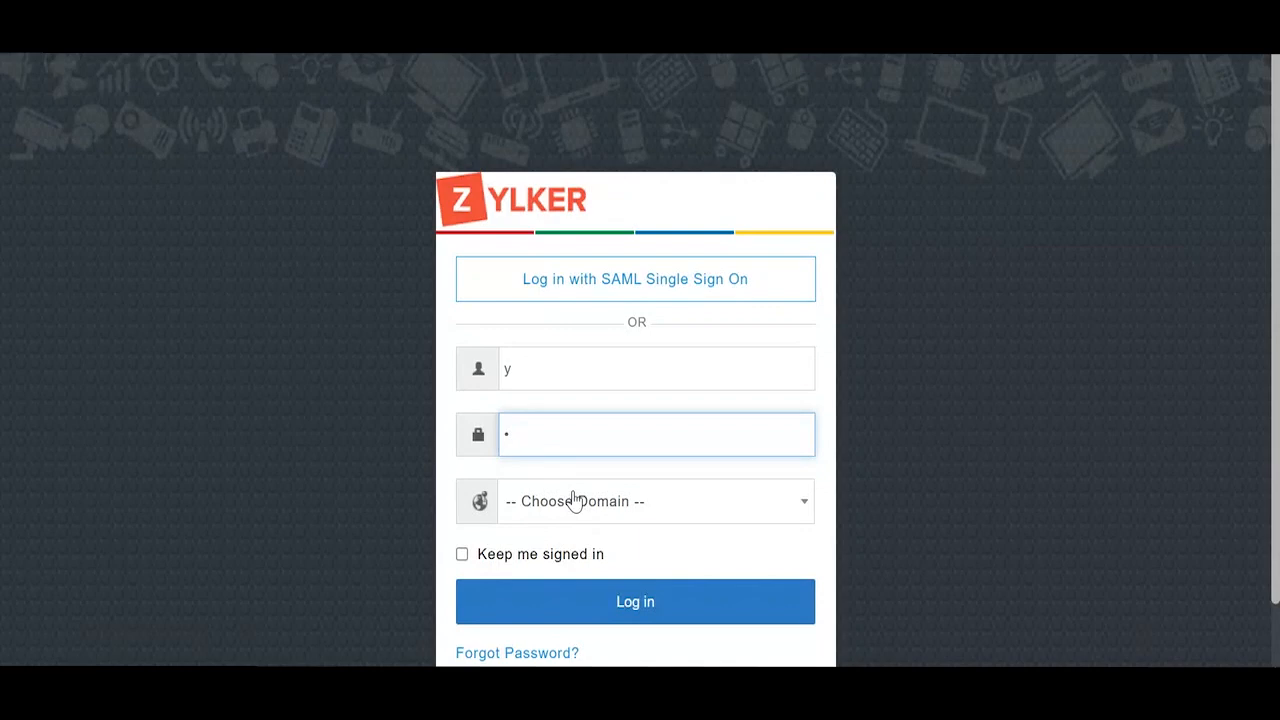
left_click(575, 500)
left_click(588, 466)
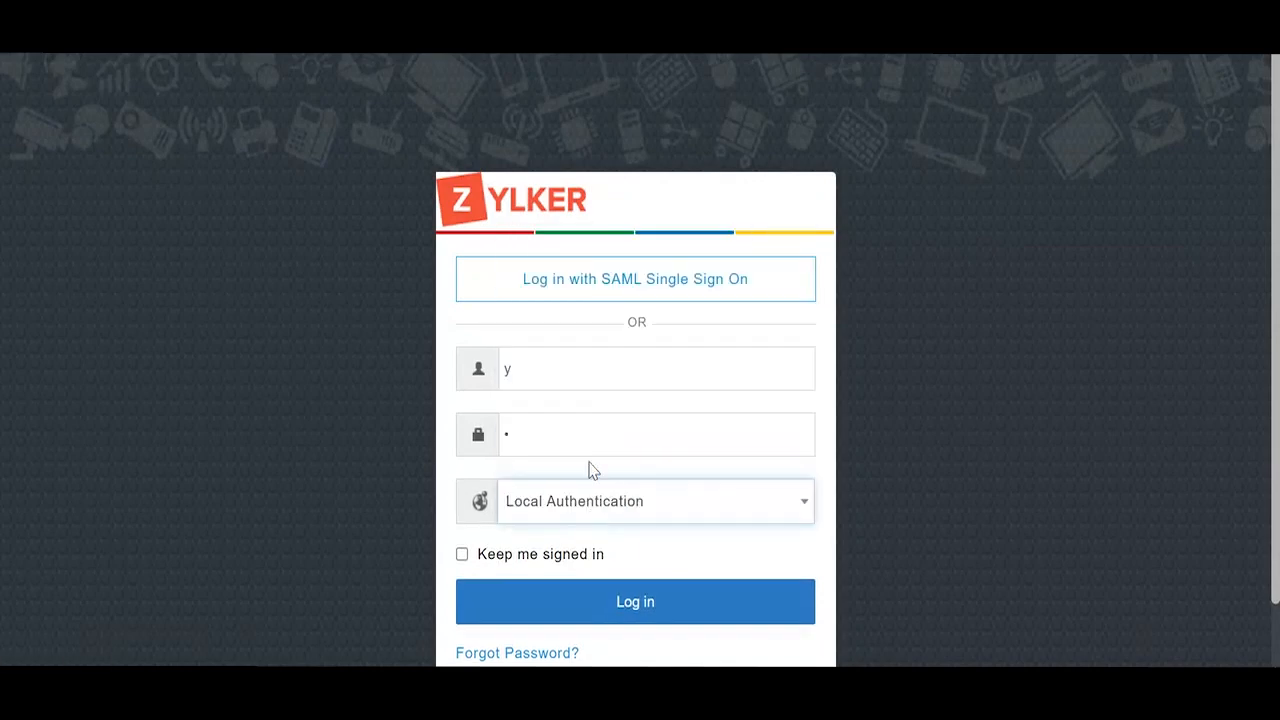
left_click(595, 601)
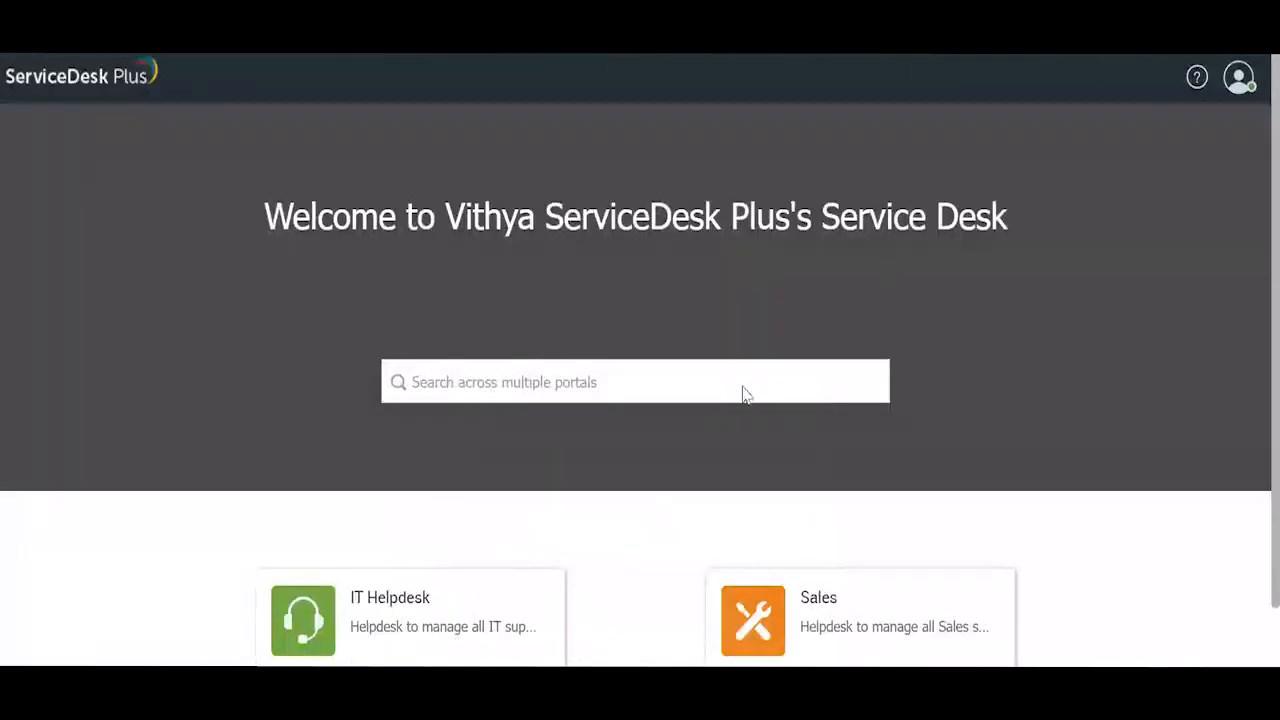
Step: In IT Helpdesk, raise a new request from the Application Outage - Major Incident template
left_click(503, 602)
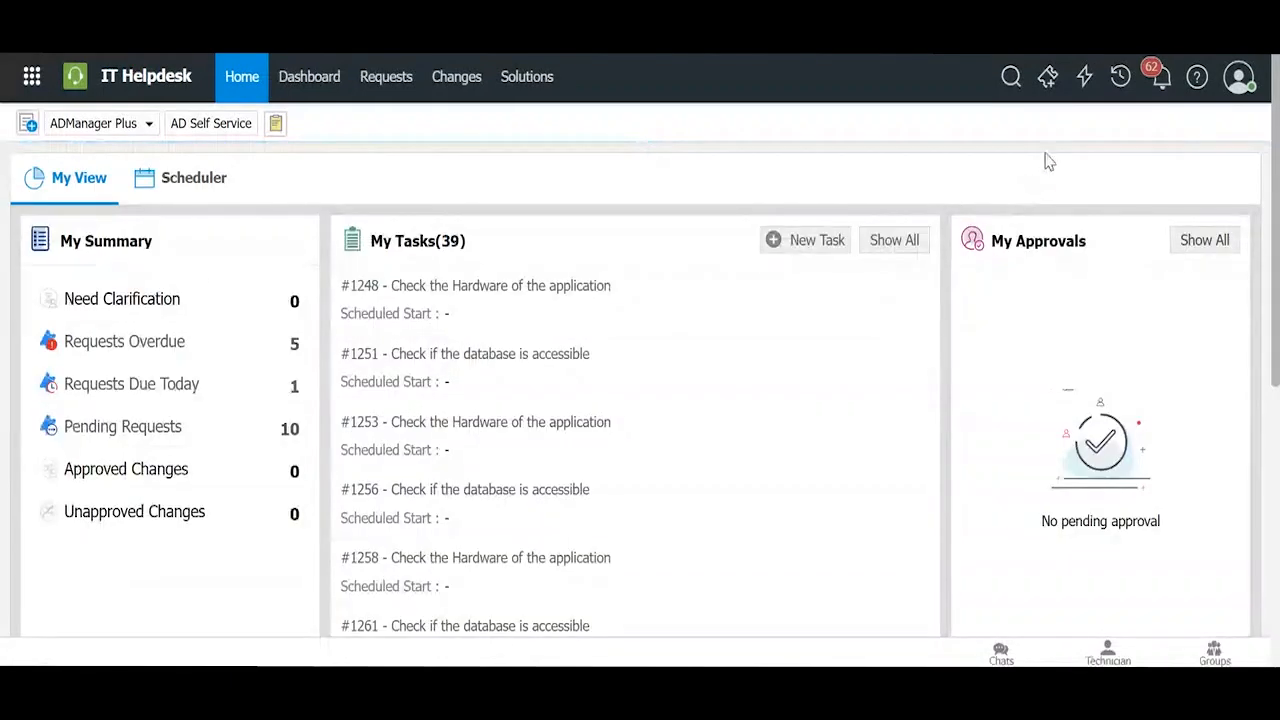
left_click(1045, 80)
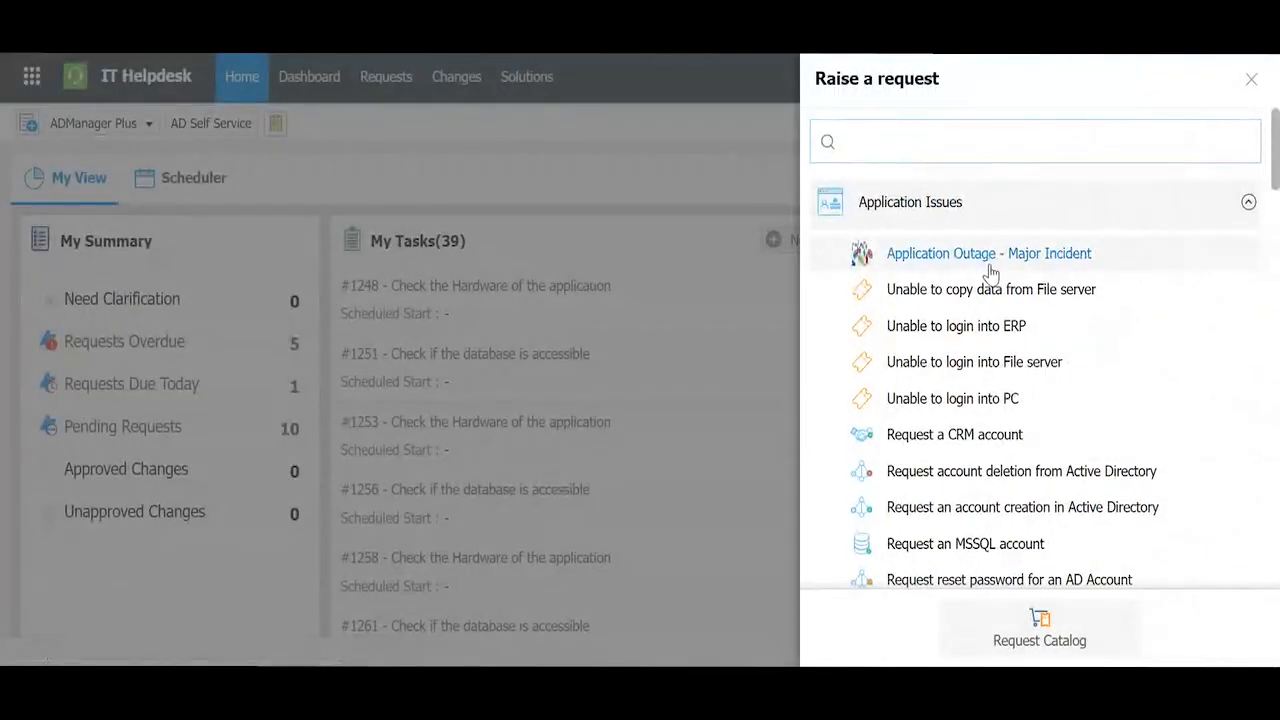
left_click(990, 262)
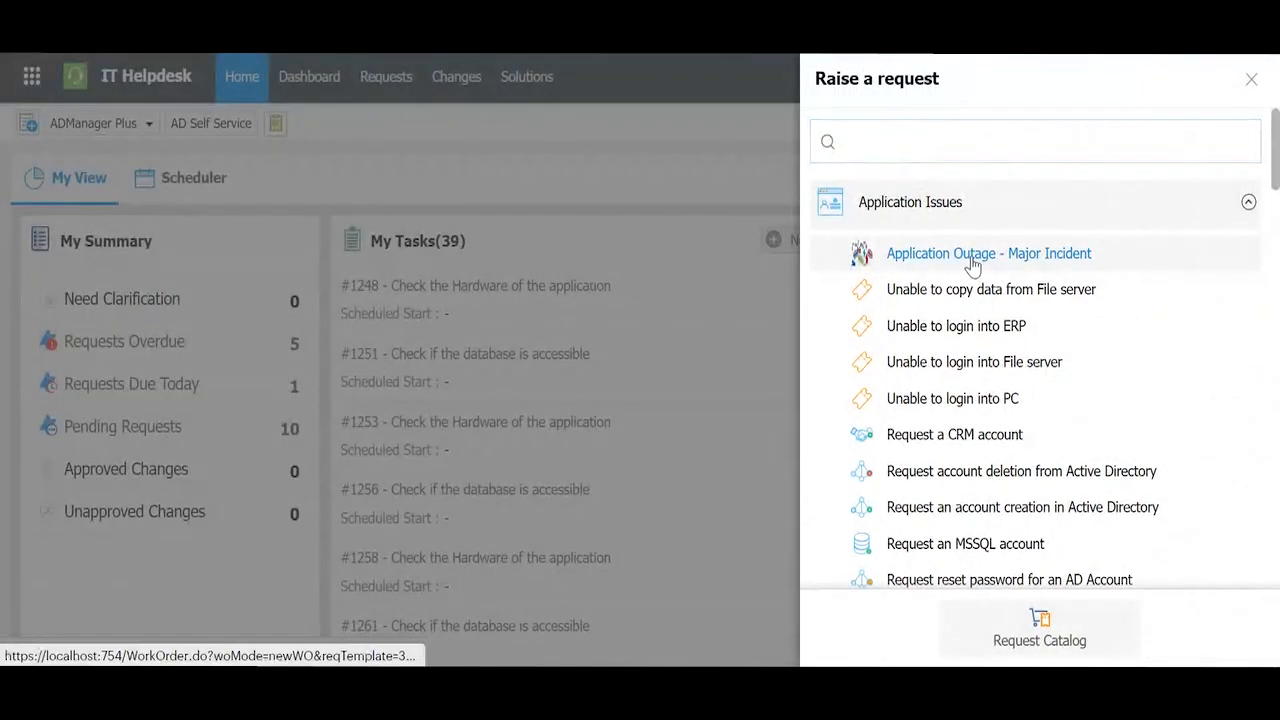
Step: Scroll through the new form's Information, Categorization and Assignment sections, with Service Category Application Issues
scroll(700, 286, "down", 2)
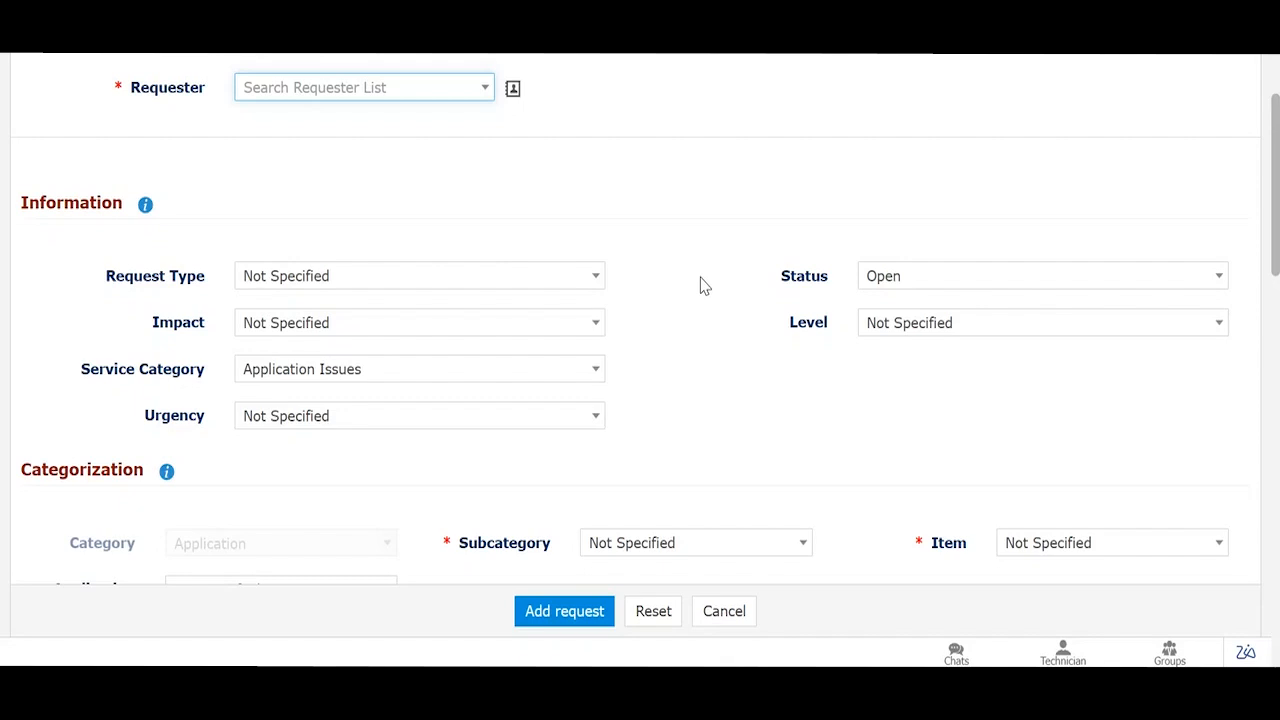
scroll(705, 286, "down", 4)
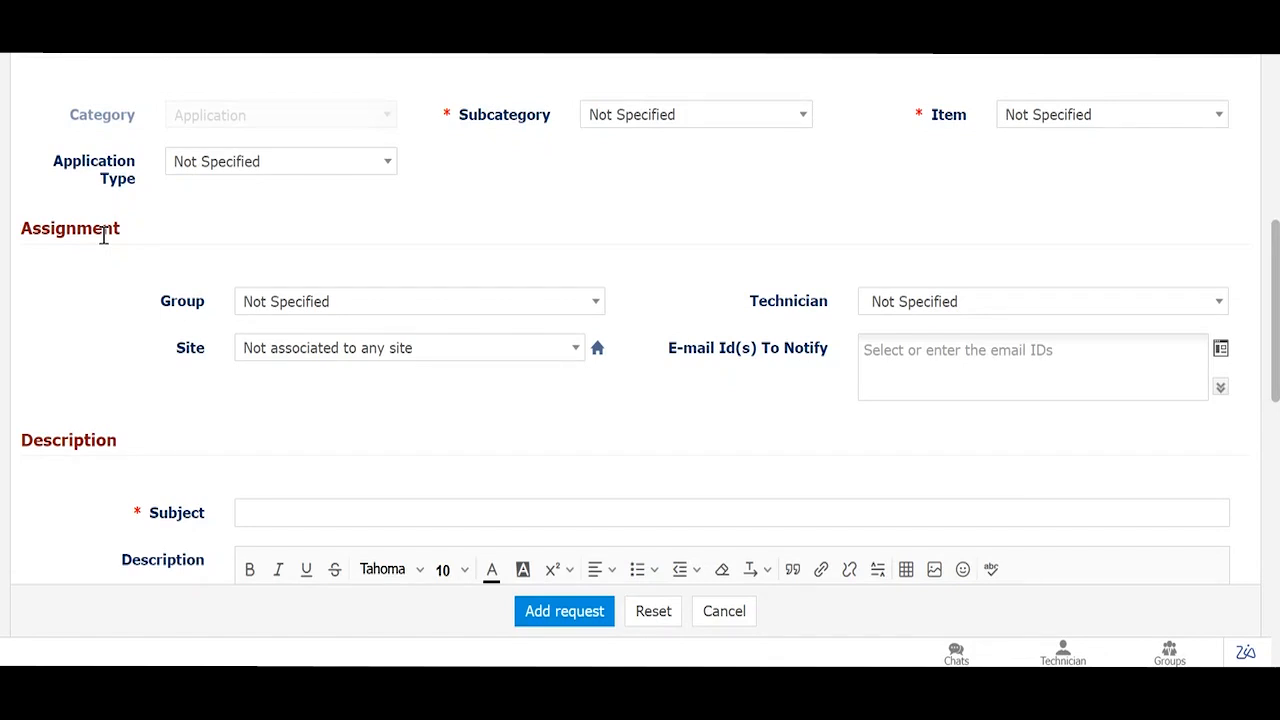
scroll(104, 240, "up", 2)
scroll(104, 242, "up", 1)
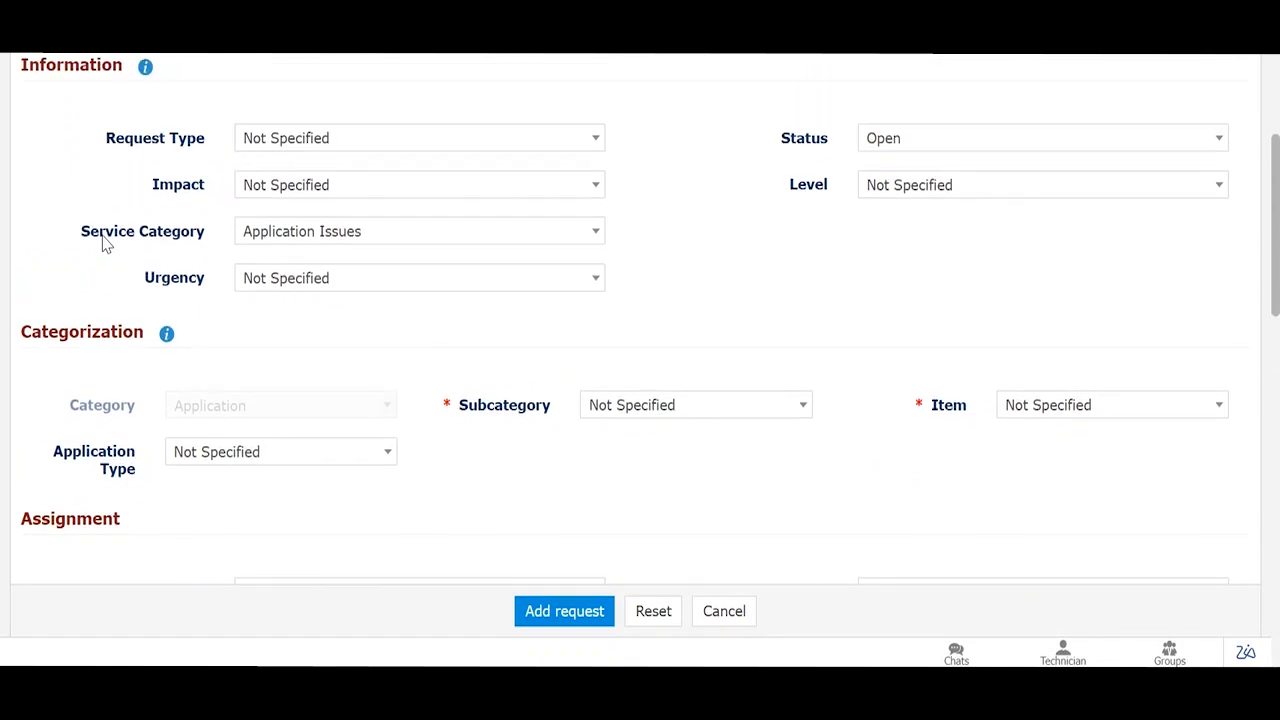
scroll(920, 199, "up", 1)
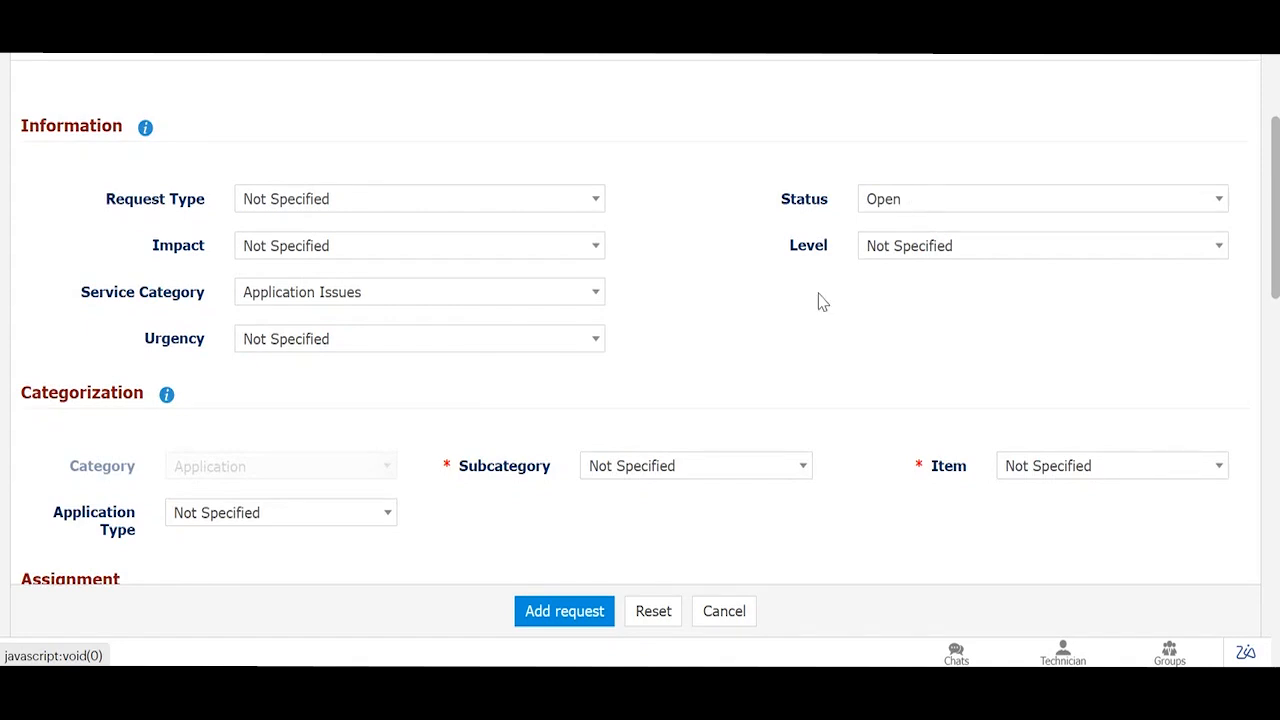
scroll(617, 206, "down", 4)
Step: Set Subcategory to ERP, then Item to Access and Authentication and then Requesting for Information
left_click(629, 248)
left_click(643, 390)
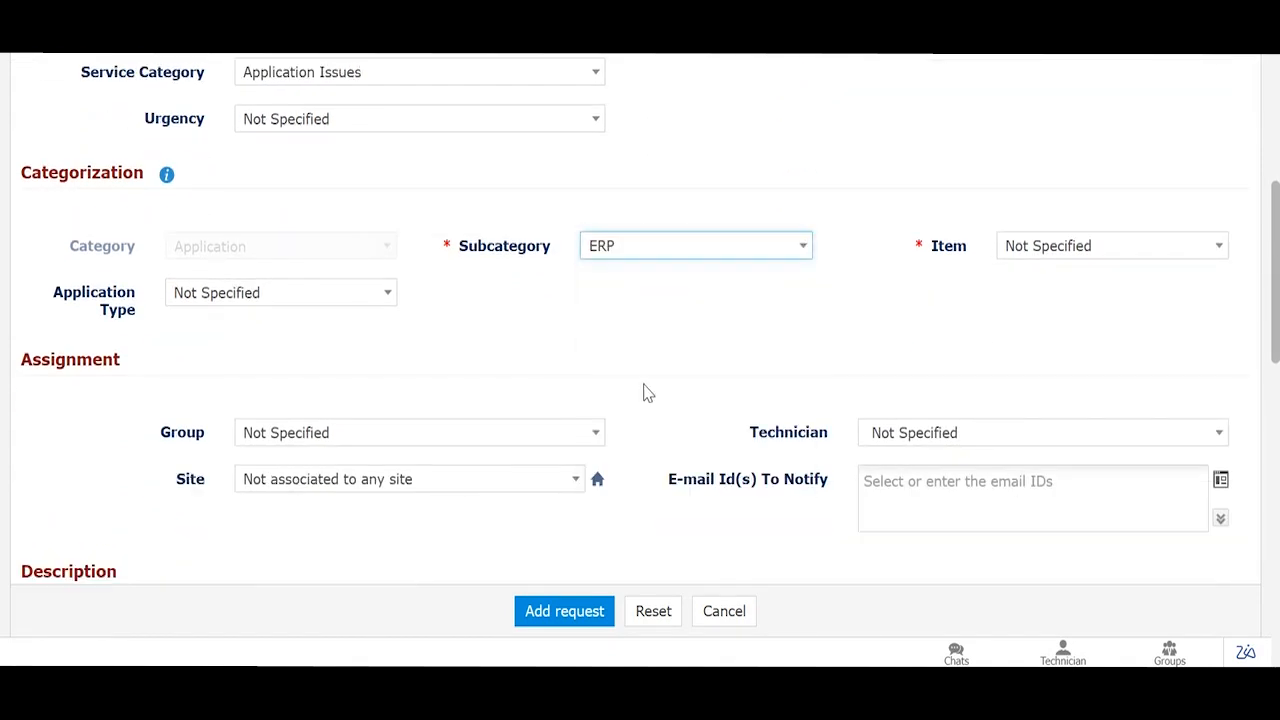
left_click(1007, 252)
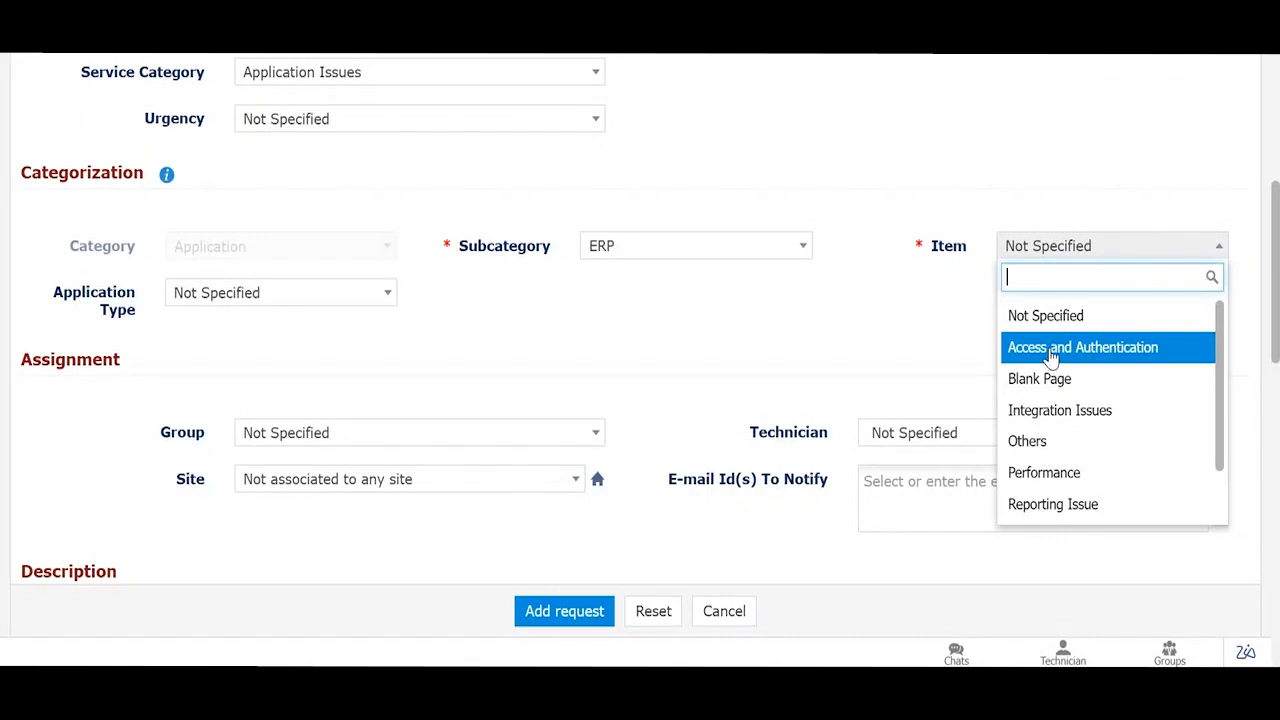
left_click(1050, 355)
scroll(754, 286, "up", 4)
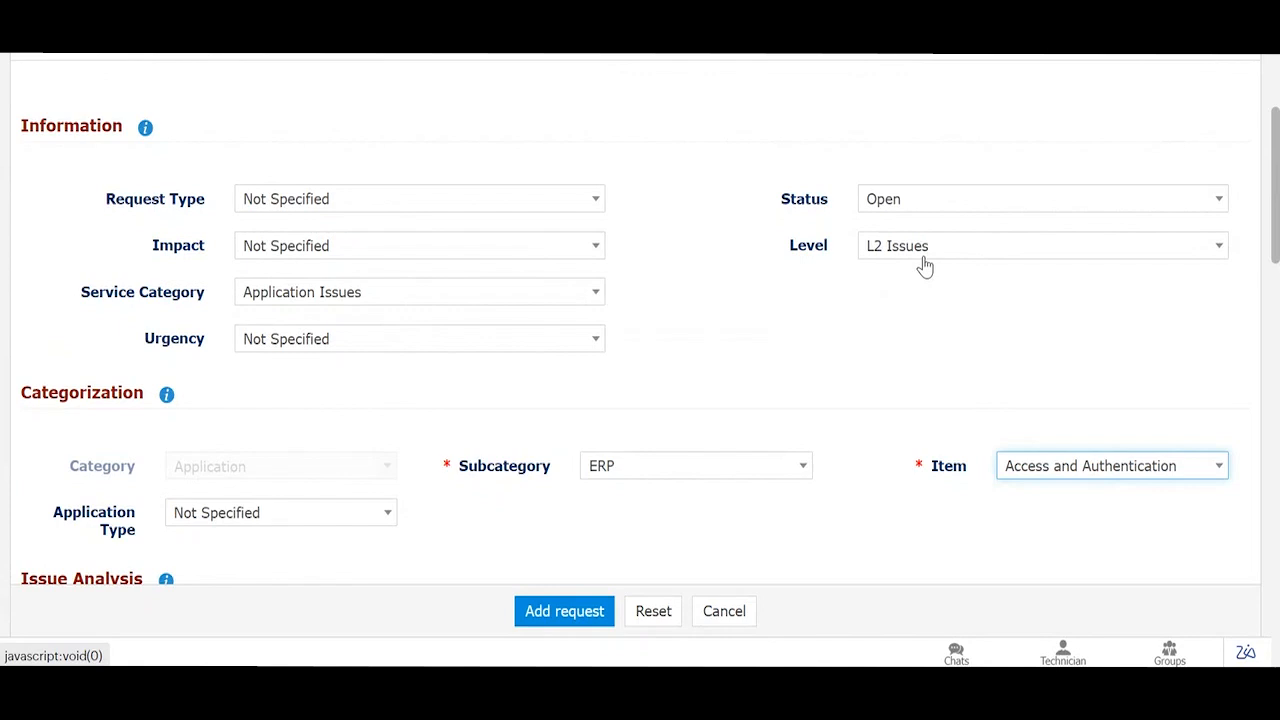
left_click(1069, 466)
scroll(1075, 420, "down", 2)
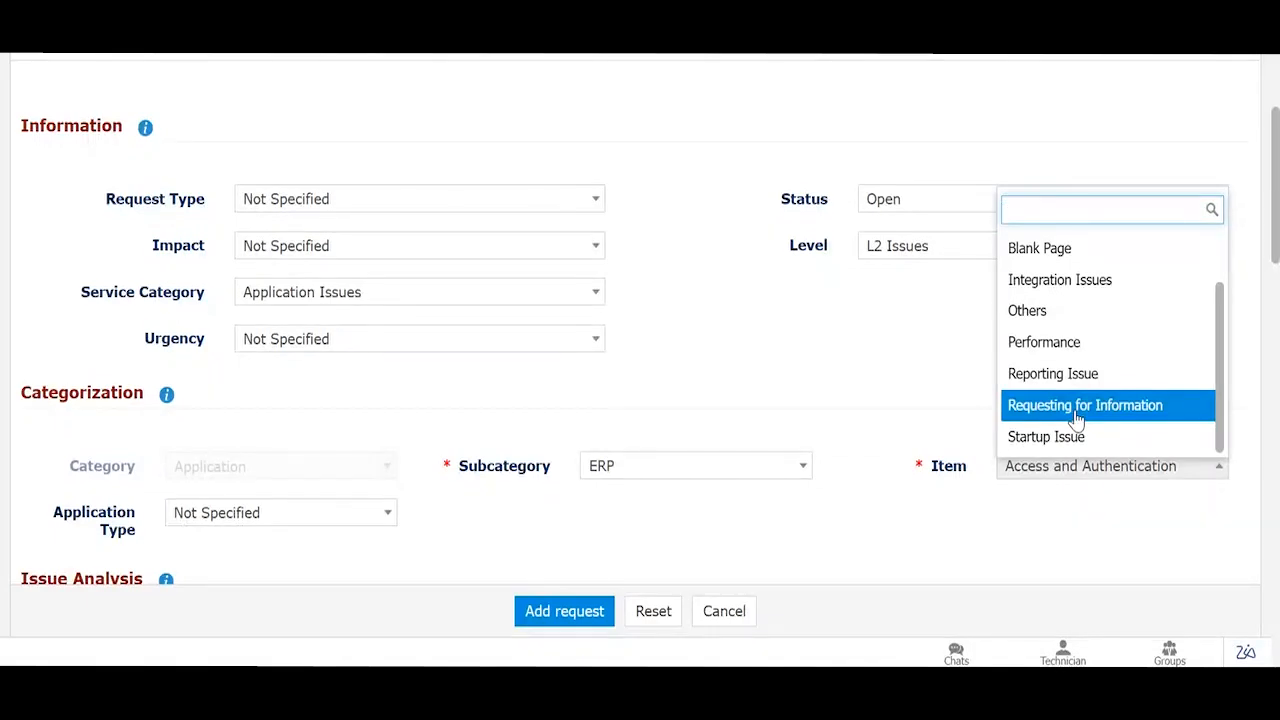
left_click(1077, 418)
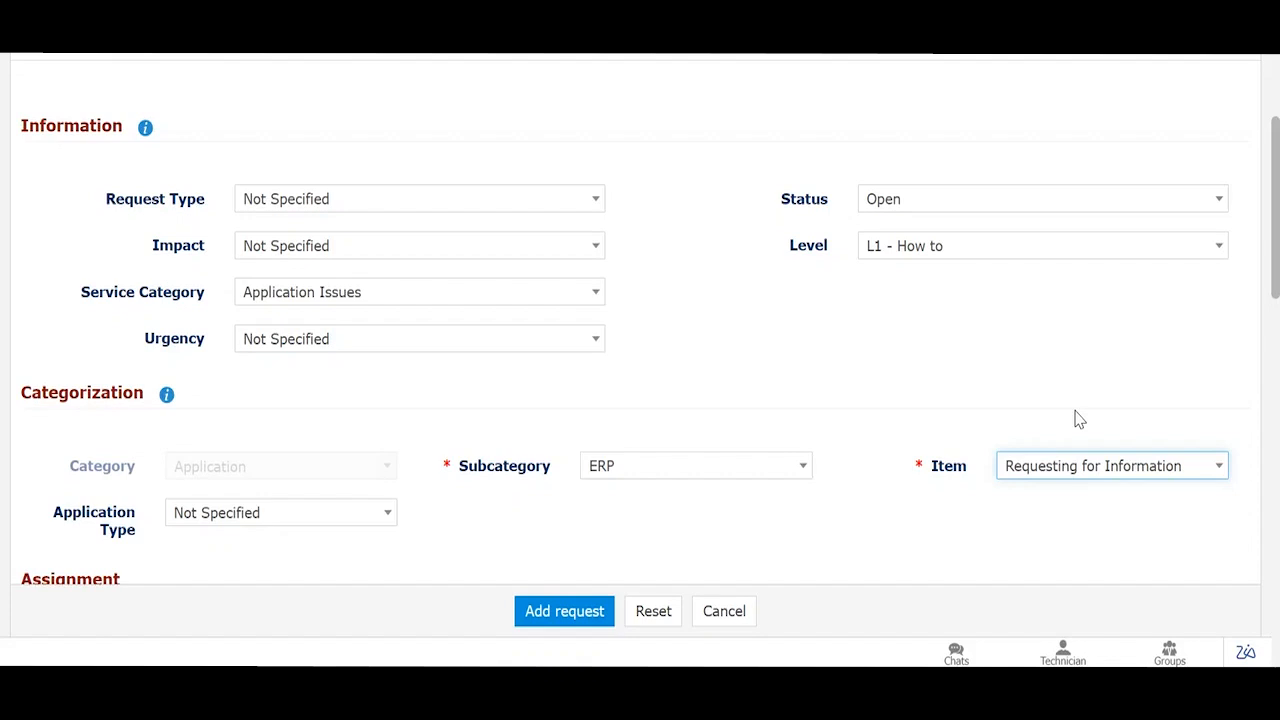
Step: Leave the request form via the presentation deck and bring up the Admin Settings page
scroll(820, 376, "down", 2)
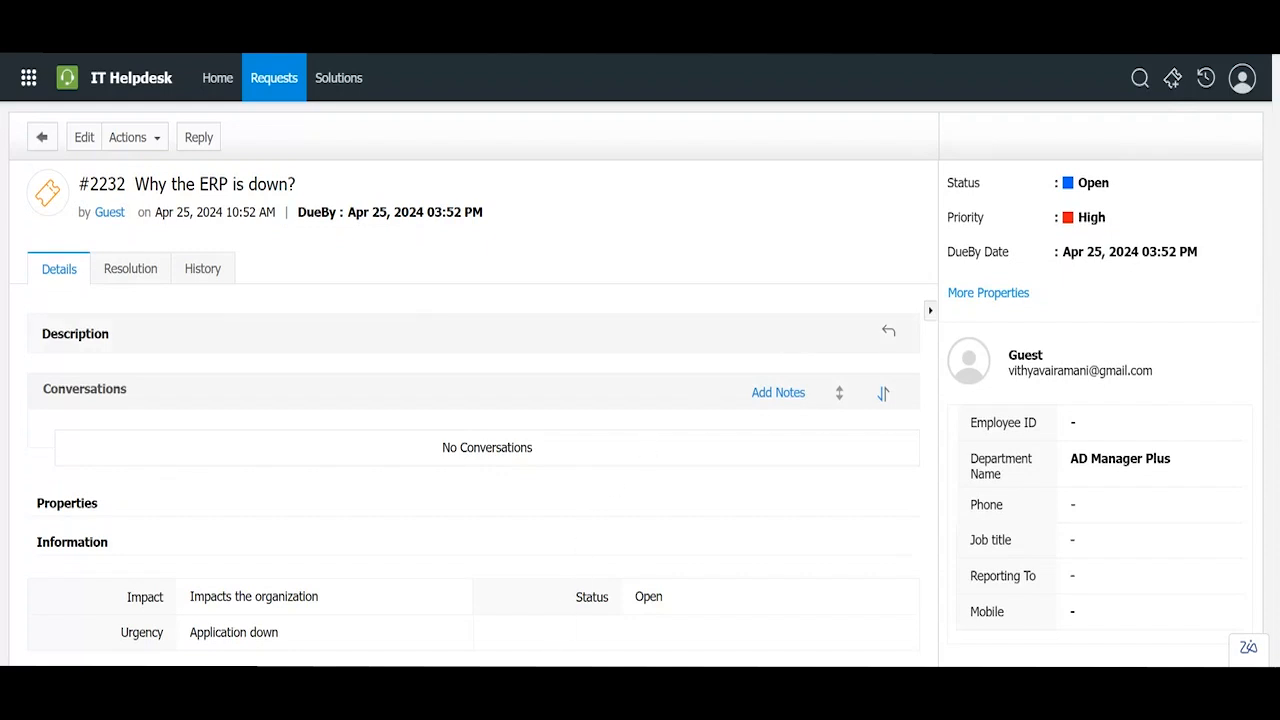
mouse_move(513, 682)
left_click(360, 634)
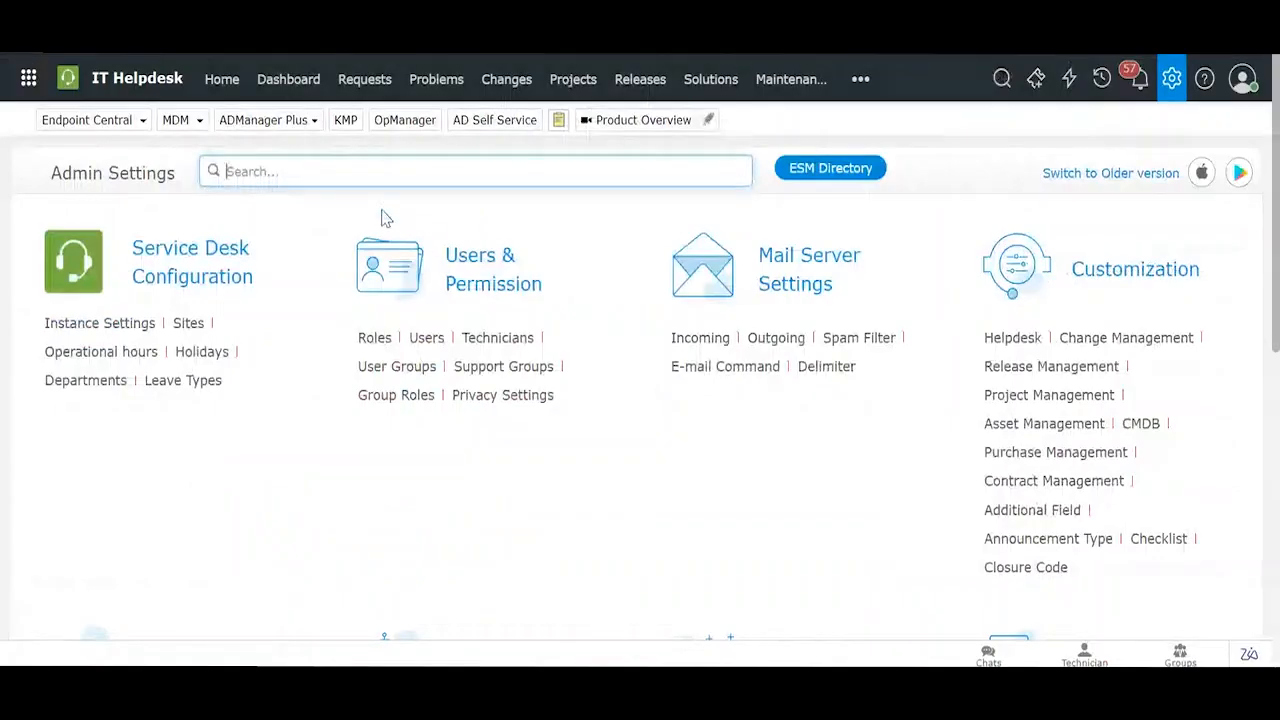
scroll(494, 376, "down", 2)
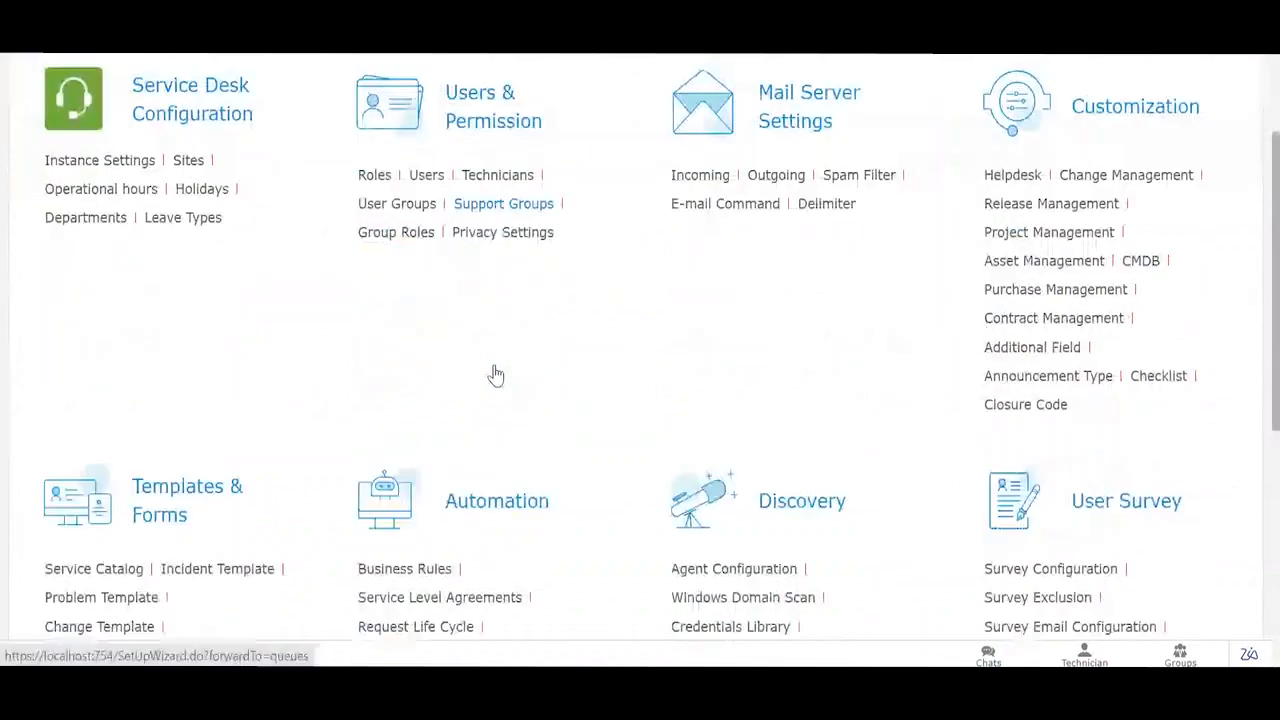
Step: Open Incident Template under Templates & Forms, showing 22 active templates
scroll(494, 376, "up", 2)
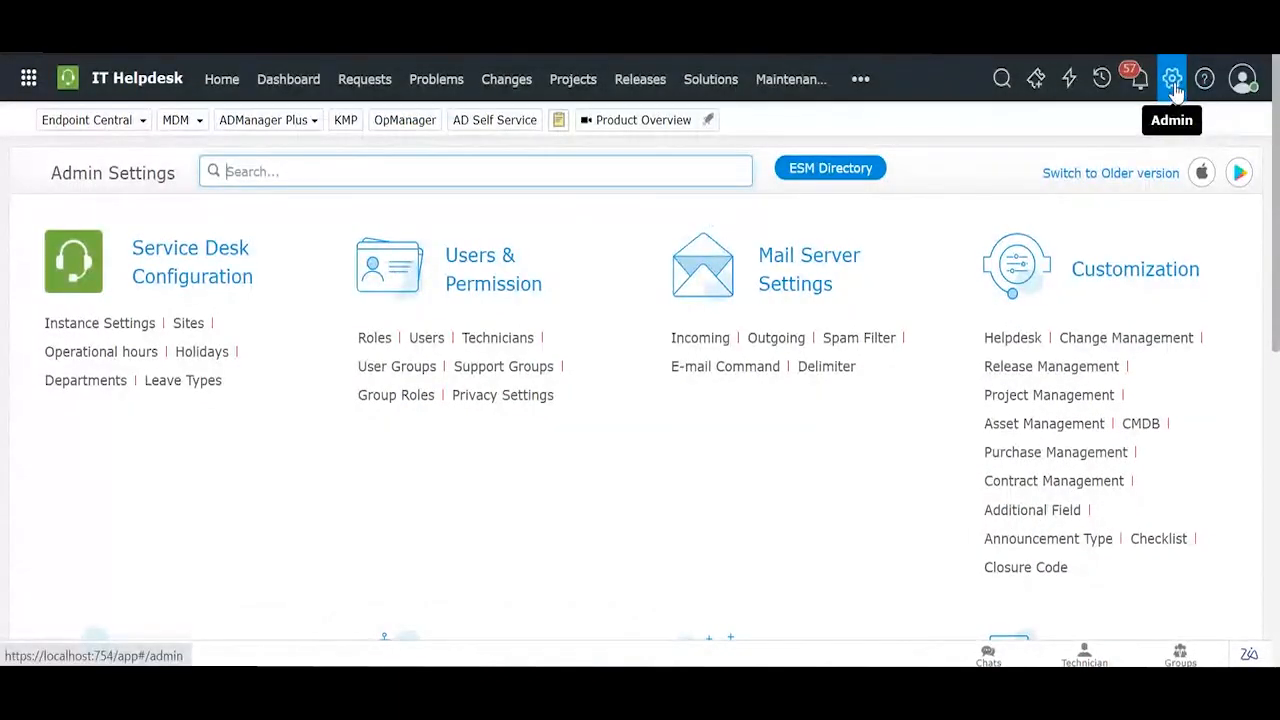
scroll(522, 318, "down", 2)
scroll(522, 318, "down", 1)
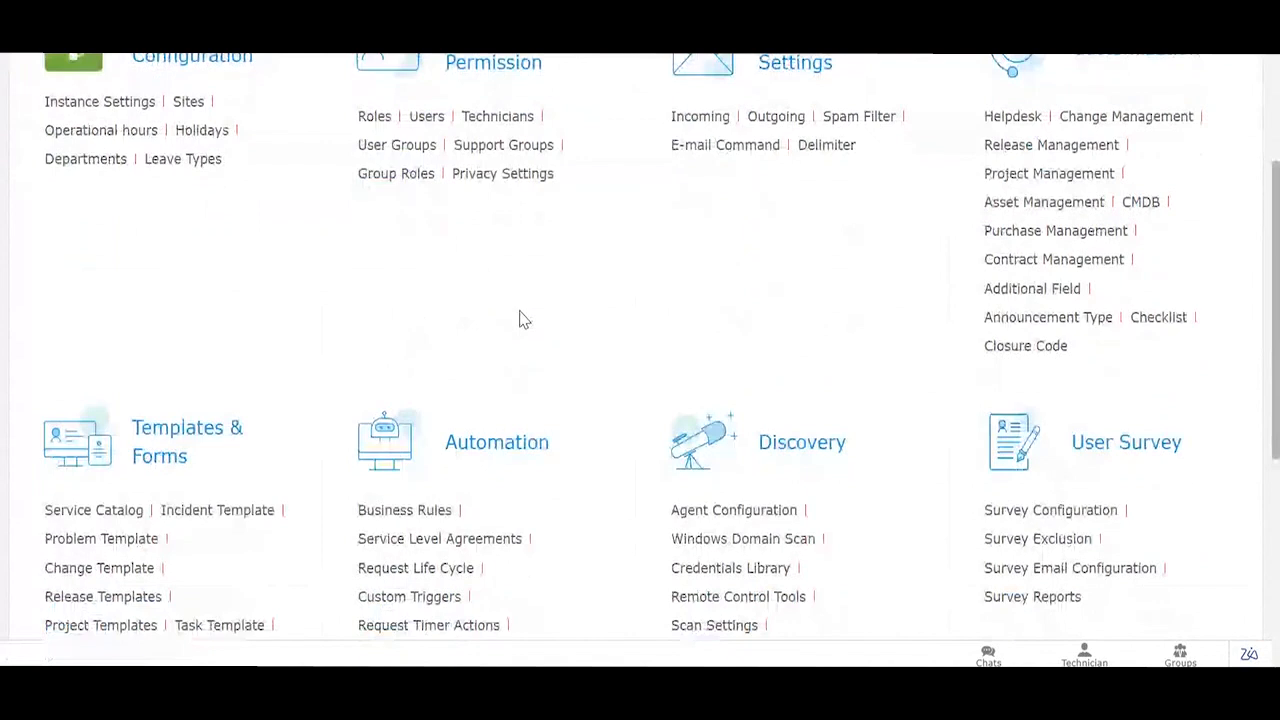
scroll(522, 318, "down", 1)
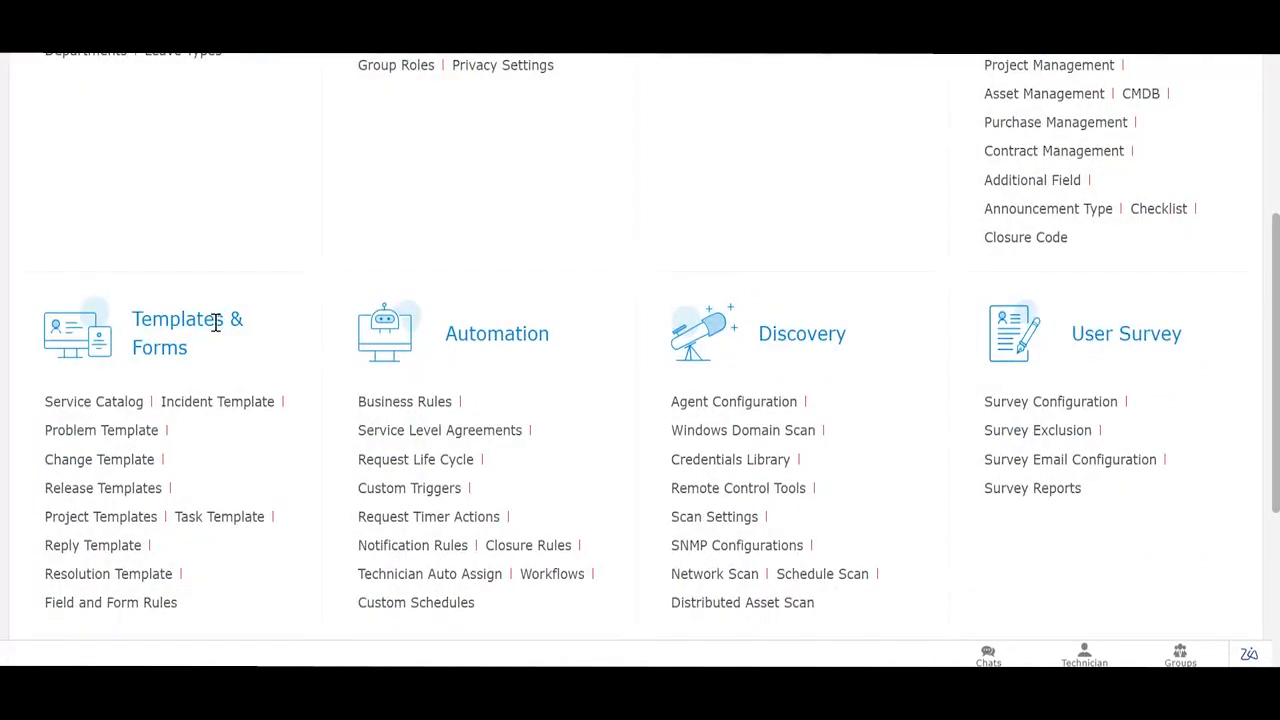
left_click(207, 410)
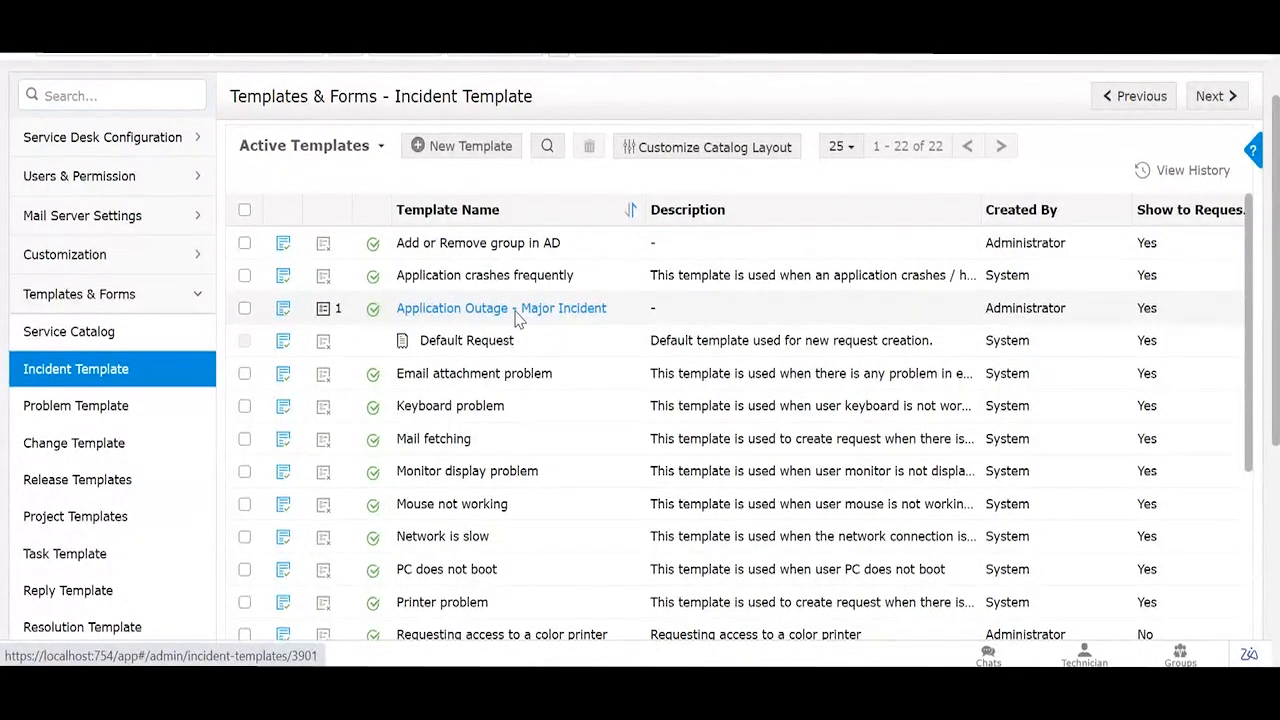
Step: Open the Application Outage - Major Incident template and review its Technician form (Service Category Application Issues)
left_click(515, 310)
scroll(544, 428, "down", 5)
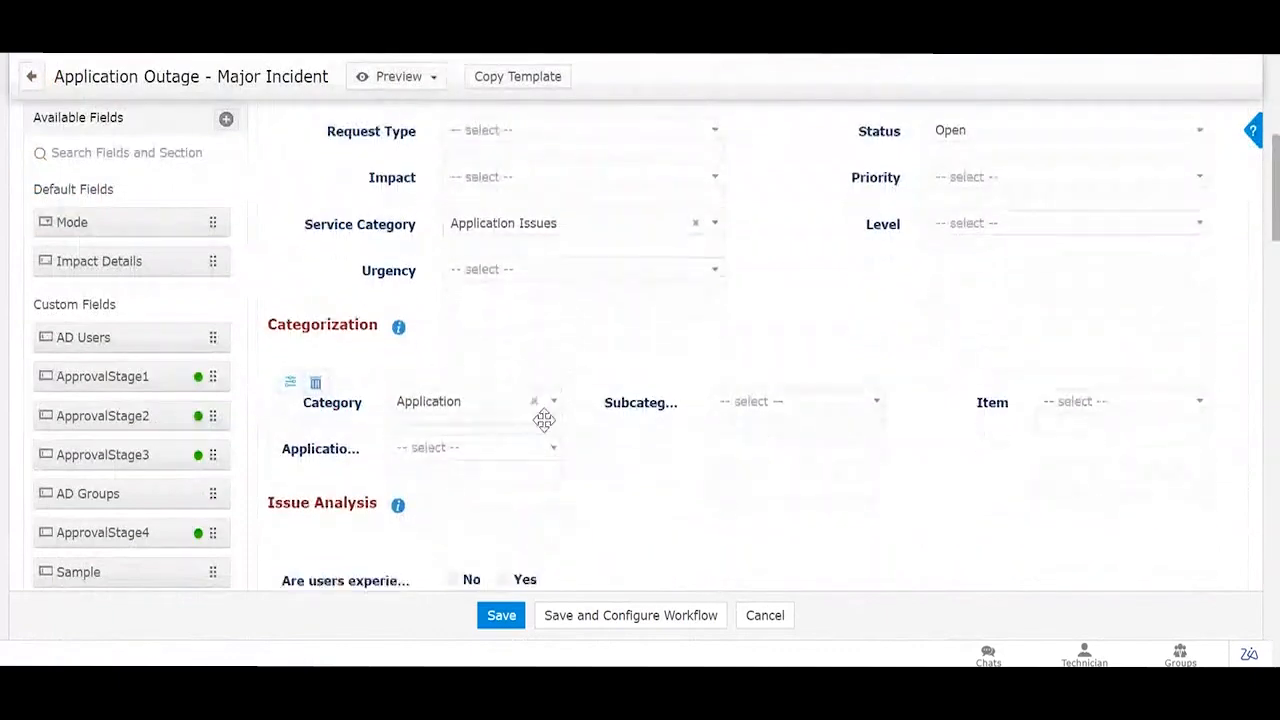
scroll(544, 420, "up", 4)
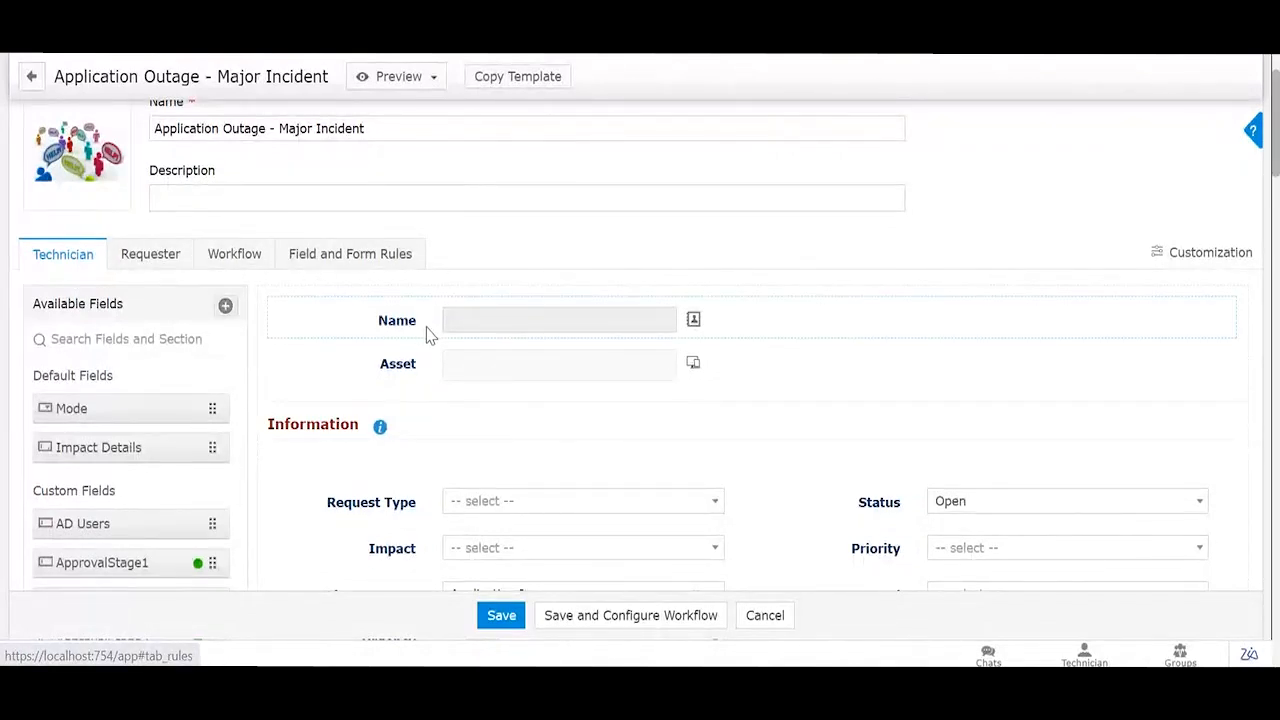
scroll(428, 333, "down", 1)
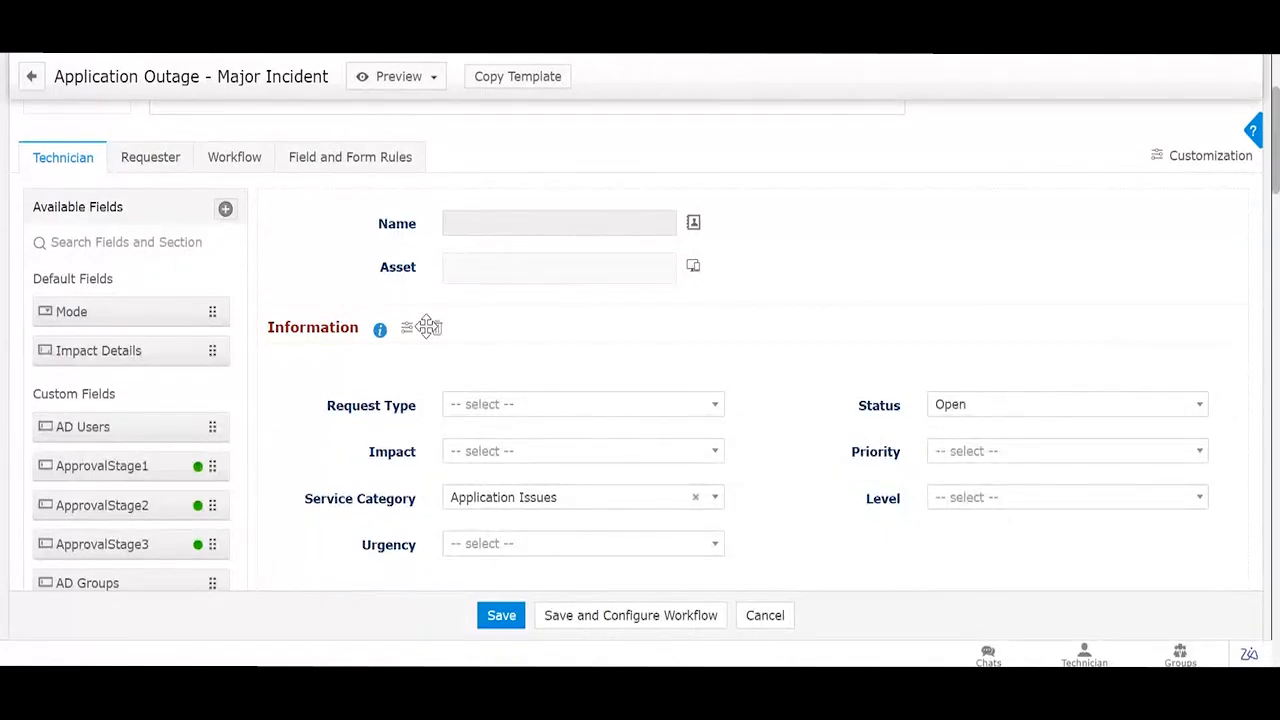
scroll(427, 326, "up", 3)
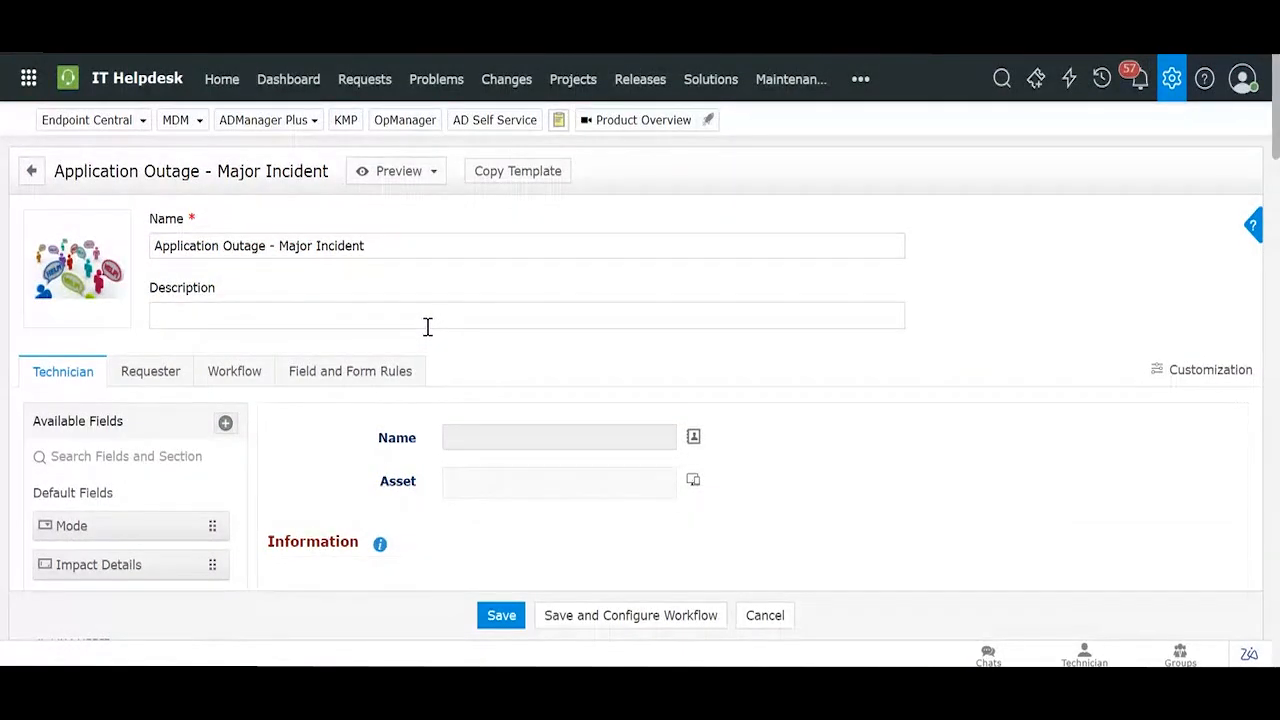
Step: In a duplicated browser tab, go to Admin > Incident Template and open Default Request
right_click(134, 10)
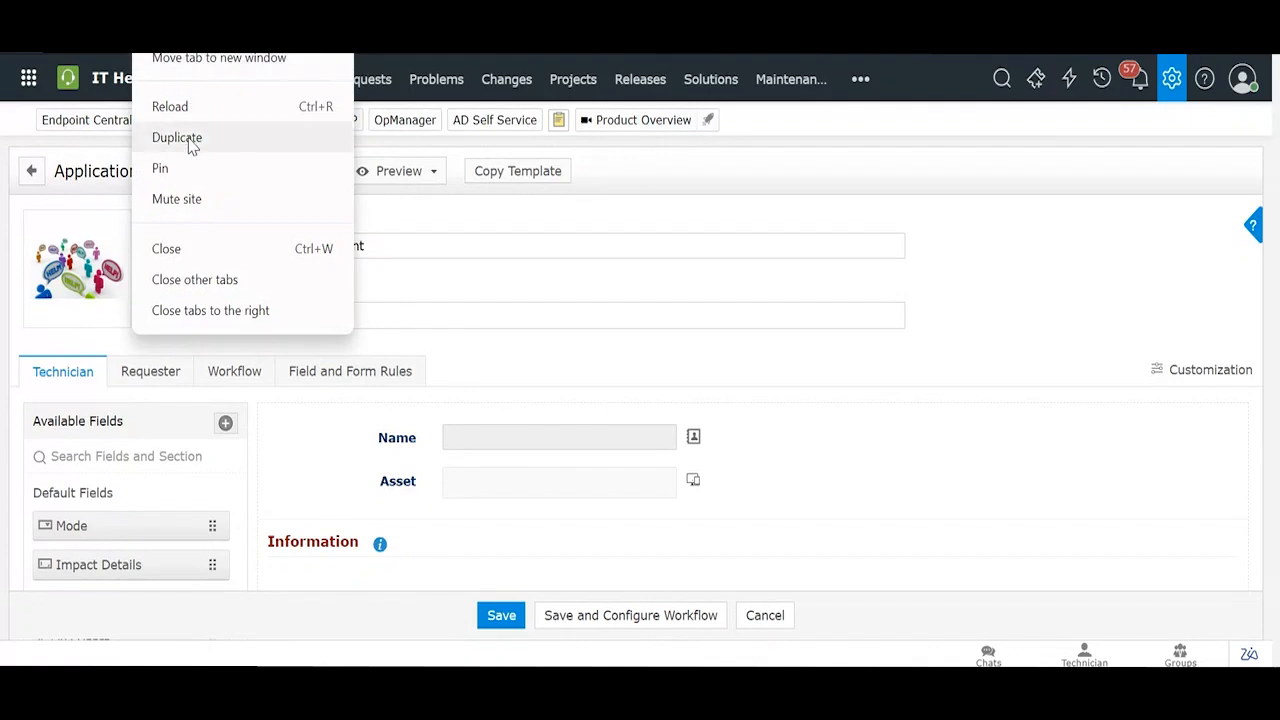
left_click(189, 139)
left_click(1180, 94)
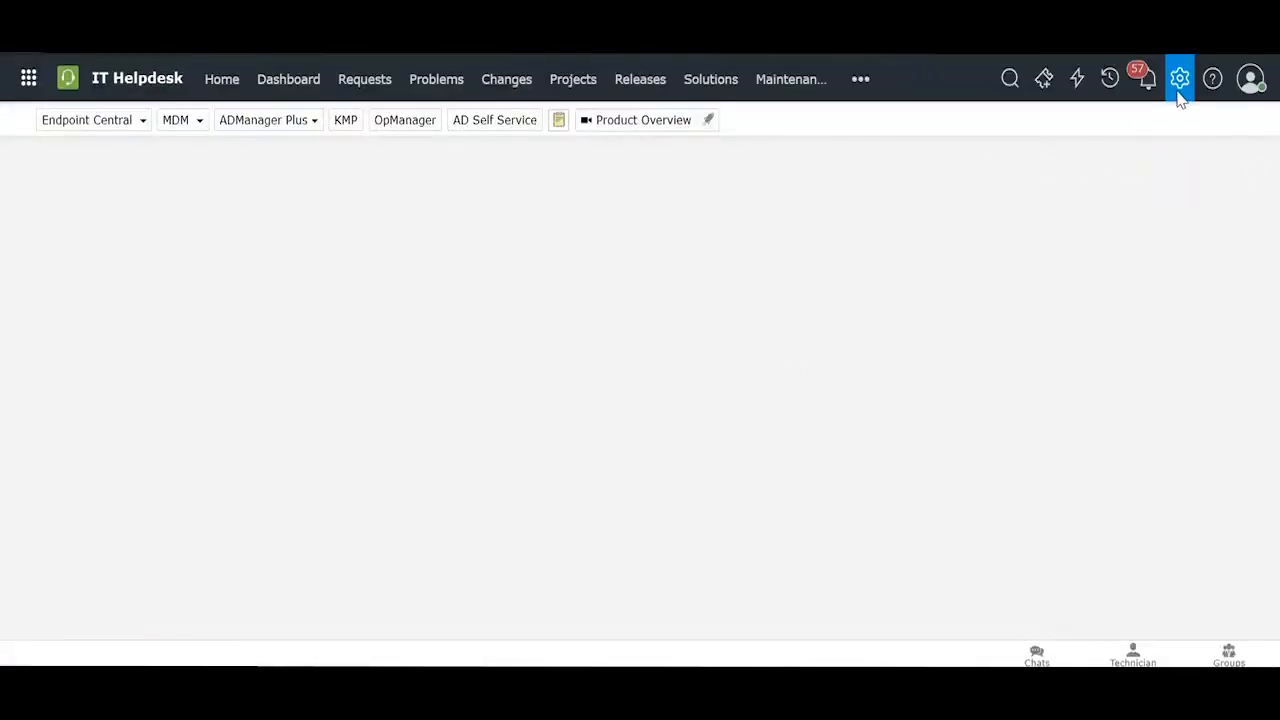
scroll(680, 410, "down", 3)
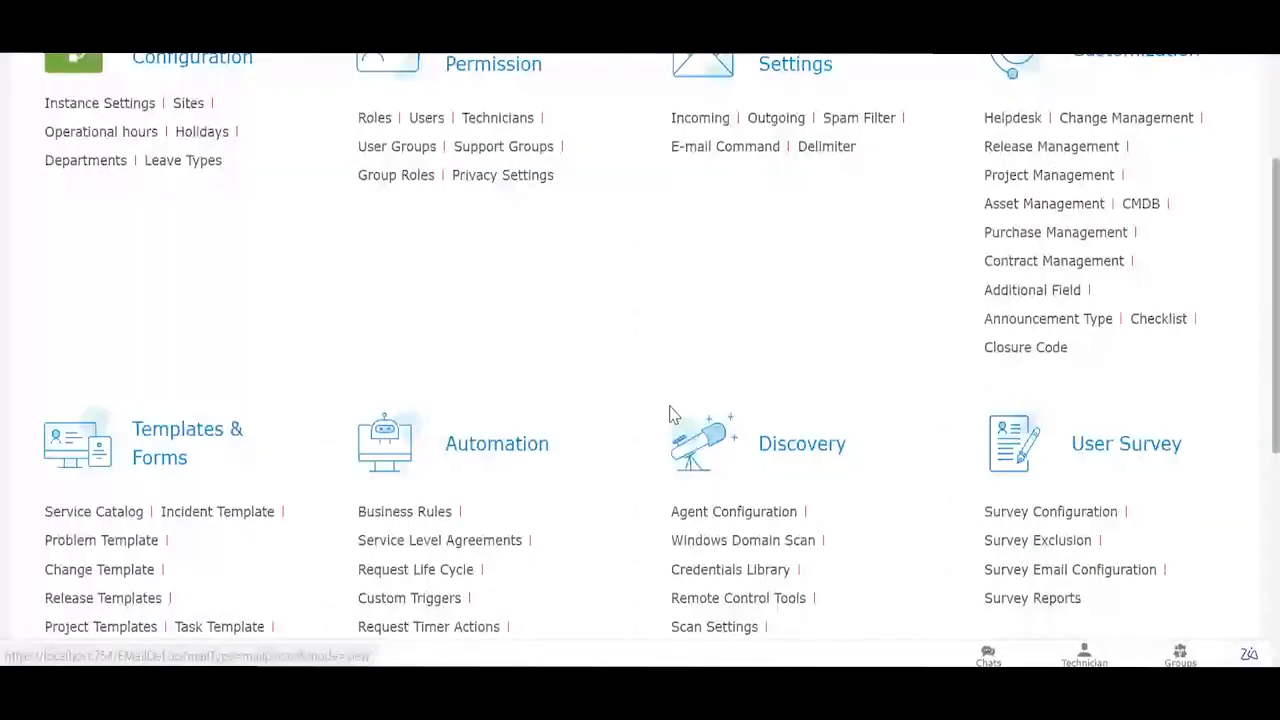
scroll(672, 415, "down", 1)
left_click(265, 403)
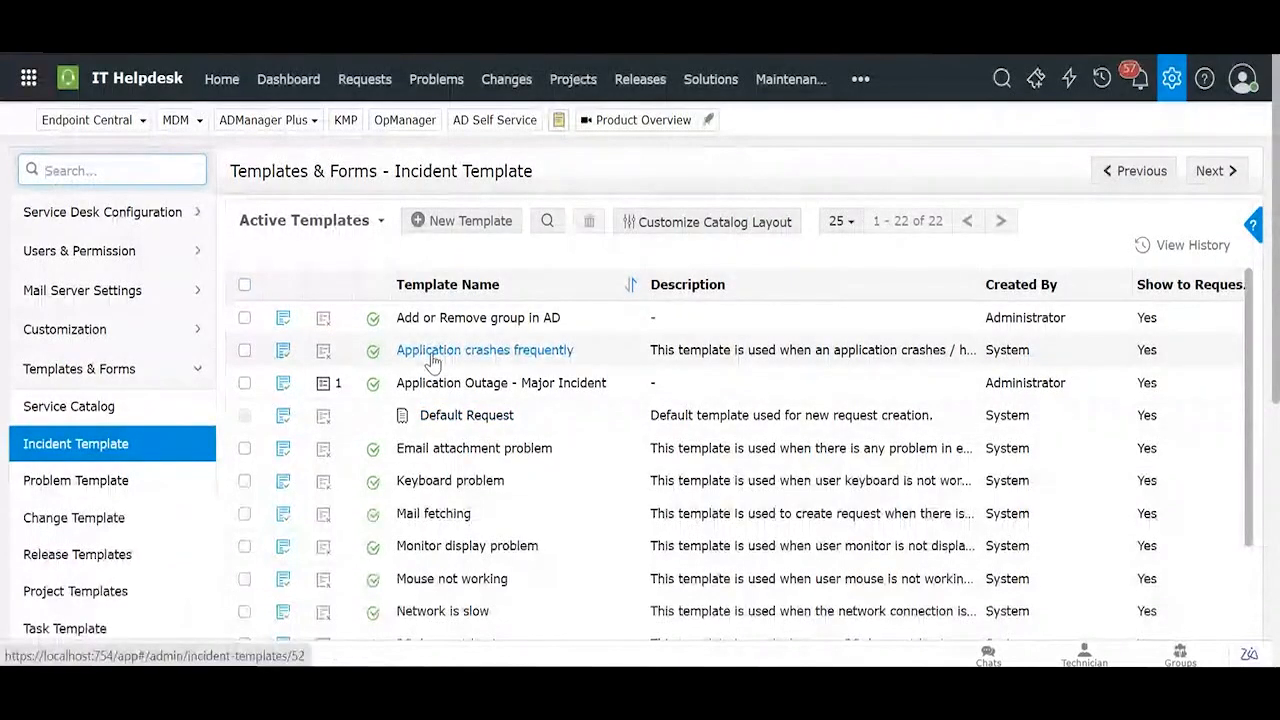
left_click(478, 418)
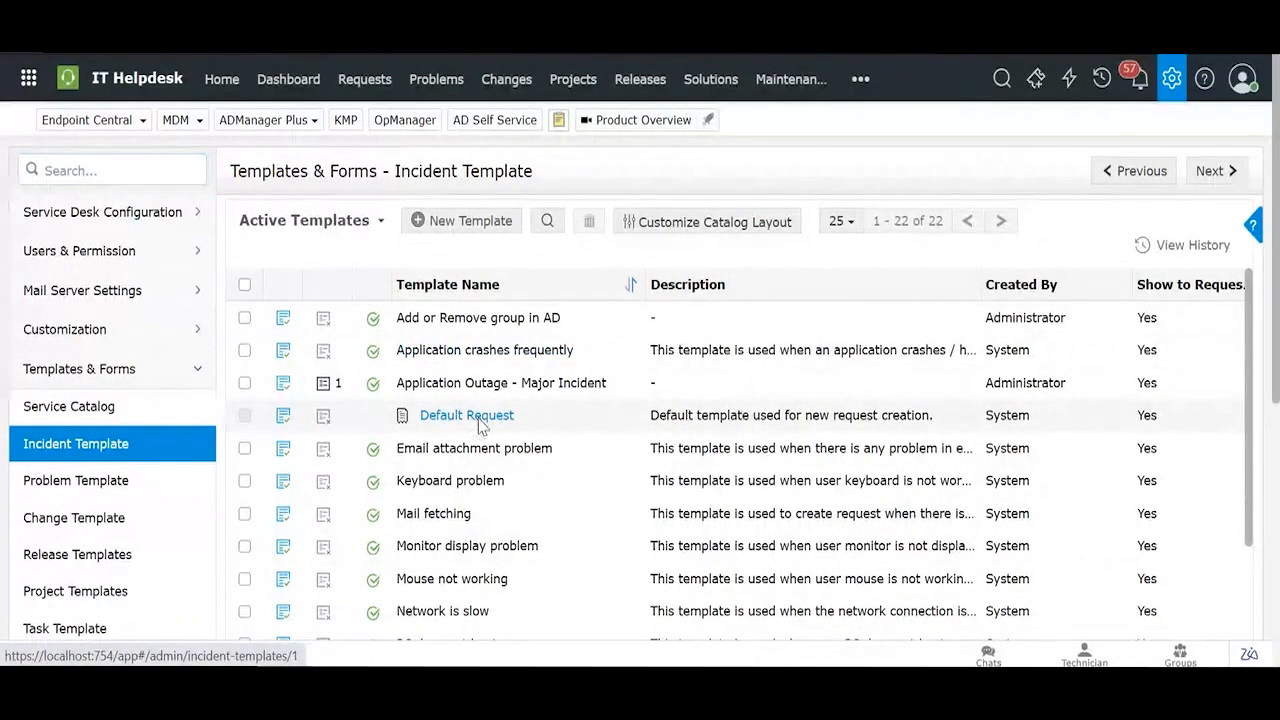
Step: Scroll through the Default Request template's form fields
scroll(478, 424, "down", 5)
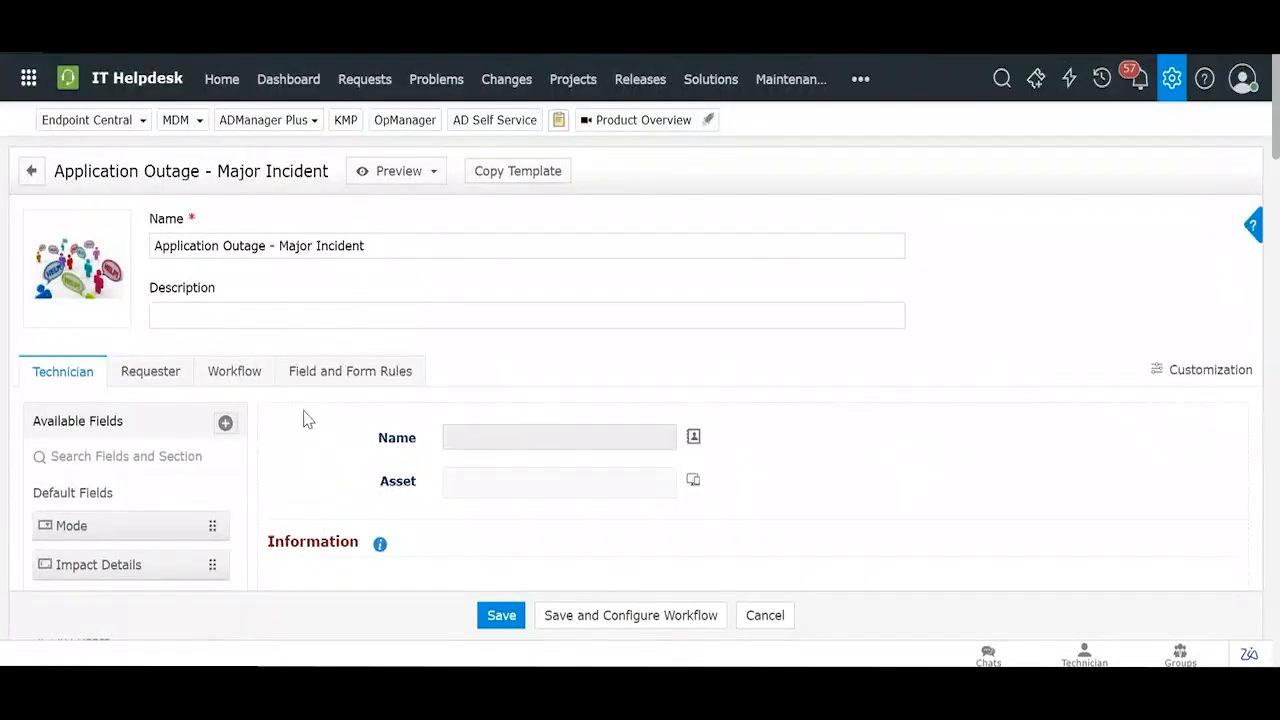
scroll(307, 420, "down", 3)
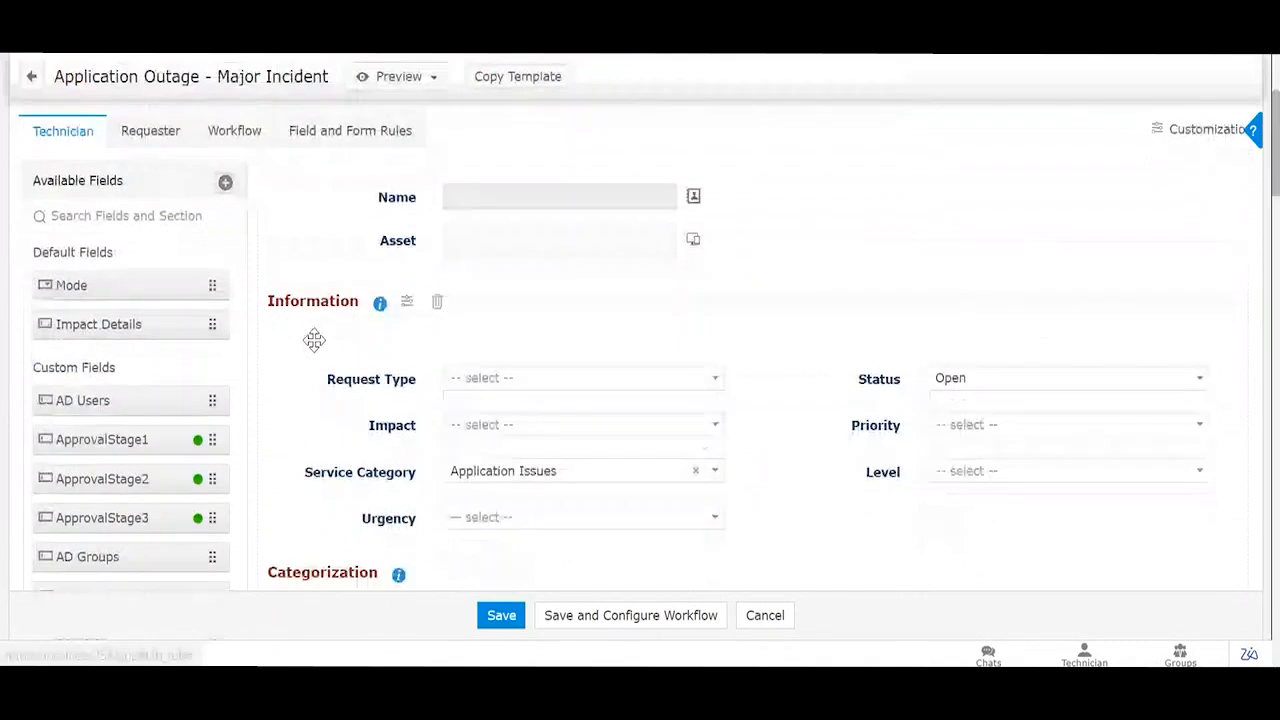
Step: Drag a Single Line Text field from Available Fields onto the form below Impact
left_click(224, 184)
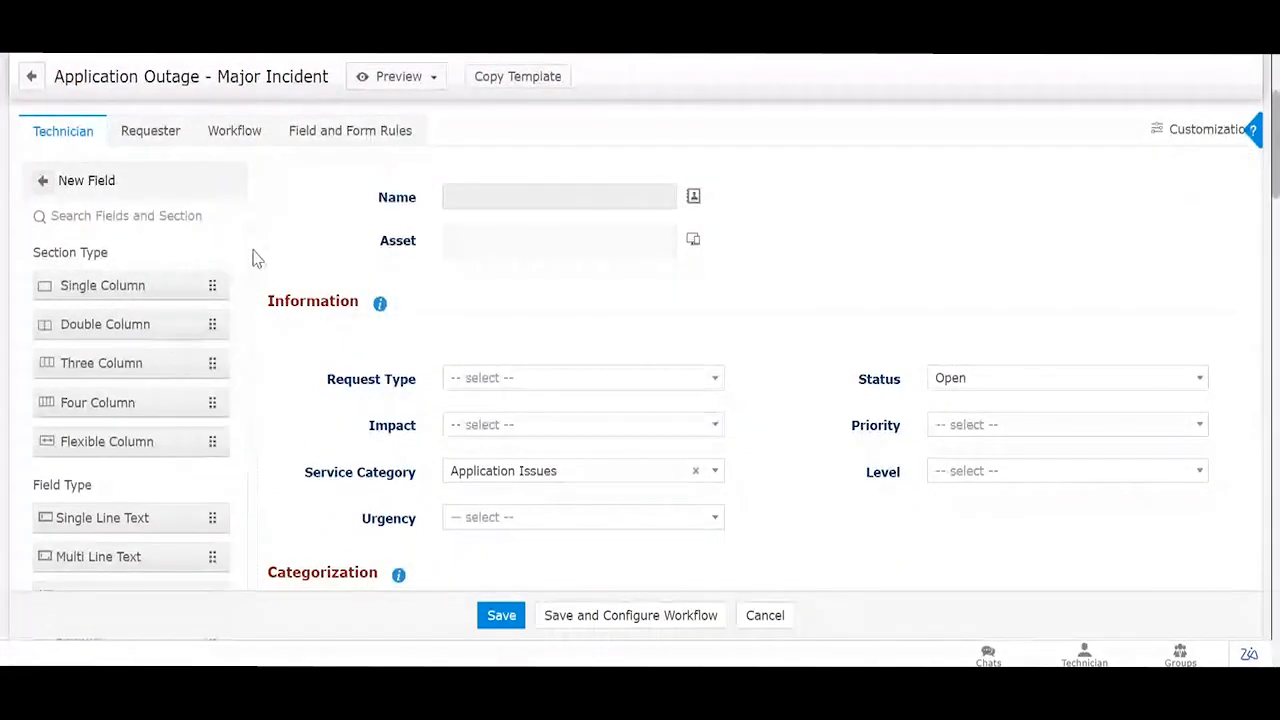
scroll(194, 306, "down", 1)
scroll(343, 291, "down", 2)
scroll(177, 306, "down", 3)
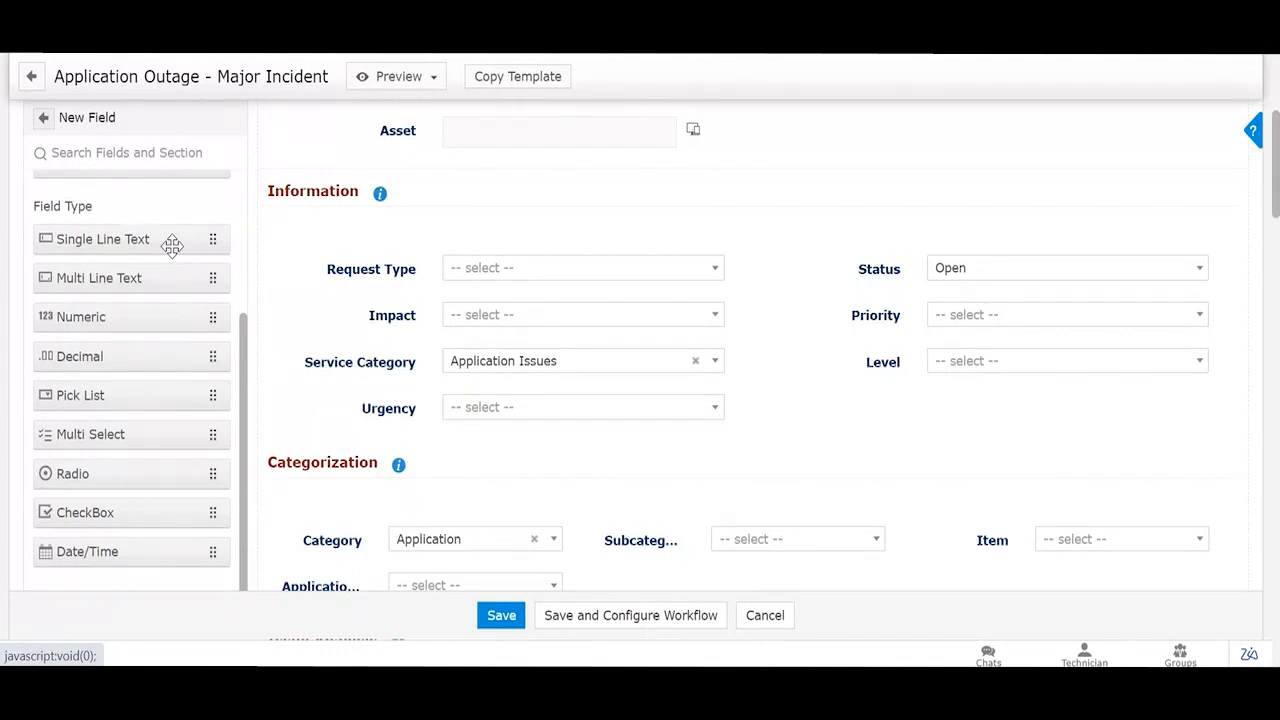
left_click_drag(168, 238, 549, 366)
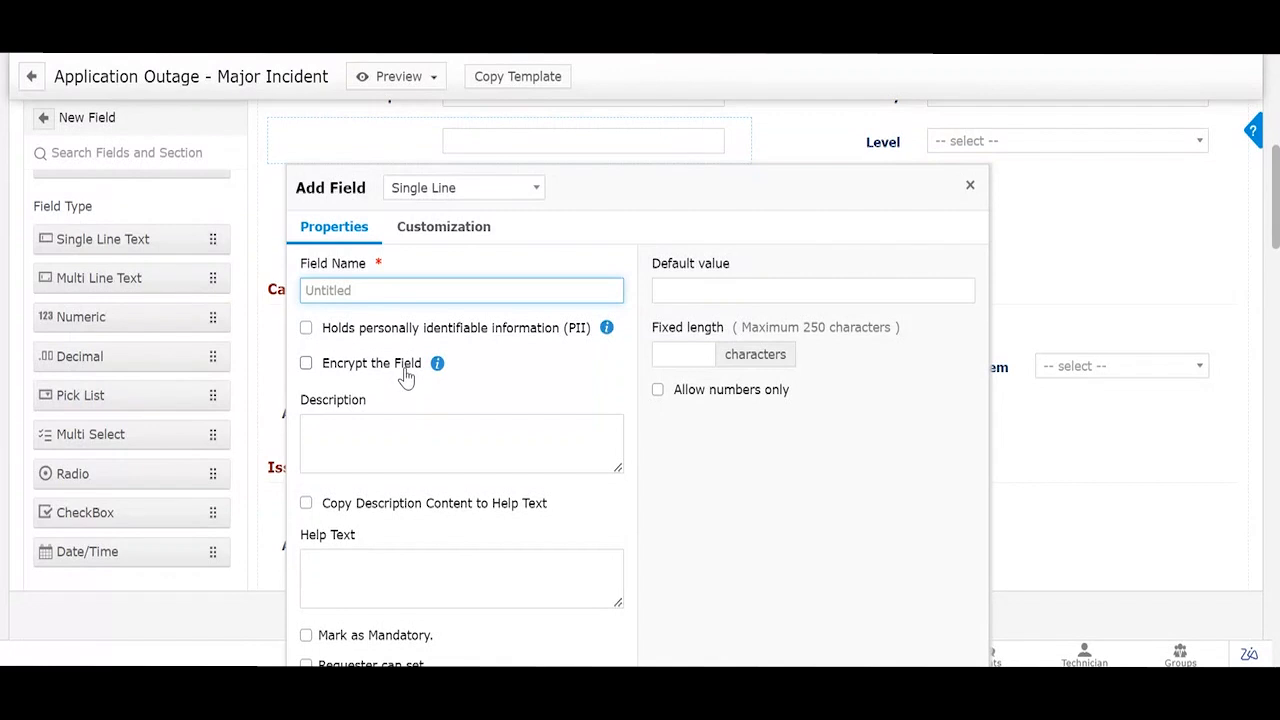
Step: Tick PII and Encrypt the Field on the new Single Line field, then close it unsaved
left_click(306, 327)
scroll(368, 347, "down", 1)
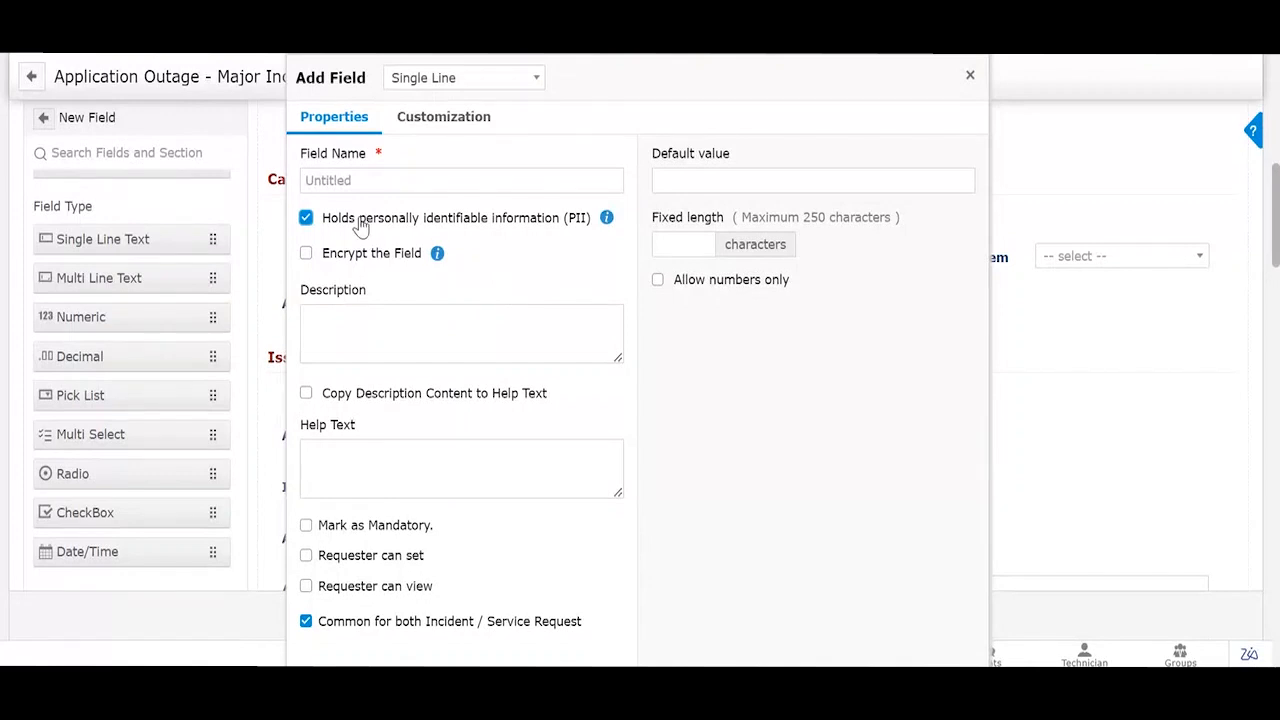
left_click(306, 253)
scroll(478, 290, "down", 2)
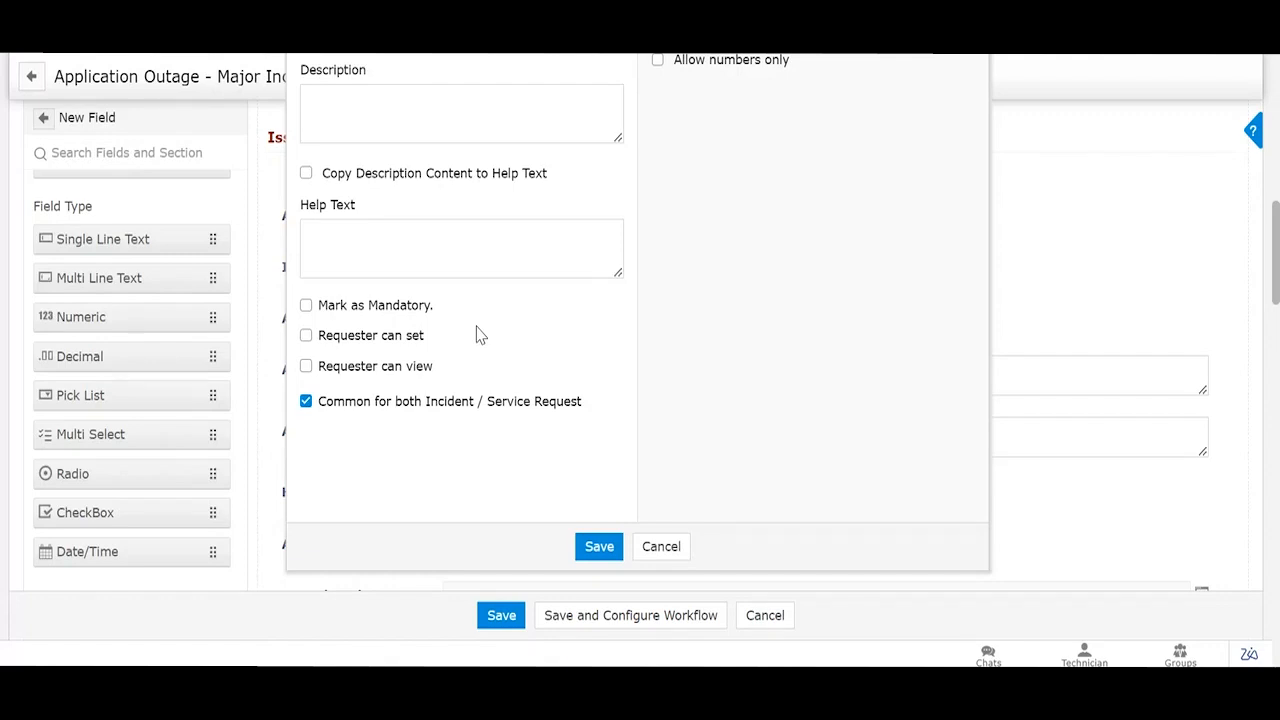
scroll(477, 335, "up", 3)
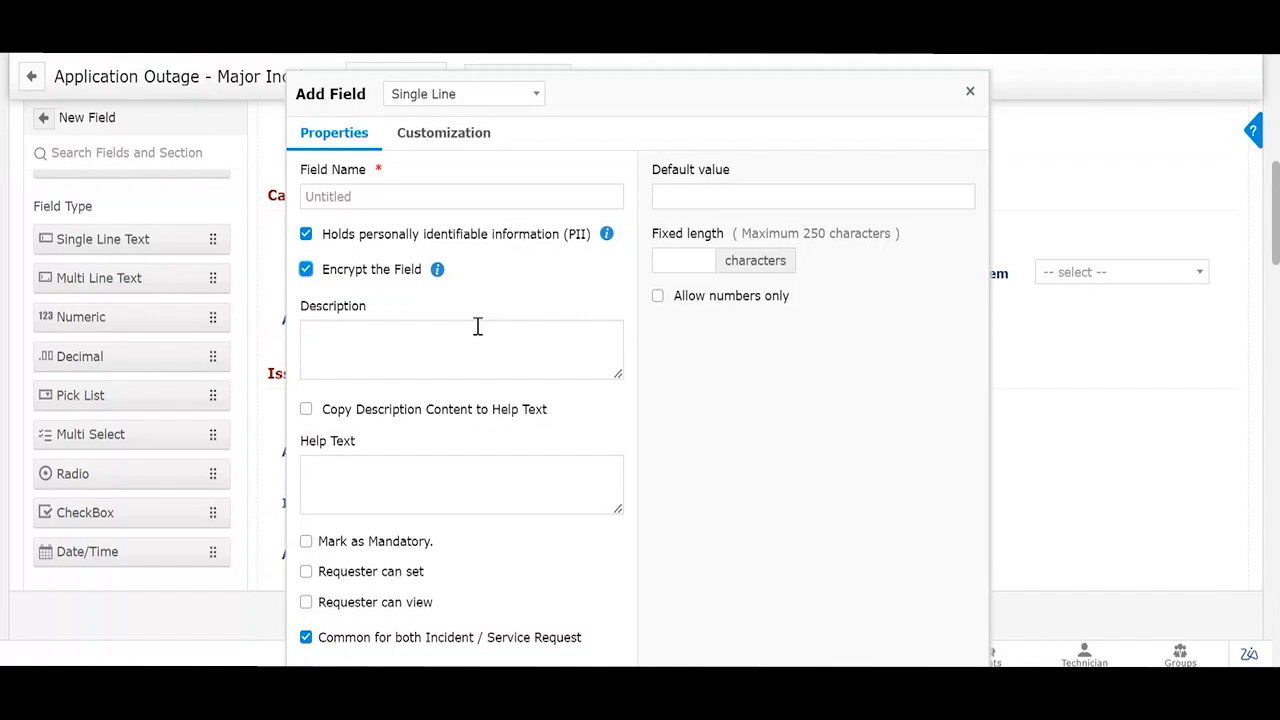
left_click(969, 92)
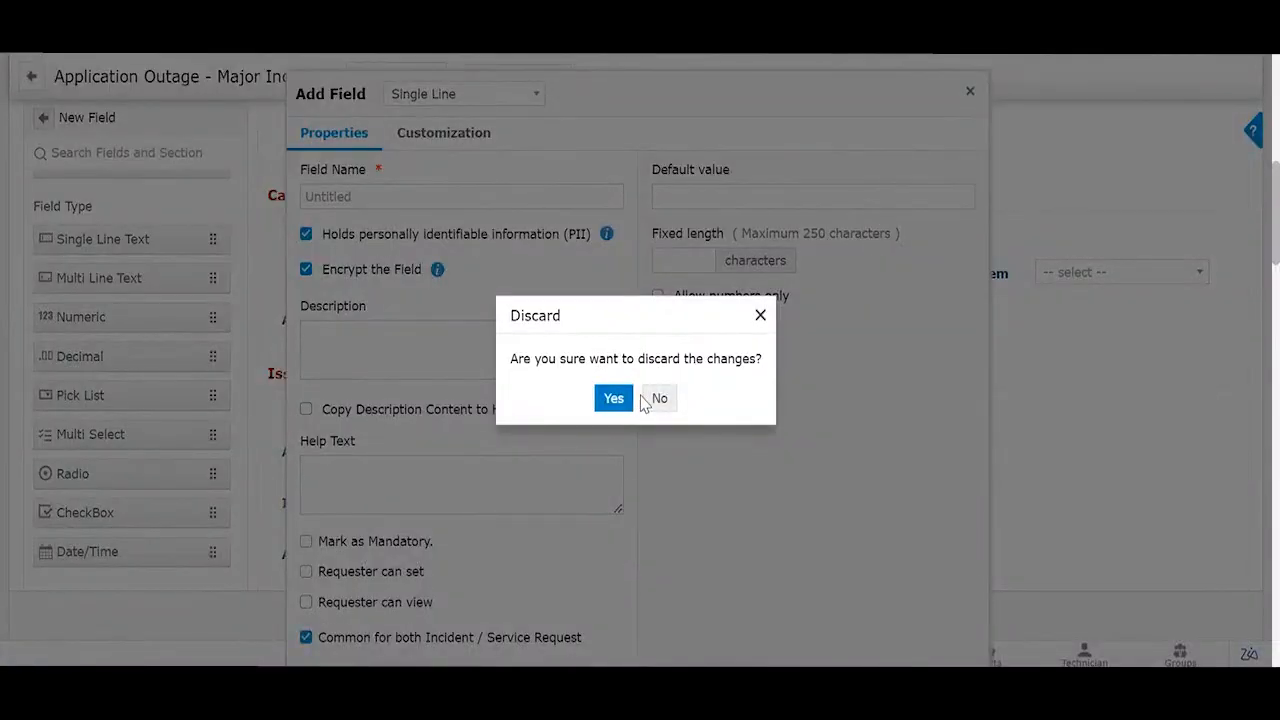
Step: Confirm discarding the unsaved Single Line field
left_click(613, 398)
scroll(846, 307, "up", 5)
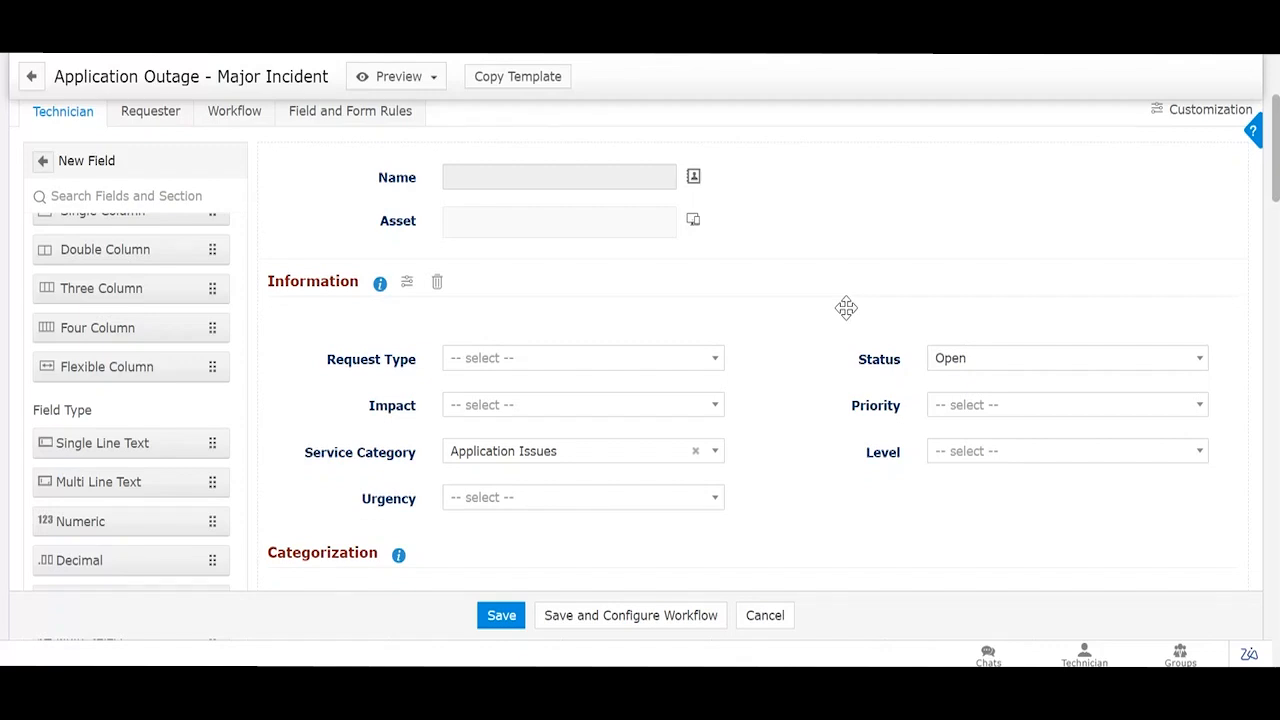
scroll(196, 243, "up", 1)
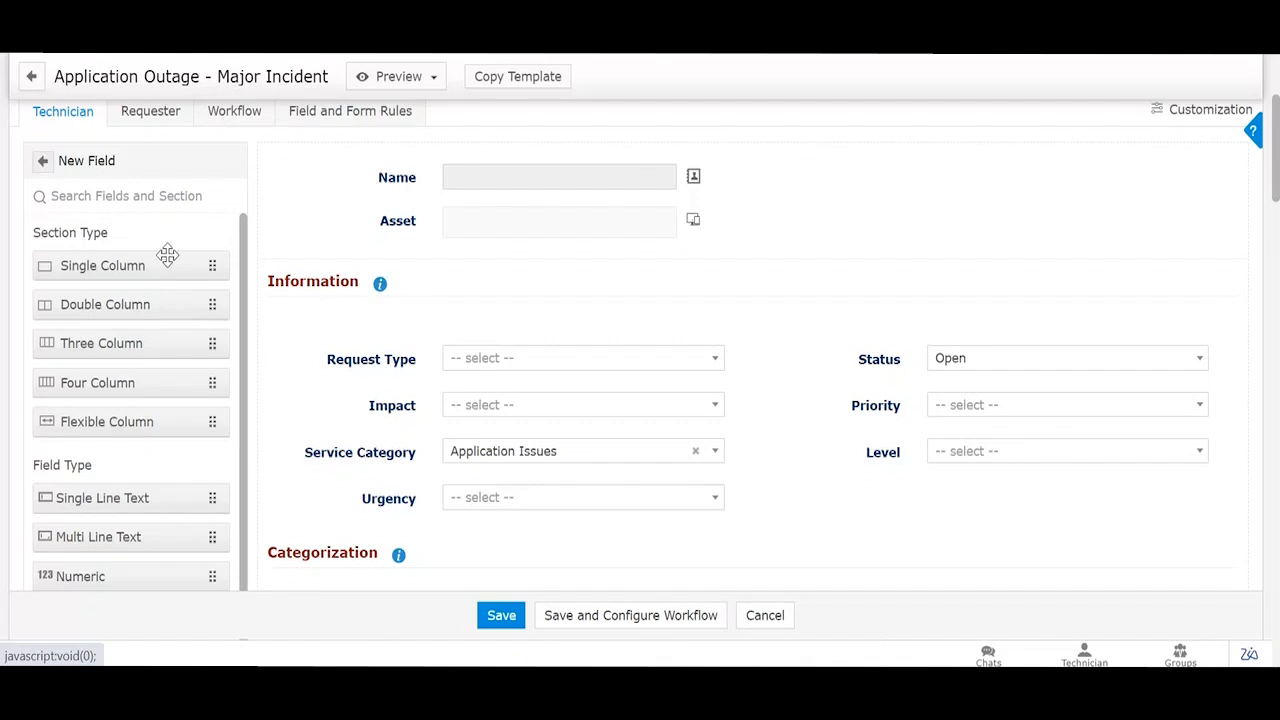
Step: Add a Single Column section below Urgency, then delete the empty Untitled section
left_click_drag(168, 262, 514, 470)
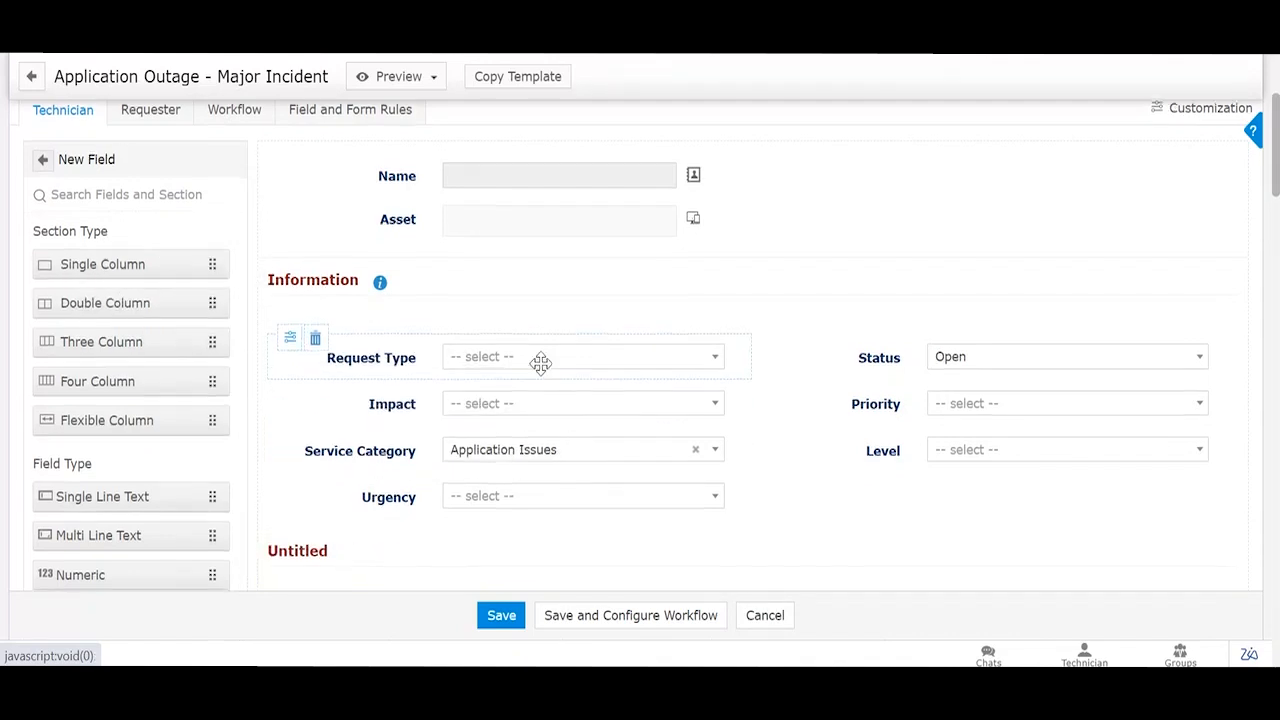
scroll(503, 414, "down", 2)
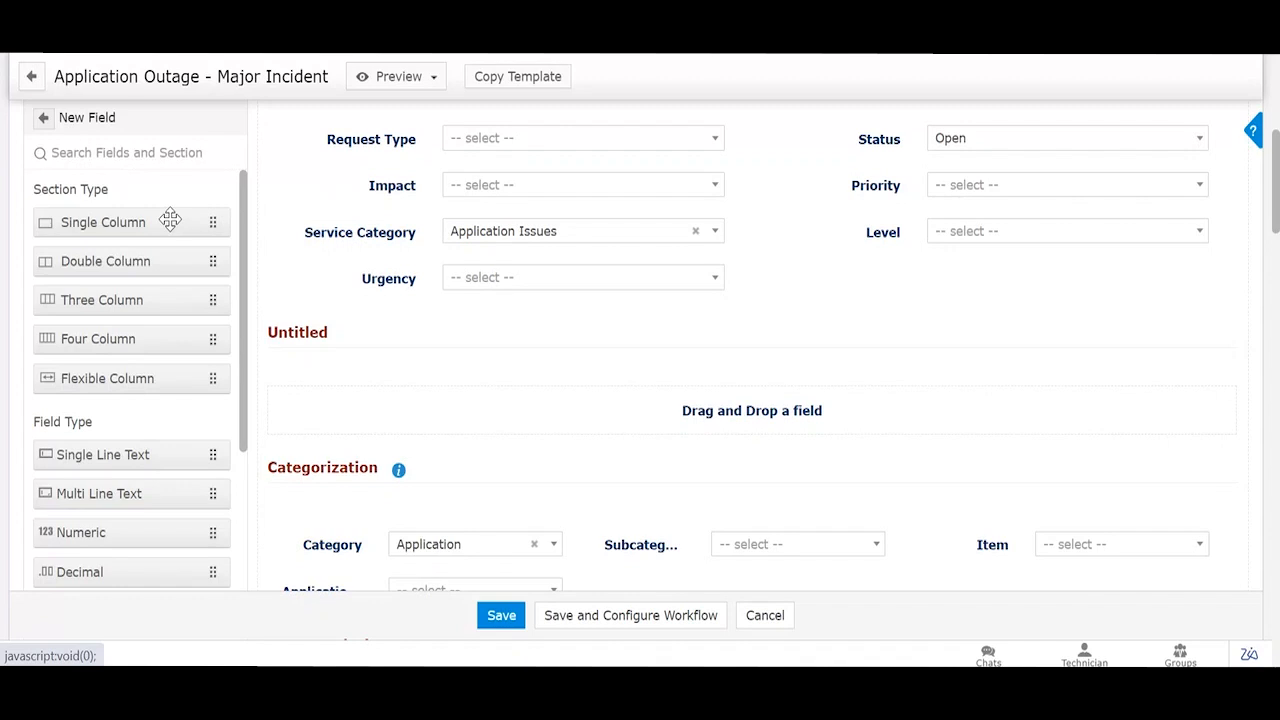
mouse_move(563, 340)
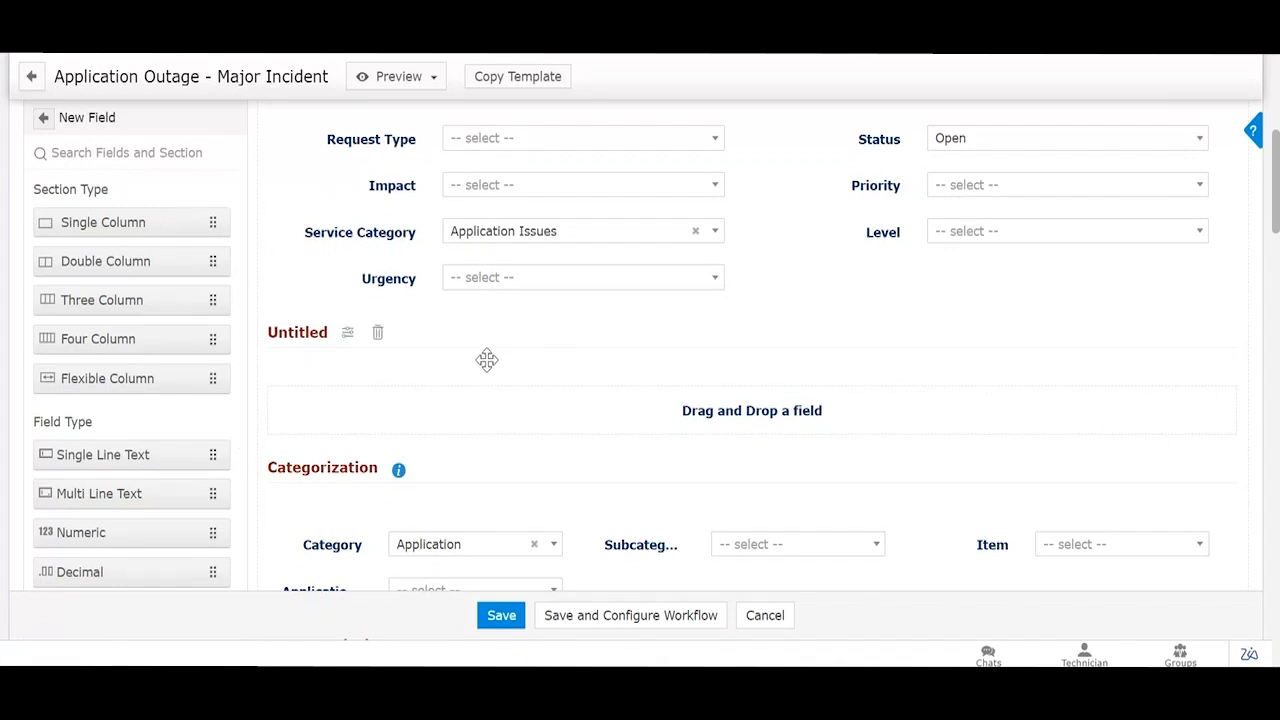
left_click(380, 340)
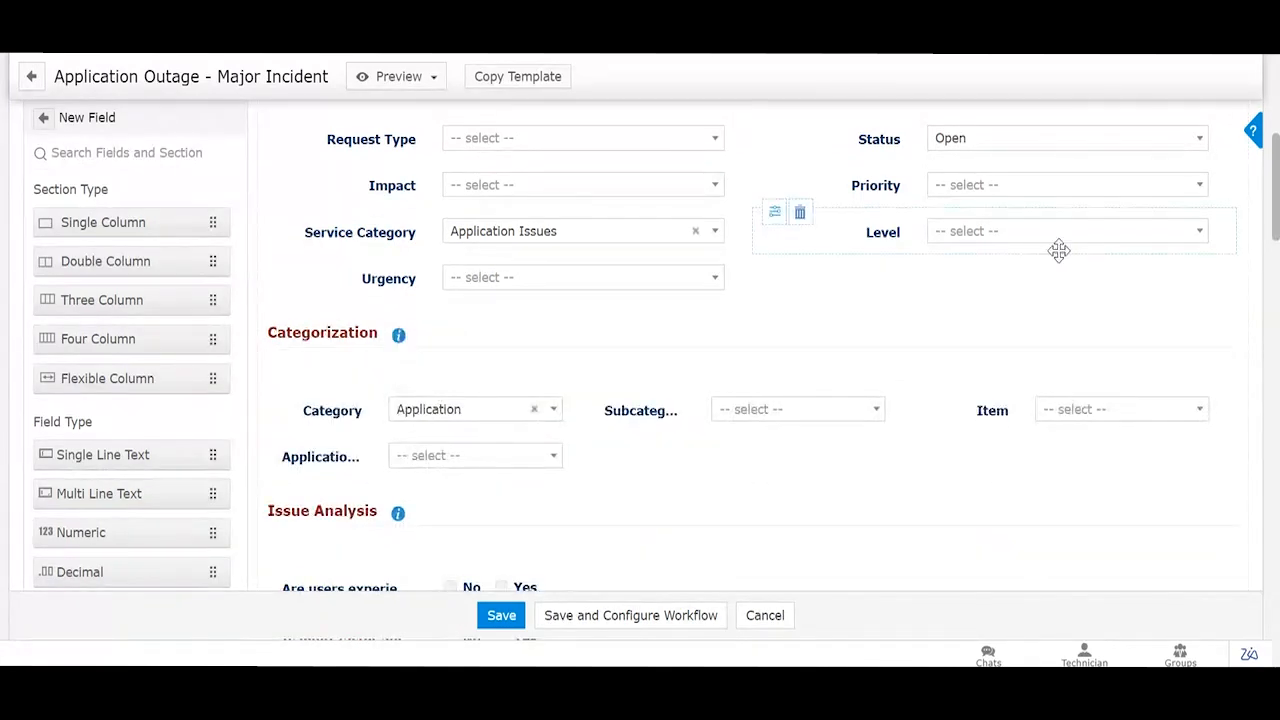
Step: Open Customization to view form styling: 1880 px width, Verdana 15px section font, right labels
scroll(1057, 251, "up", 3)
left_click(1174, 220)
scroll(910, 378, "down", 2)
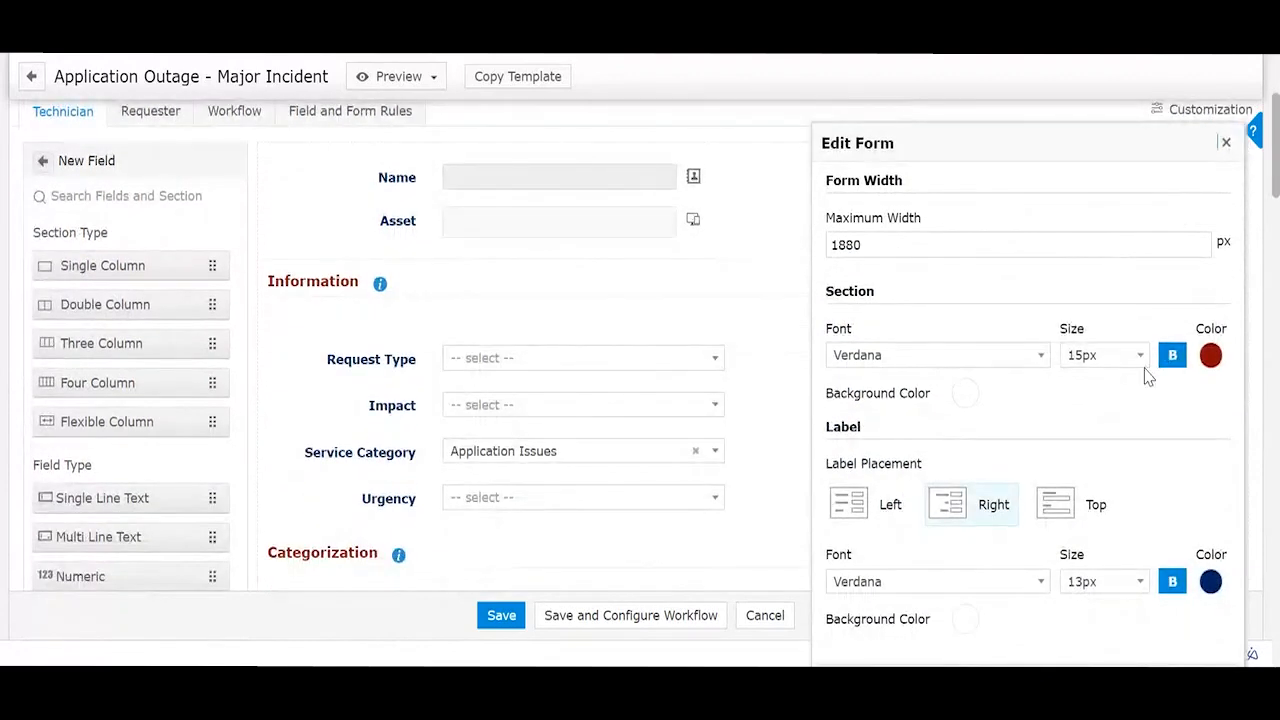
Step: Give the Request Type field a light background colour and save its styling
left_click(1226, 142)
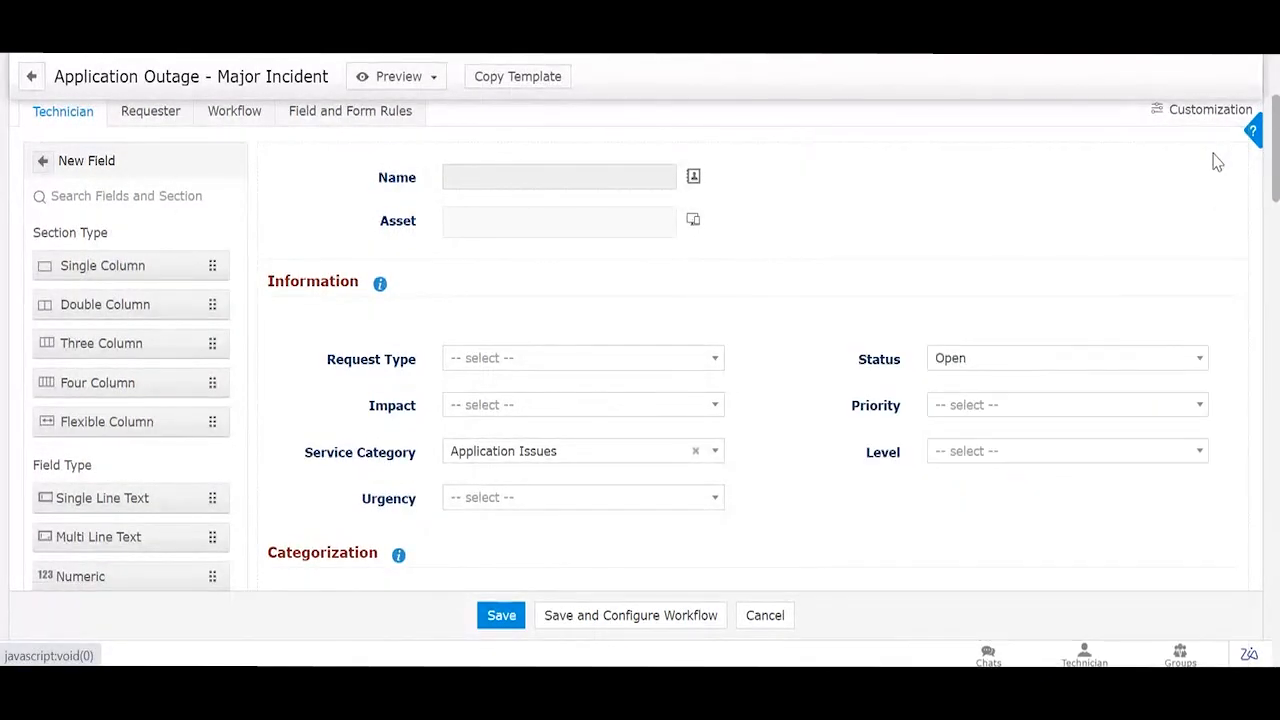
left_click(296, 351)
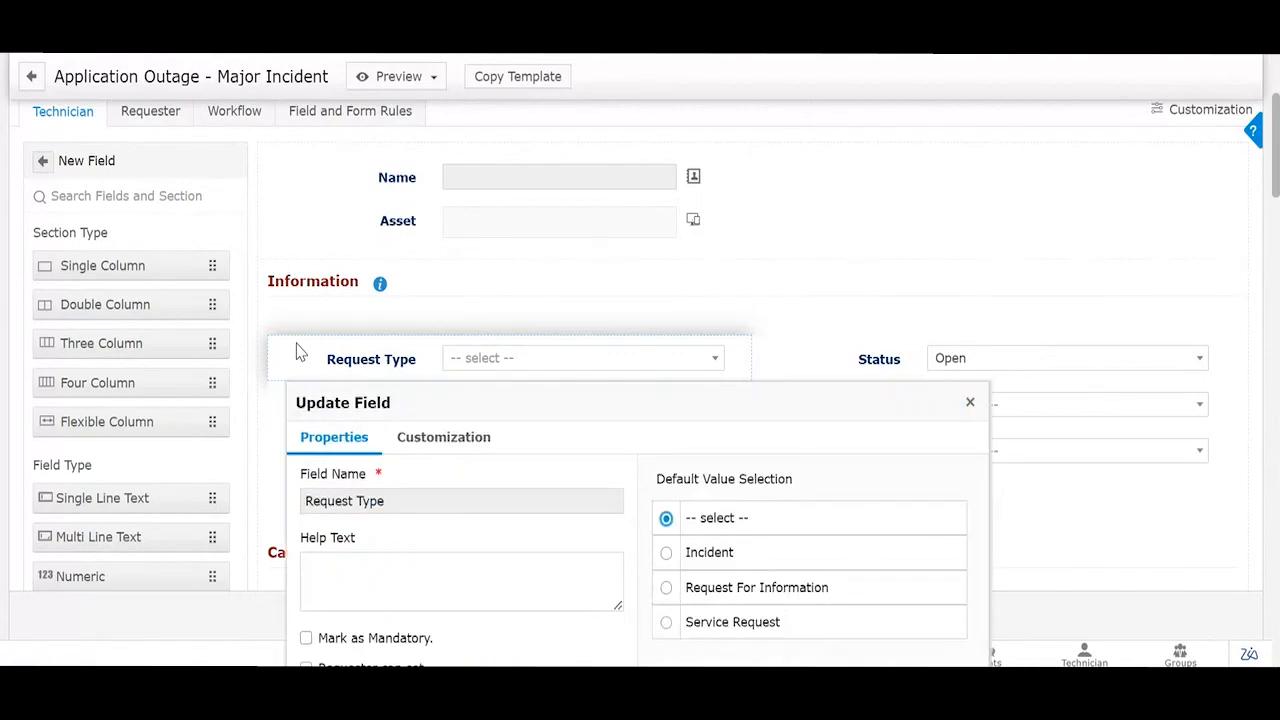
scroll(390, 320, "down", 1)
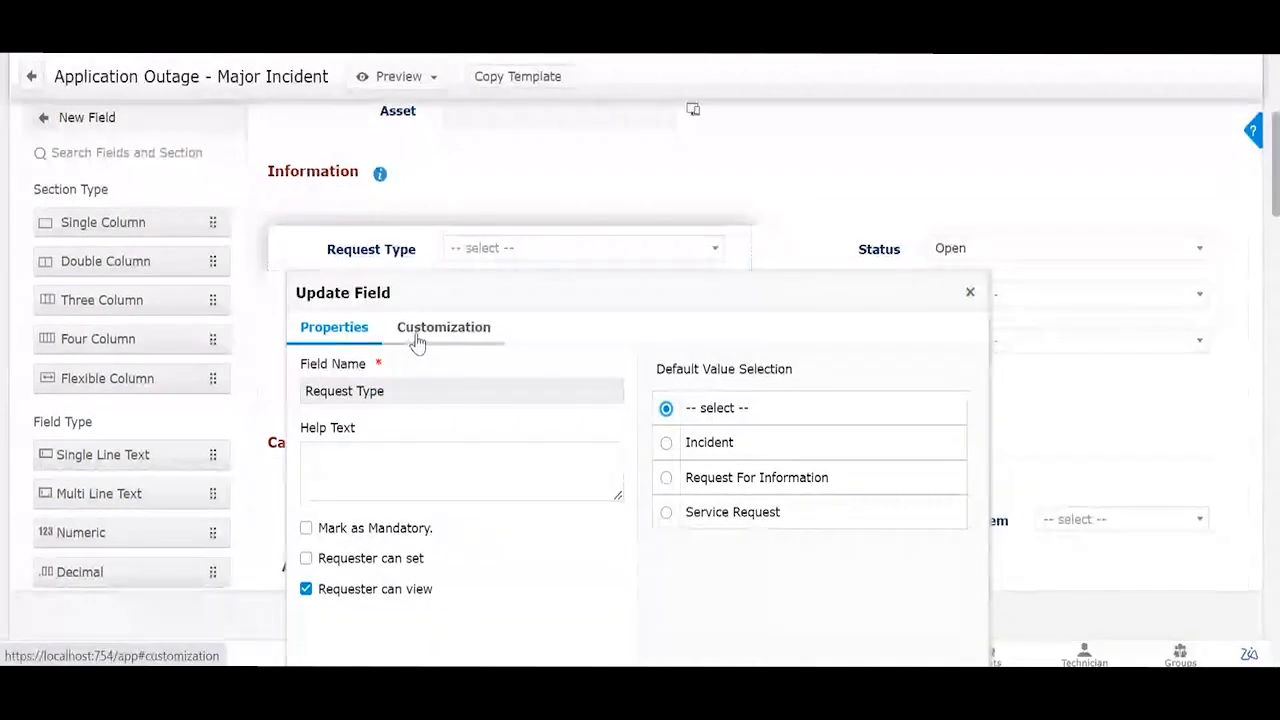
left_click(417, 337)
scroll(470, 320, "down", 1)
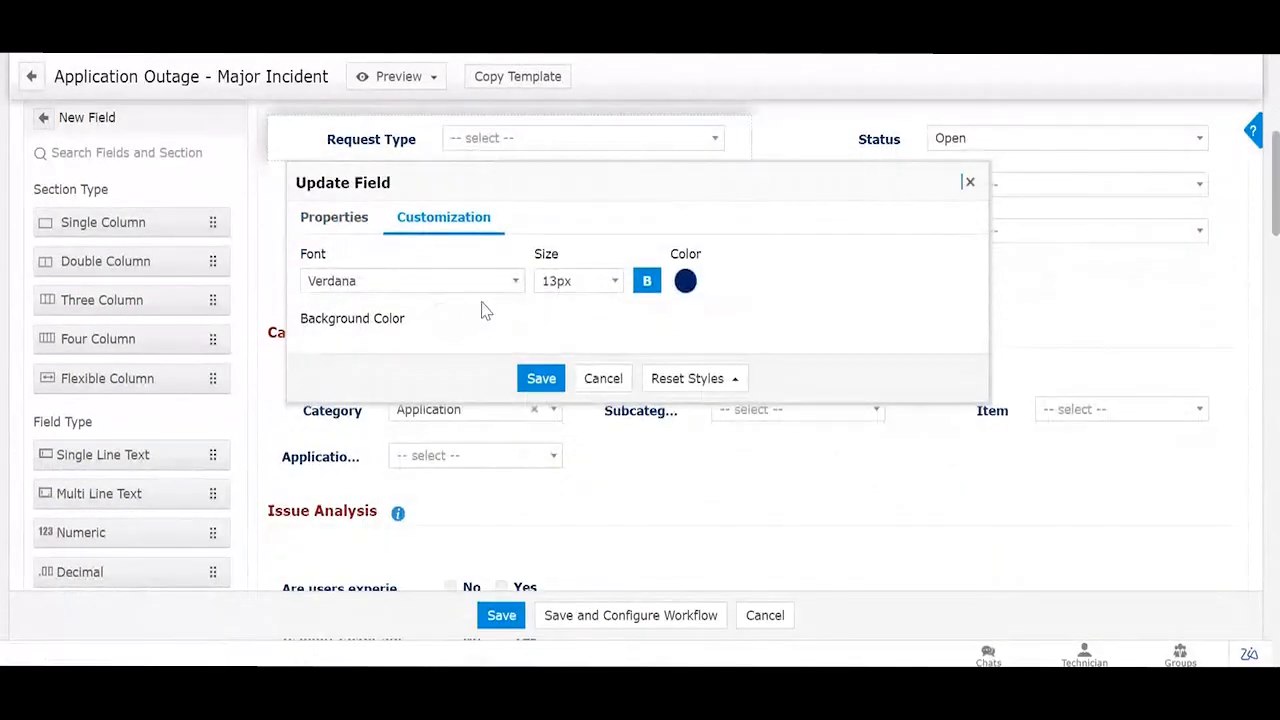
left_click(443, 315)
left_click(479, 448)
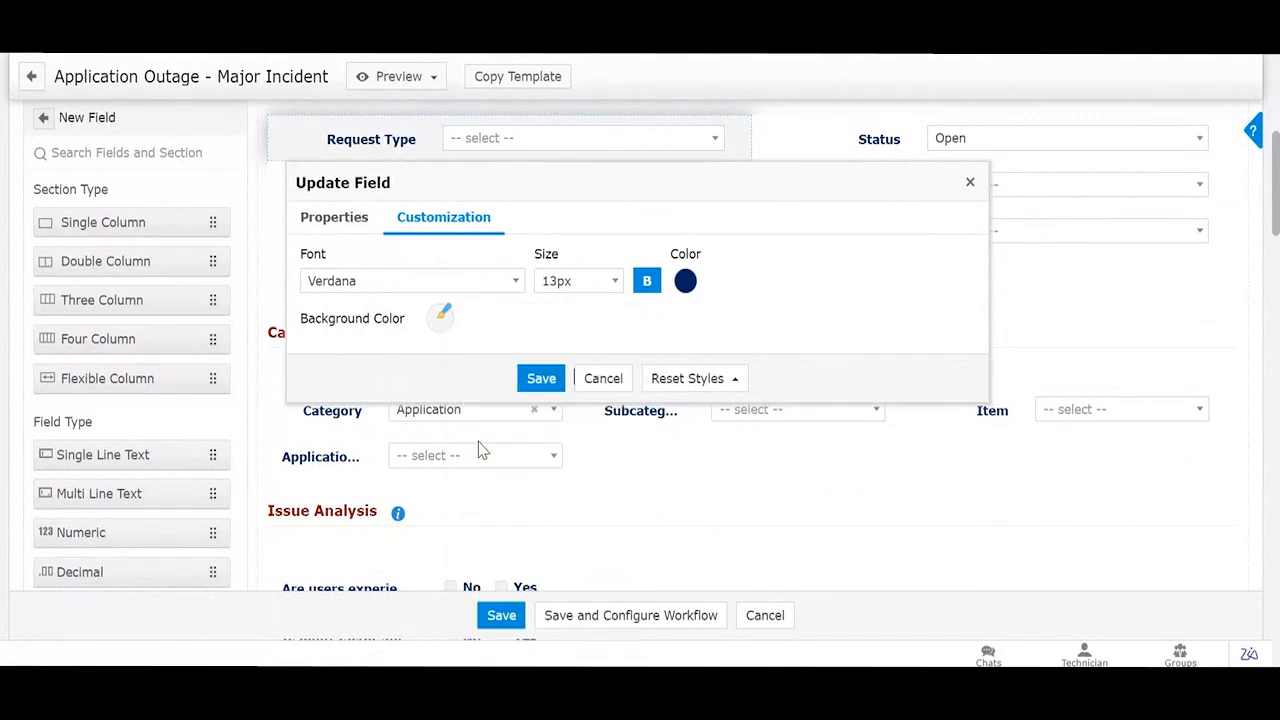
left_click(541, 378)
Step: Switch to the template's Requester form layout
scroll(675, 340, "up", 2)
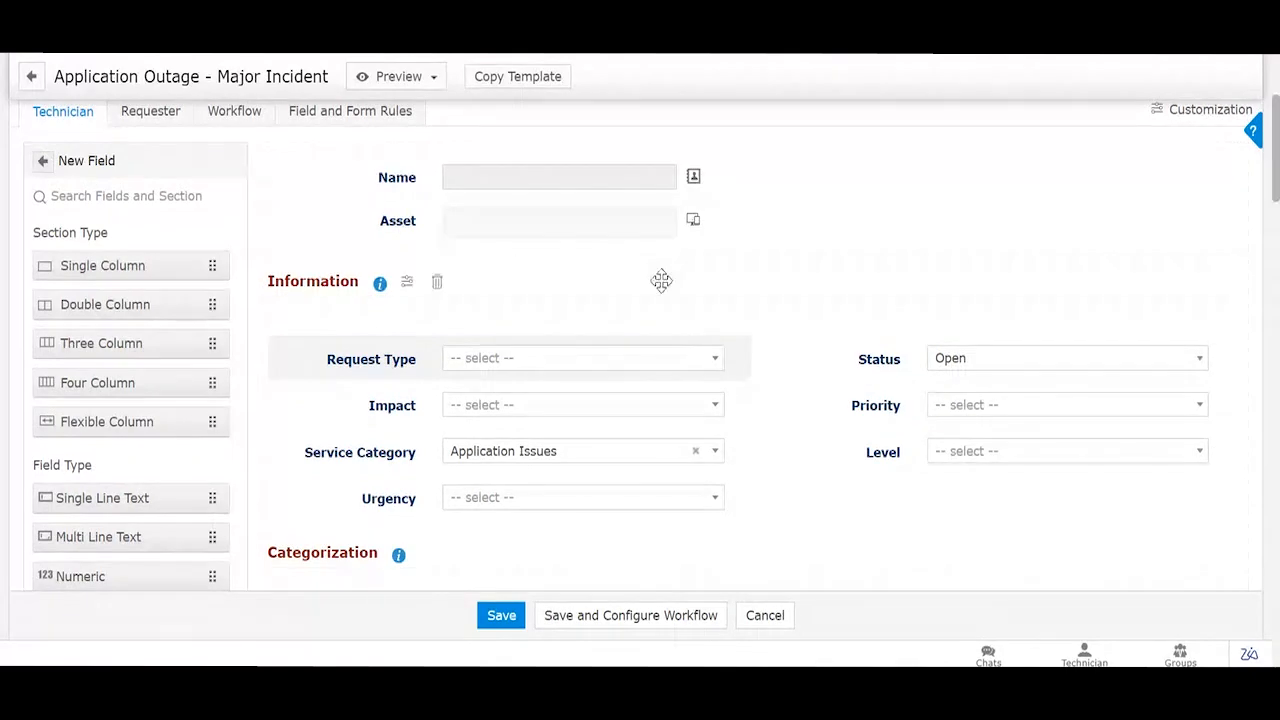
scroll(661, 281, "down", 6)
scroll(661, 281, "down", 1)
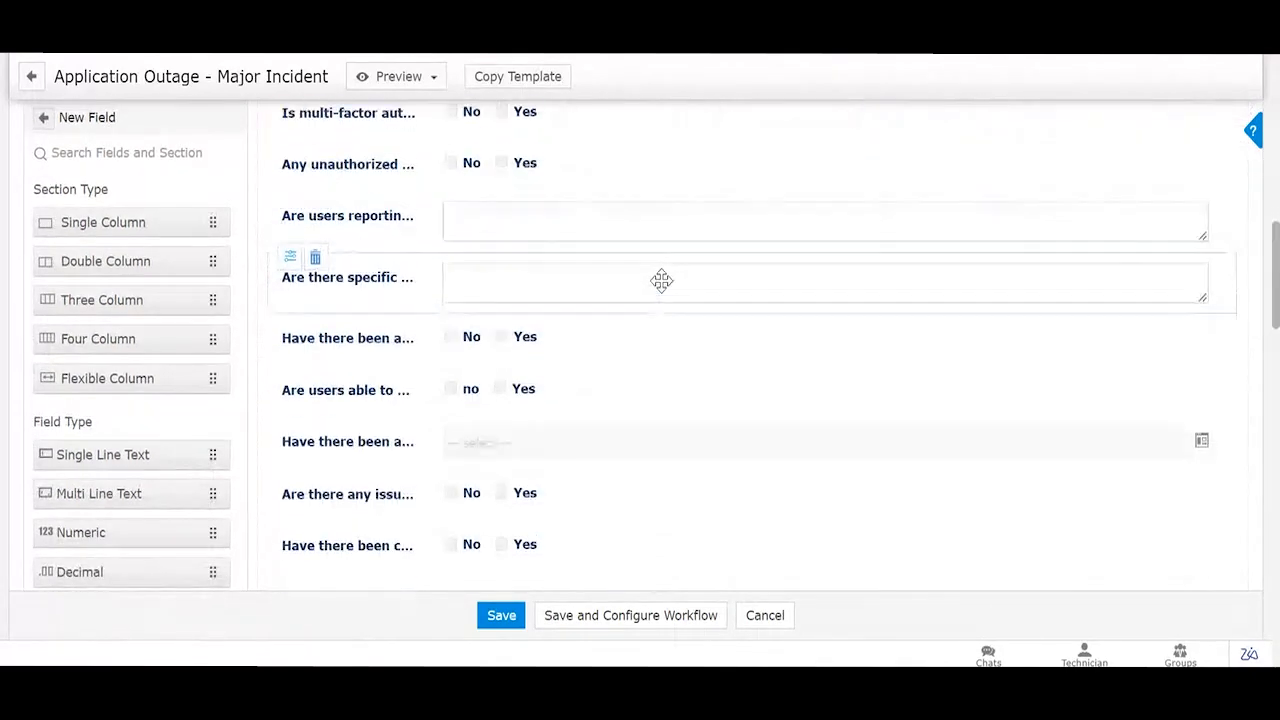
scroll(661, 281, "down", 10)
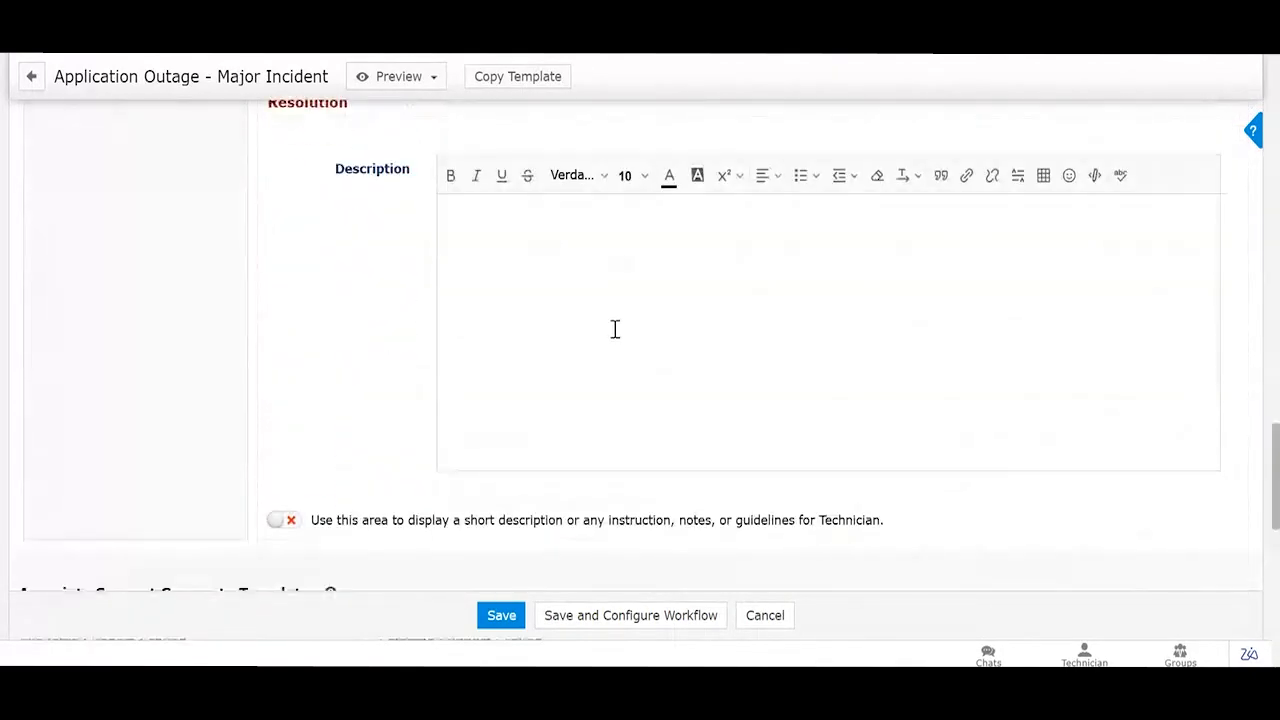
scroll(486, 357, "down", 3)
scroll(471, 277, "up", 10)
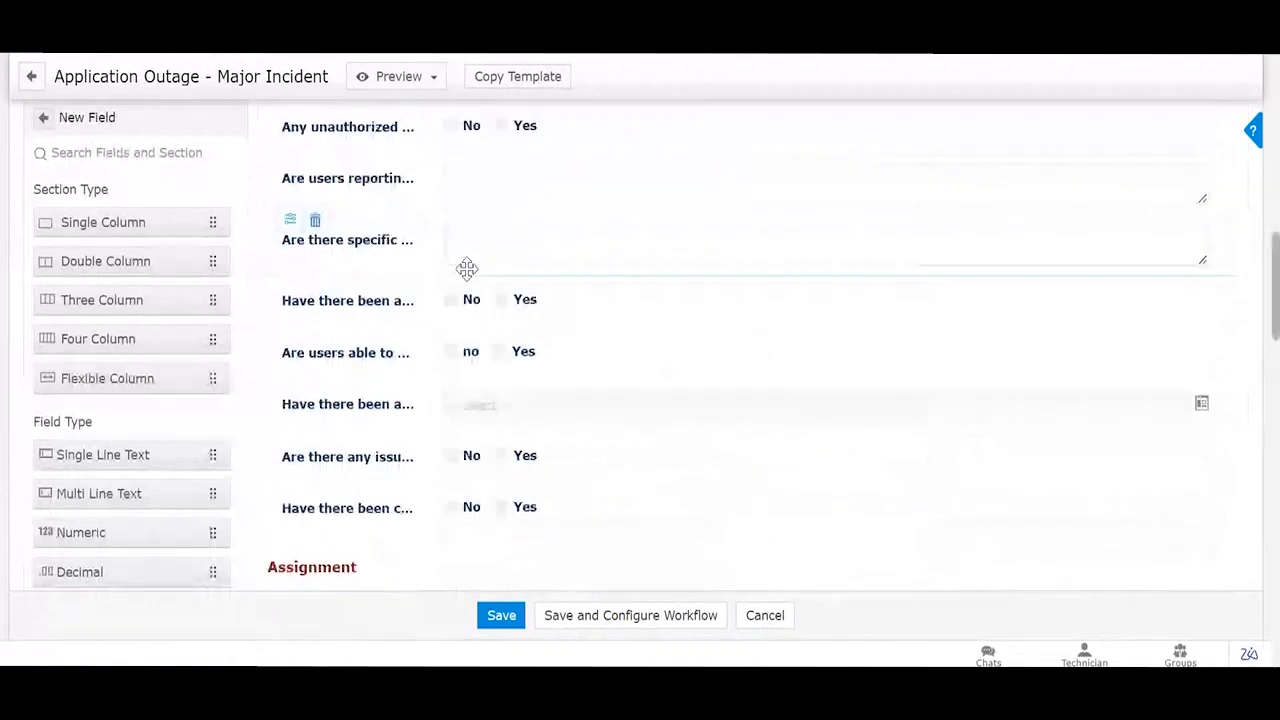
scroll(467, 269, "up", 10)
left_click(132, 371)
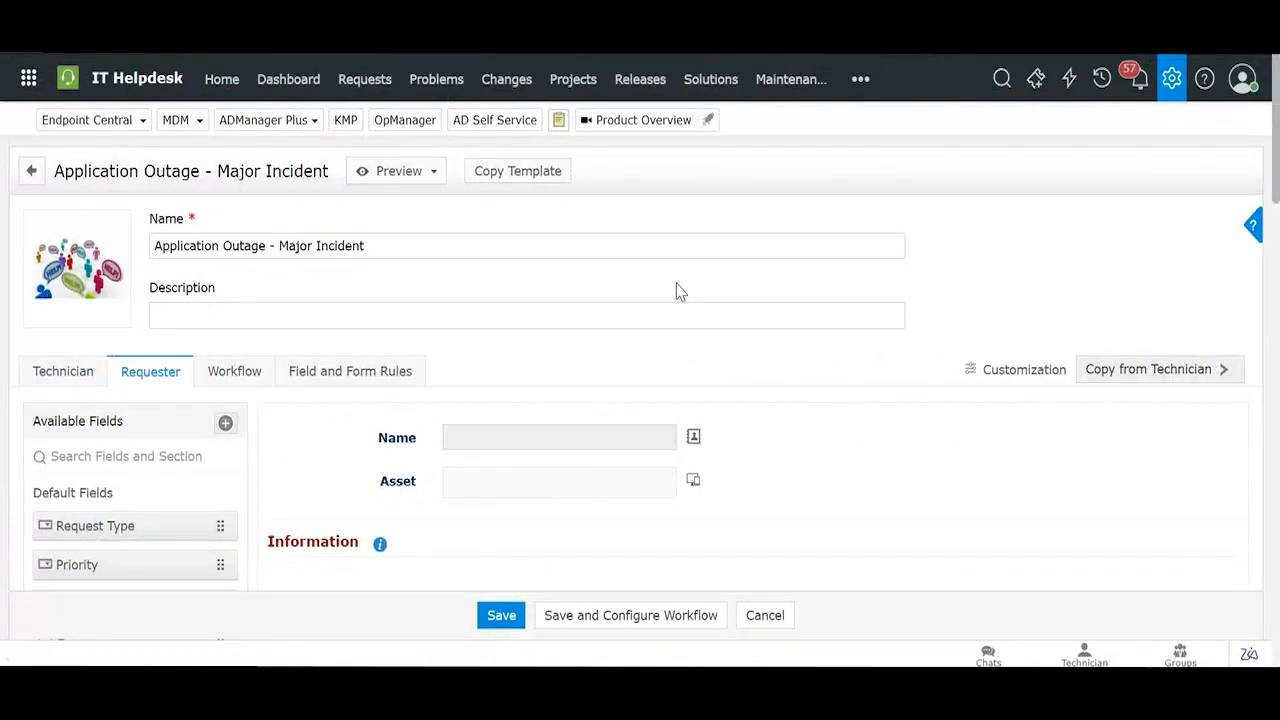
key("super+Tab")
left_click(297, 237)
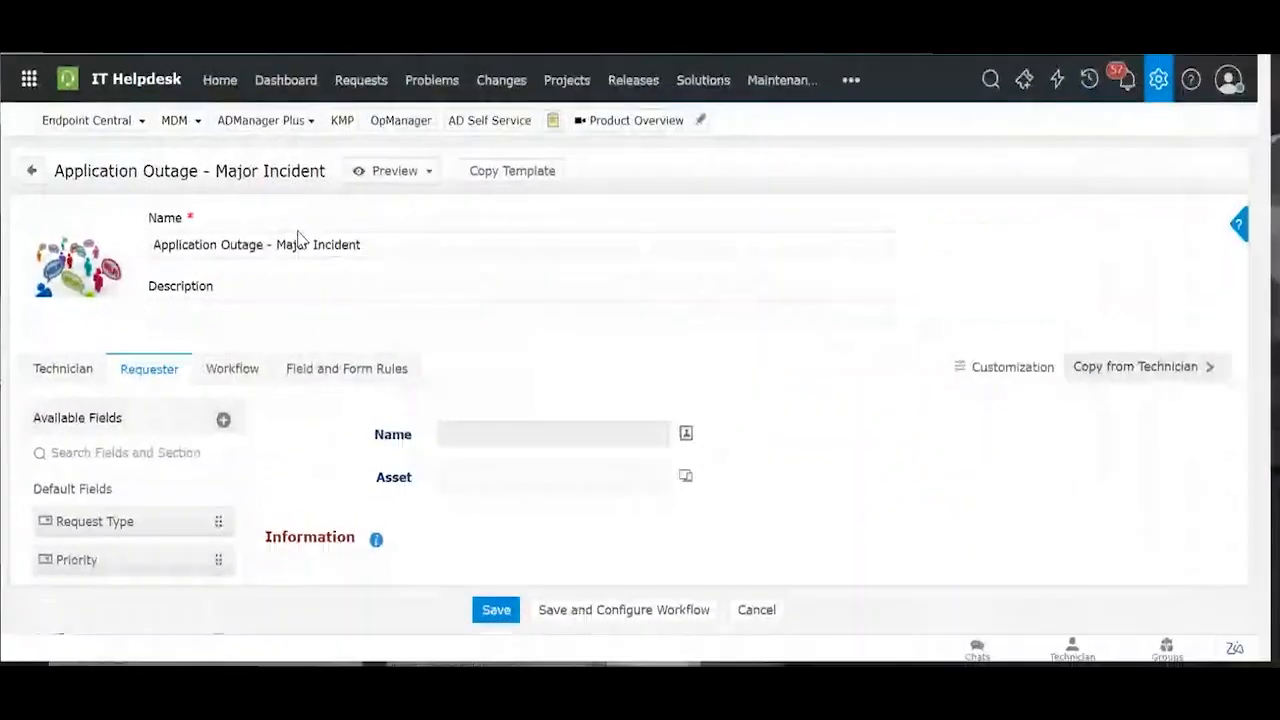
scroll(526, 345, "down", 15)
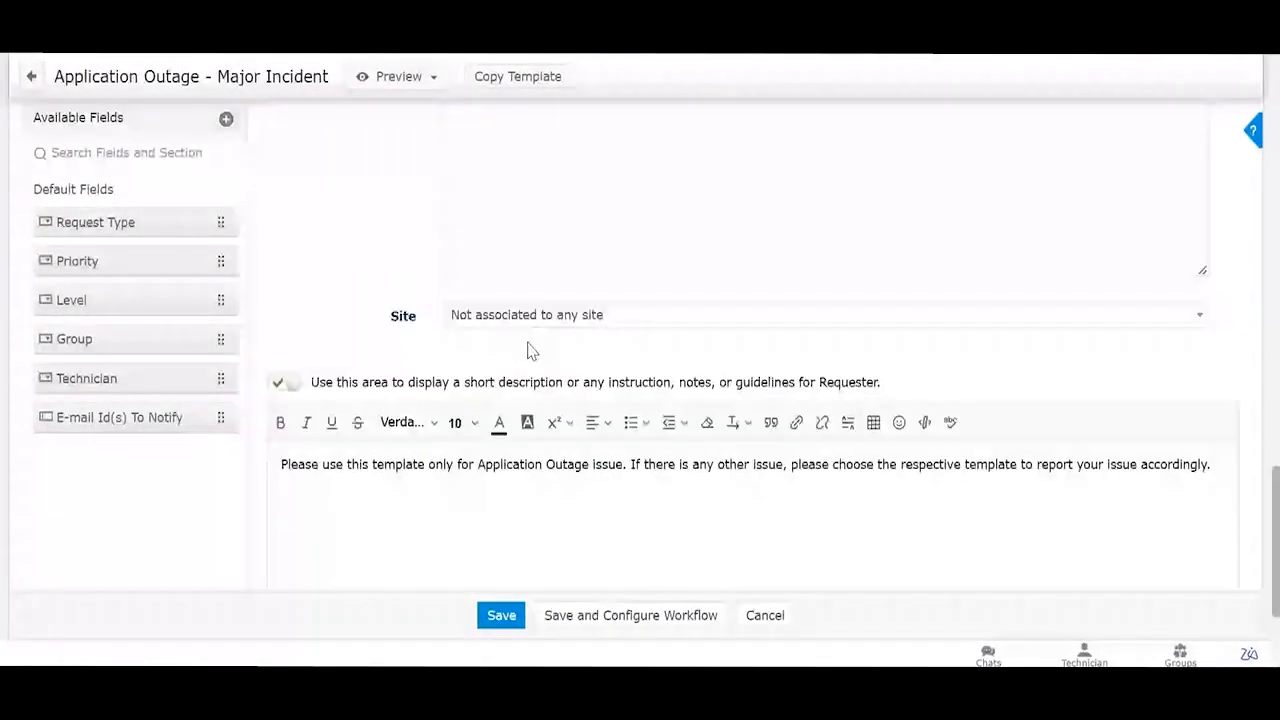
scroll(529, 345, "down", 2)
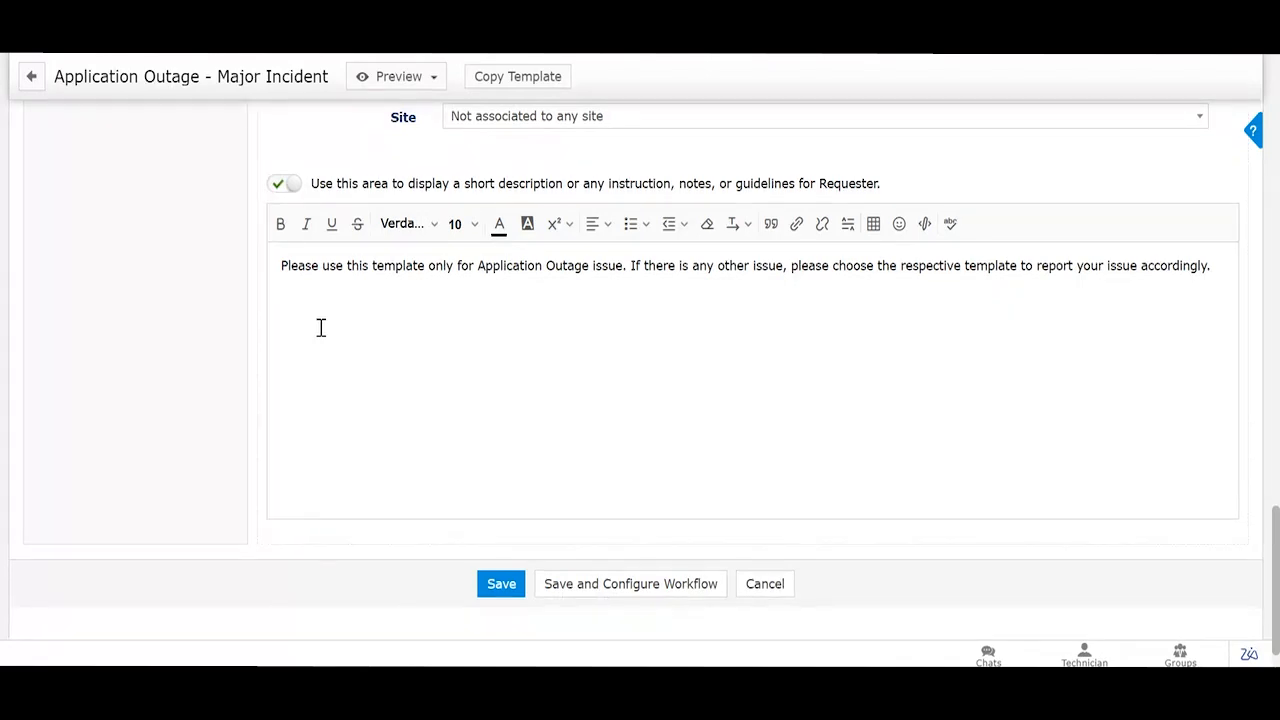
scroll(370, 230, "up", 10)
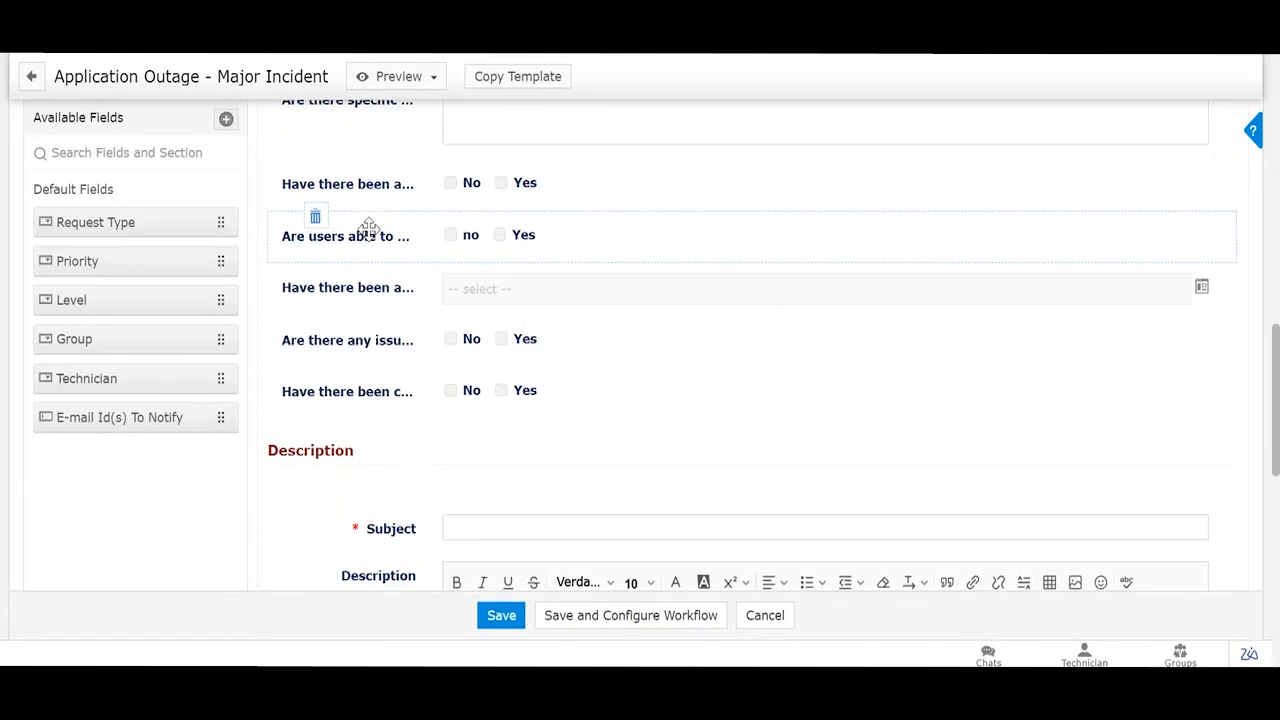
scroll(369, 230, "down", 4)
scroll(369, 230, "down", 8)
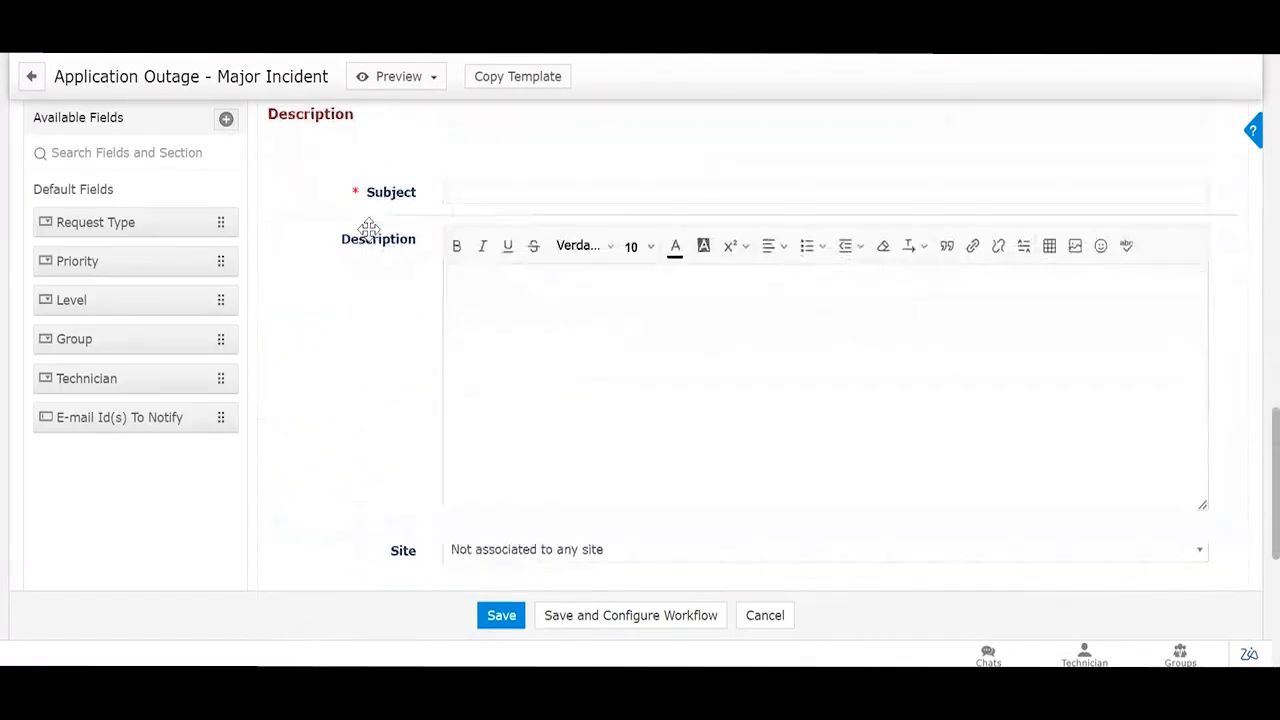
scroll(370, 238, "up", 20)
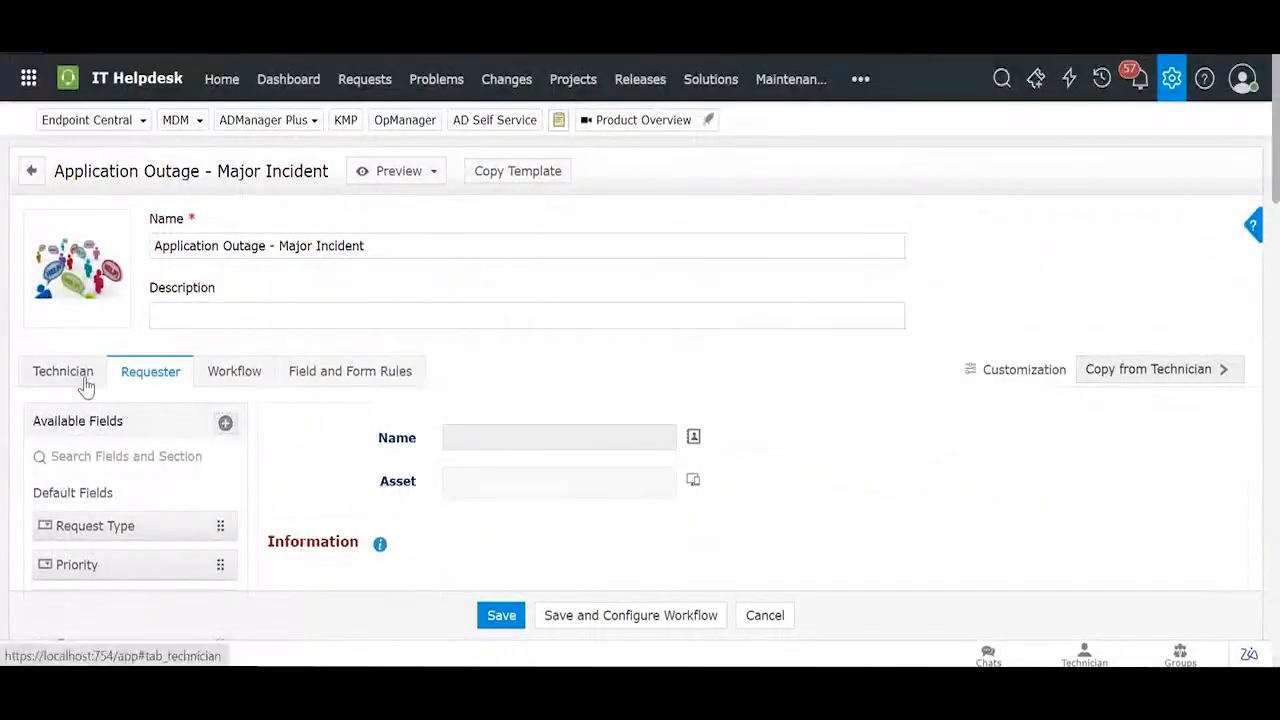
Step: Switch to the Technician tab and scroll down to Associate User Groups to Template
left_click(80, 376)
scroll(430, 360, "down", 15)
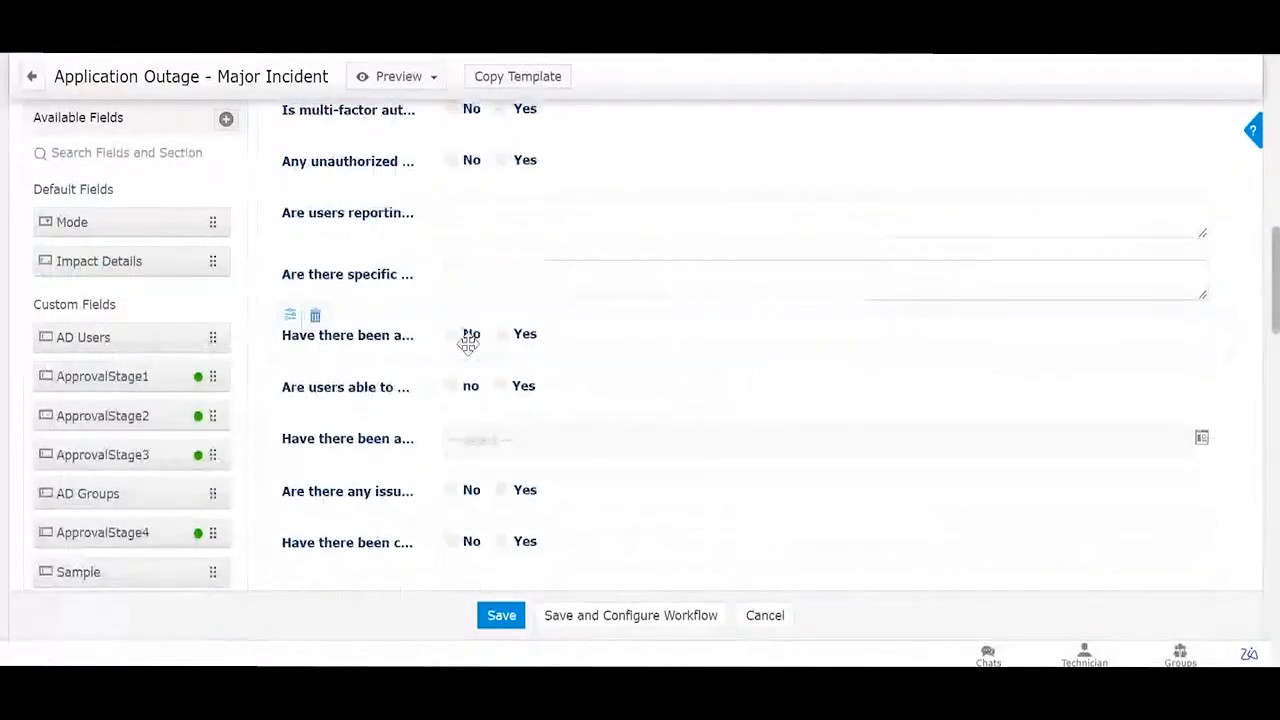
scroll(500, 337, "down", 15)
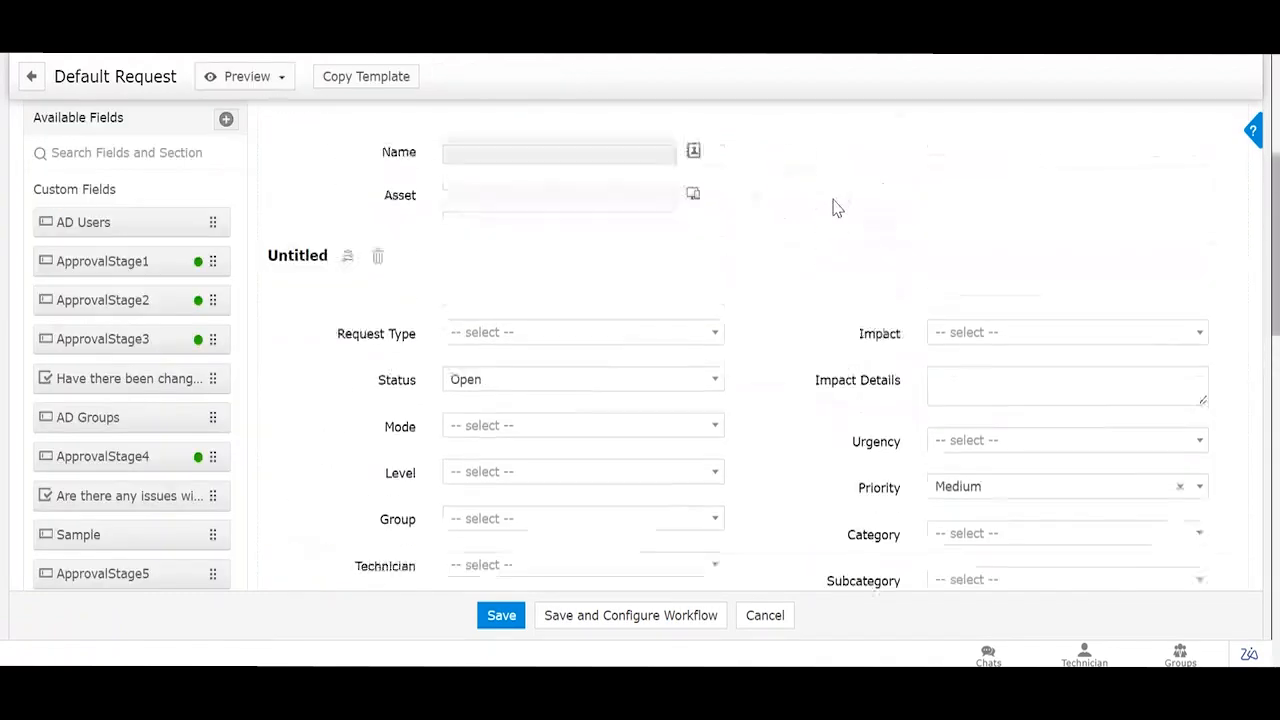
scroll(834, 206, "up", 3)
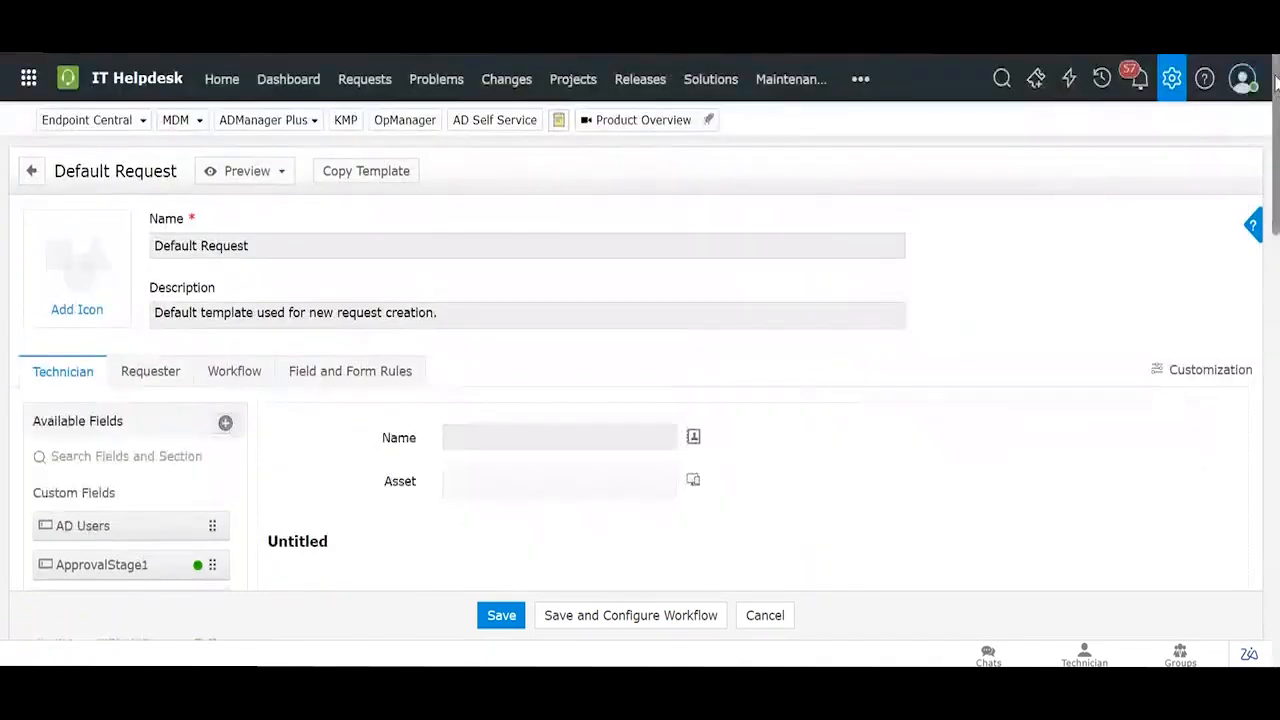
Step: Edit the Department users group under Admin > User Groups and inspect its criteria column list
left_click(1171, 79)
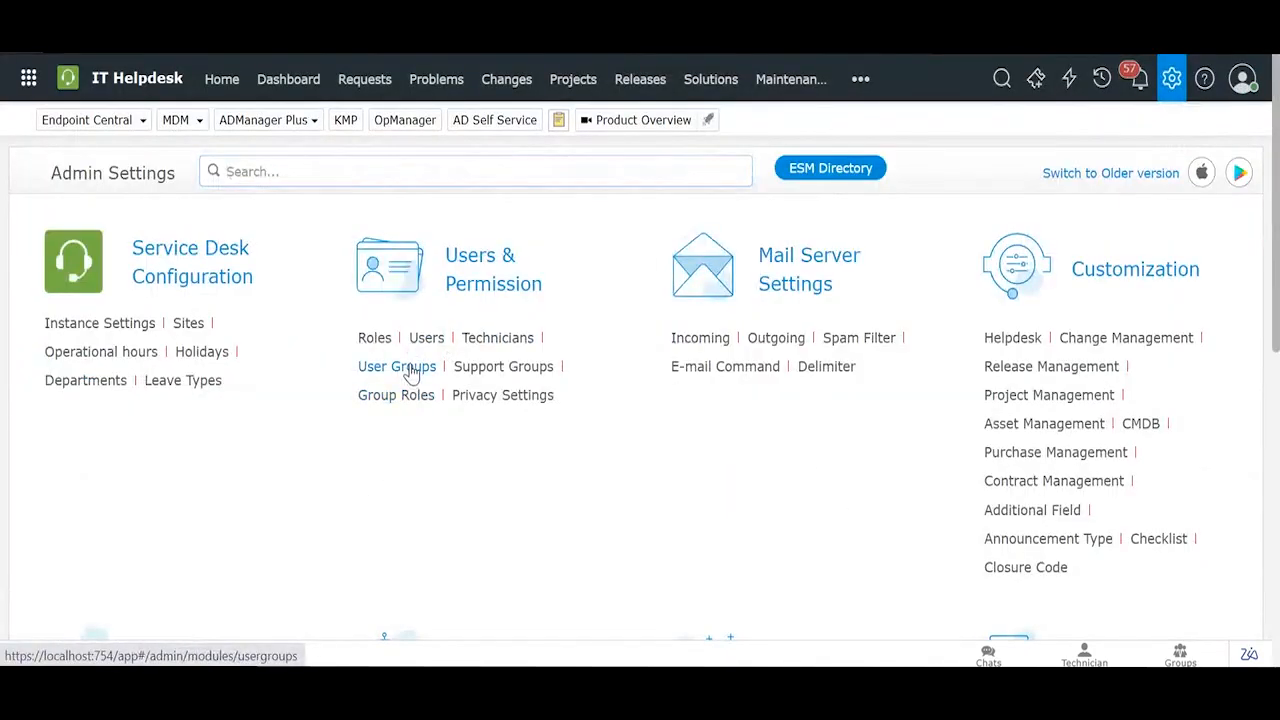
left_click(409, 367)
left_click(304, 345)
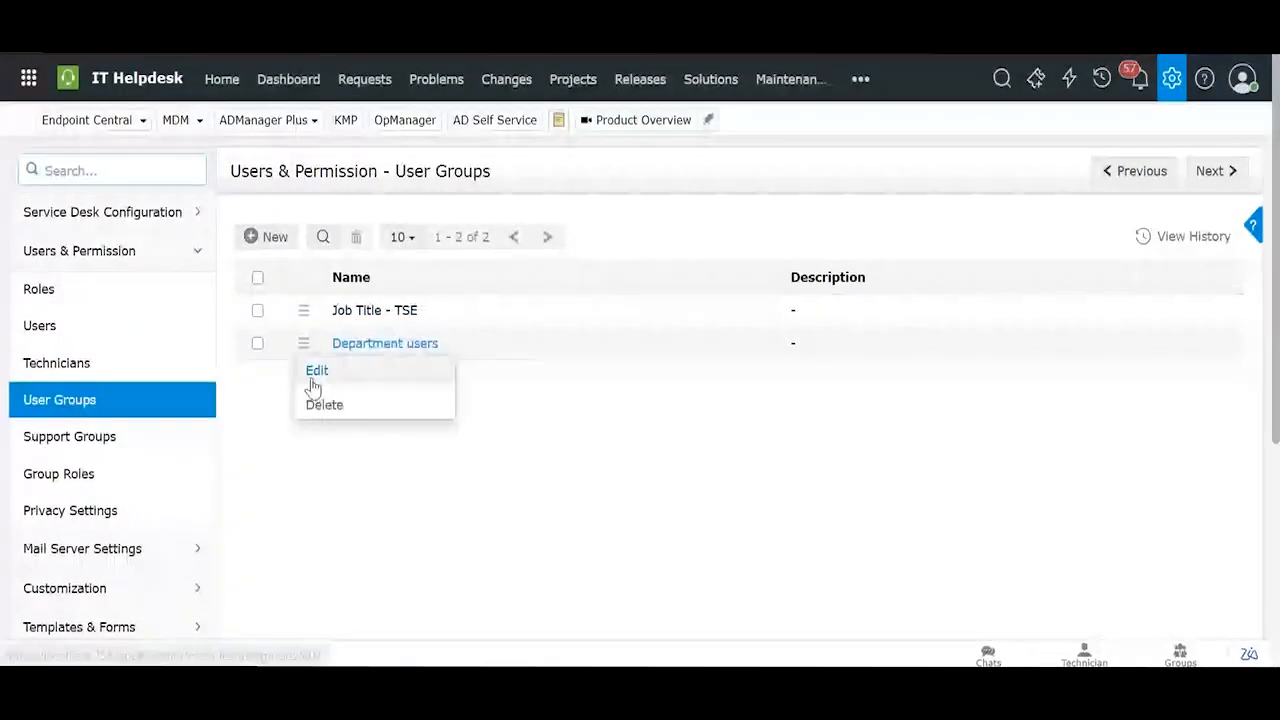
left_click(309, 370)
scroll(500, 340, "down", 3)
left_click(519, 276)
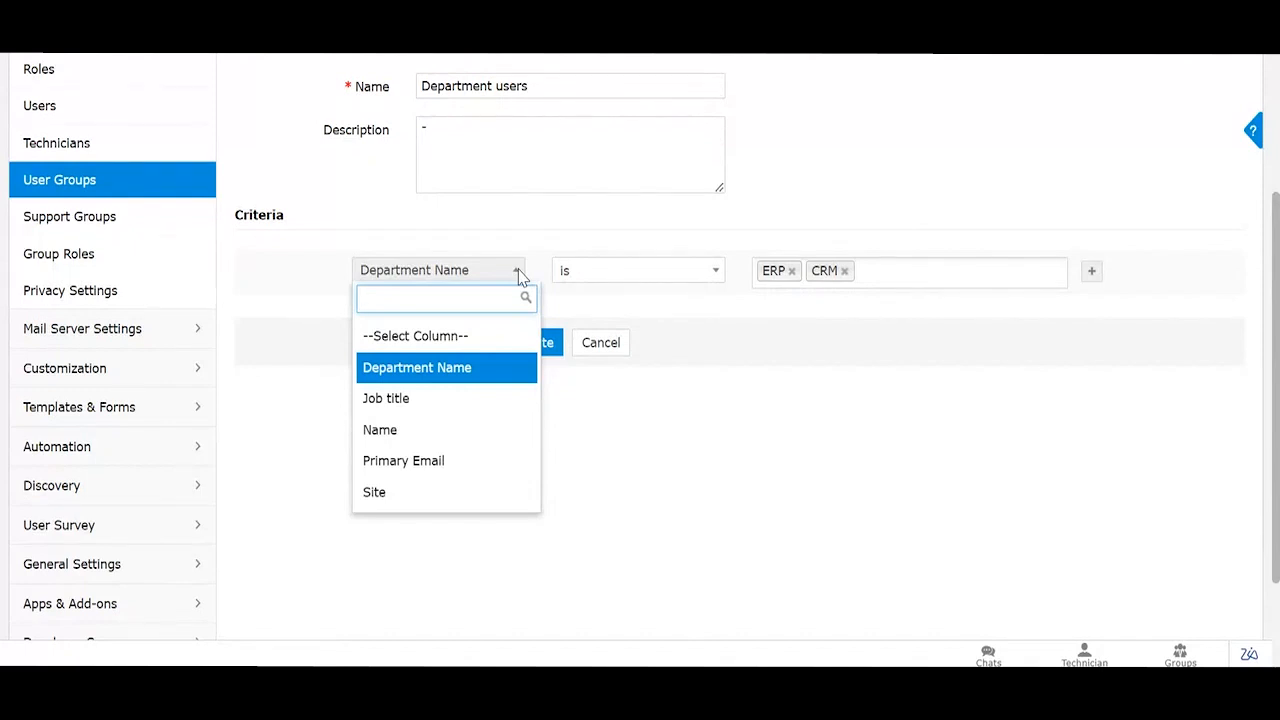
left_click(745, 340)
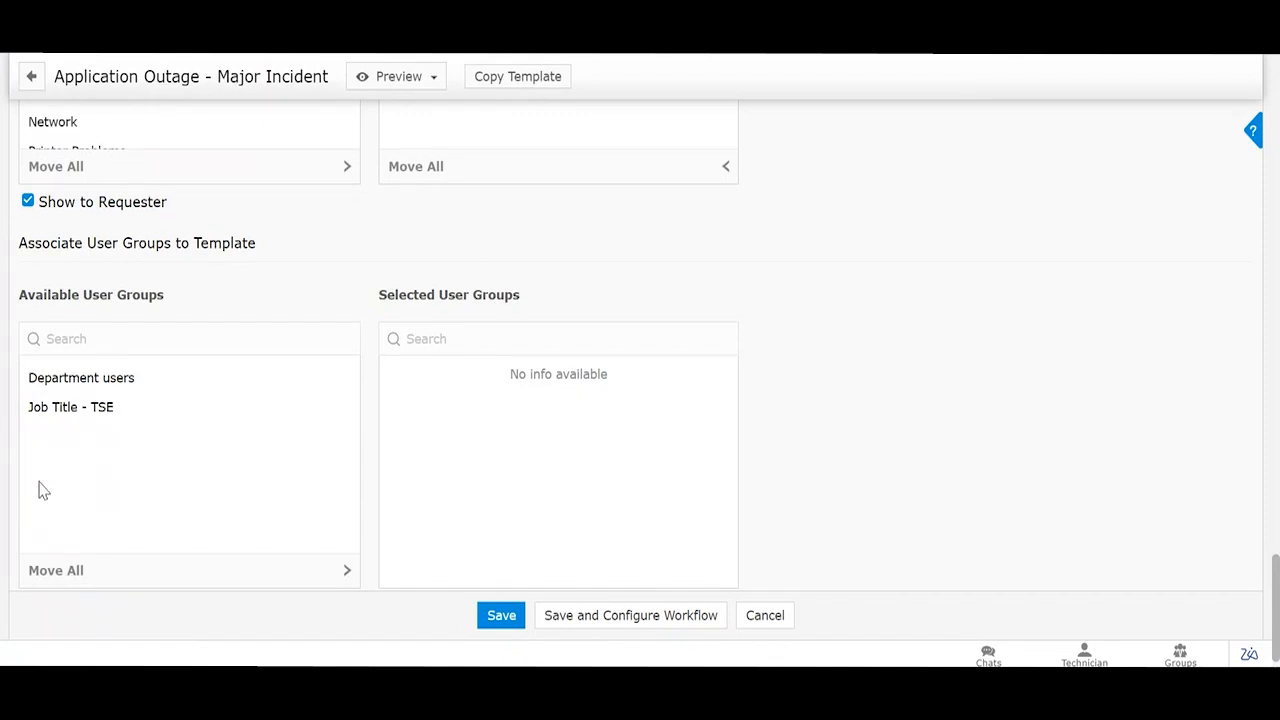
Step: Associate then remove Department users, and save the layout changes when moving to Workflow
double_click(100, 379)
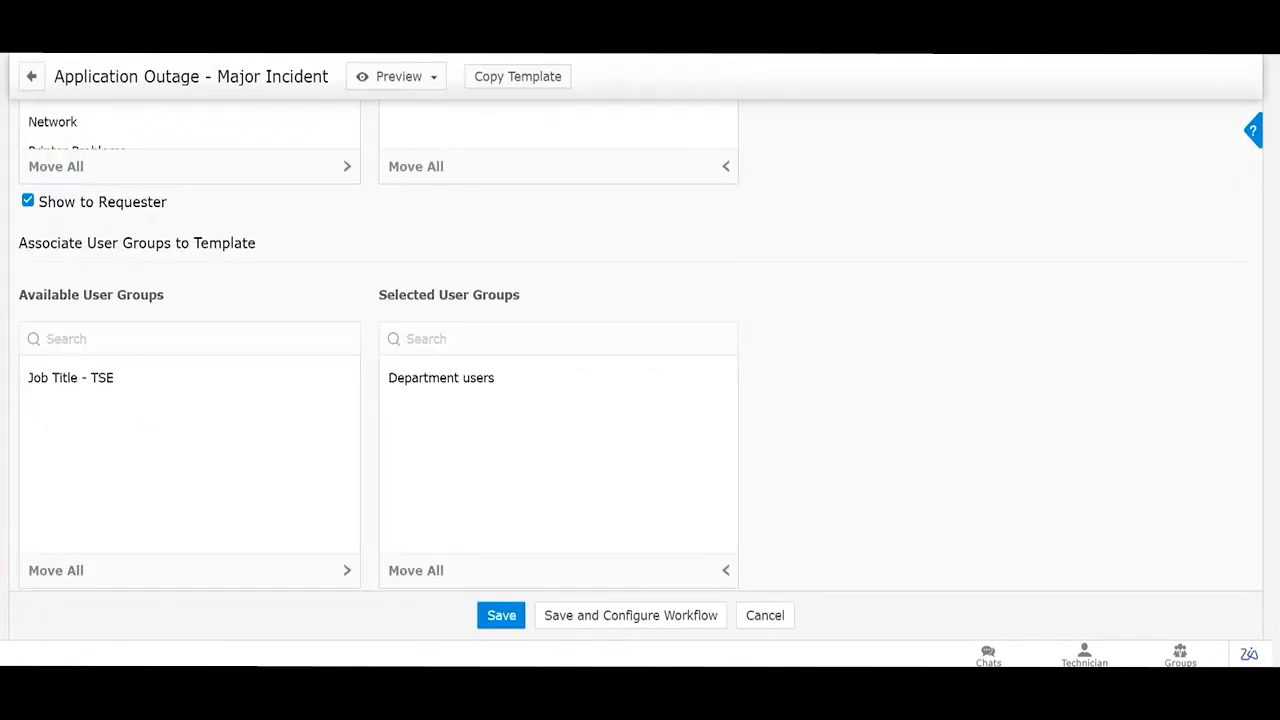
left_click(478, 395)
scroll(586, 408, "up", 10)
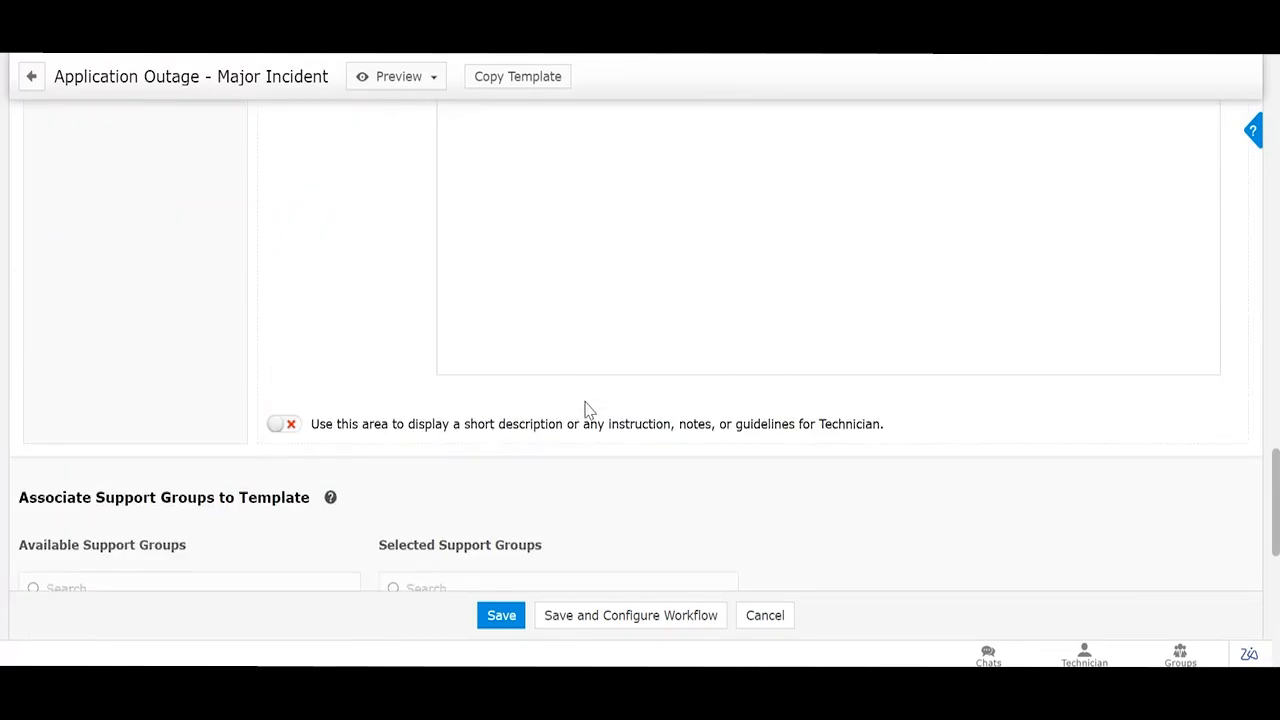
scroll(441, 308, "up", 15)
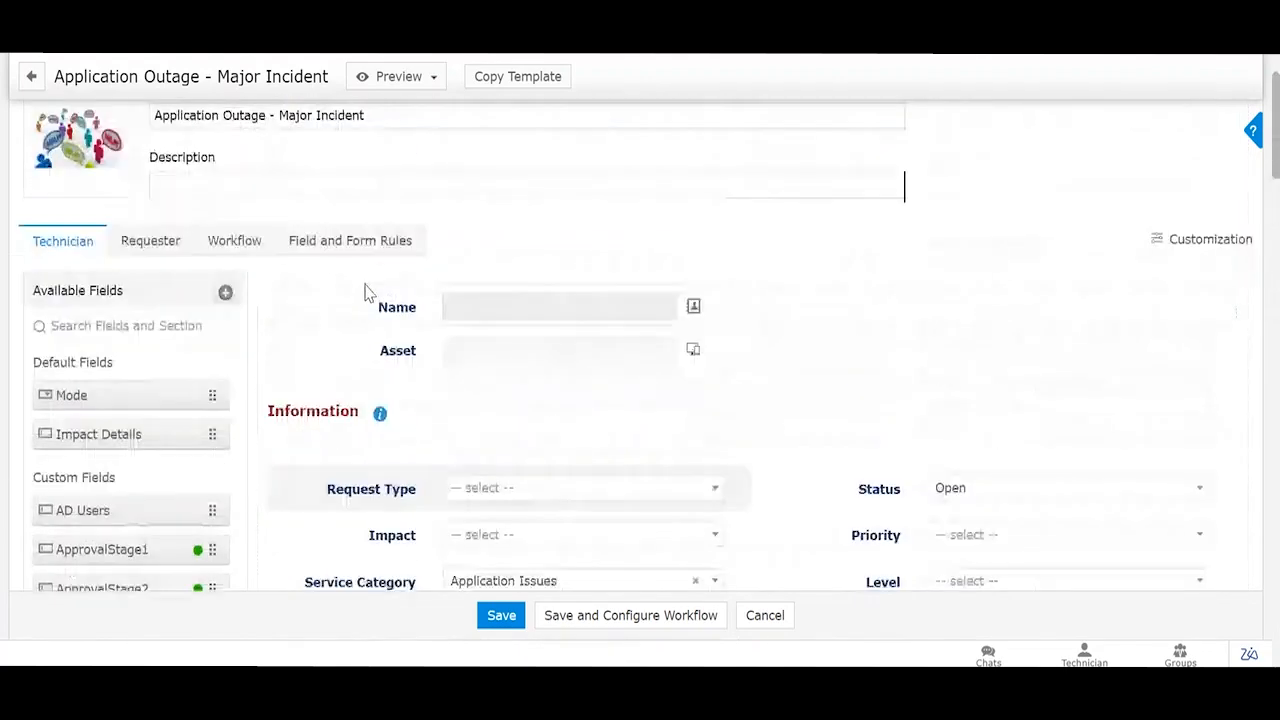
left_click(248, 371)
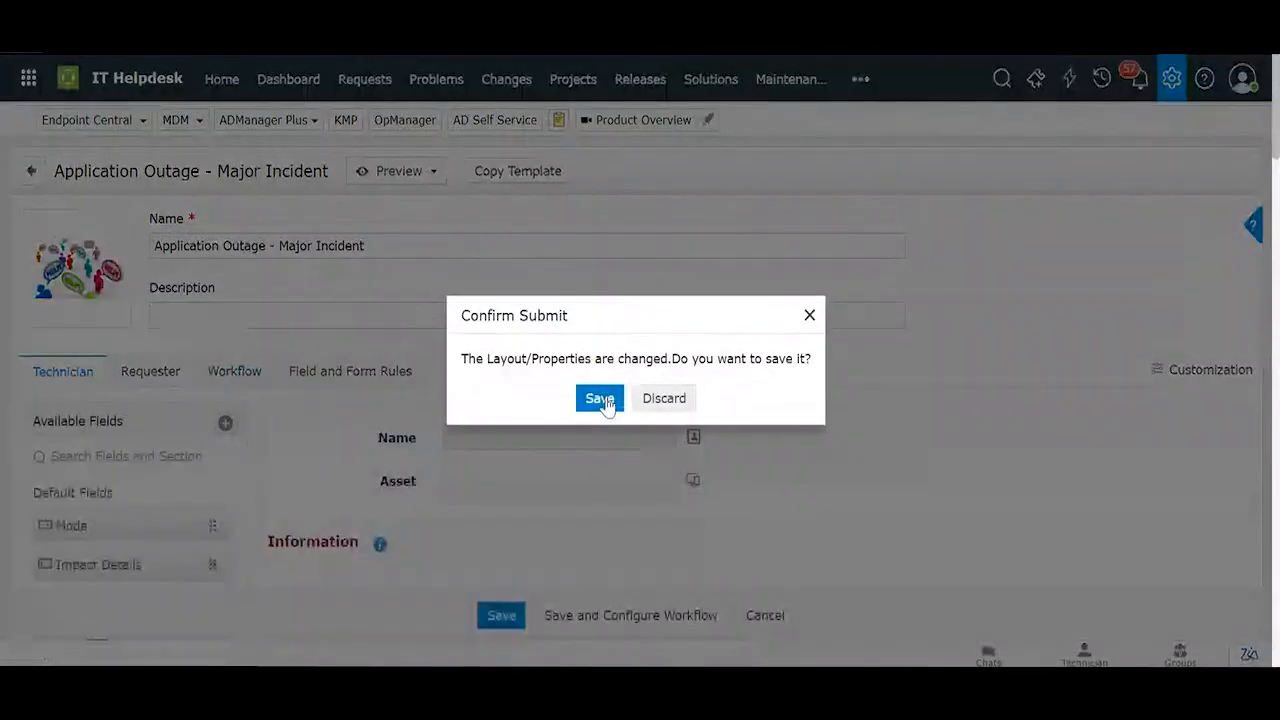
left_click(600, 398)
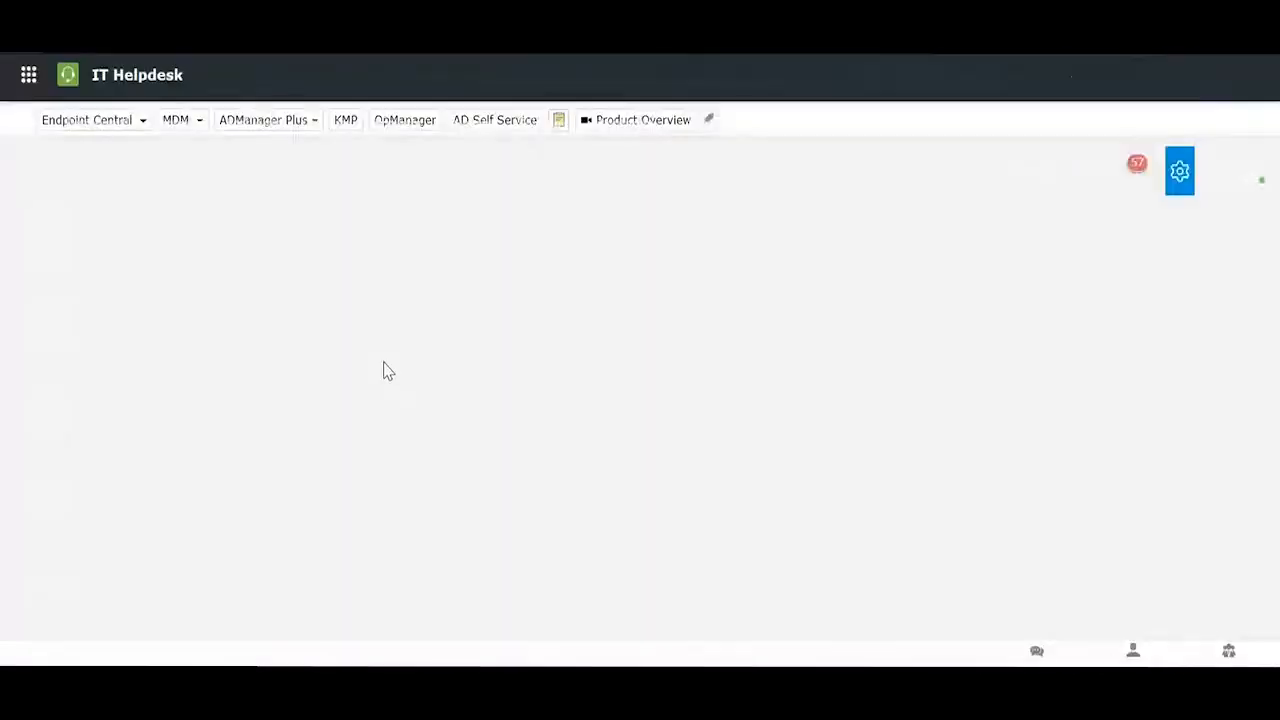
Step: Scroll the Workflow tab to review Request Life Cycle, Approval Details and the Major Checks checklist
scroll(274, 400, "down", 1)
scroll(366, 389, "up", 1)
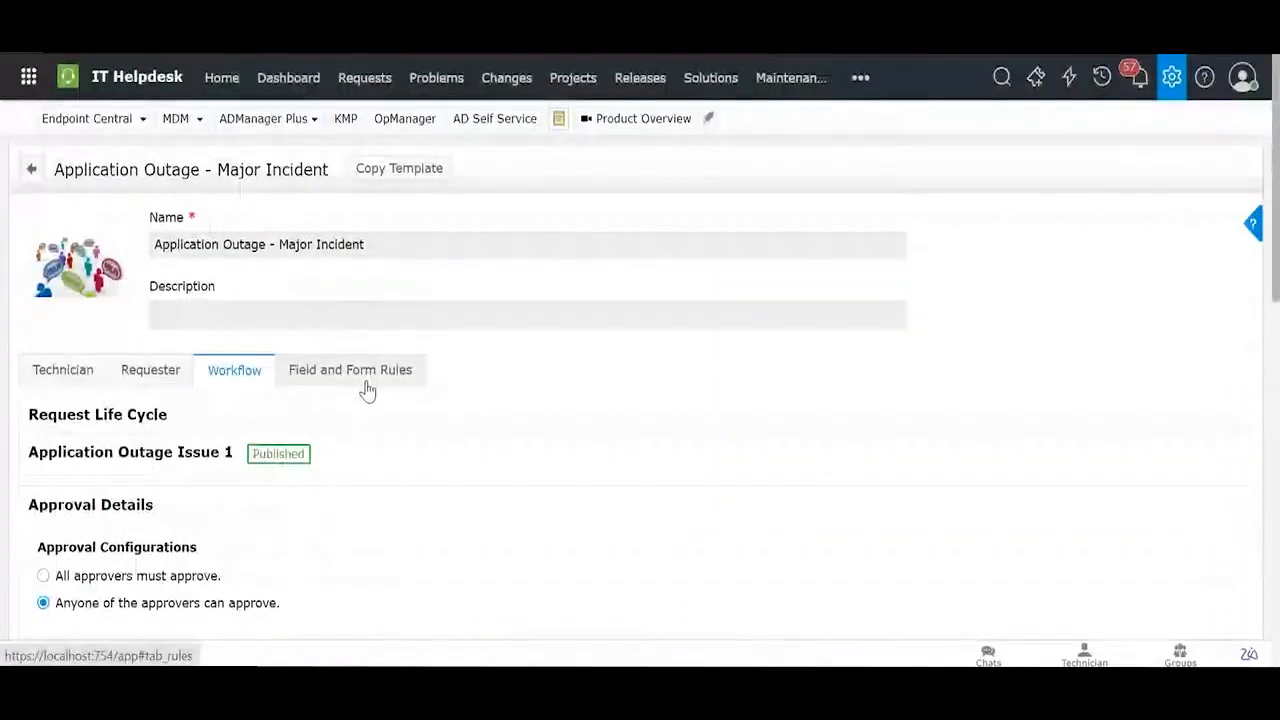
scroll(366, 389, "down", 4)
scroll(366, 389, "up", 2)
scroll(366, 389, "down", 2)
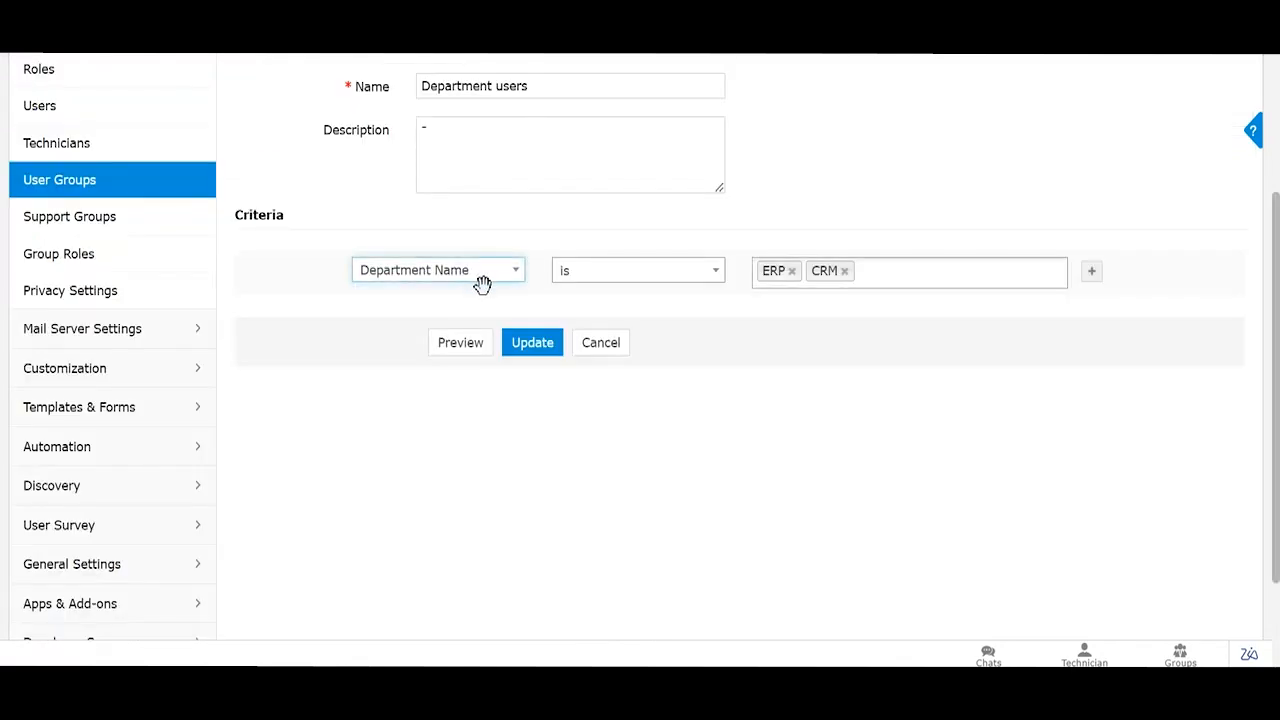
scroll(483, 280, "up", 2)
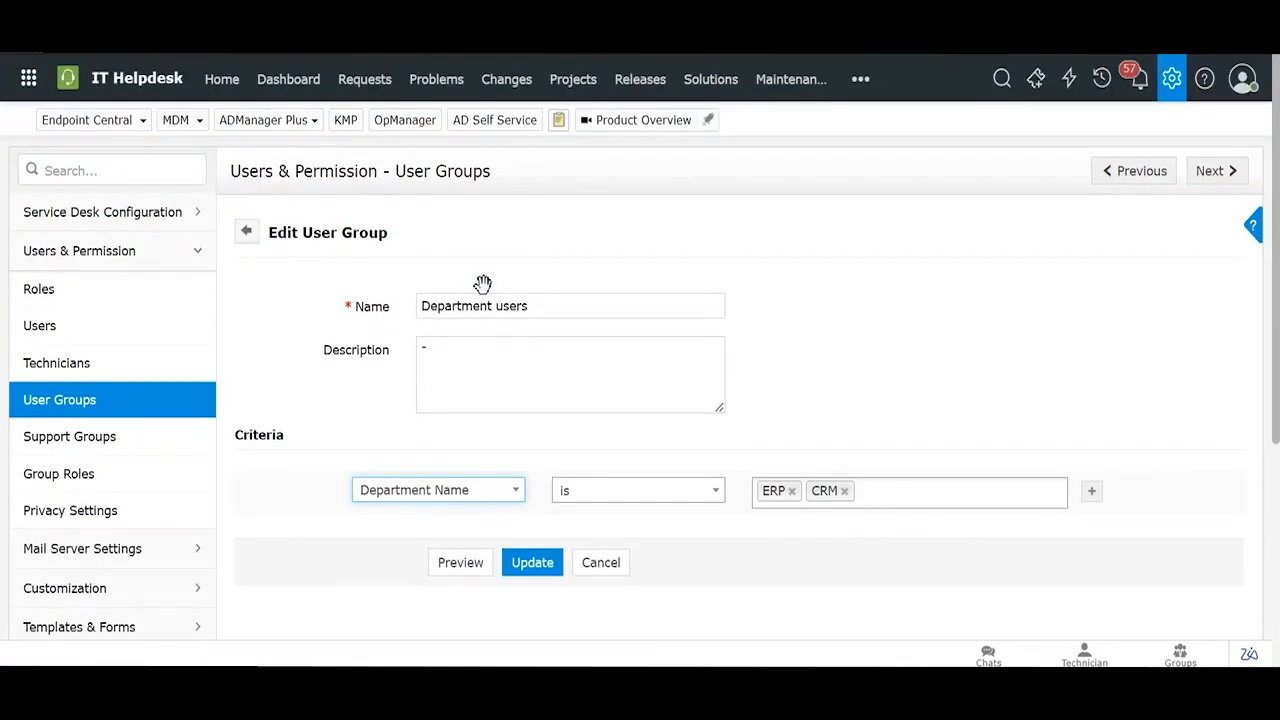
Step: Open request #2232 'Why the ERP is down?' and cancel its Submit for Approval notification
left_click(366, 79)
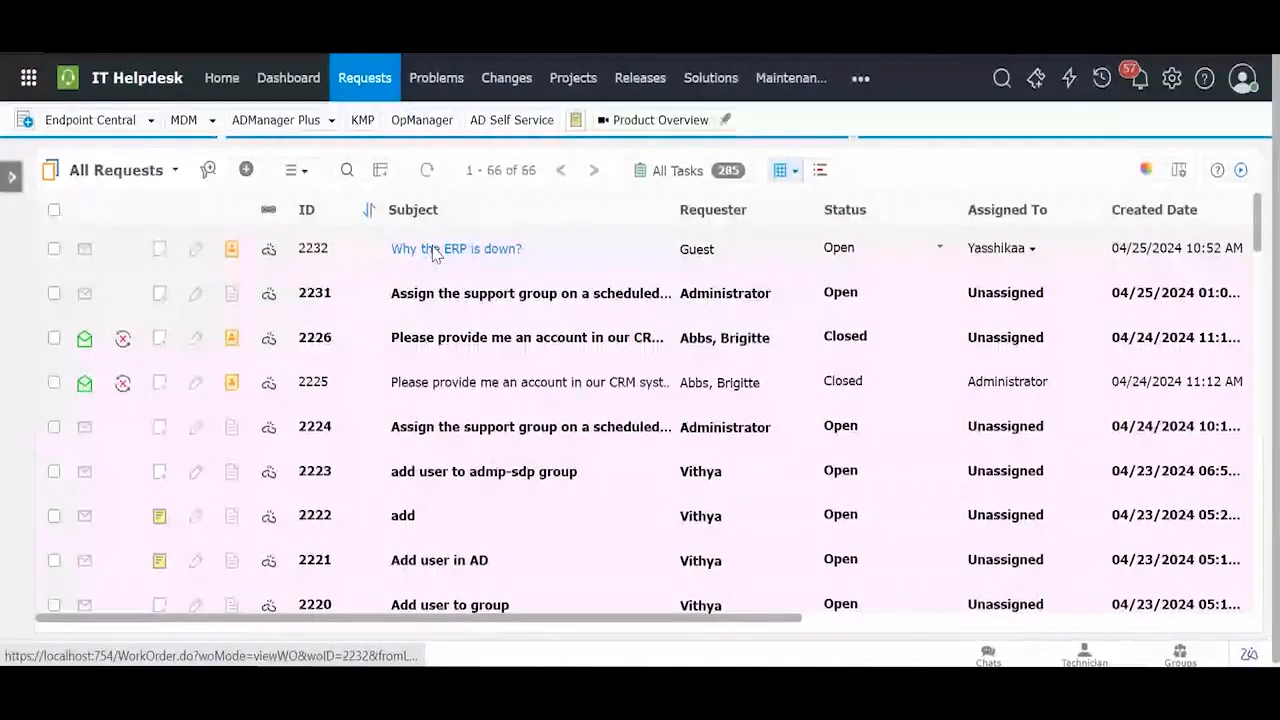
left_click(432, 250)
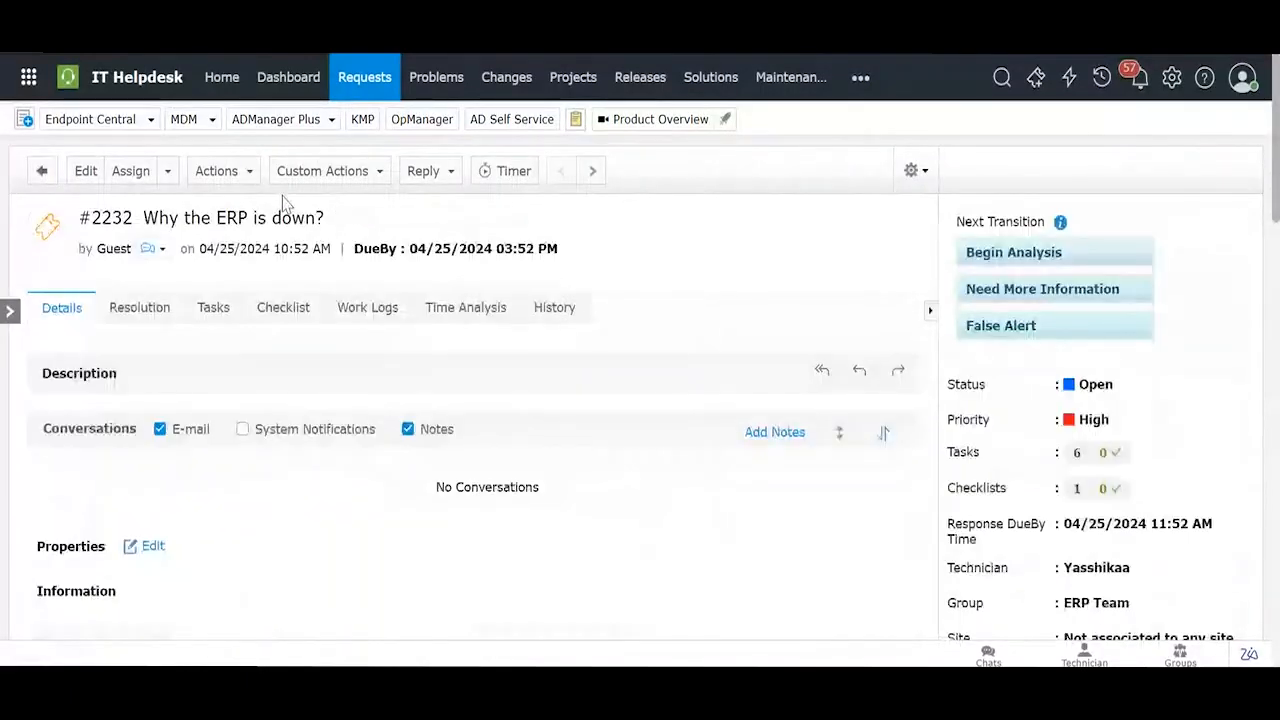
left_click(236, 176)
left_click(422, 206)
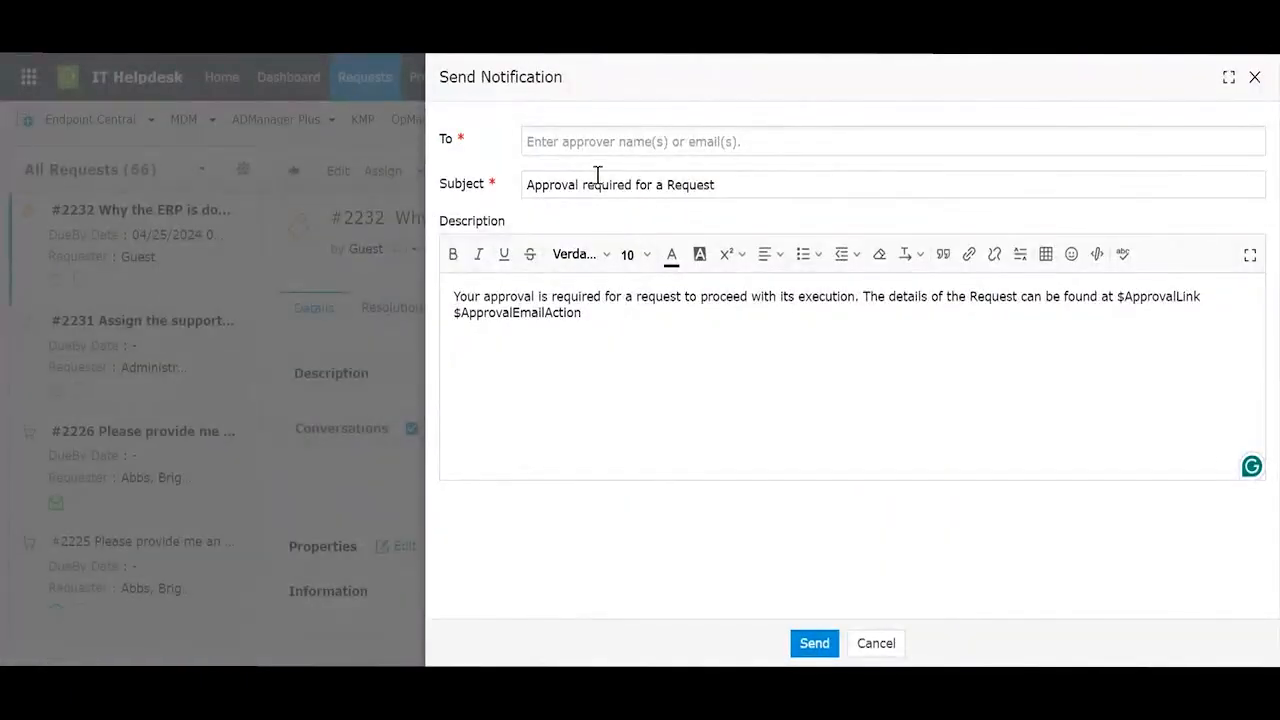
left_click(872, 643)
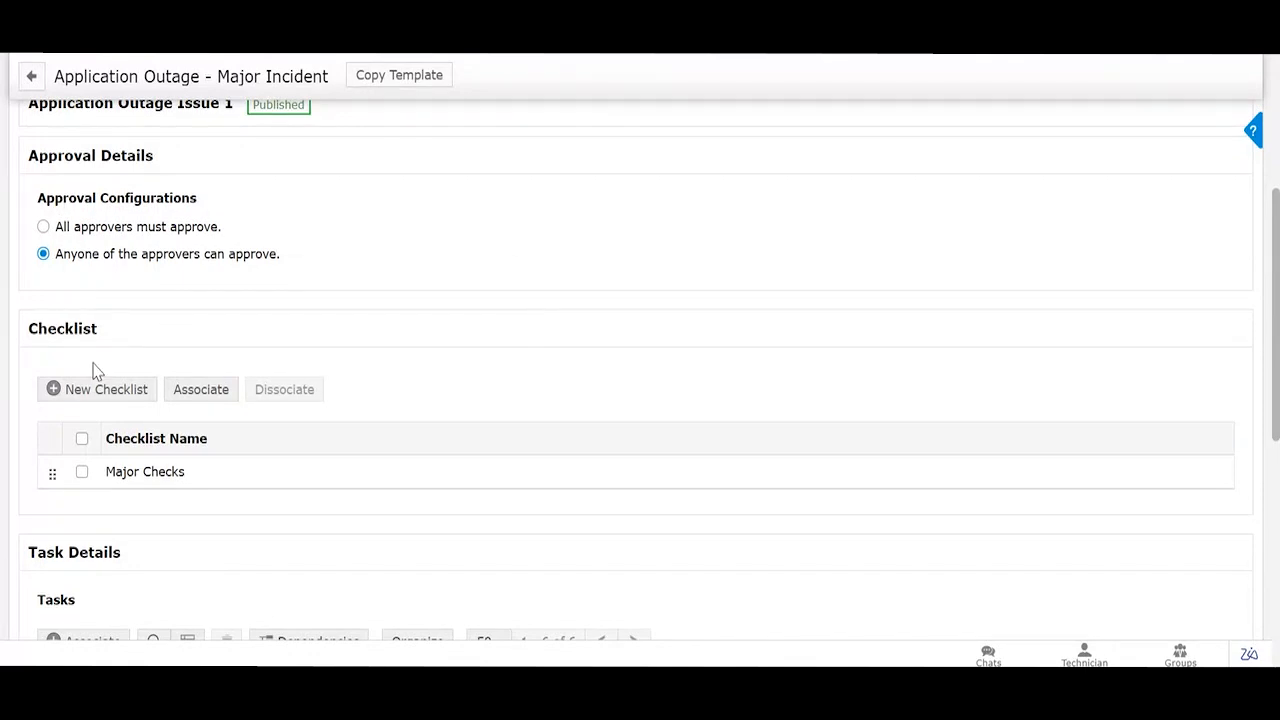
Step: Preview the Major Checks checklist items: Major Incident, RCA Found and Is System Back Online?
scroll(92, 366, "down", 1)
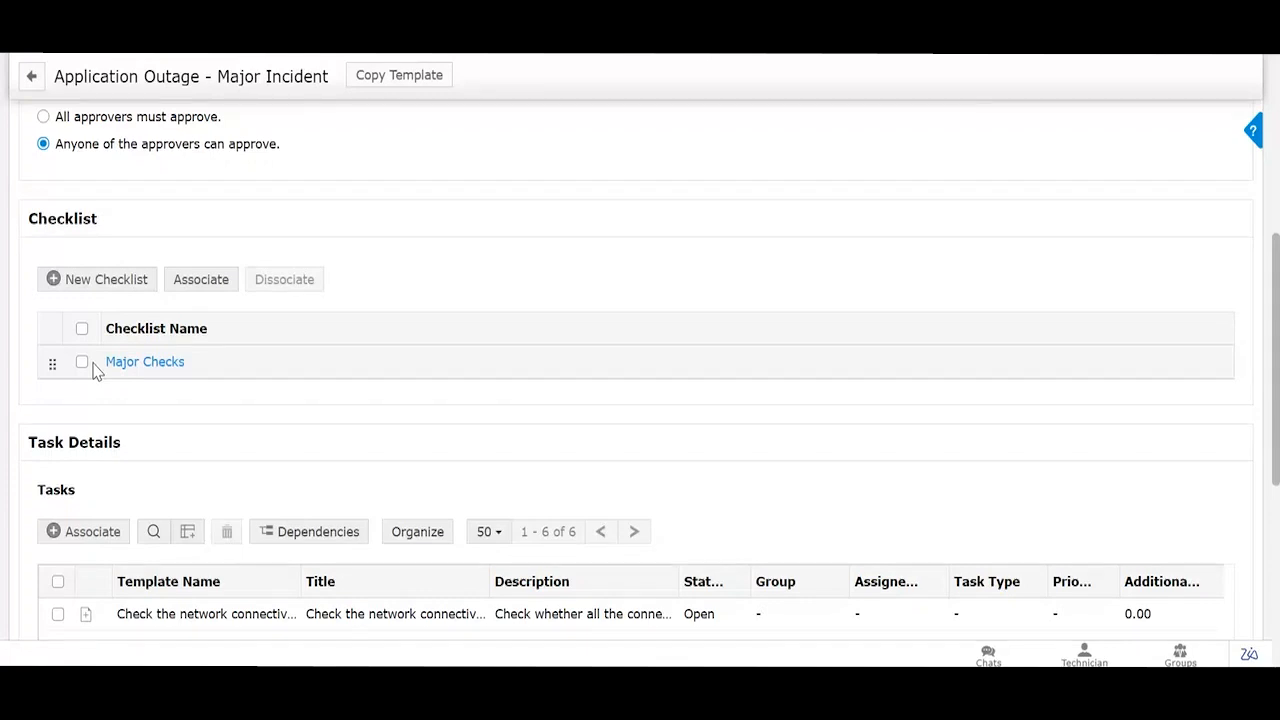
left_click(145, 363)
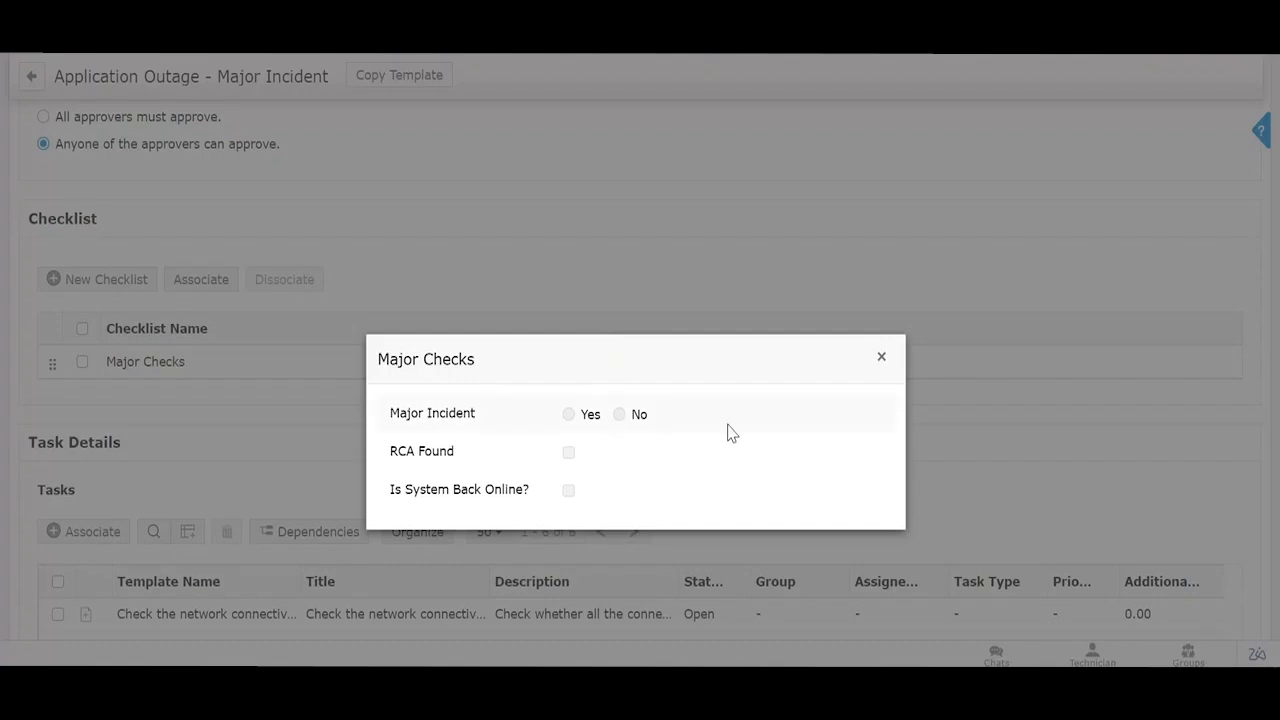
Step: Close the Major Checks preview and scroll to the six tasks in Task Details
left_click(881, 357)
scroll(630, 355, "down", 2)
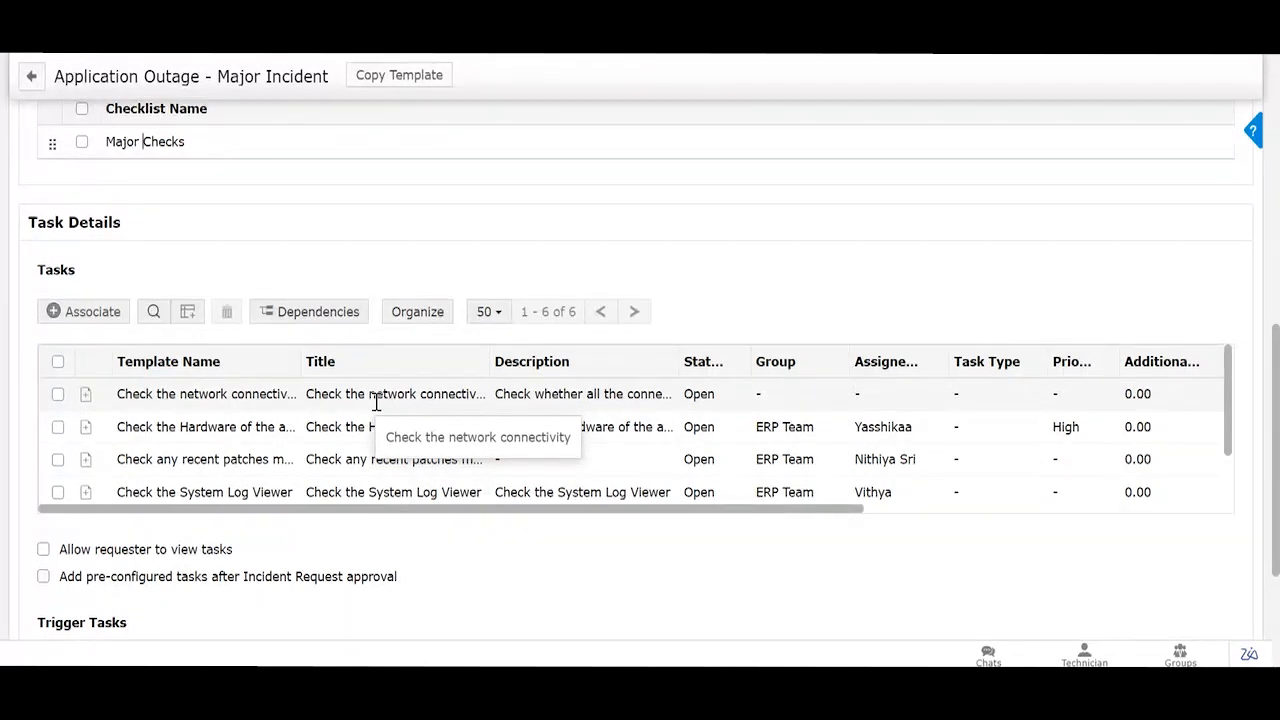
Step: Show the Field and Form Rules tab's On Form Load rules, e.g. disabling Category, hiding Priority
scroll(376, 402, "up", 10)
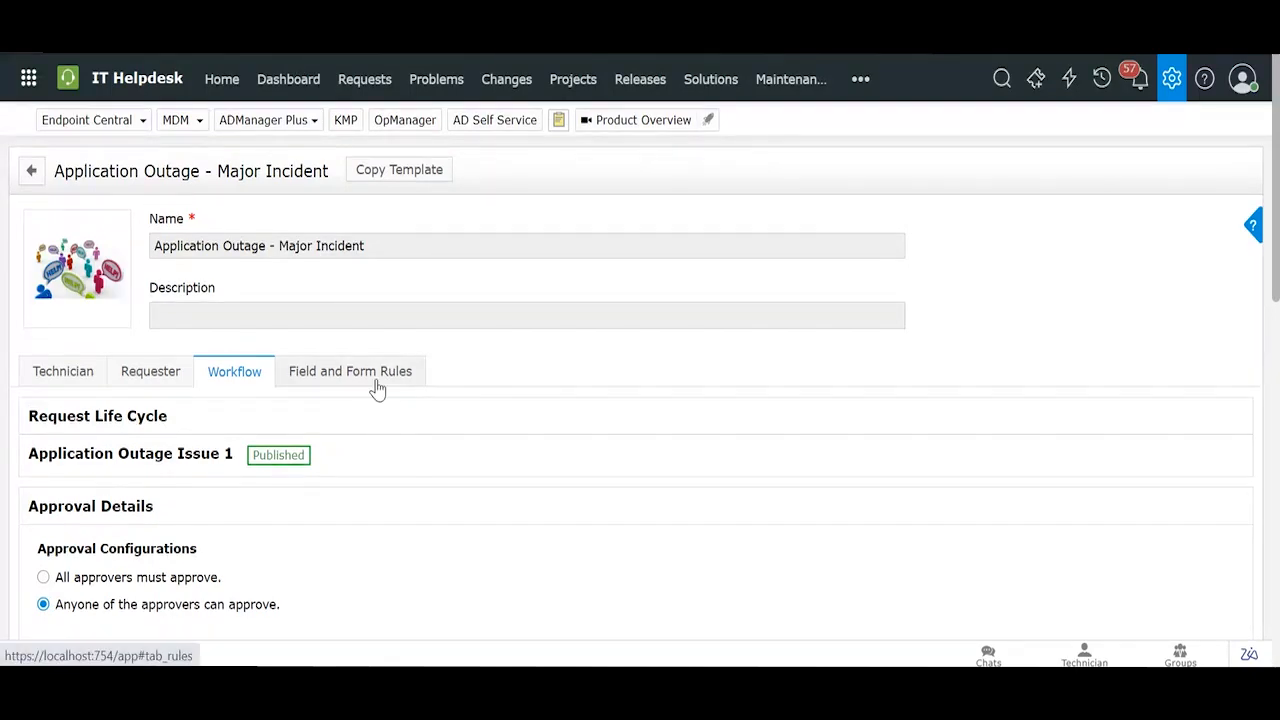
left_click(375, 381)
scroll(604, 368, "down", 3)
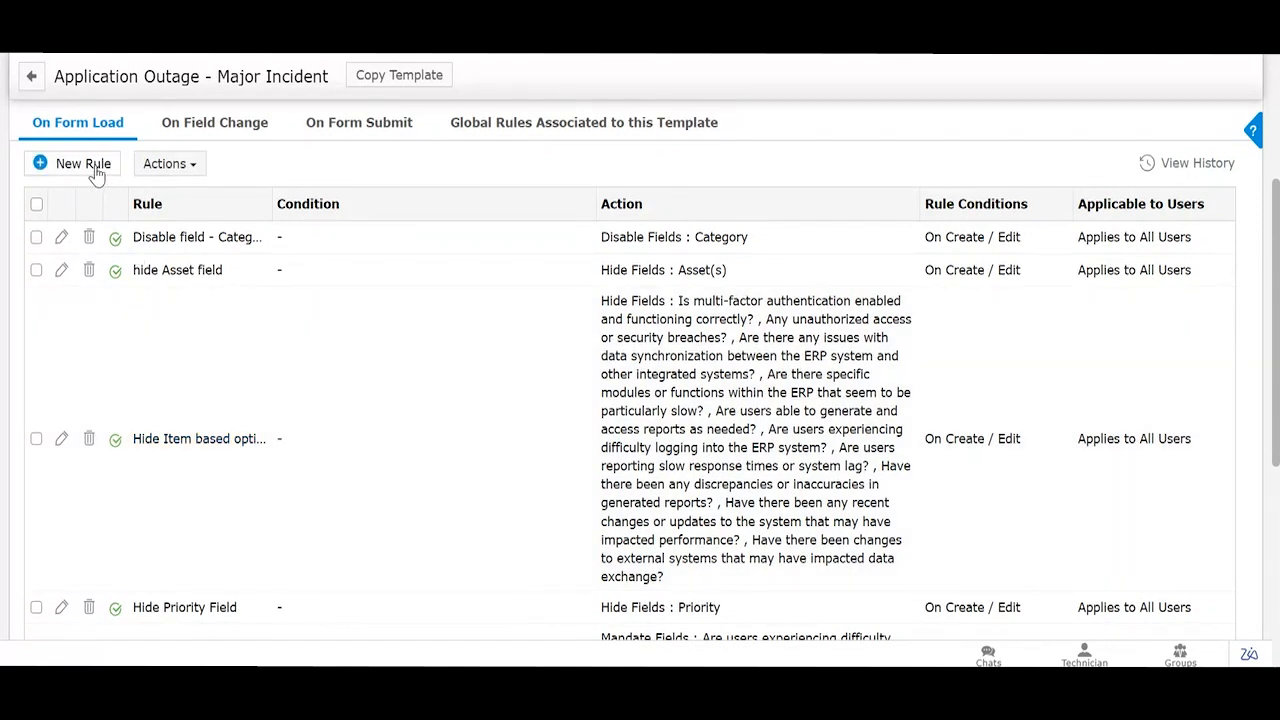
Step: Draft a new form rule with a Hide Fields action, then cancel it unsaved
left_click(95, 169)
scroll(309, 322, "down", 2)
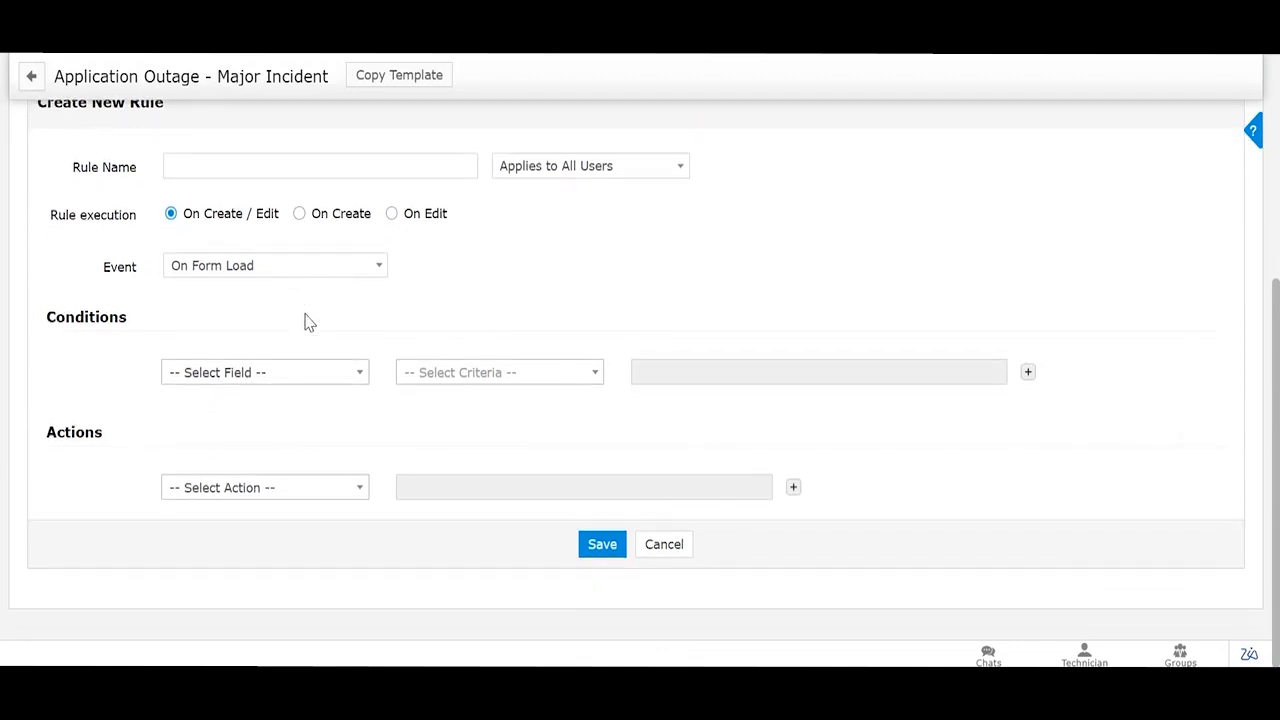
left_click(277, 487)
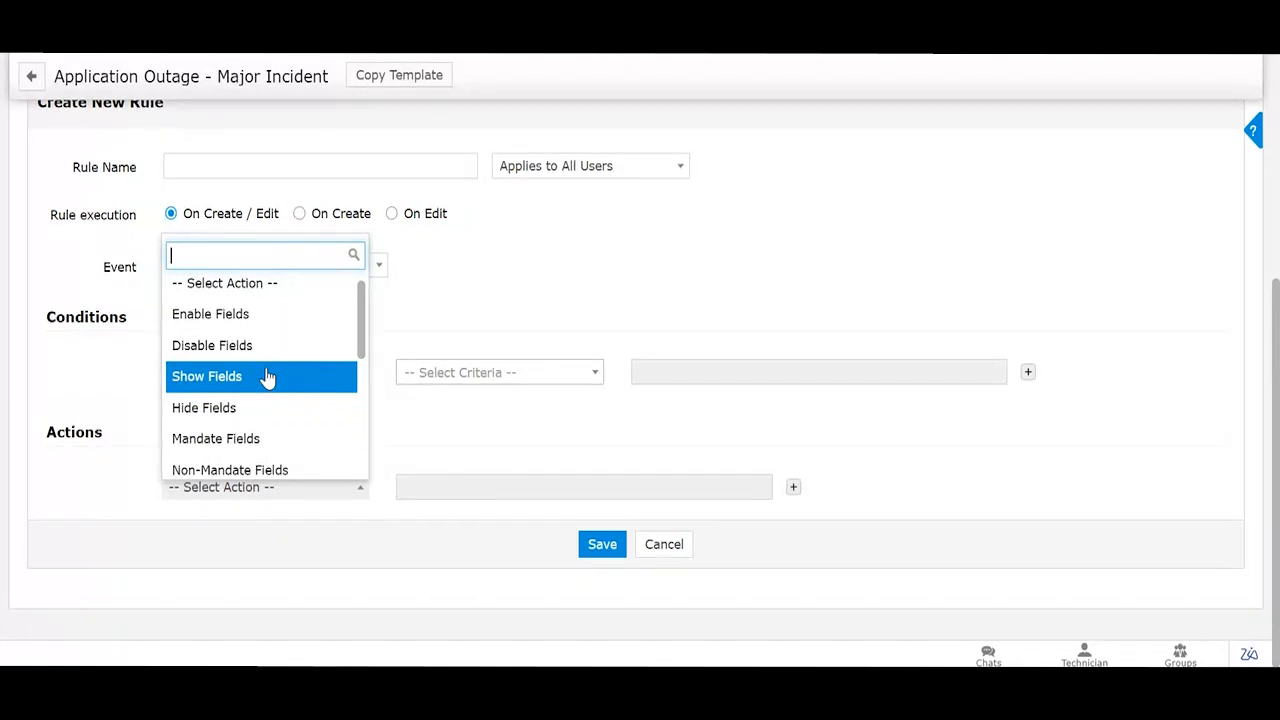
left_click(468, 400)
left_click(283, 492)
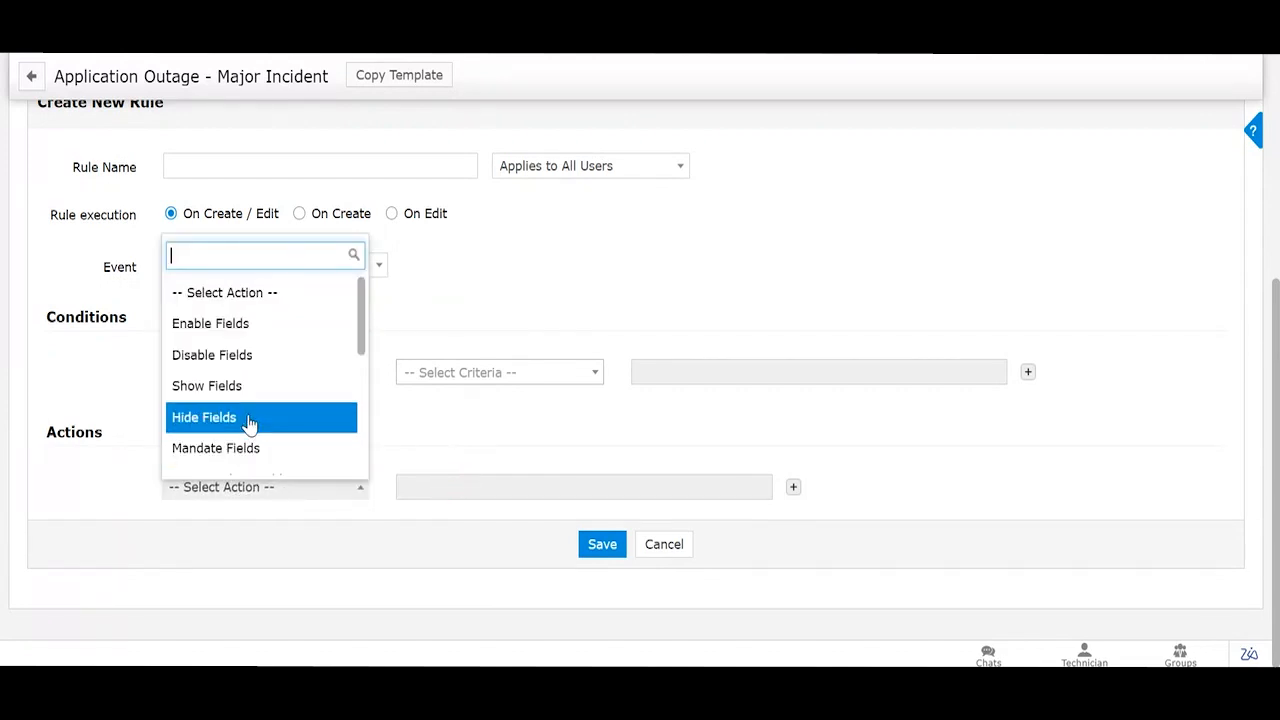
left_click(250, 421)
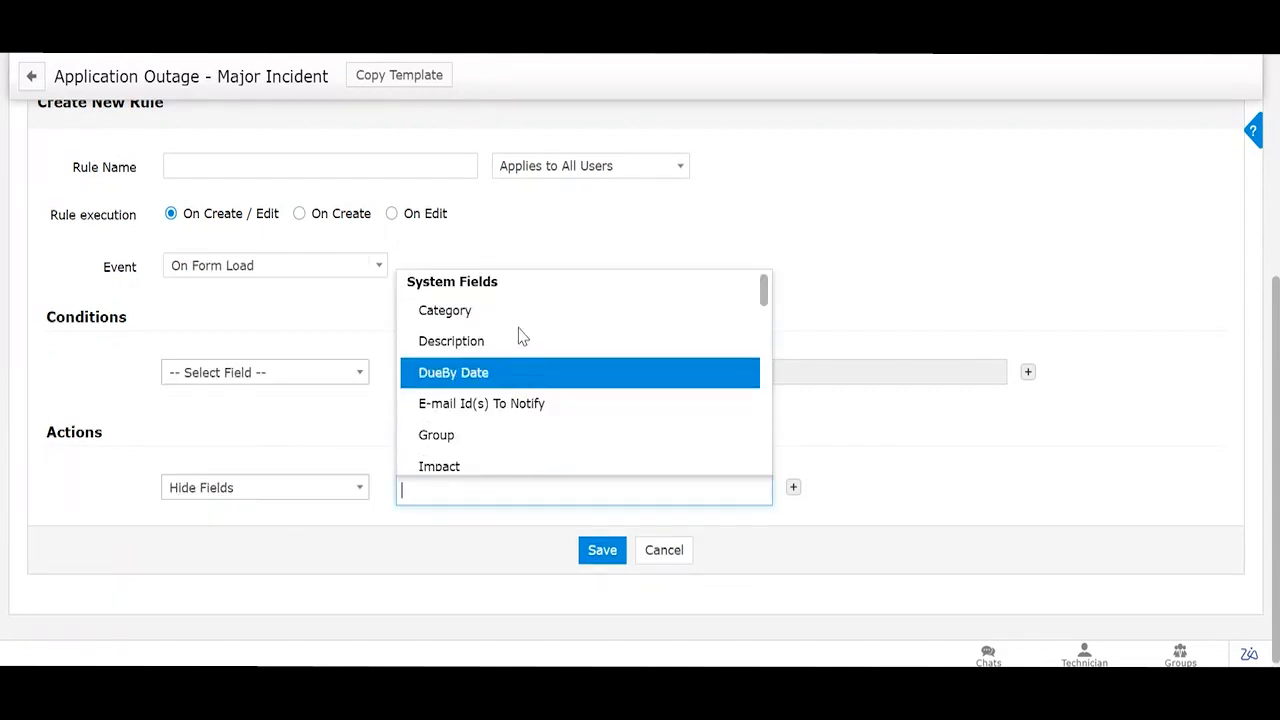
scroll(517, 440, "down", 3)
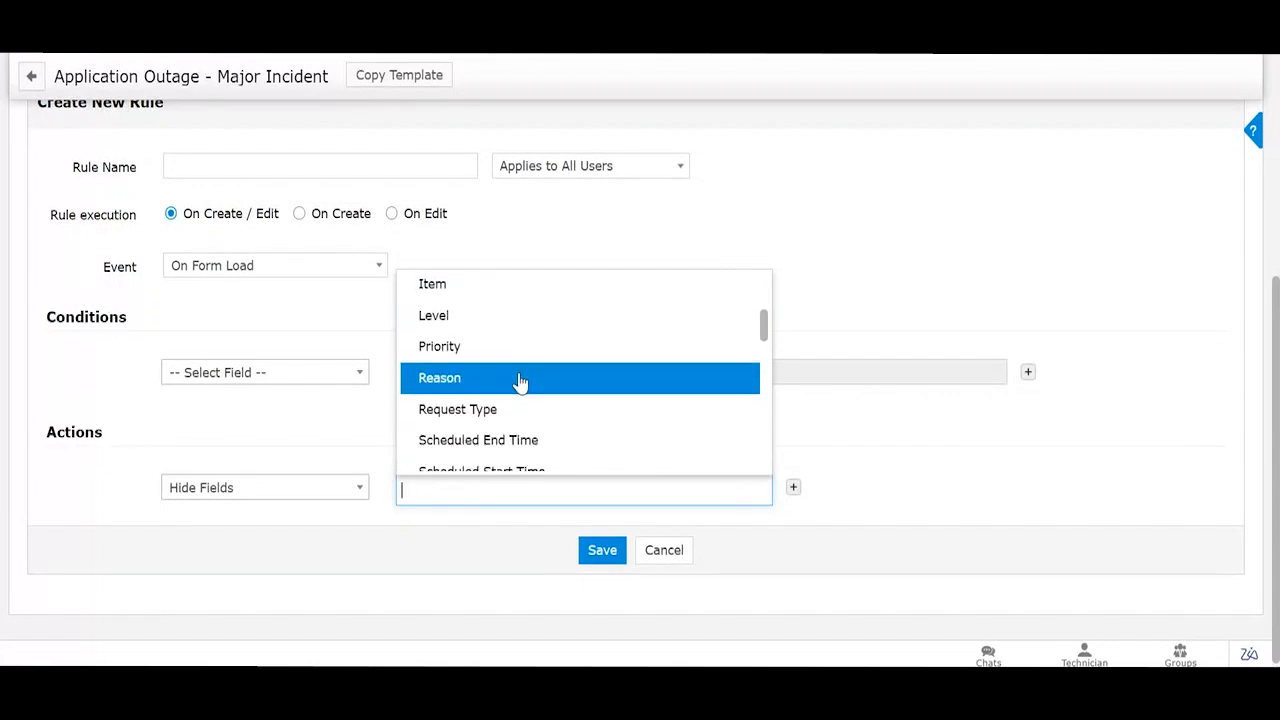
left_click(992, 409)
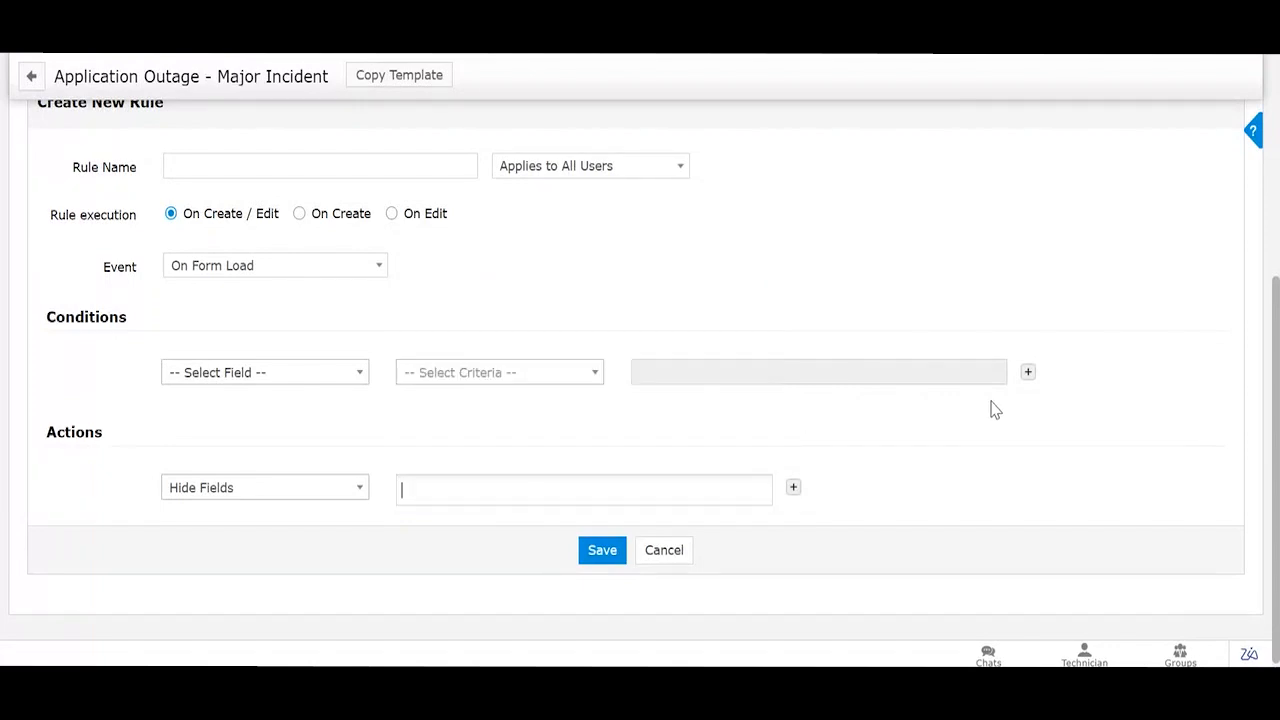
left_click(672, 555)
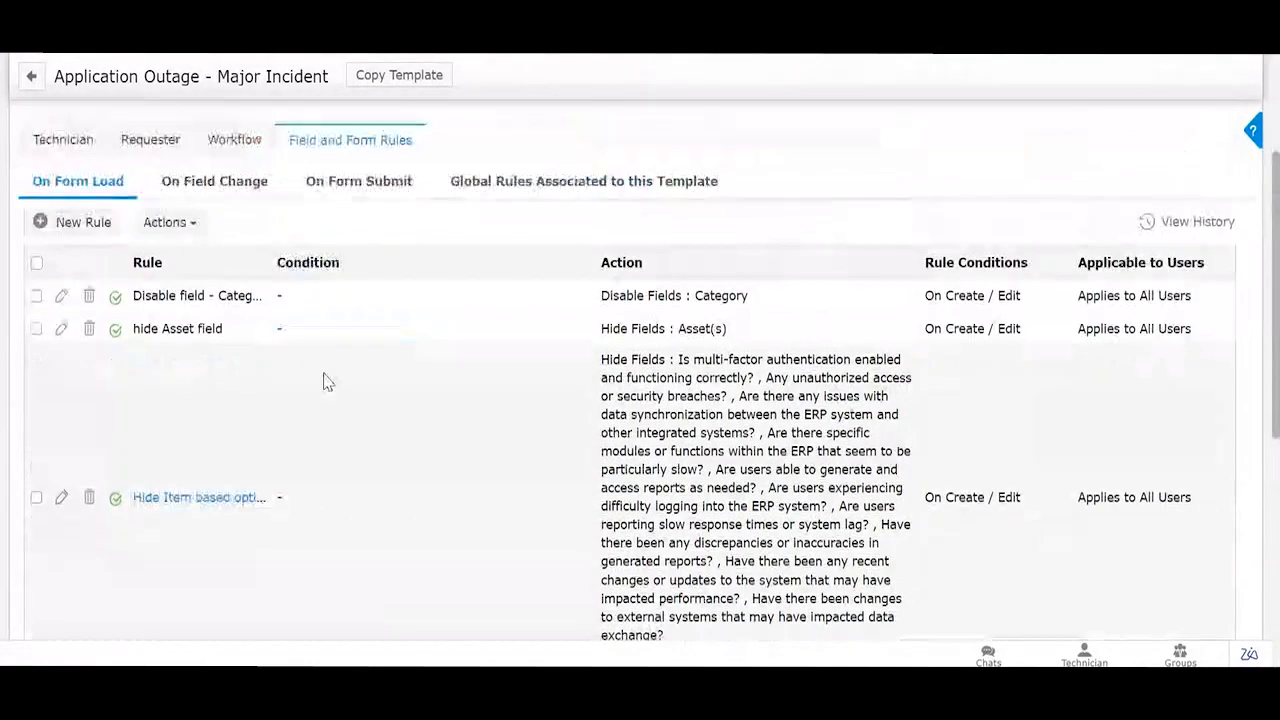
Step: Compare On Field Change and On Form Submit rules, reviewing the Integration Issues>>ERP>>Application hide rule
scroll(323, 381, "up", 2)
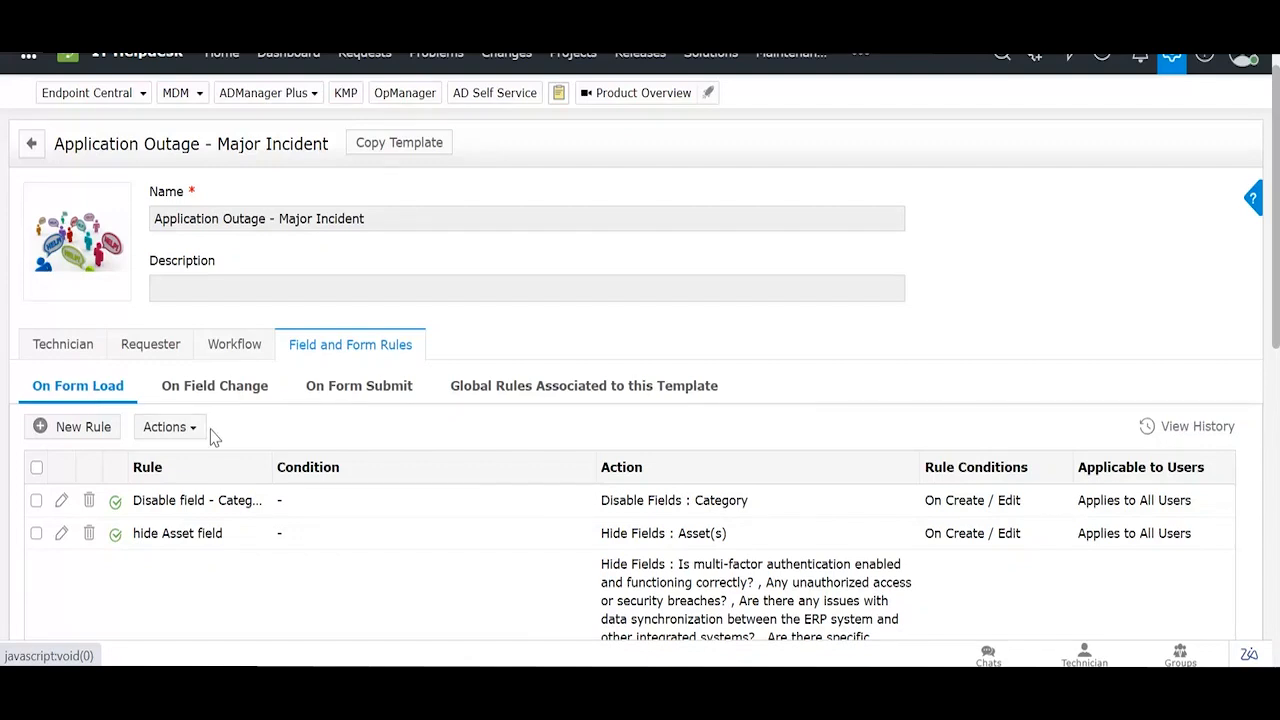
left_click(207, 390)
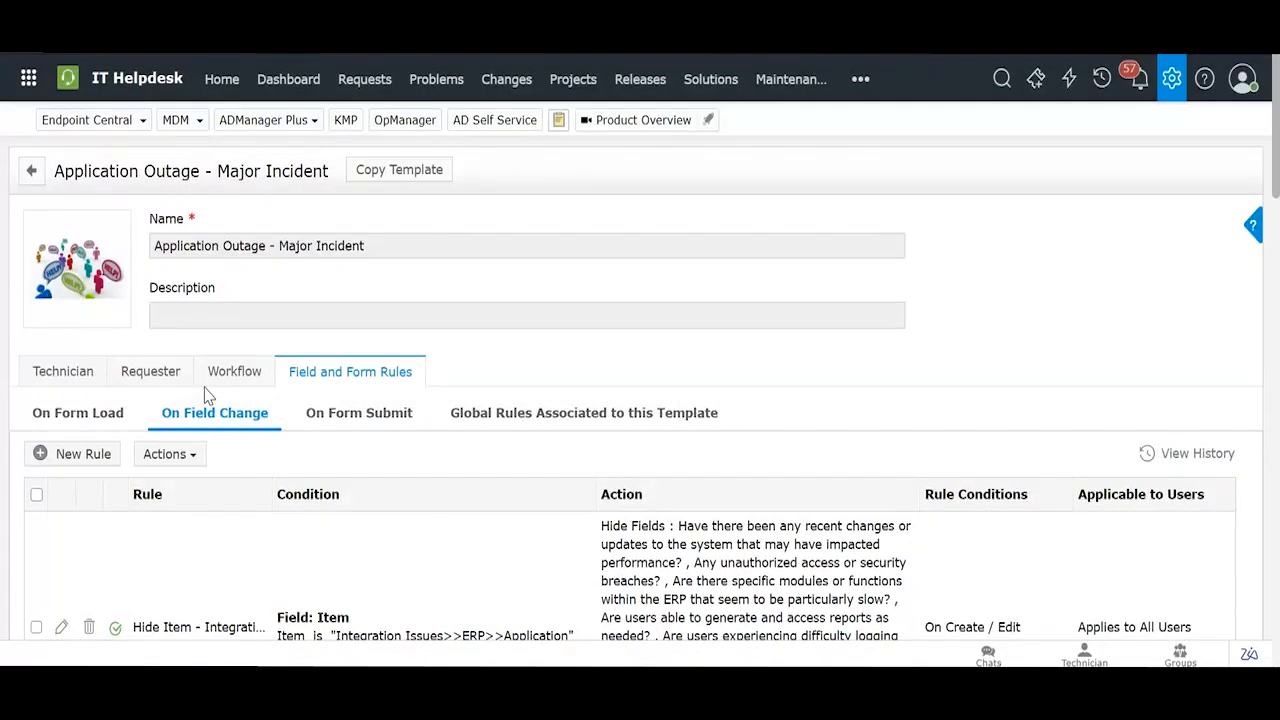
left_click(357, 420)
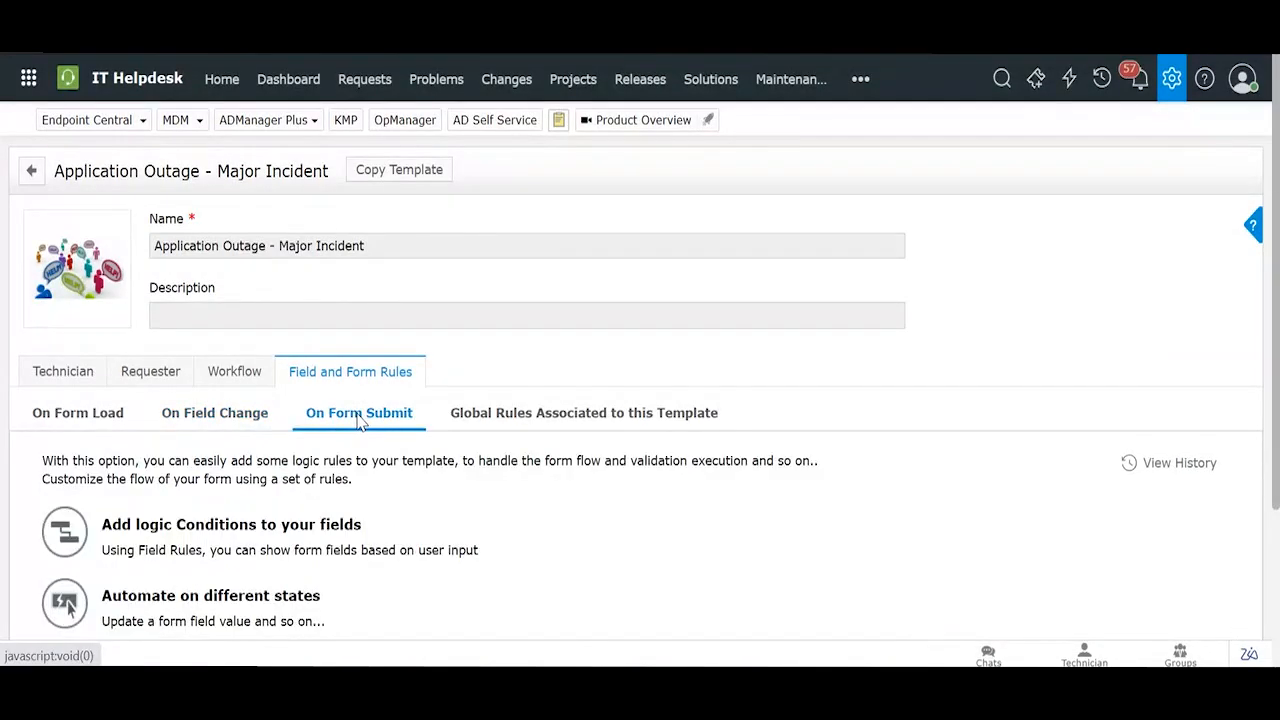
left_click(232, 428)
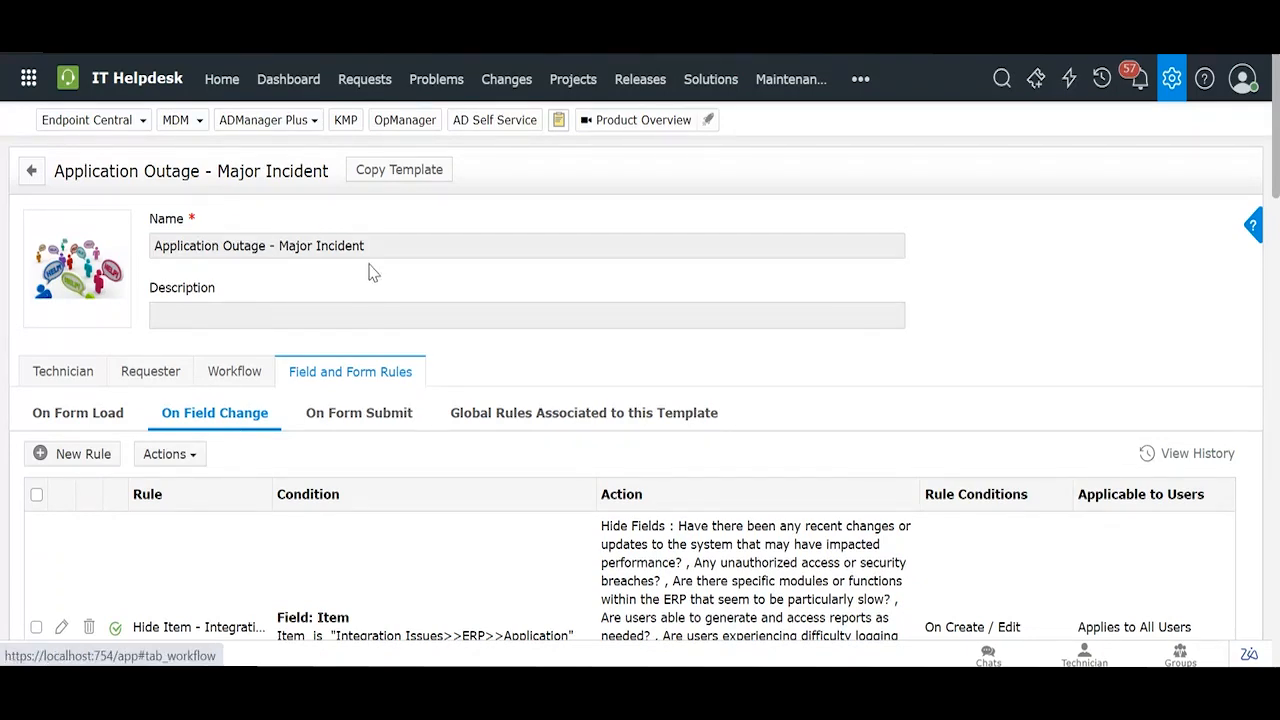
scroll(369, 272, "down", 2)
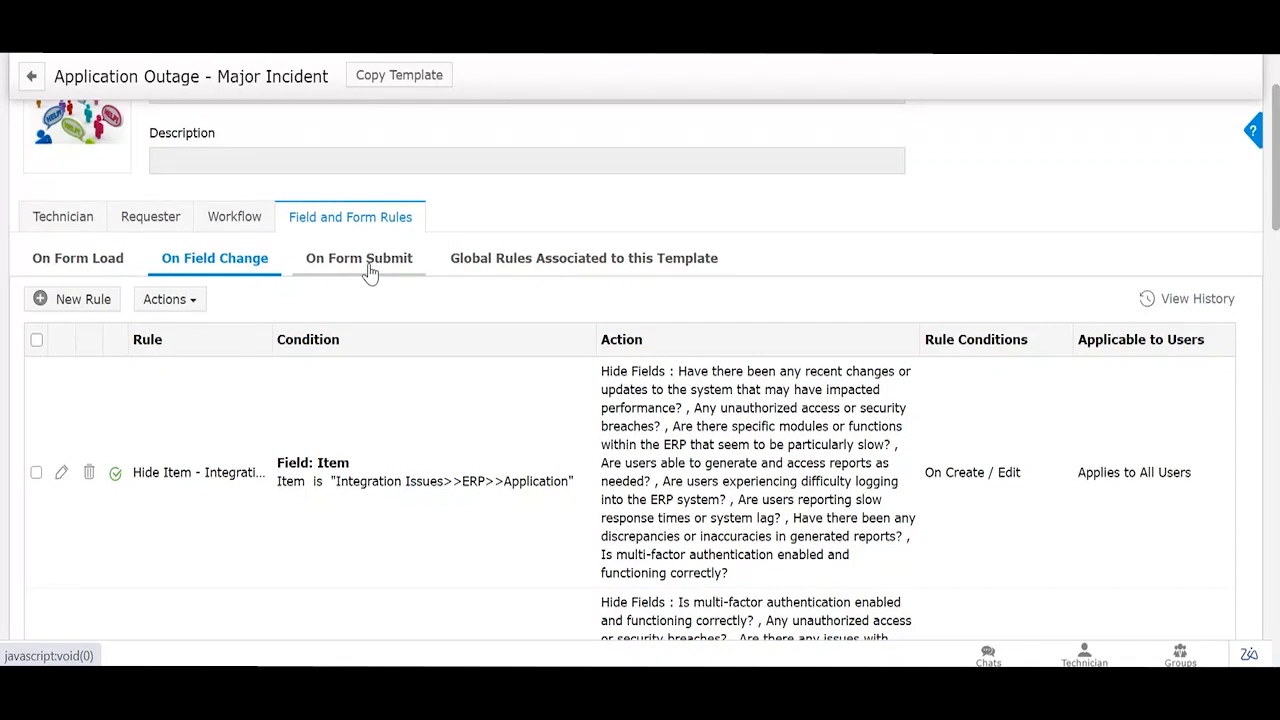
scroll(369, 270, "up", 1)
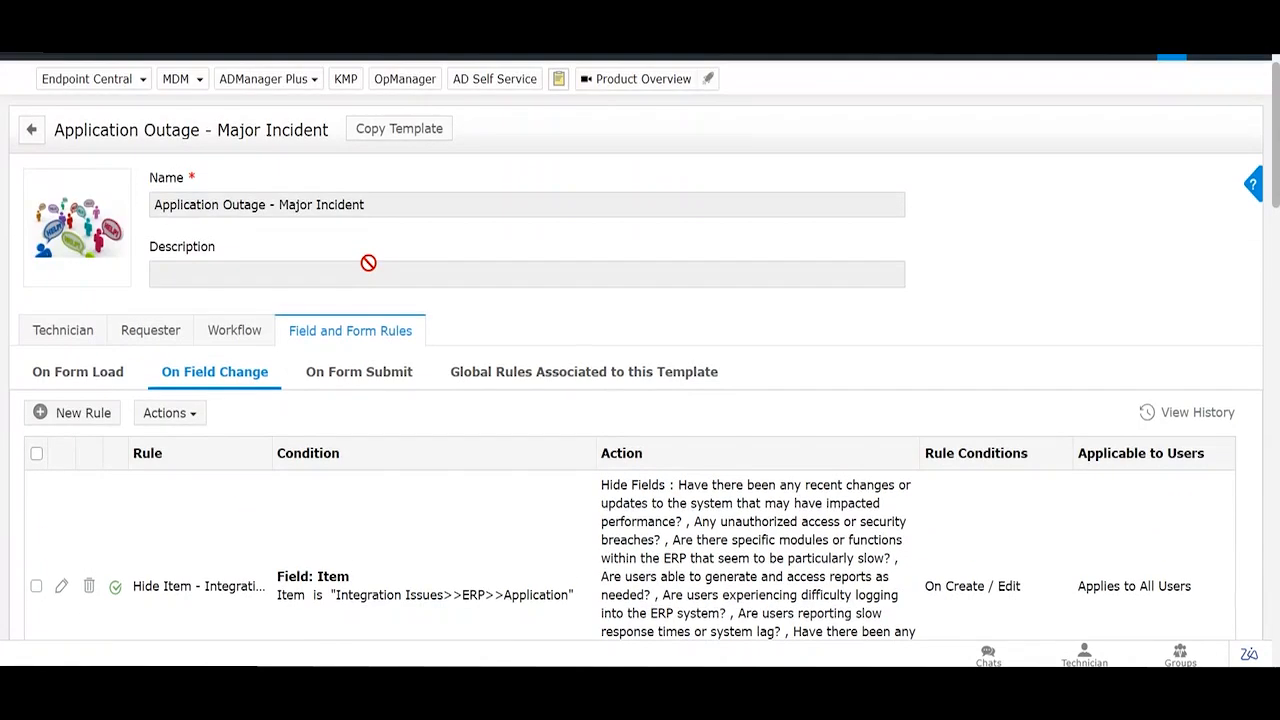
scroll(368, 263, "up", 1)
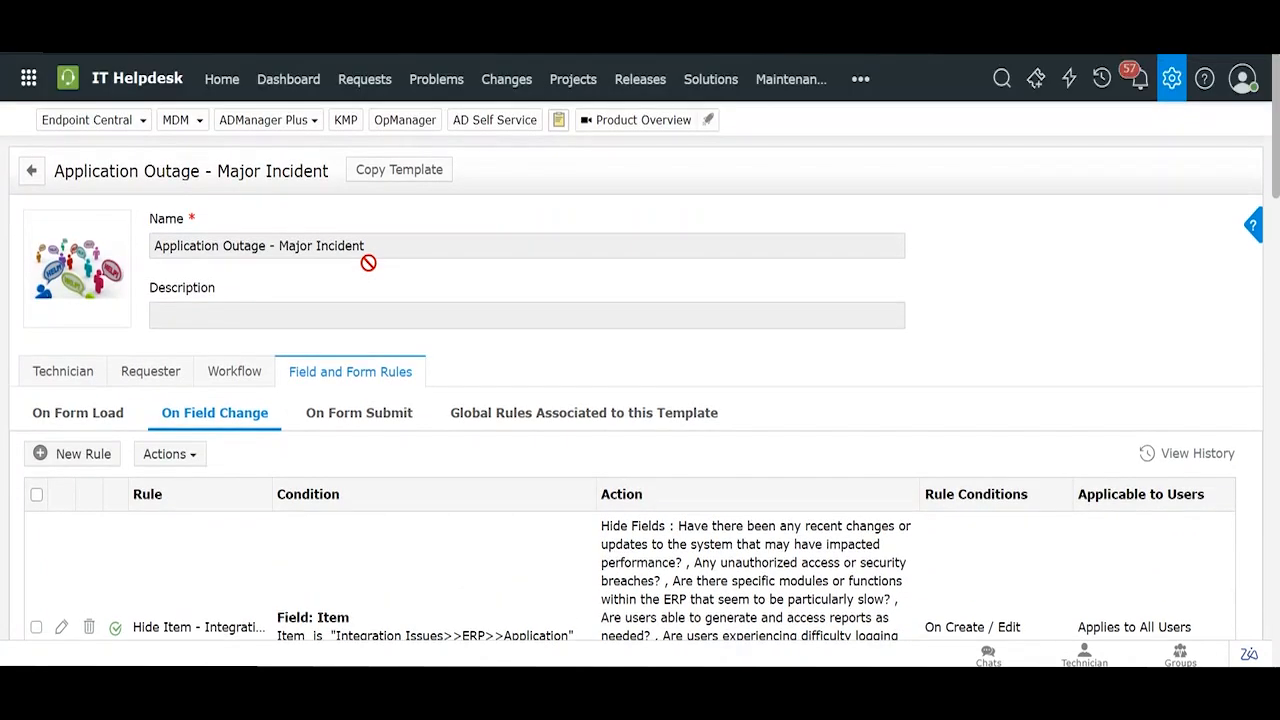
Step: Check request #2232's High priority, ERP Team group and technician, then go to Admin Settings
left_click(364, 80)
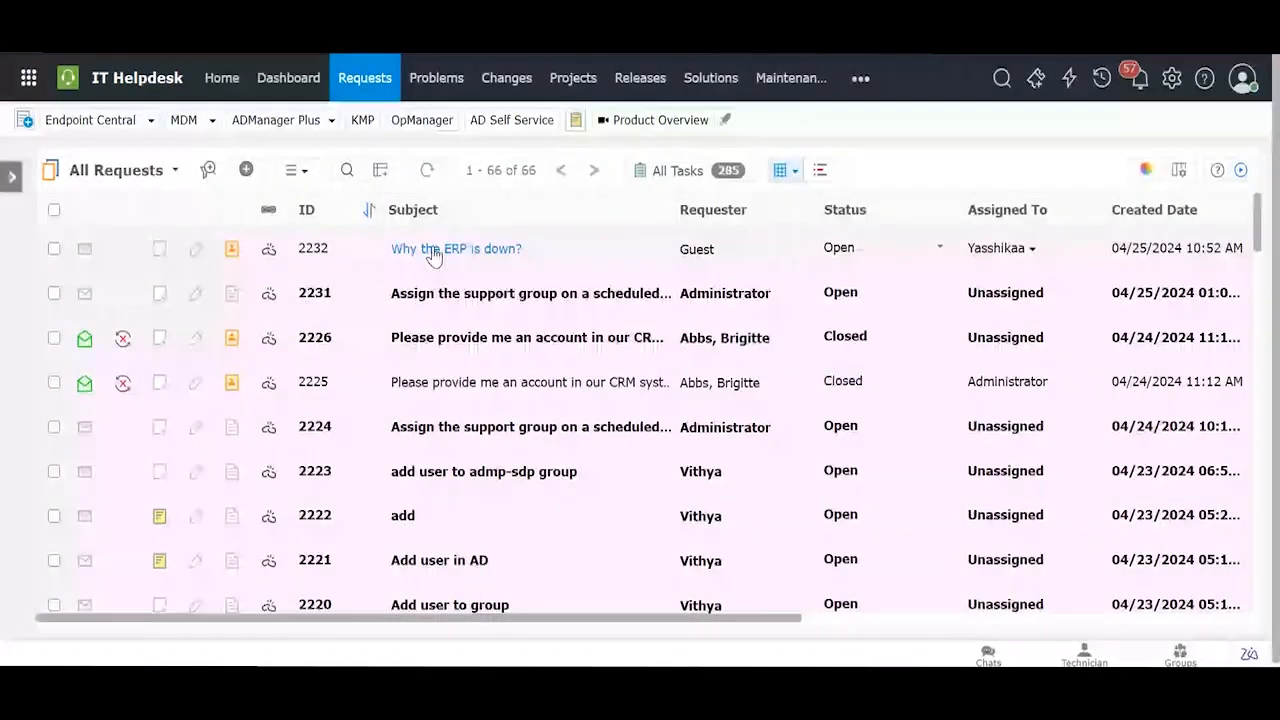
left_click(441, 250)
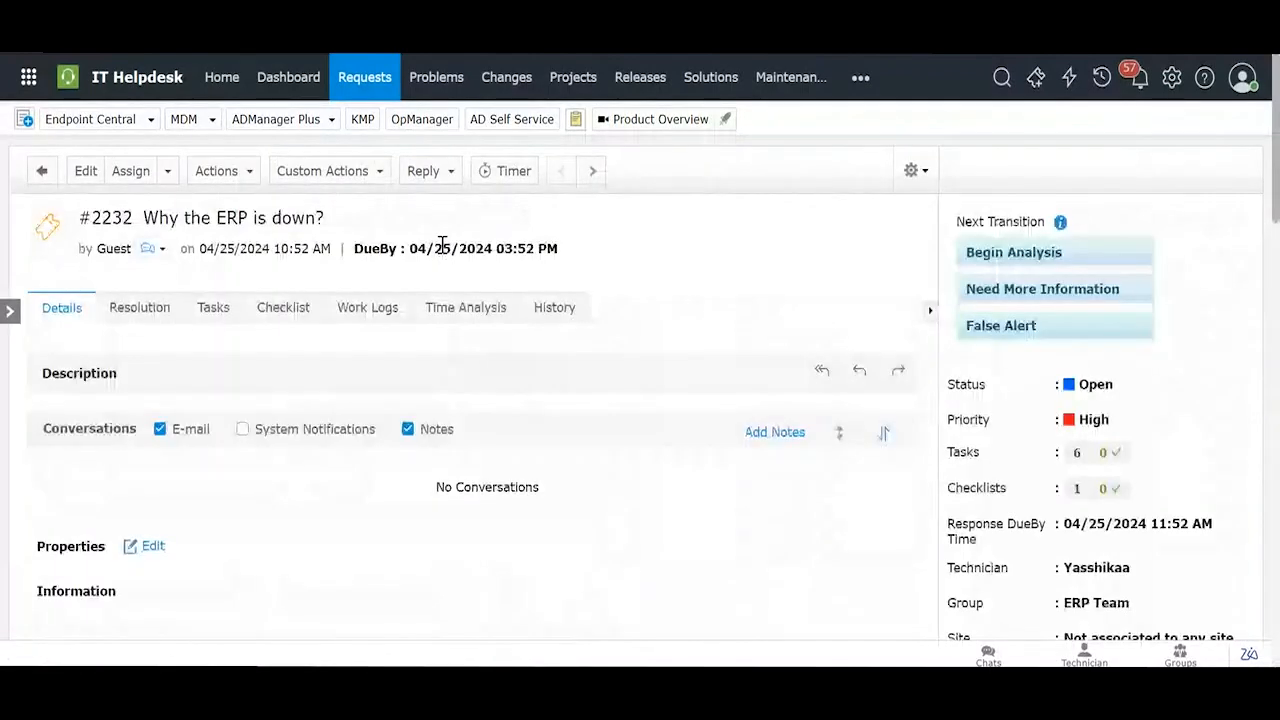
scroll(441, 250, "down", 3)
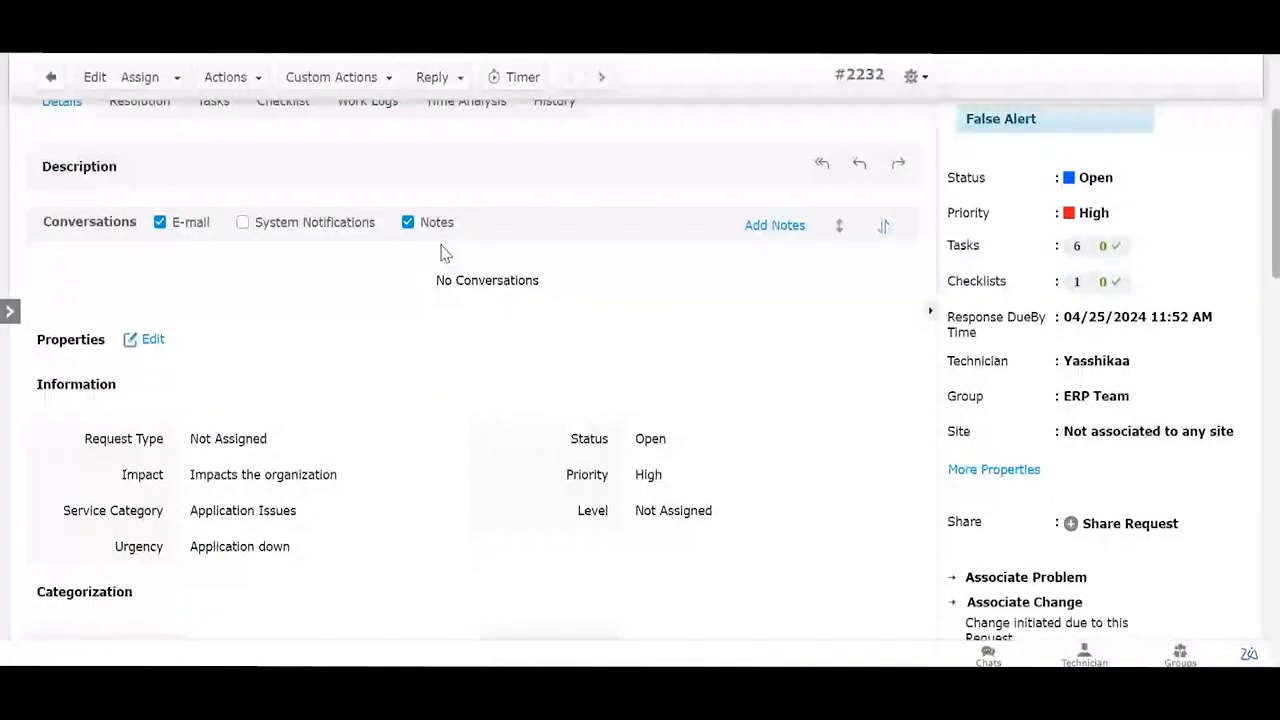
scroll(886, 286, "up", 1)
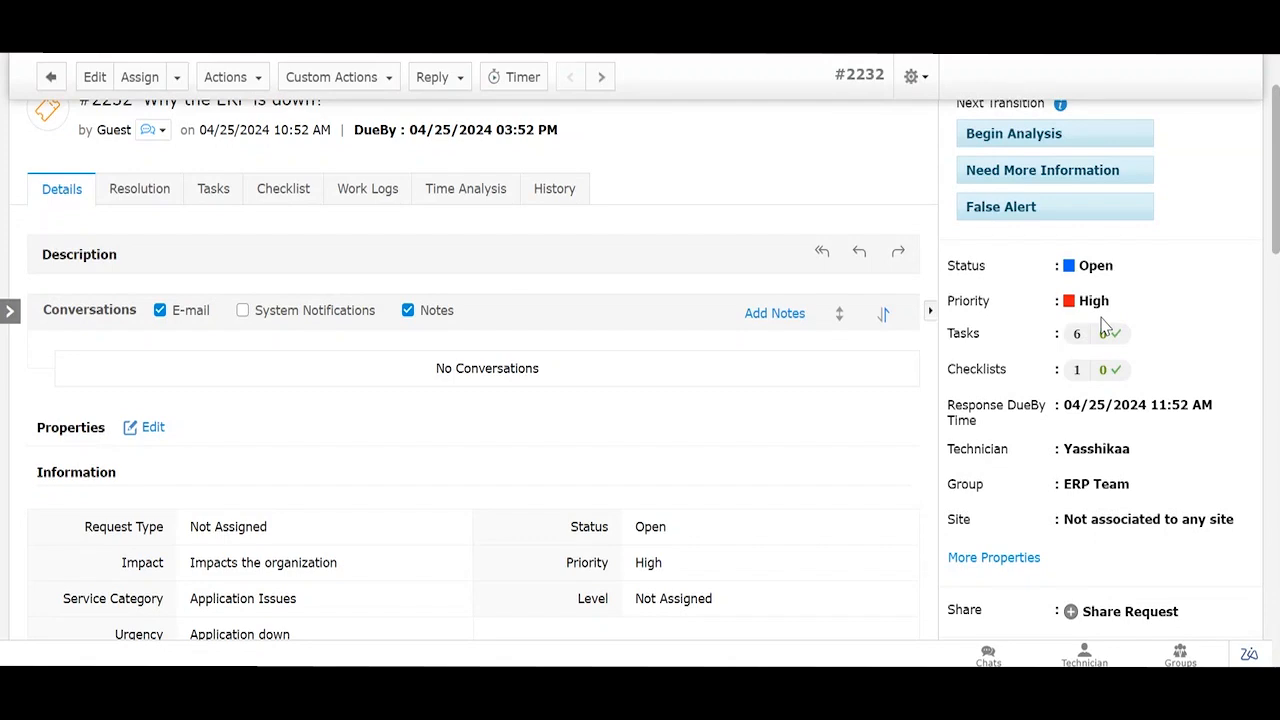
scroll(1107, 325, "up", 2)
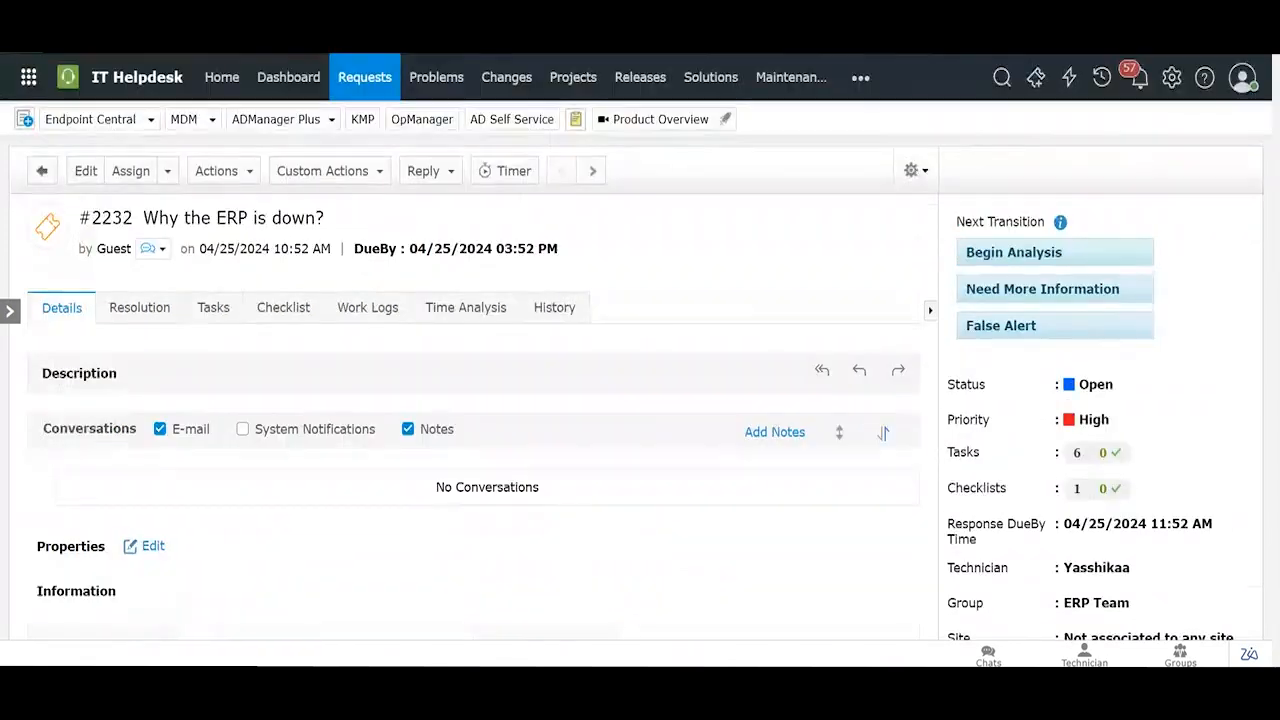
left_click(1175, 85)
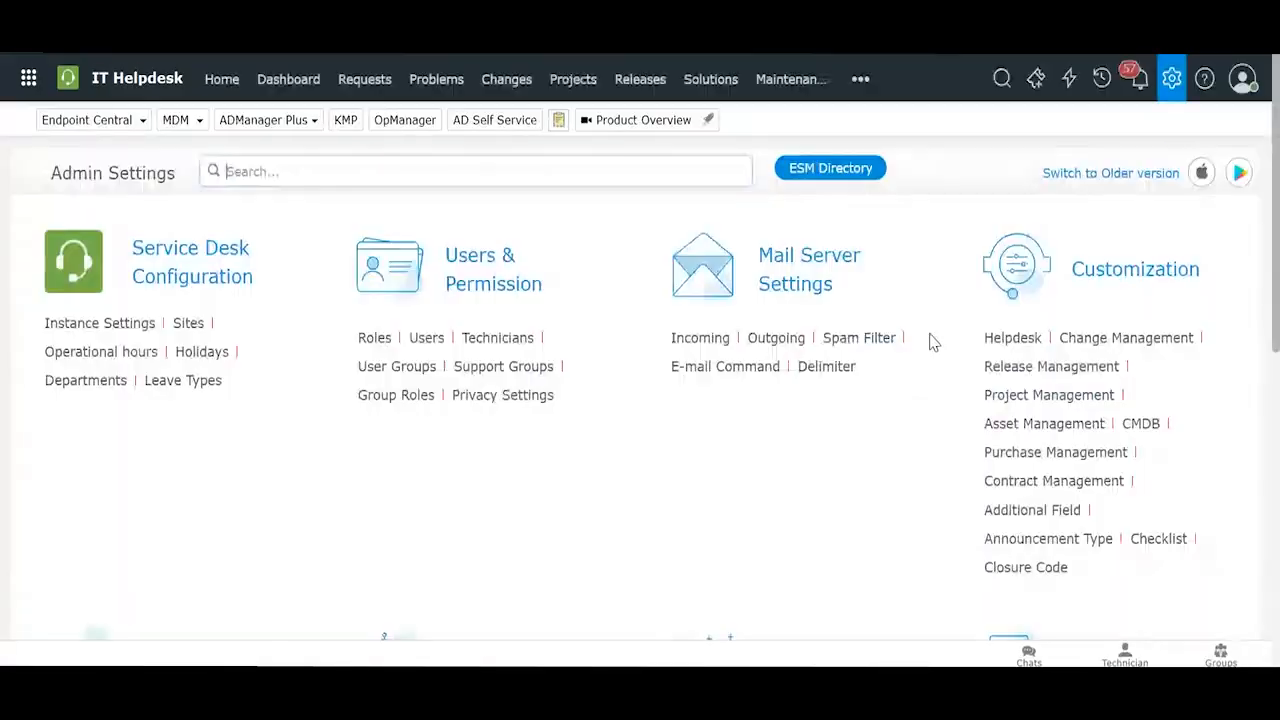
Step: View the Helpdesk Priority Matrix where organization impact with Application down gives High priority
left_click(1013, 340)
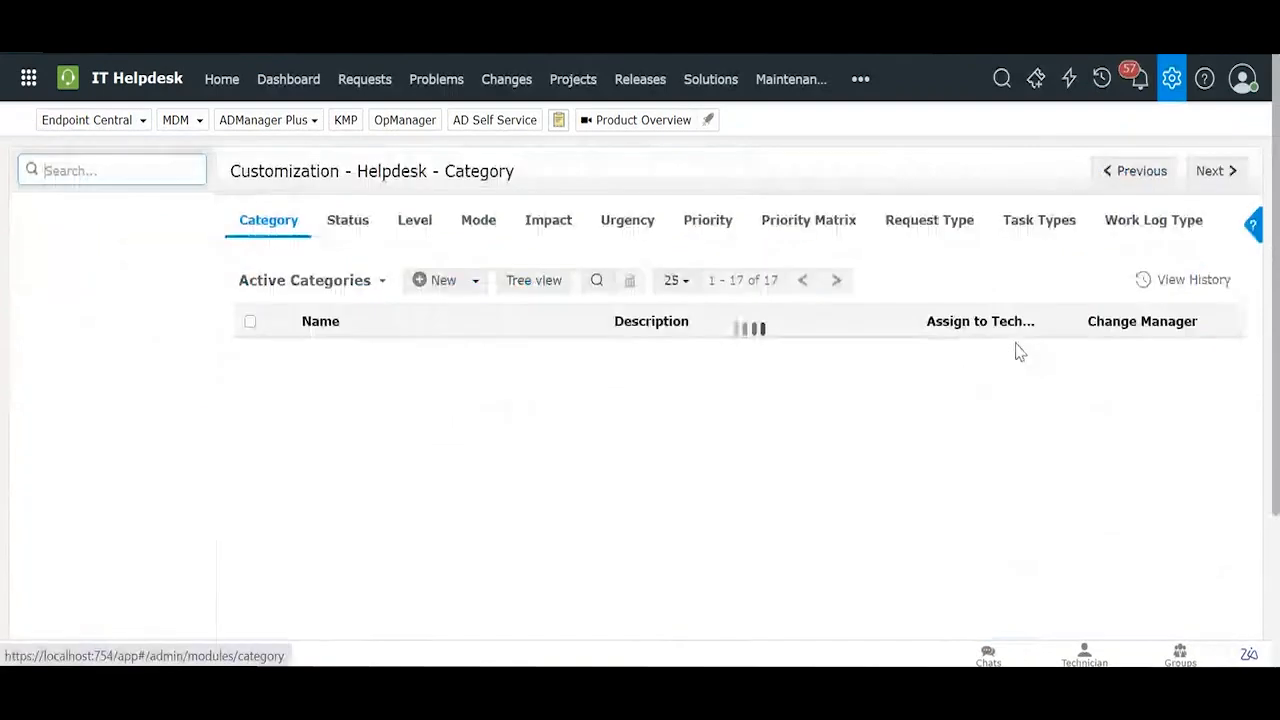
left_click(838, 233)
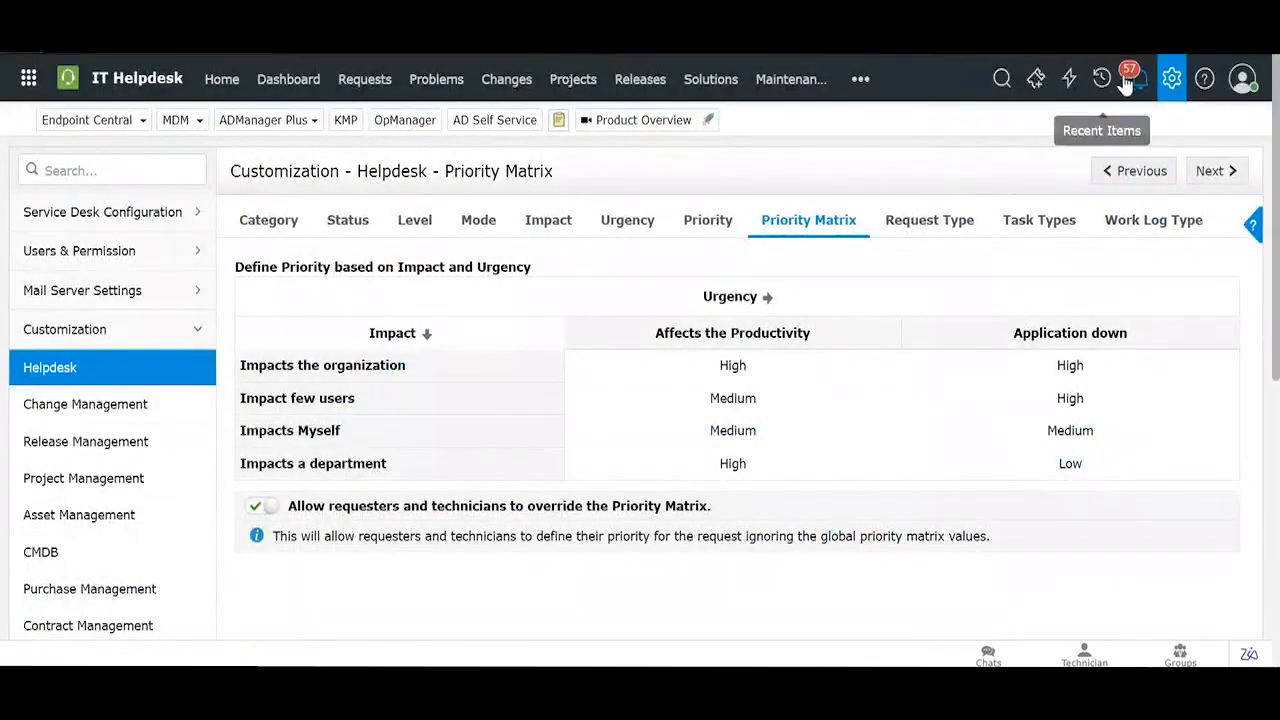
Step: Review the round-robin Technician Auto Assign settings for the ERP Team group
left_click(1168, 78)
scroll(551, 331, "down", 3)
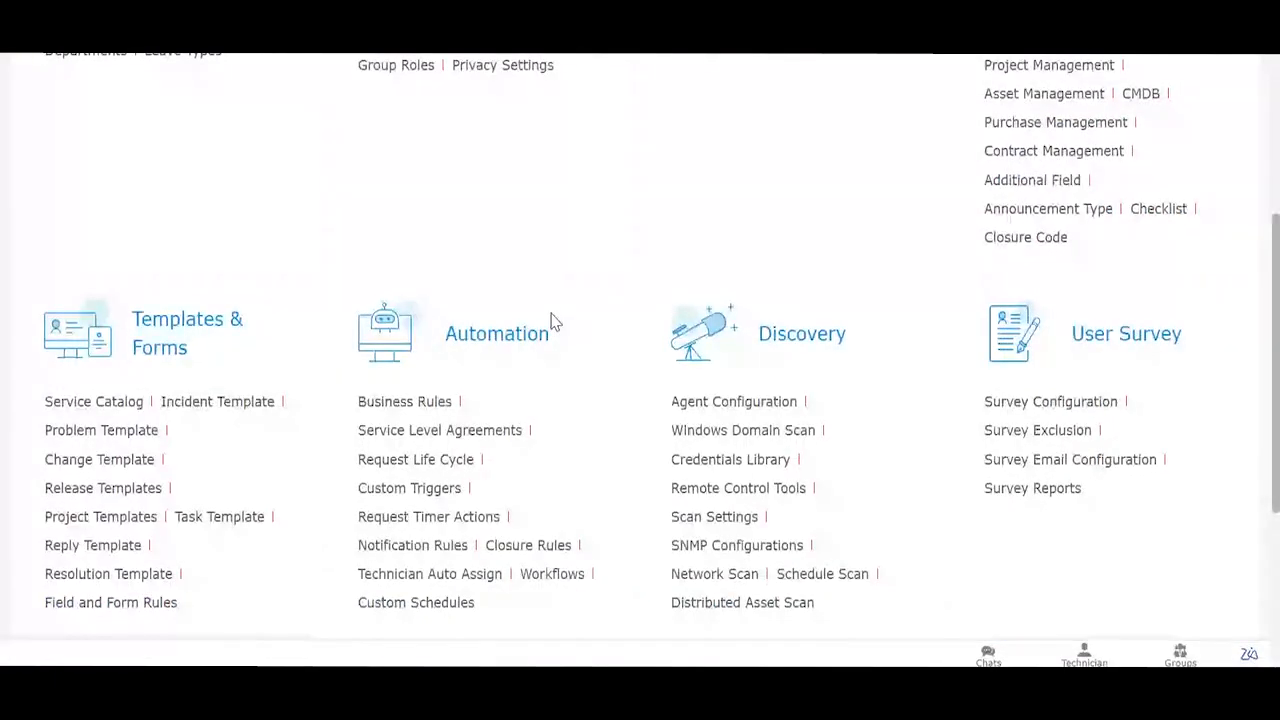
scroll(463, 360, "down", 1)
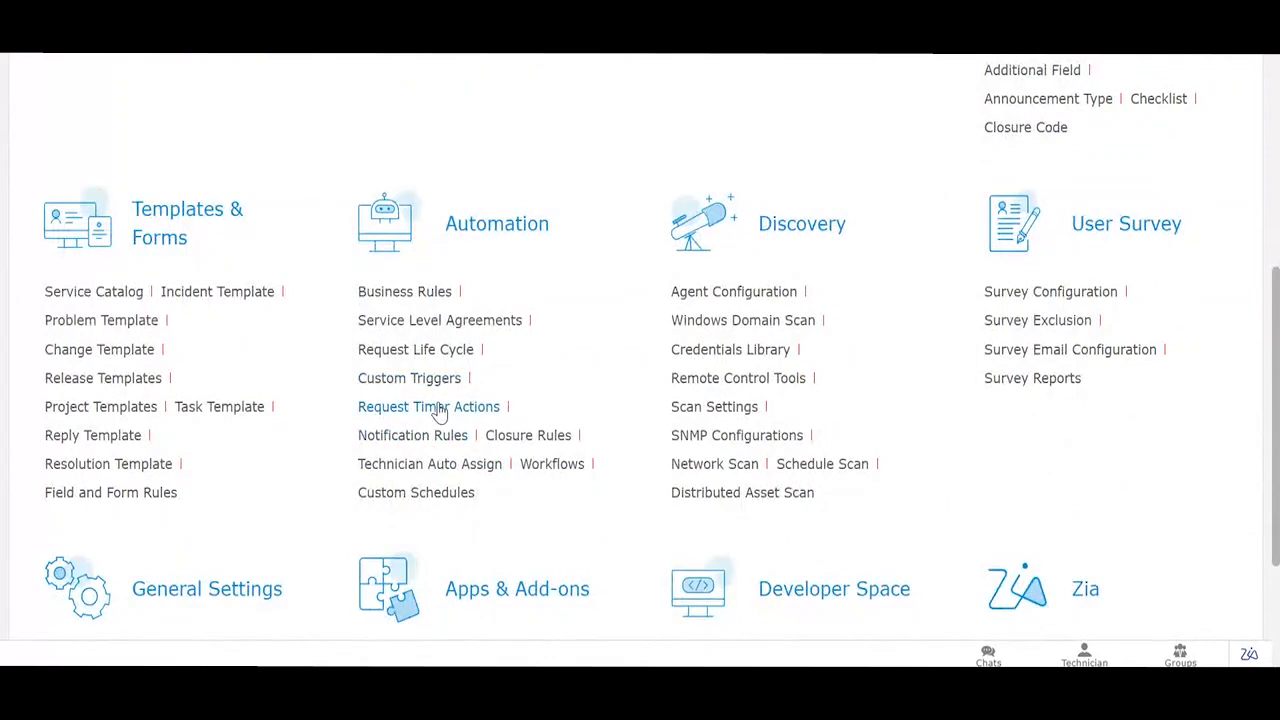
left_click(441, 465)
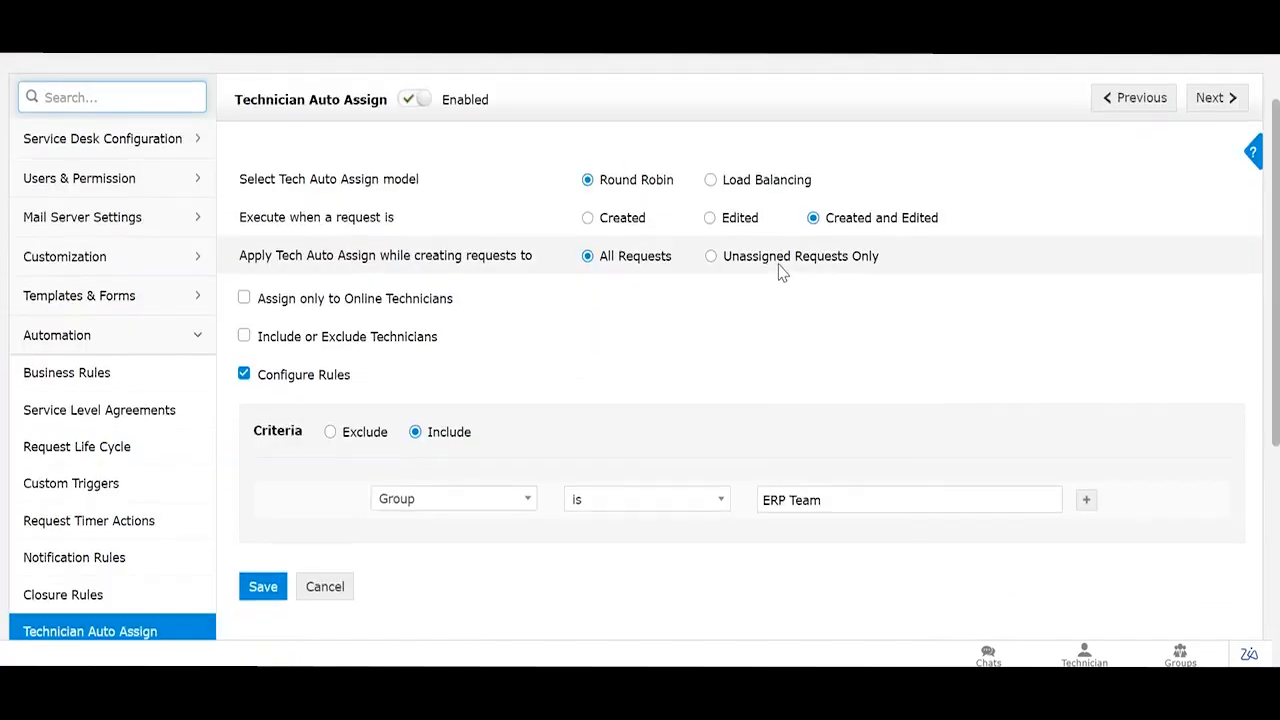
scroll(783, 272, "up", 2)
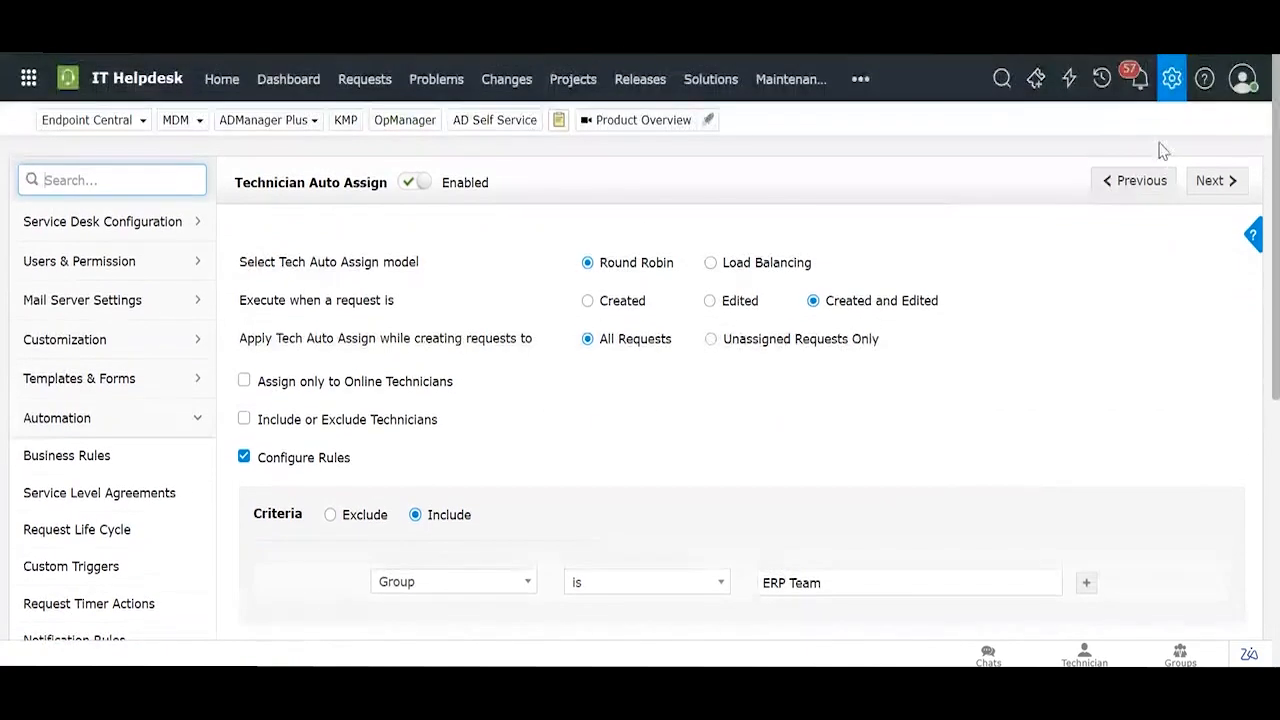
Step: Go back to Admin Settings and scroll to its Automation section
left_click(1169, 77)
scroll(543, 378, "down", 2)
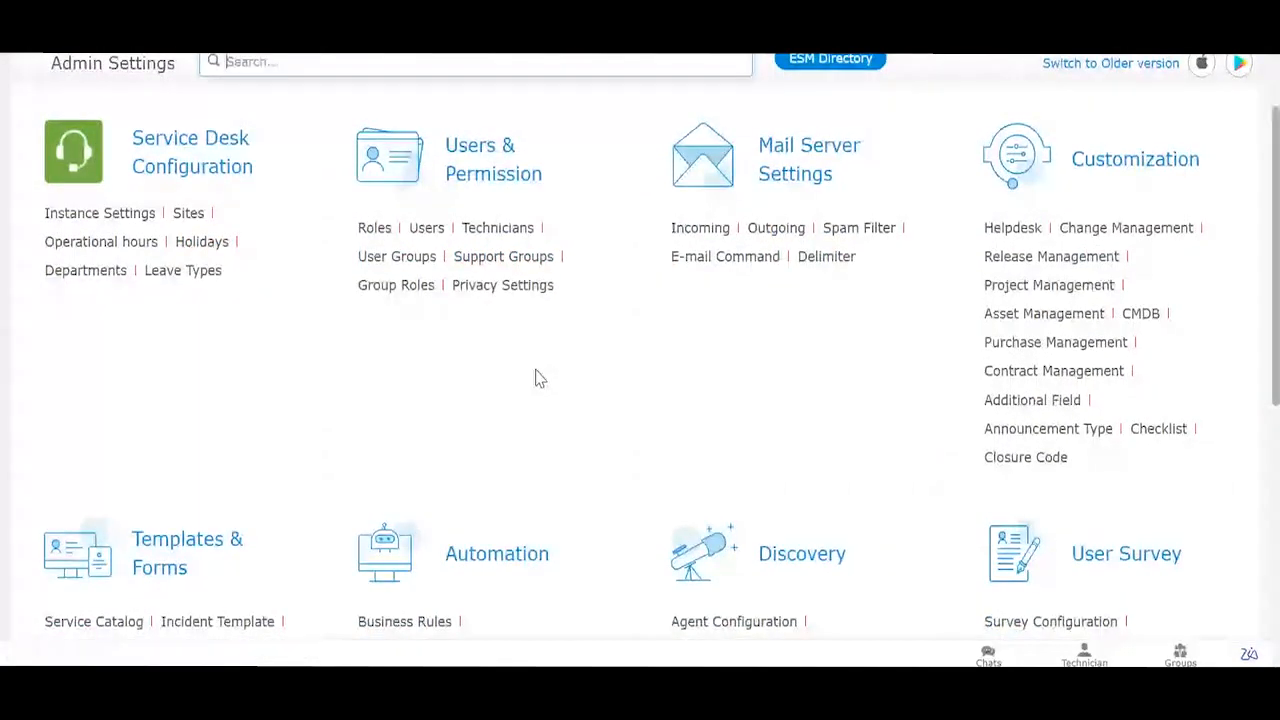
scroll(536, 376, "down", 3)
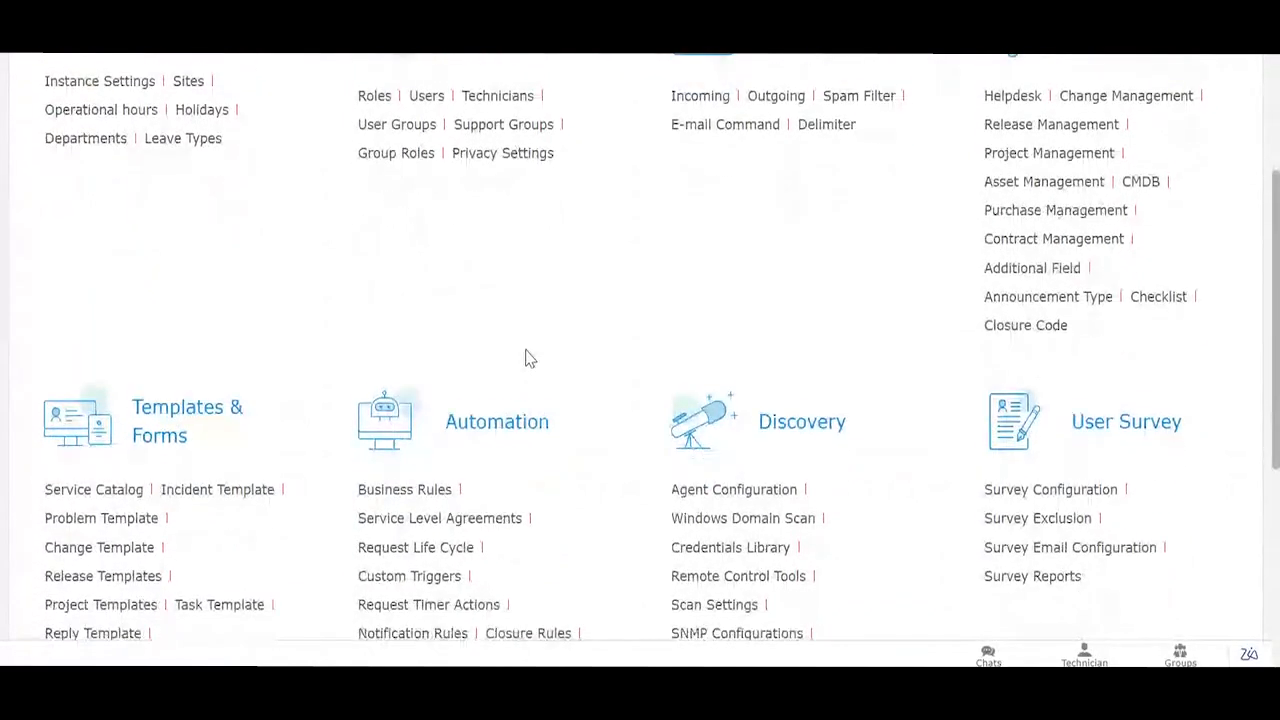
Step: Review the Assign Group rule under the incident business rules' Field Automations group
left_click(428, 480)
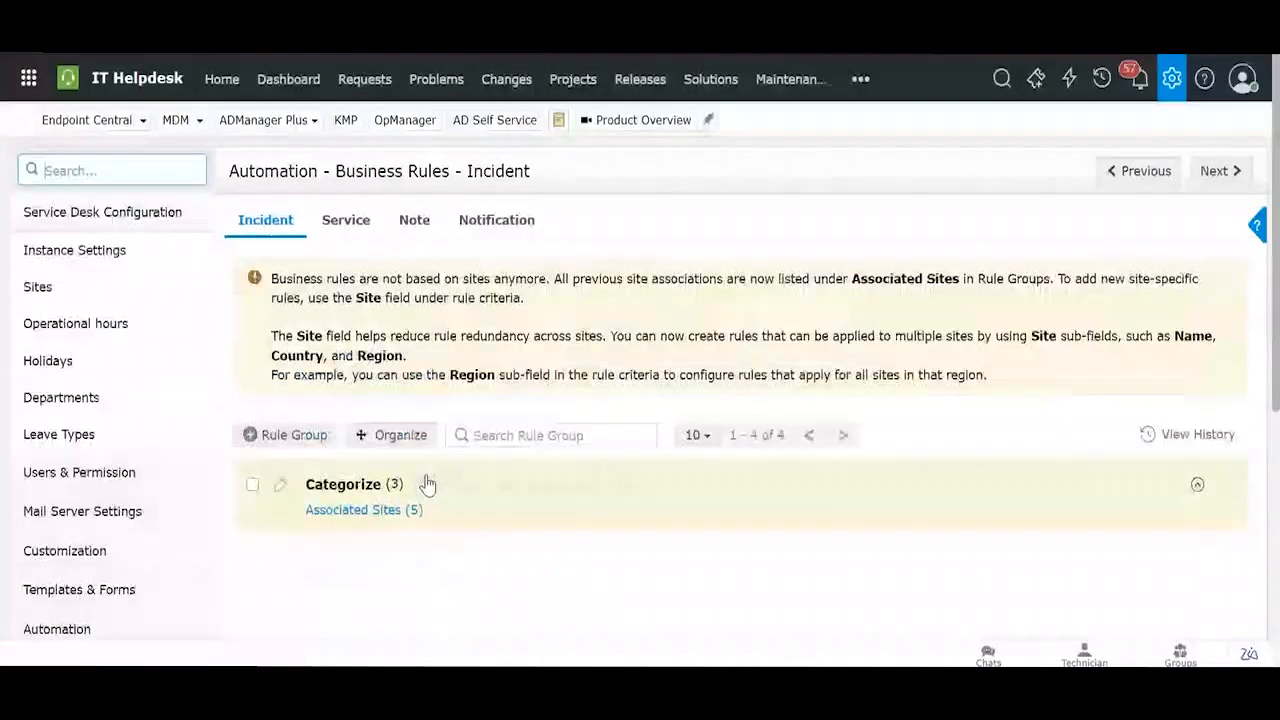
scroll(452, 330, "down", 5)
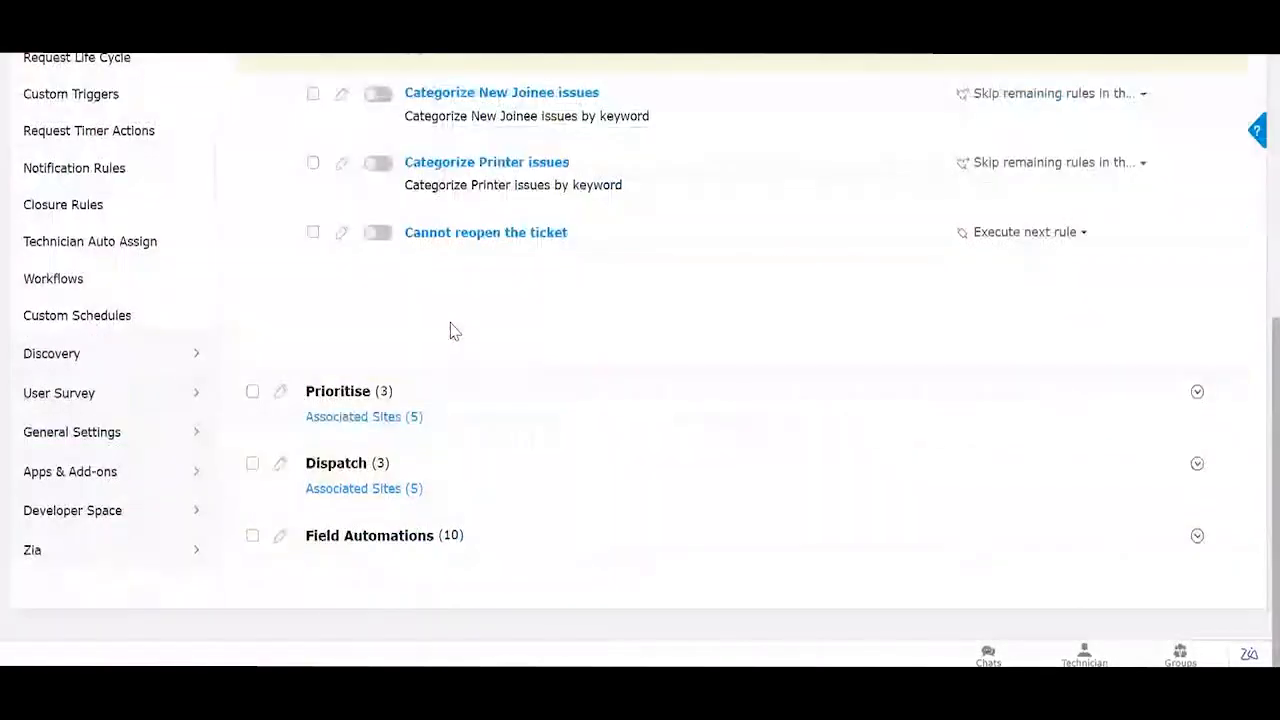
left_click(417, 533)
scroll(417, 537, "down", 2)
left_click(443, 556)
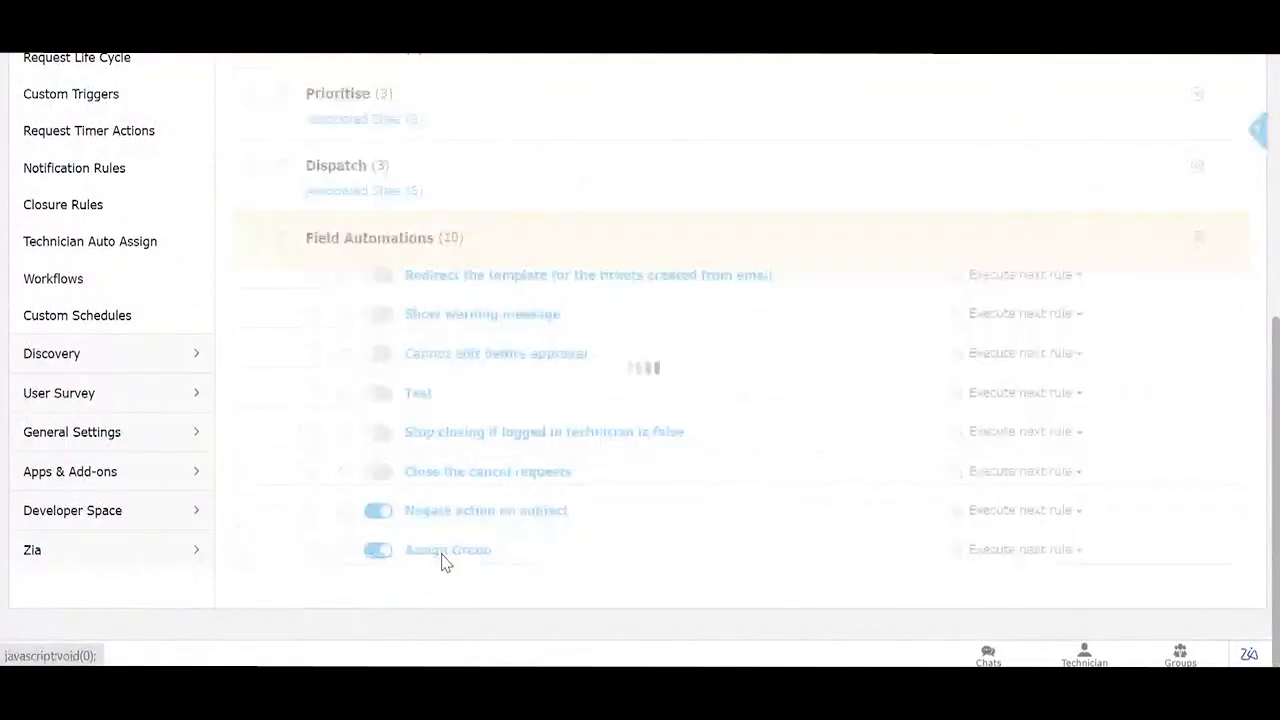
scroll(451, 337, "up", 5)
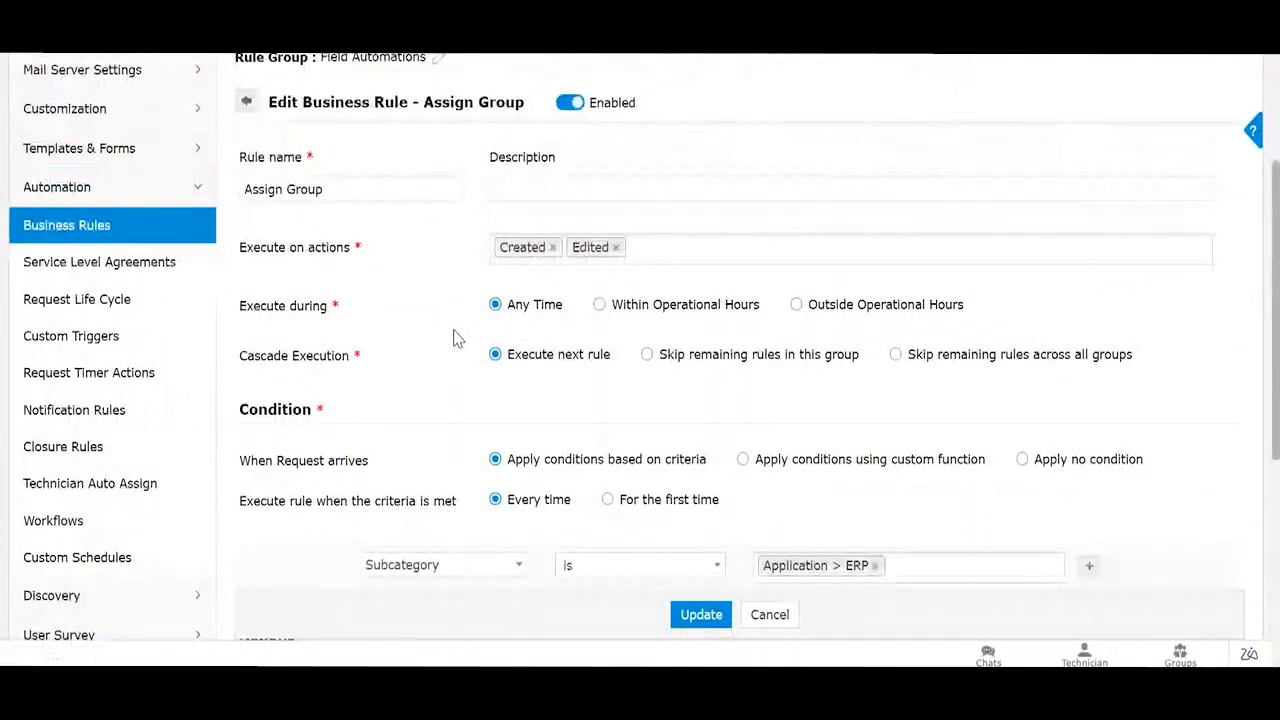
scroll(453, 338, "down", 2)
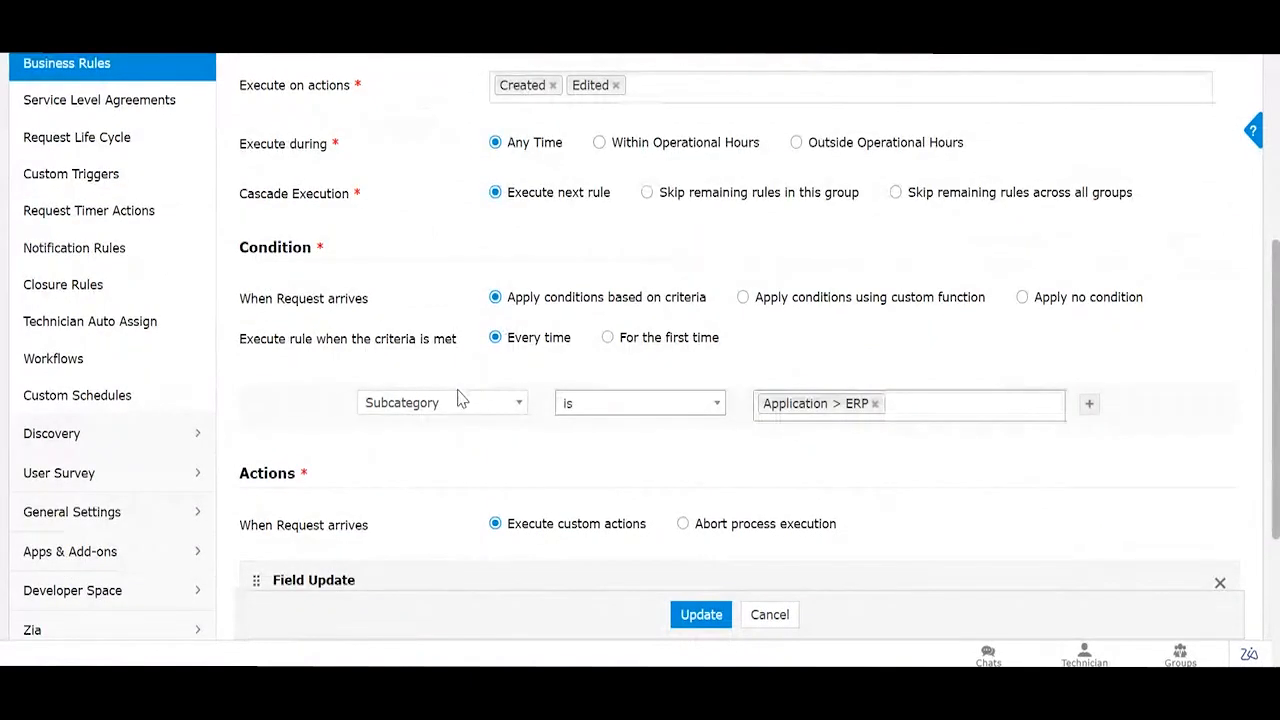
scroll(460, 398, "down", 2)
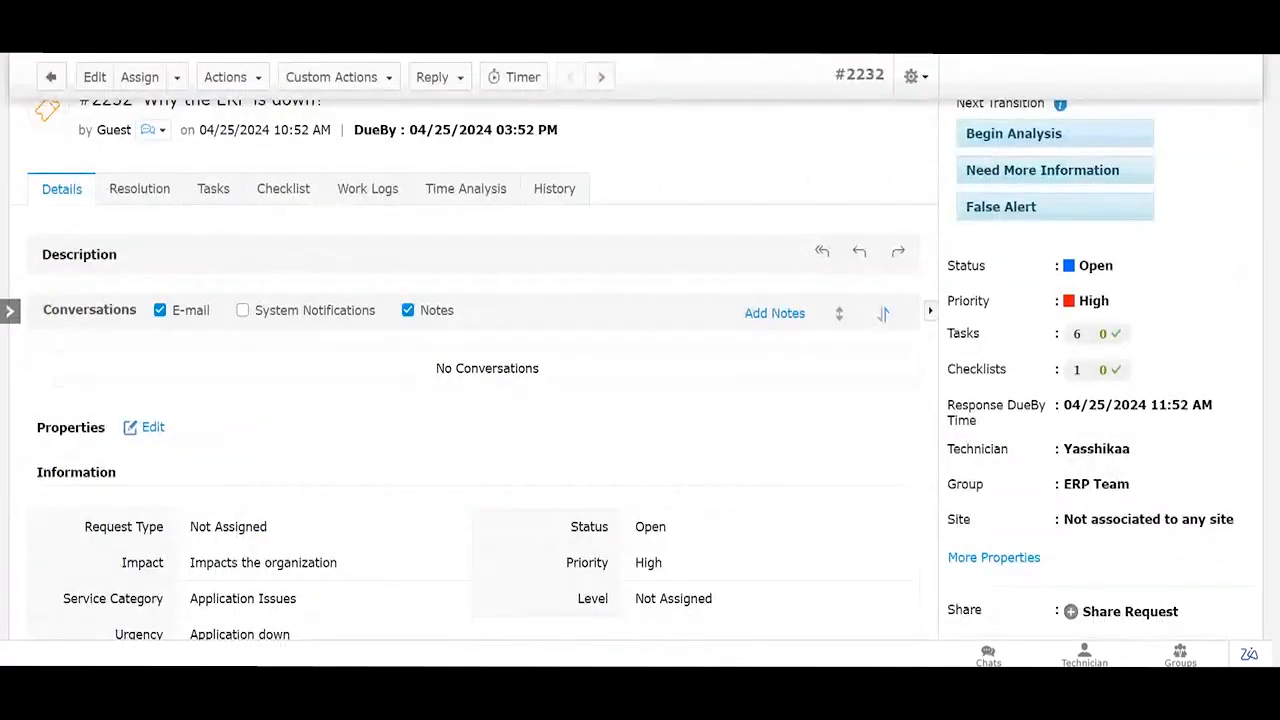
scroll(806, 310, "down", 1)
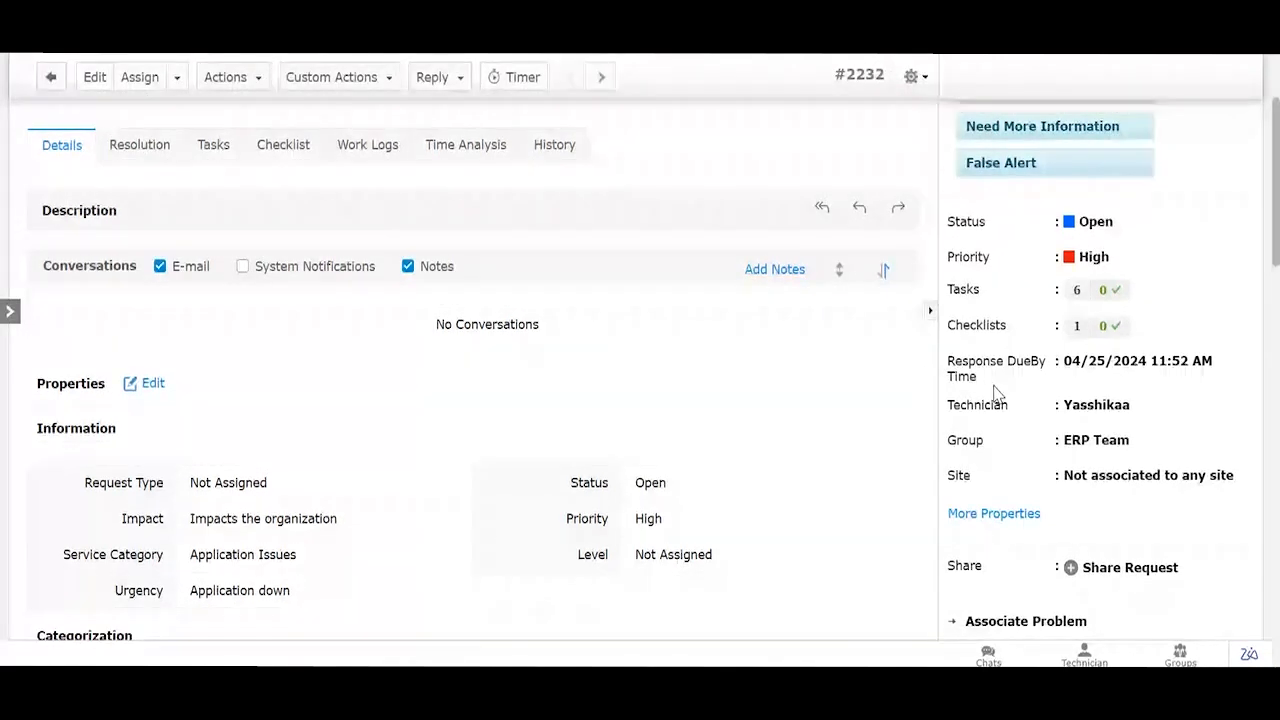
Step: Check request #2232's SLA time analysis, then return to Admin Settings
left_click(463, 168)
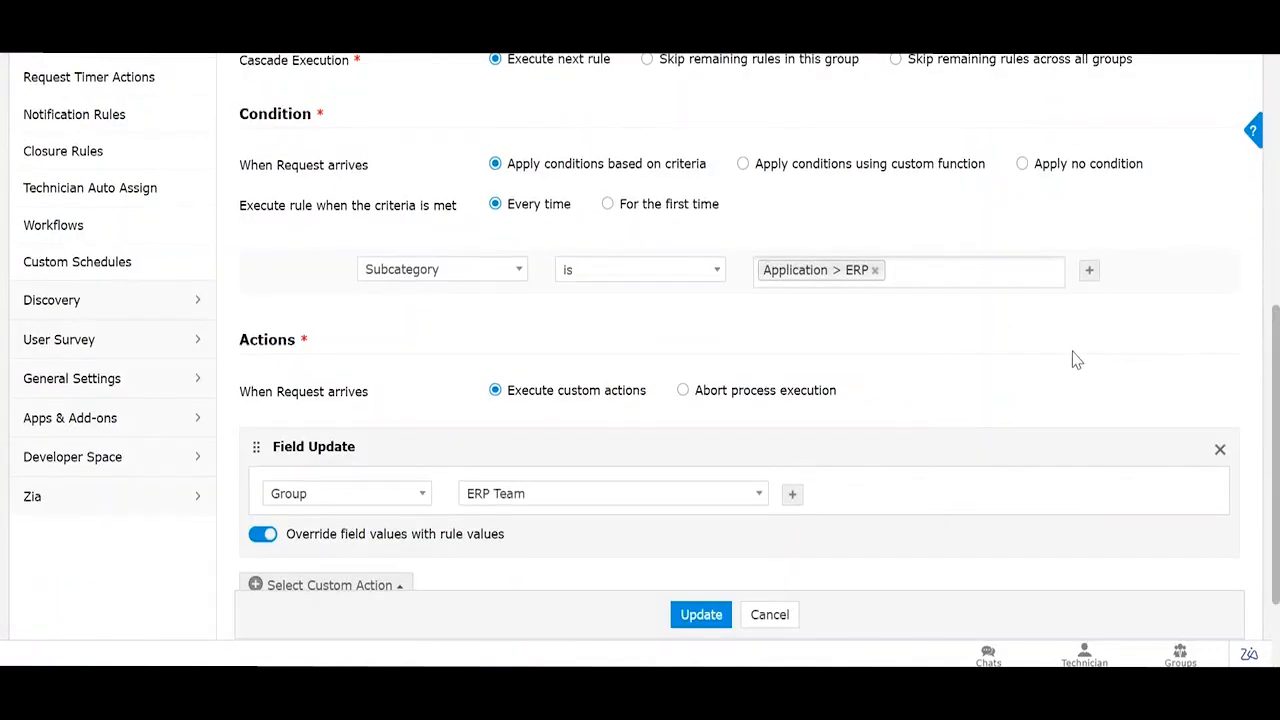
scroll(1071, 446, "up", 4)
scroll(1157, 153, "up", 2)
left_click(1168, 77)
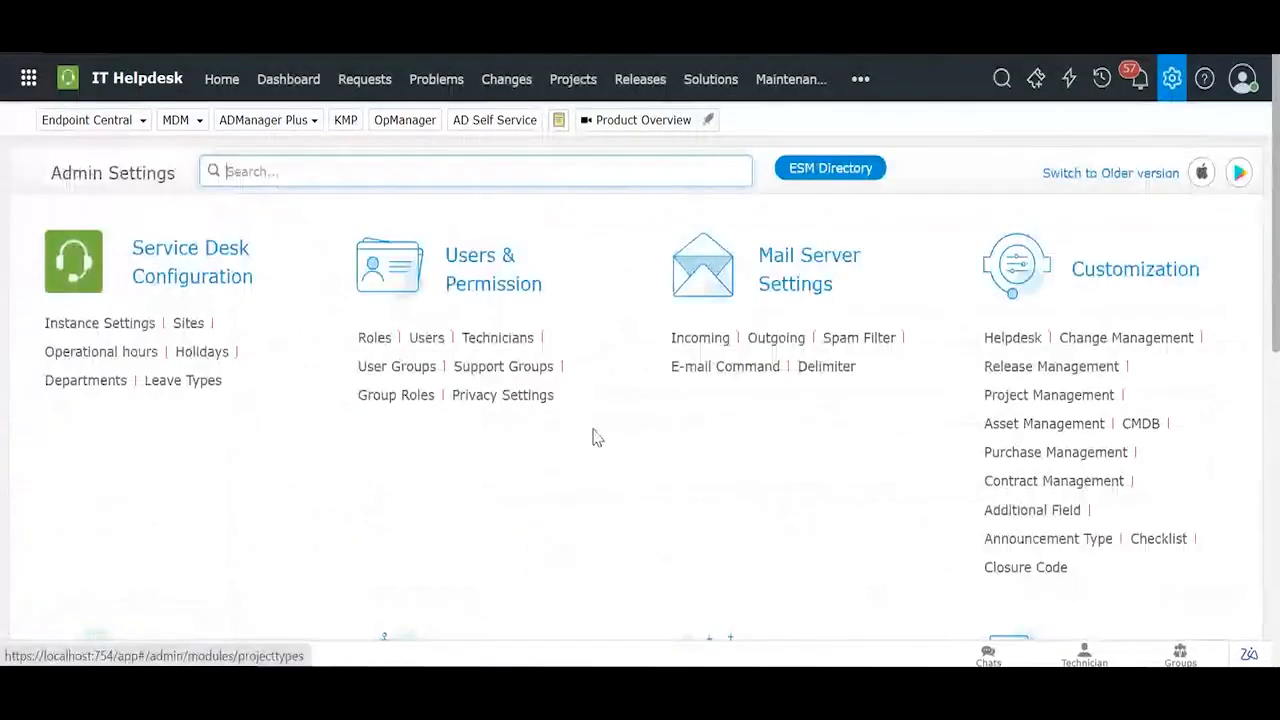
Step: Open the High Level SLA from Service Level Agreements and expand its escalation actions
scroll(595, 437, "down", 3)
scroll(595, 437, "down", 2)
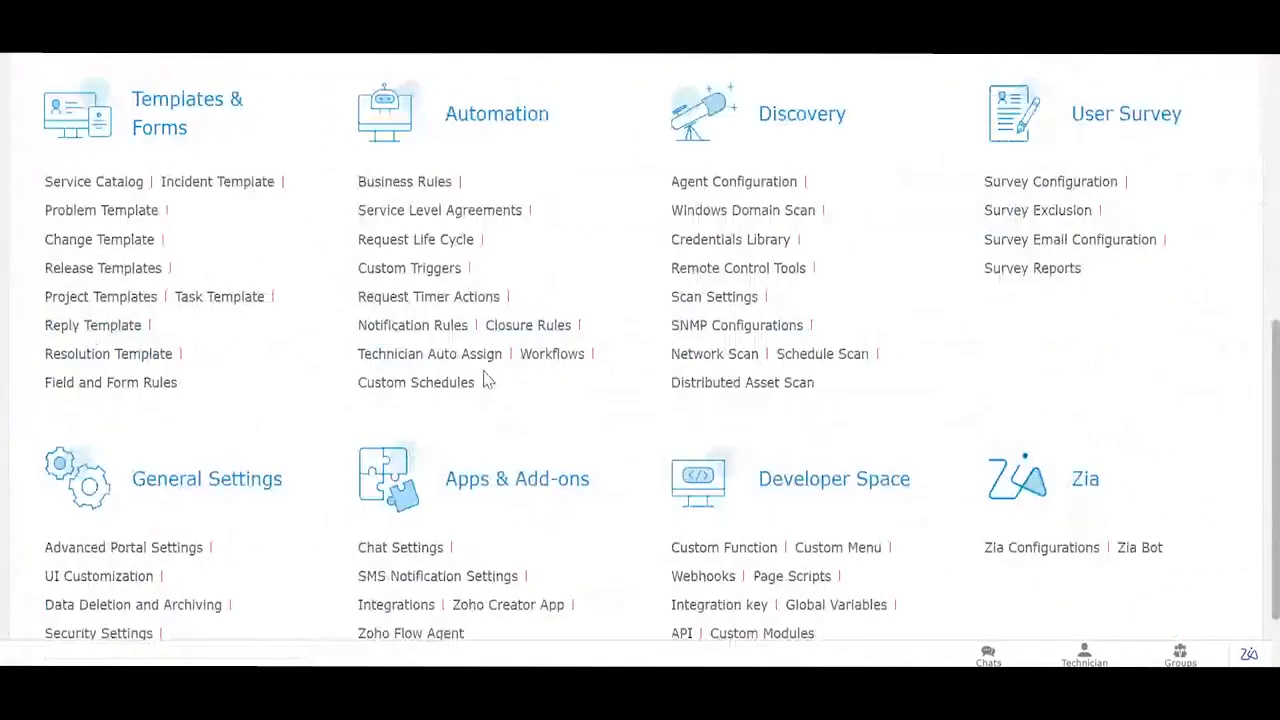
left_click(464, 215)
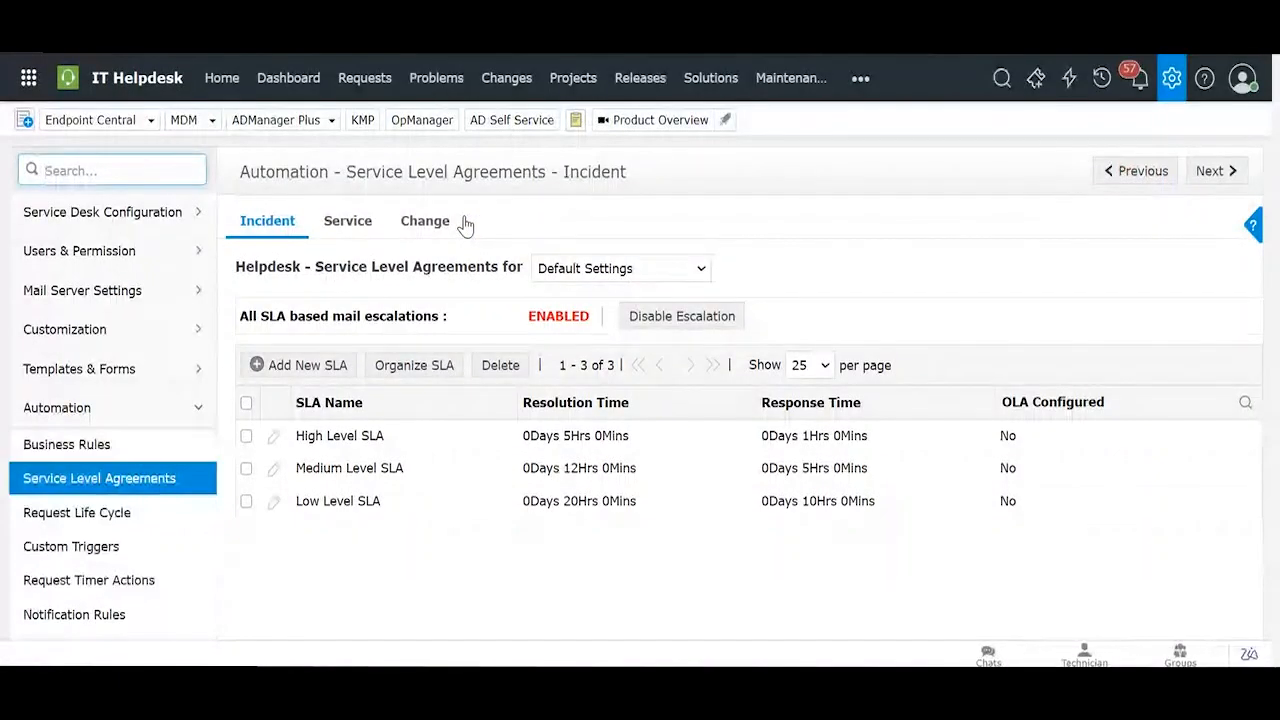
left_click(341, 437)
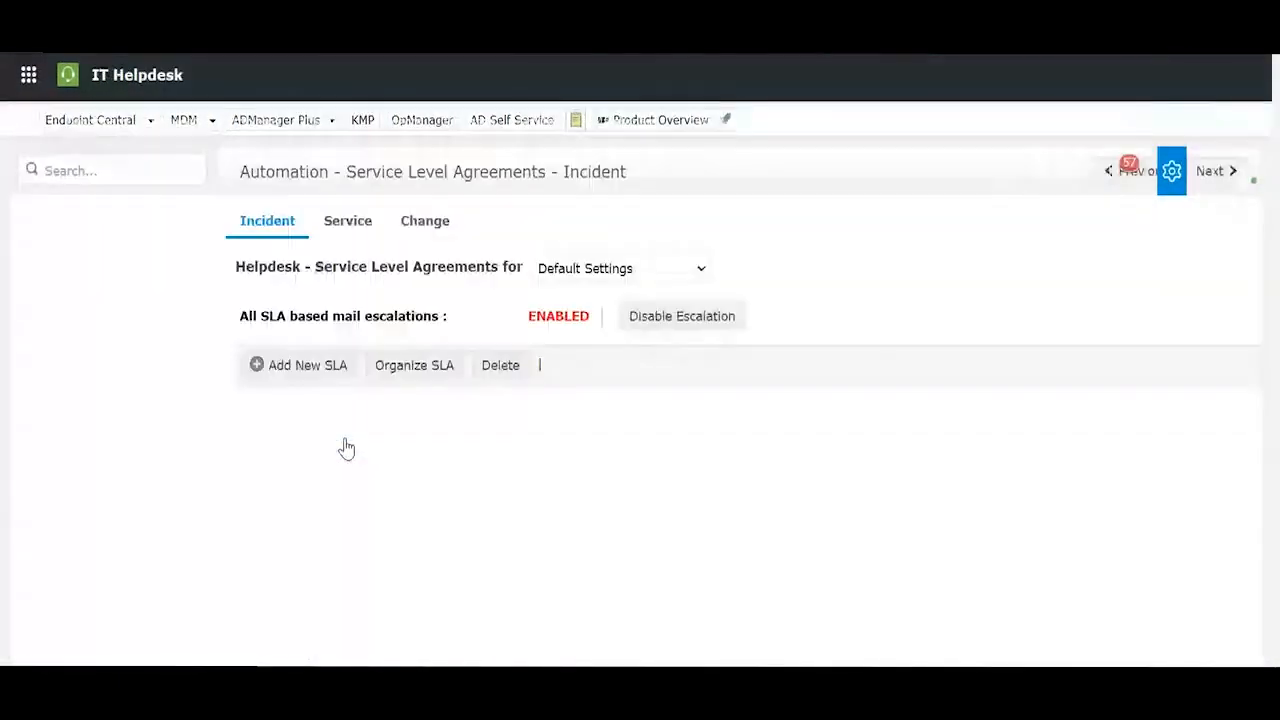
scroll(646, 289, "down", 5)
scroll(645, 330, "down", 1)
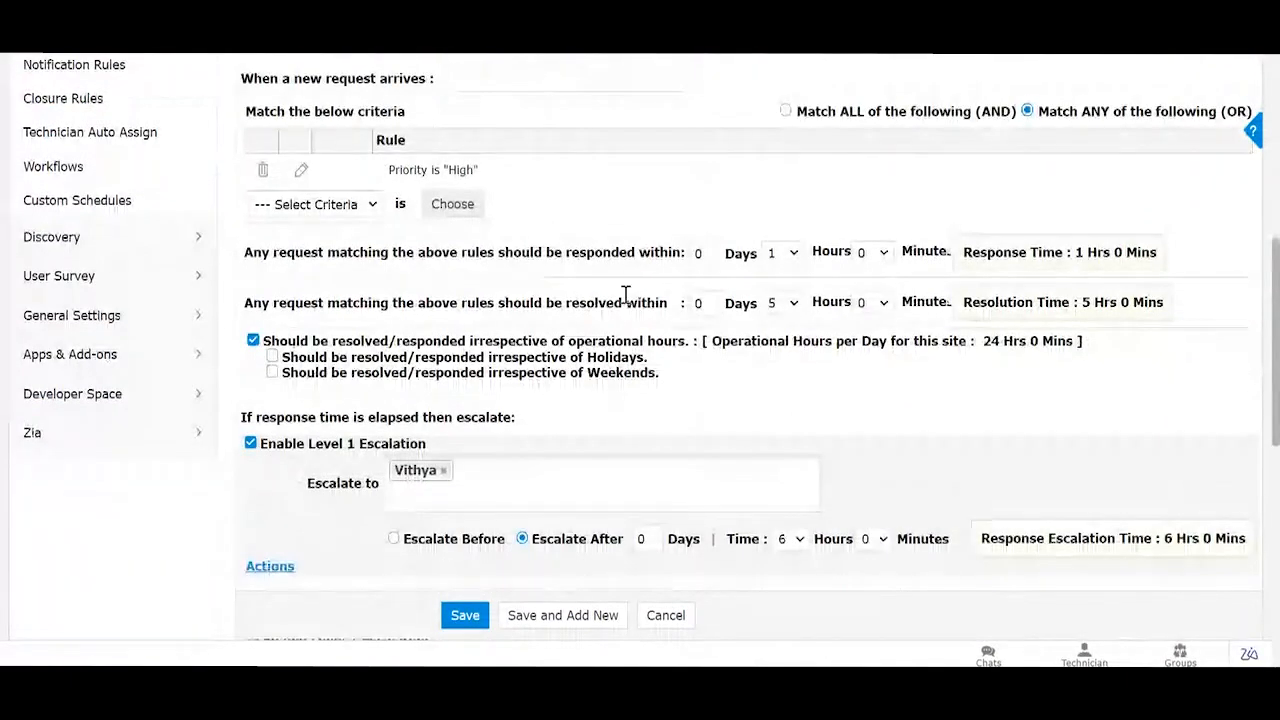
scroll(625, 293, "down", 3)
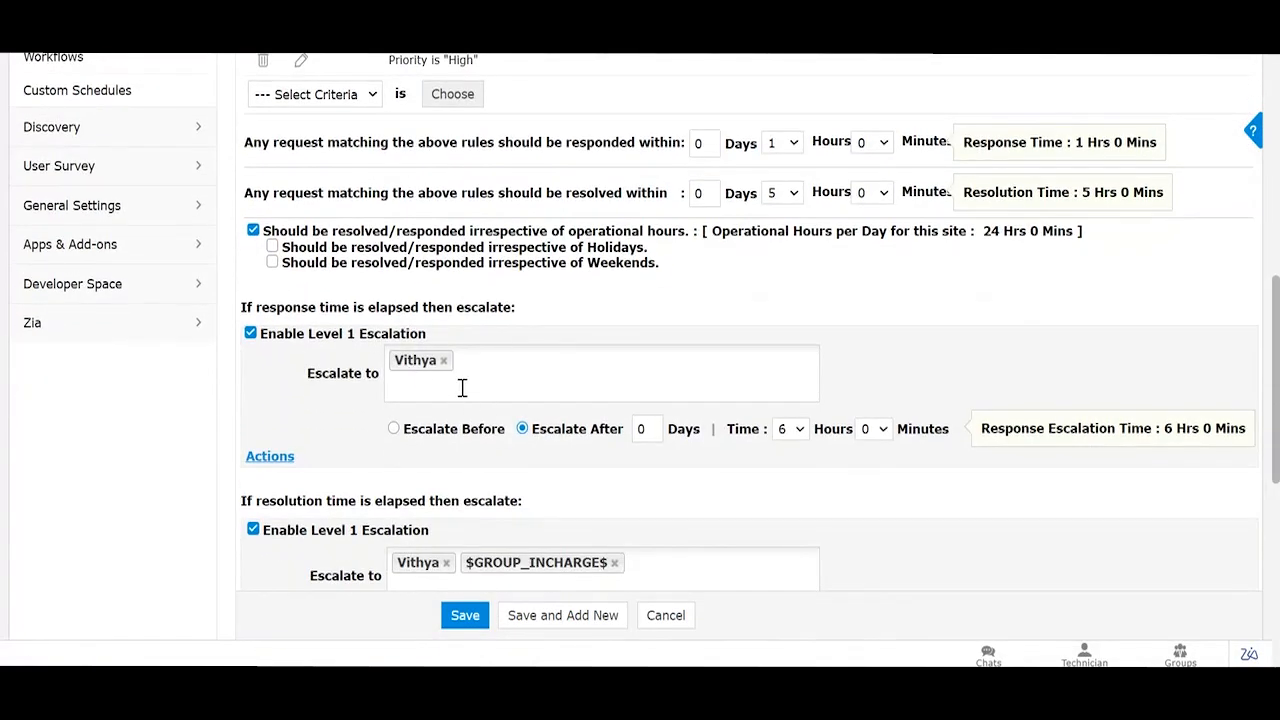
left_click(262, 457)
scroll(620, 362, "down", 3)
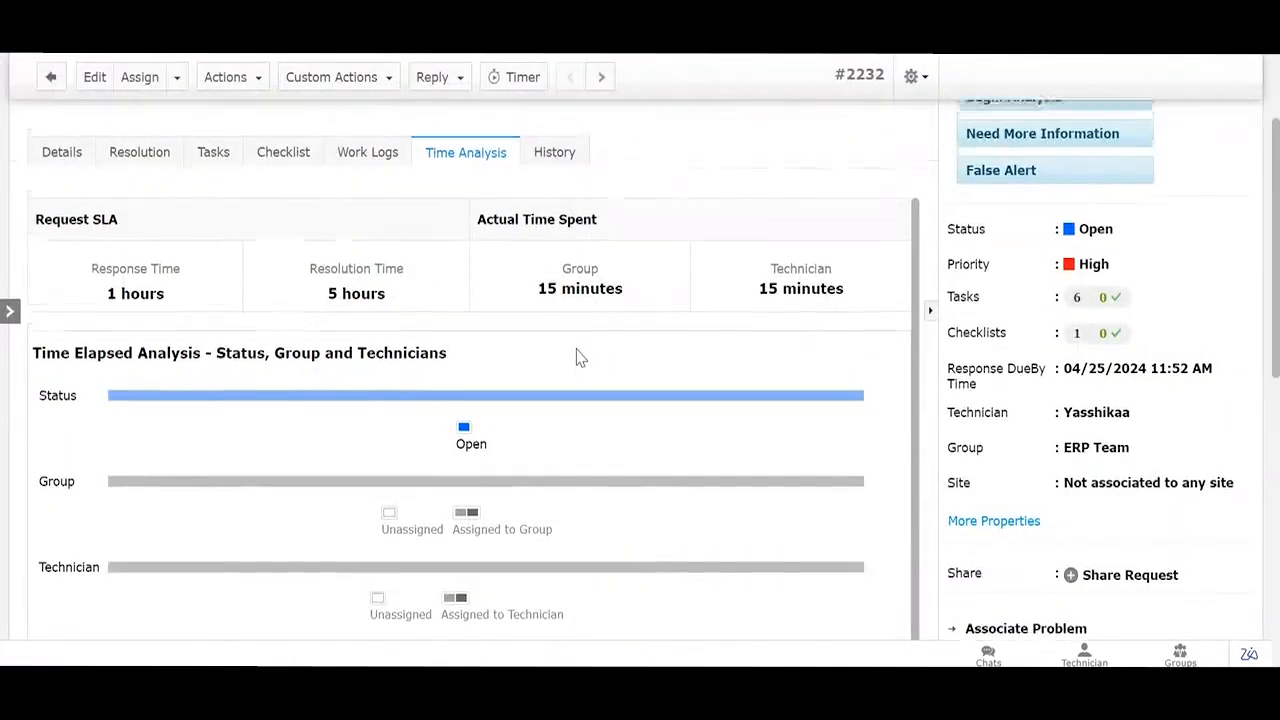
Step: Review request #2232's Details tab properties, then return to the High Level SLA form
scroll(580, 358, "up", 3)
left_click(84, 310)
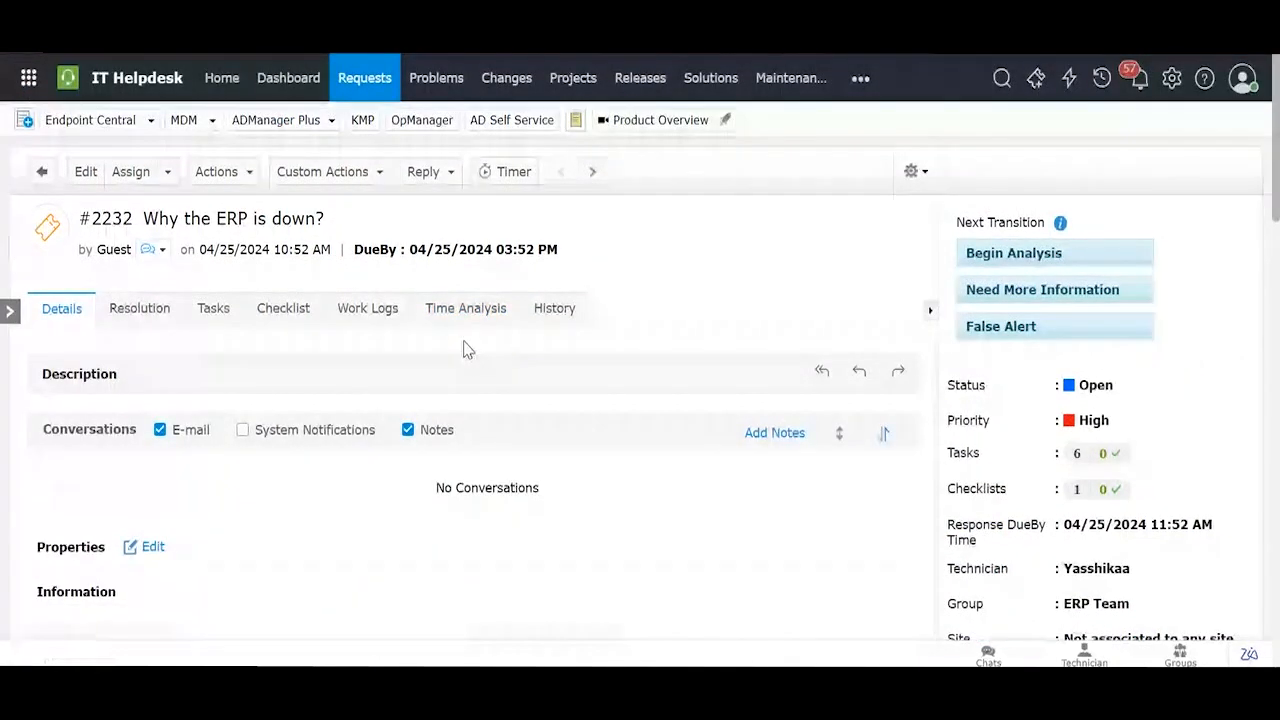
scroll(977, 336, "down", 2)
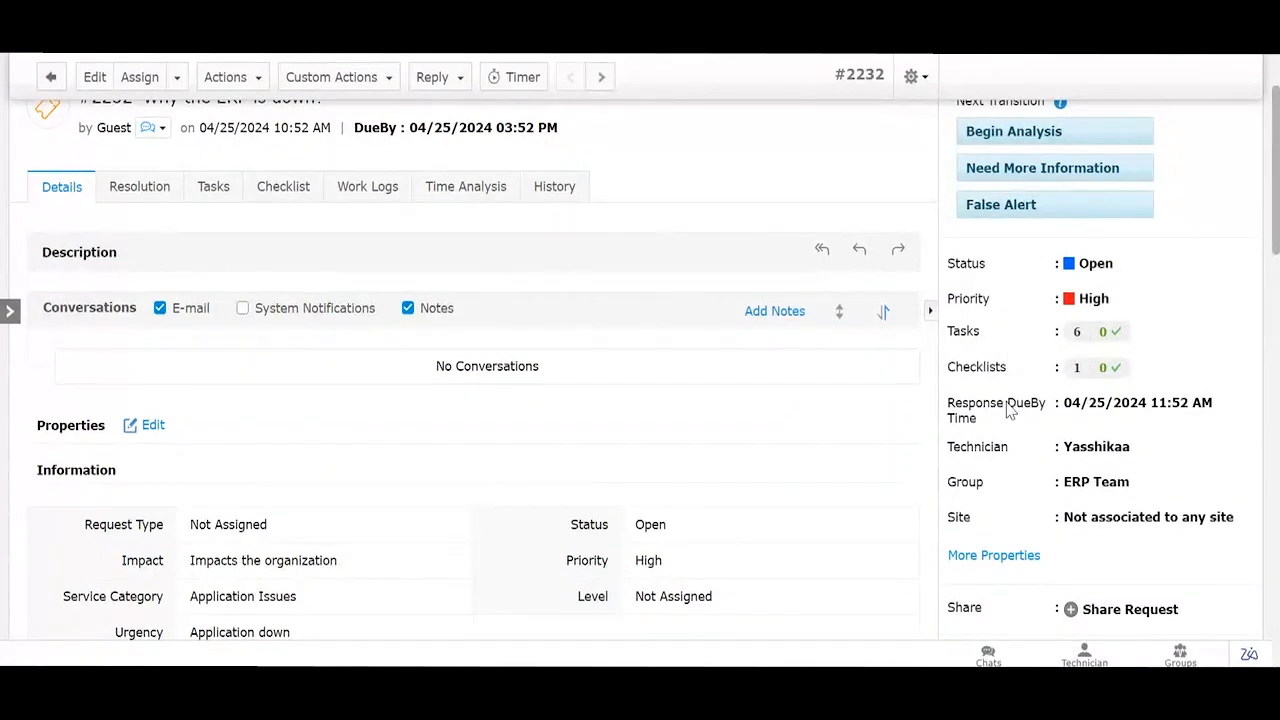
scroll(1008, 410, "up", 1)
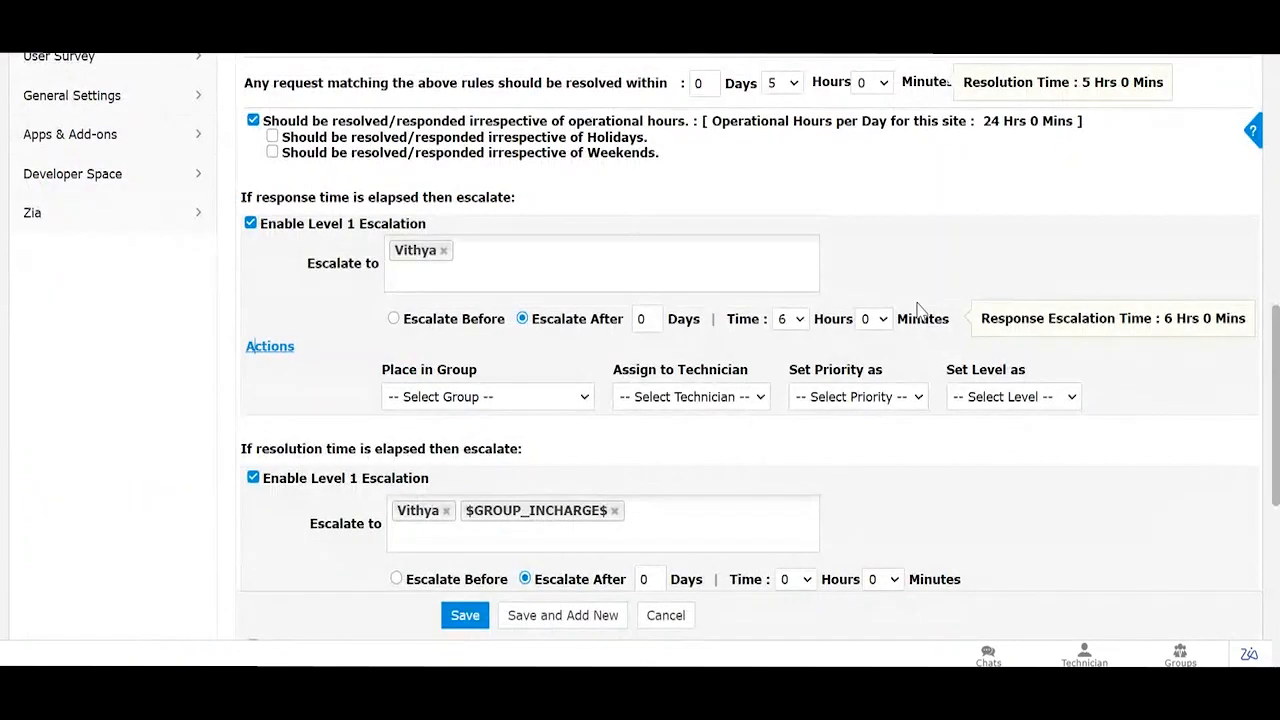
scroll(750, 400, "up", 10)
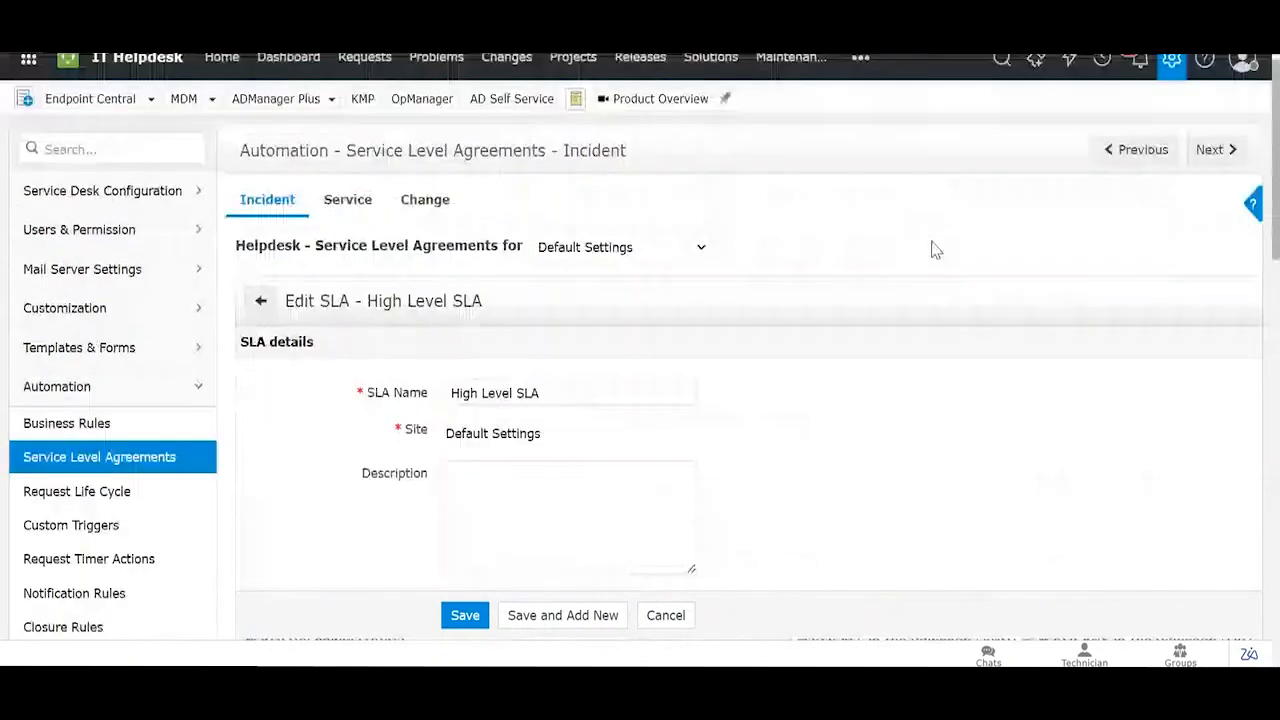
Step: Open the Application Outage Issue 1 draft via Admin > Automation > Request Life Cycle
left_click(1173, 79)
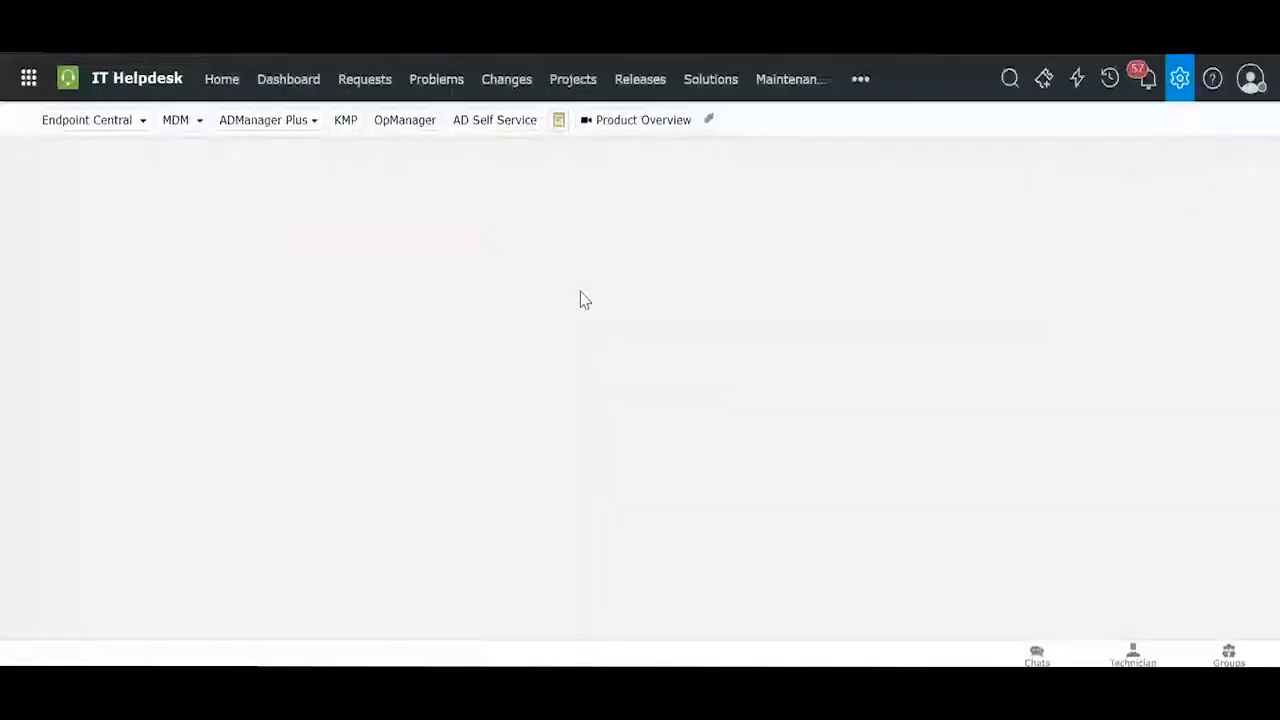
scroll(575, 337, "down", 1)
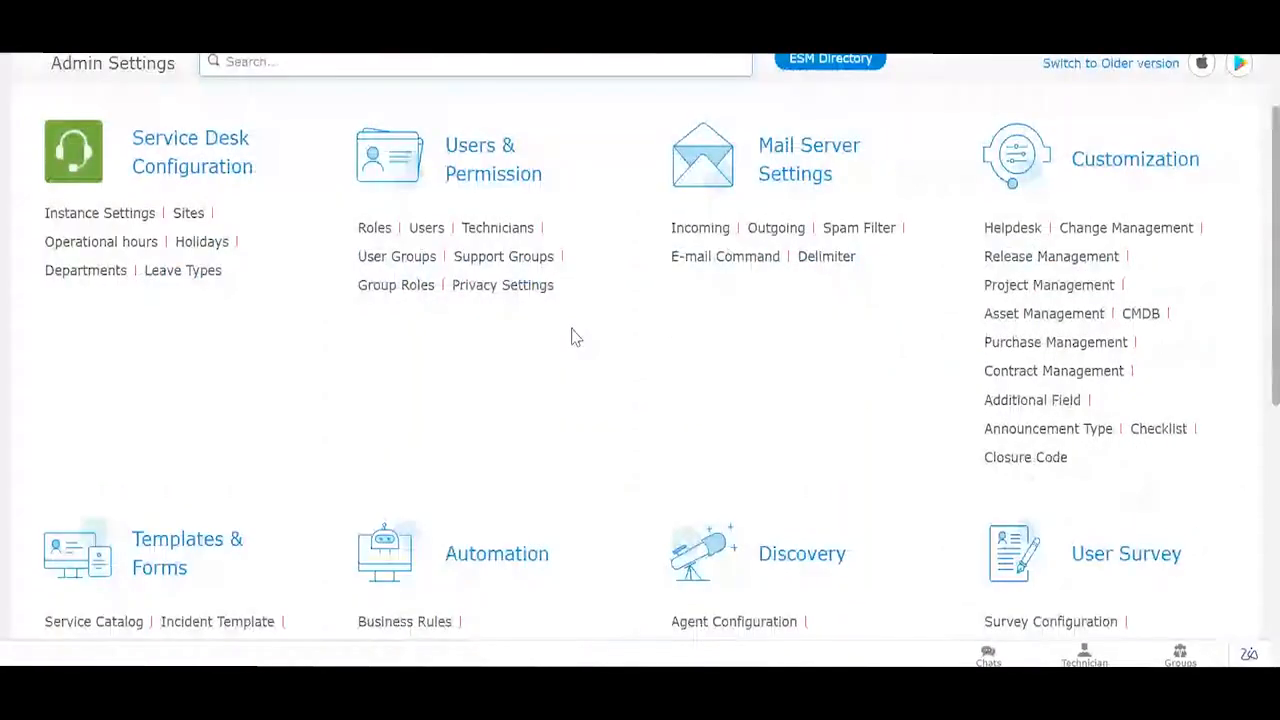
scroll(575, 337, "down", 2)
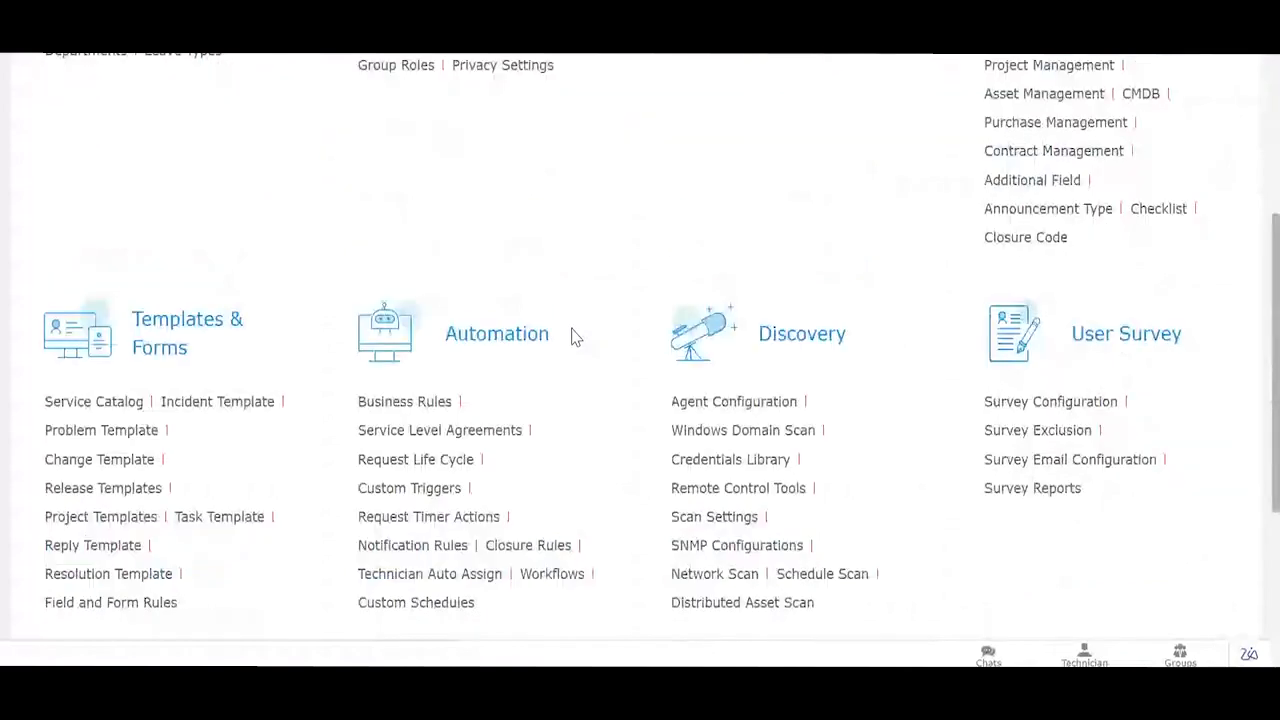
scroll(575, 337, "down", 2)
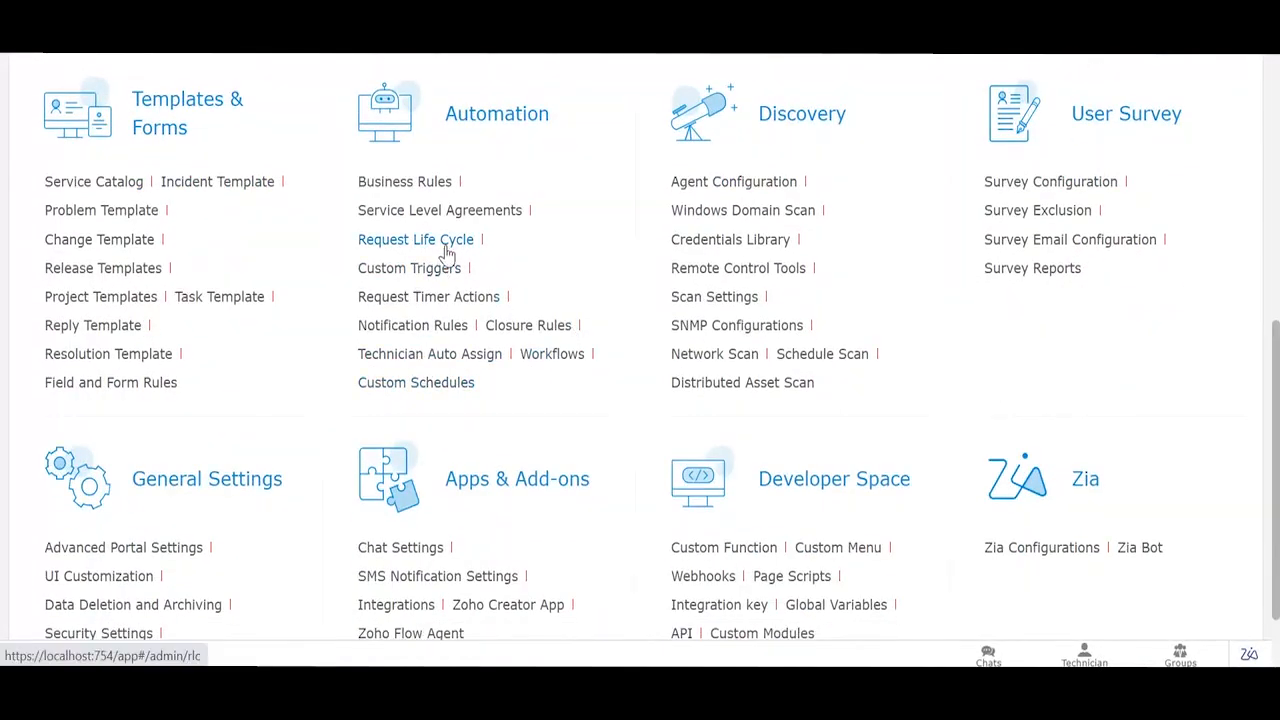
left_click(449, 250)
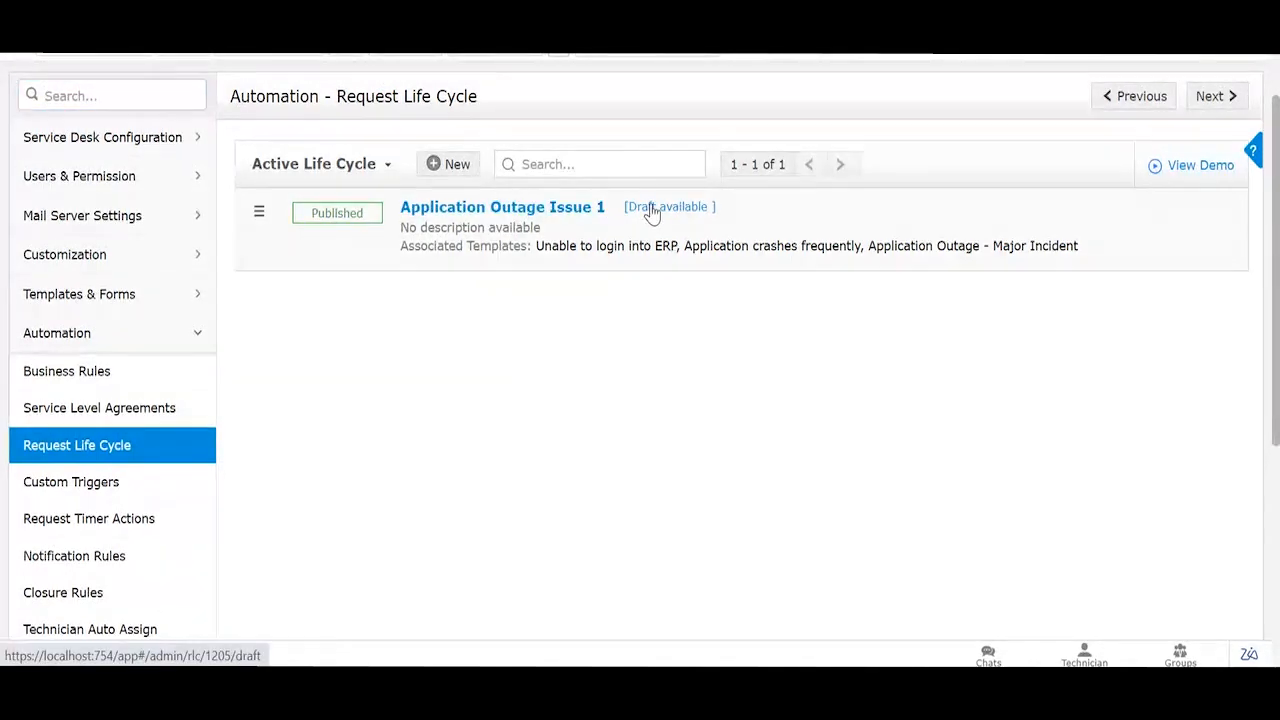
left_click(648, 250)
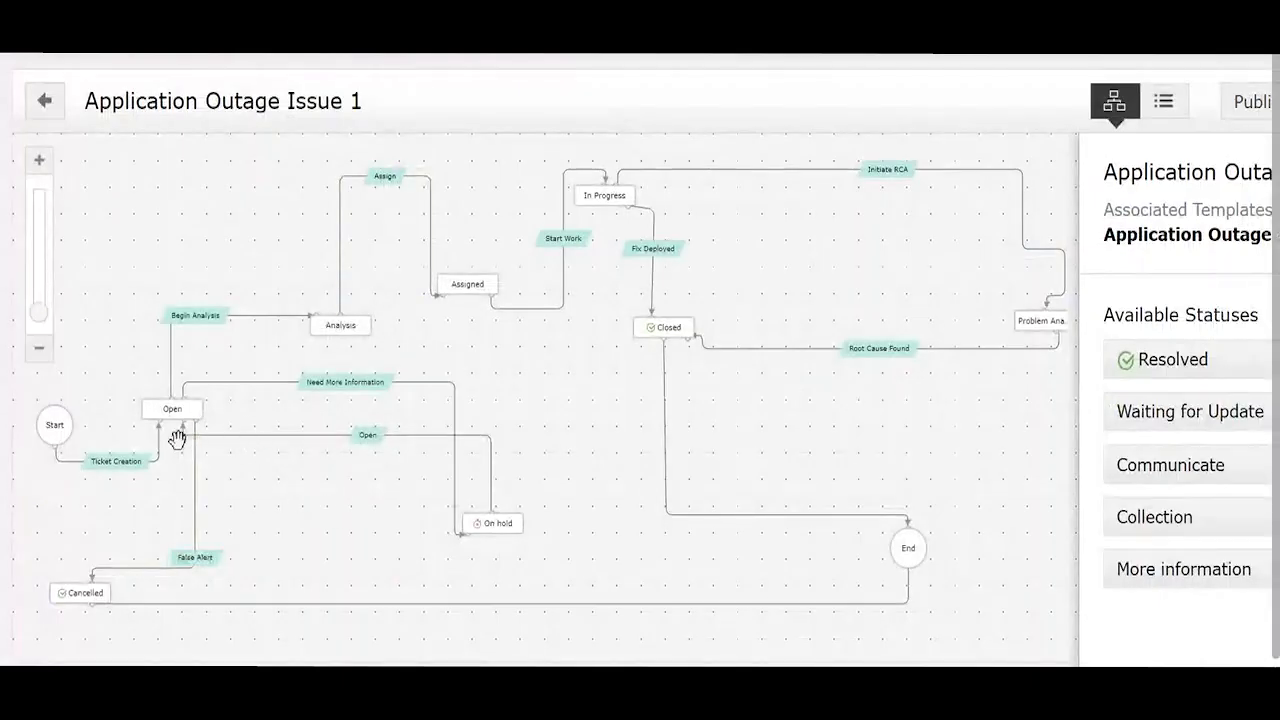
Step: Select the Open status node to highlight its Begin Analysis and False Alert transitions
left_click(174, 408)
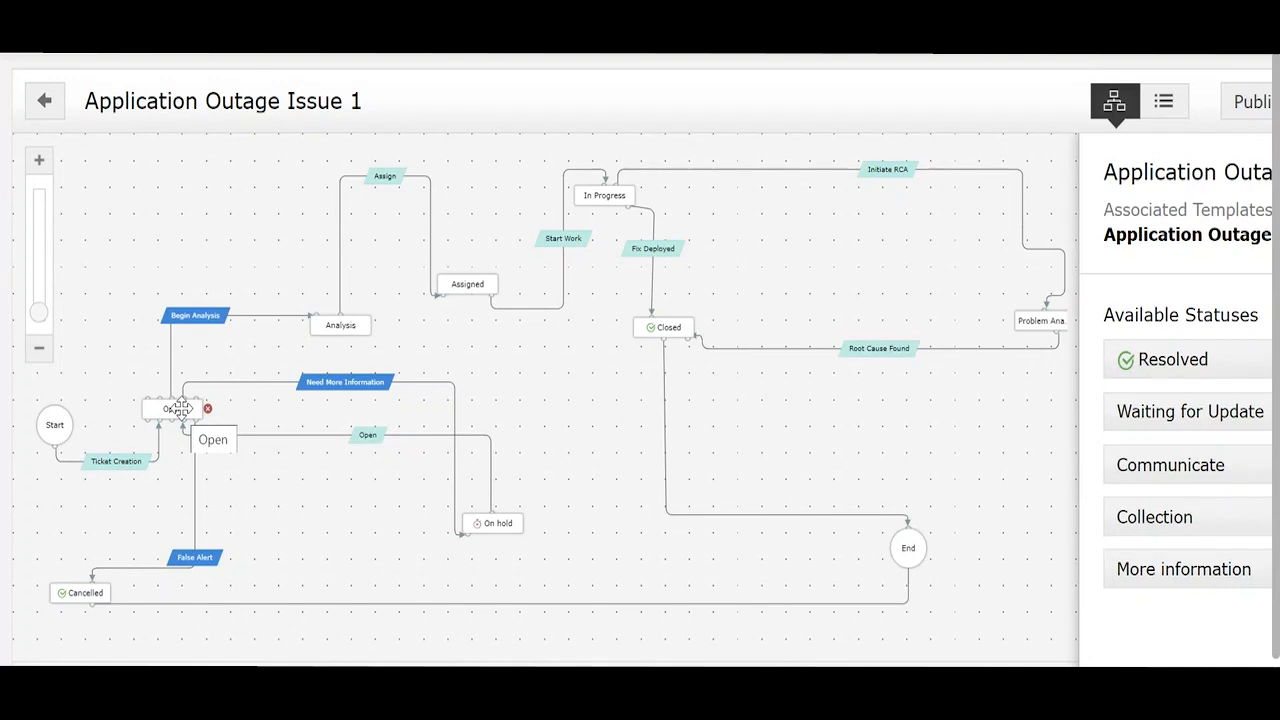
Step: Select the False Alert transition, then open the Need More Information transition's settings
left_click(196, 560)
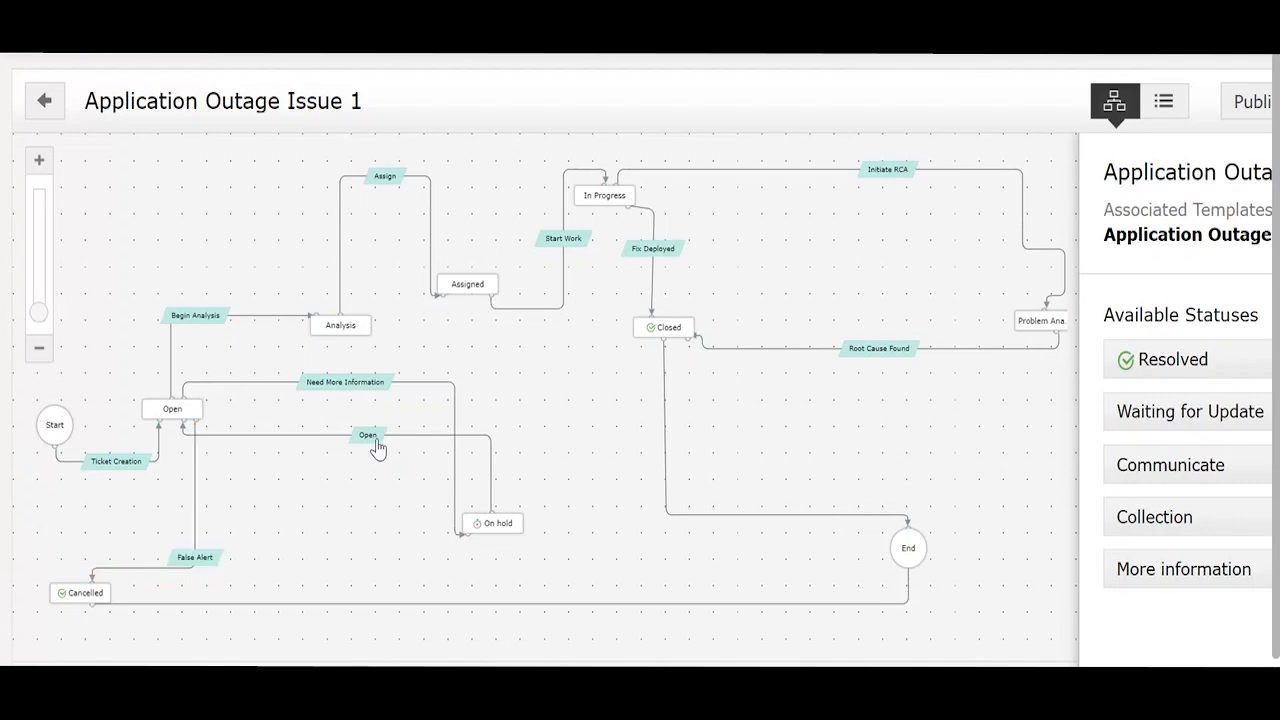
left_click(352, 388)
scroll(626, 406, "right", 5)
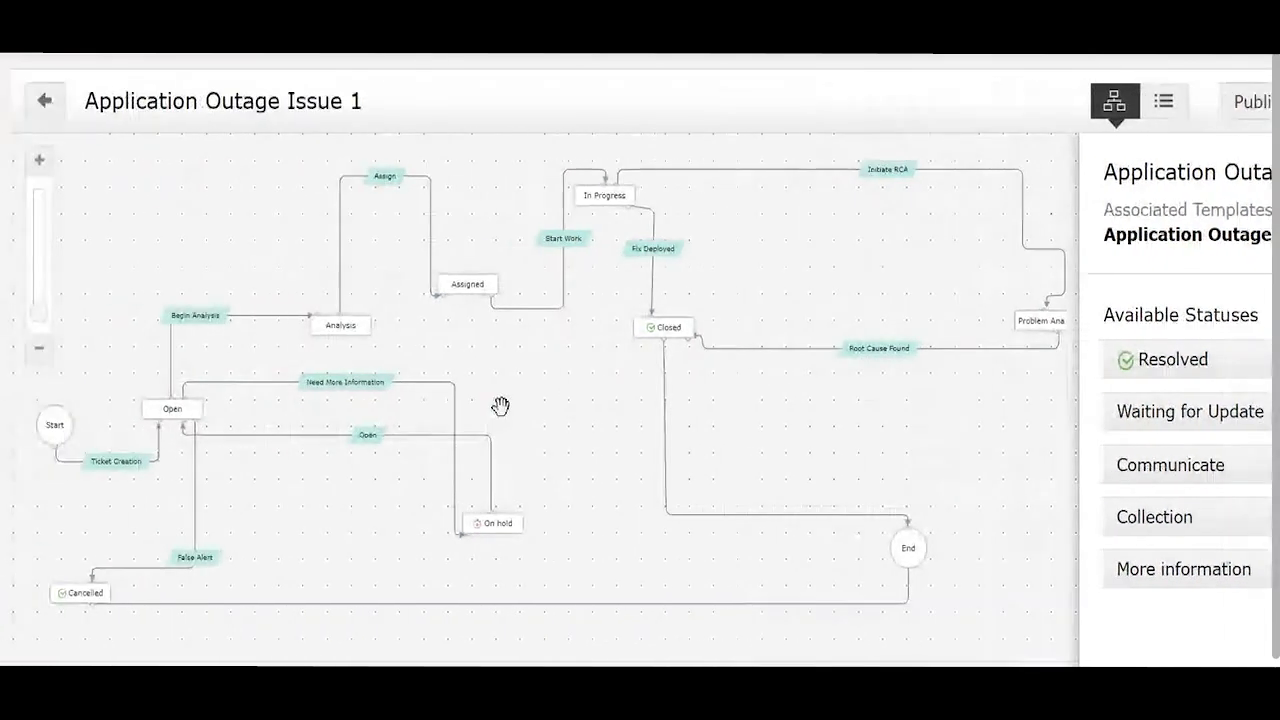
left_click(6, 383)
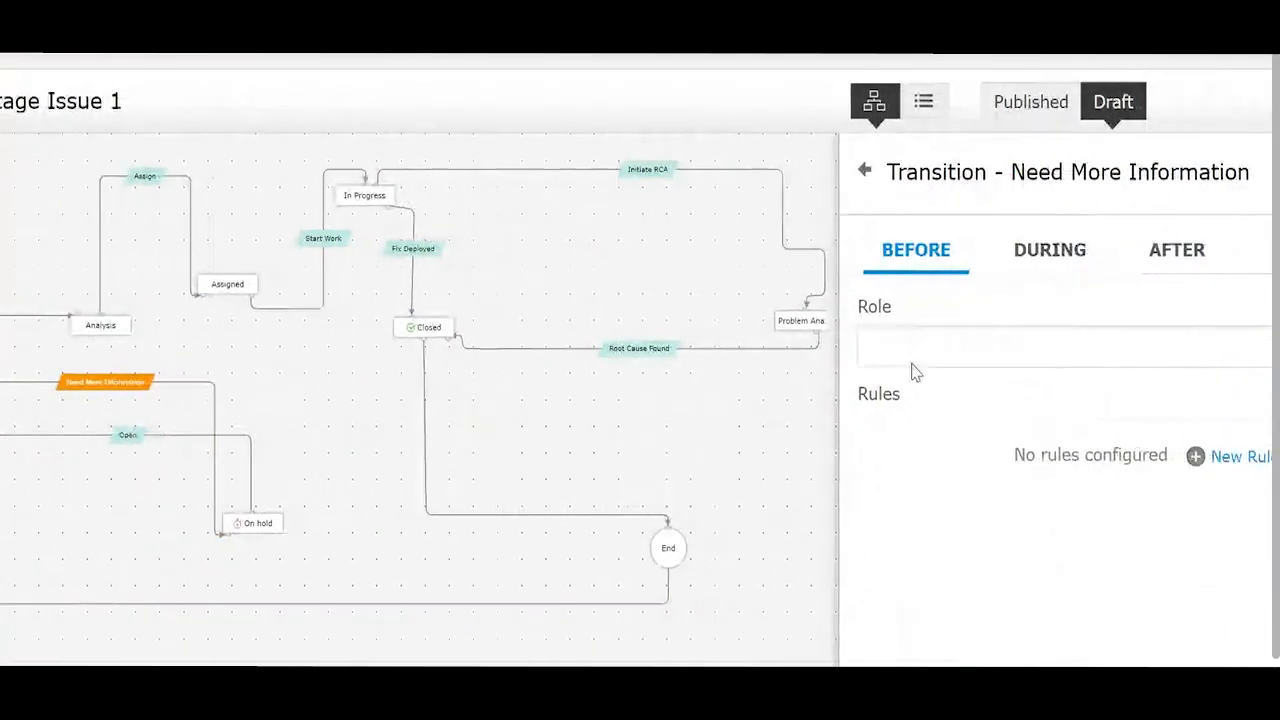
Step: Review the AFTER-tab Notify Requester rule, then select the Begin Analysis and Assign transitions
left_click(1155, 276)
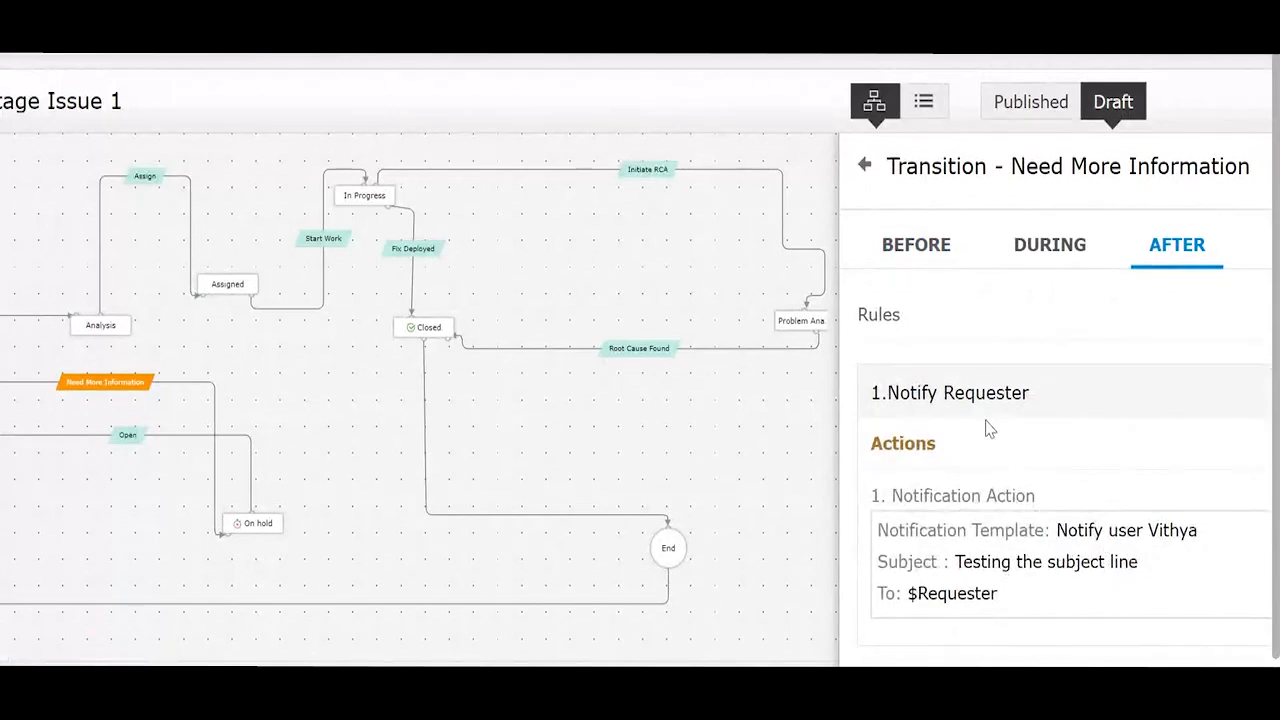
scroll(698, 360, "left", 2)
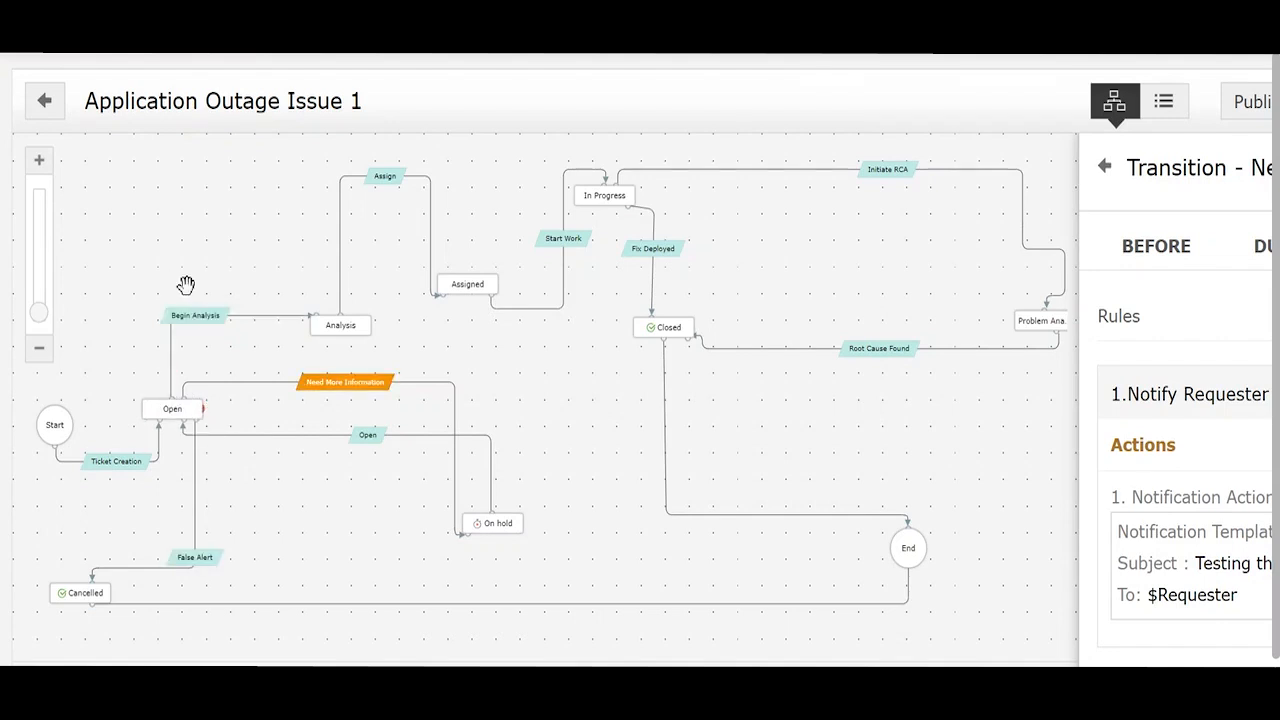
left_click(195, 328)
left_click(381, 184)
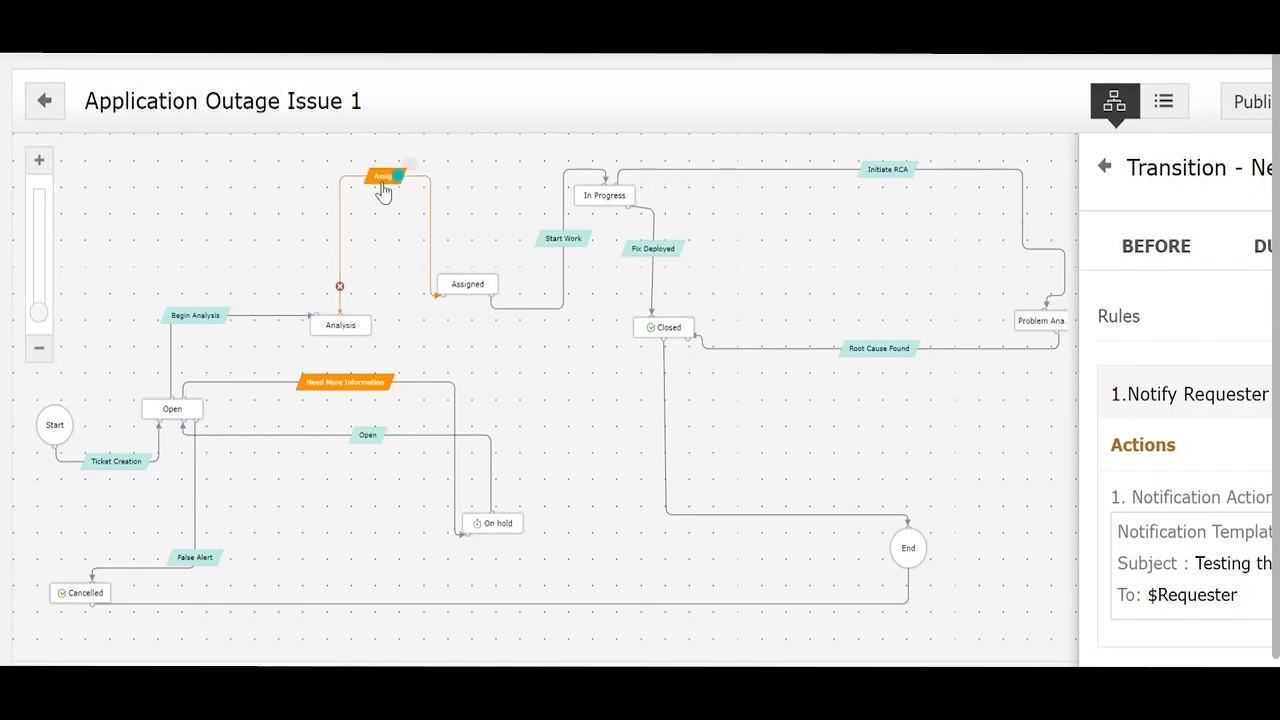
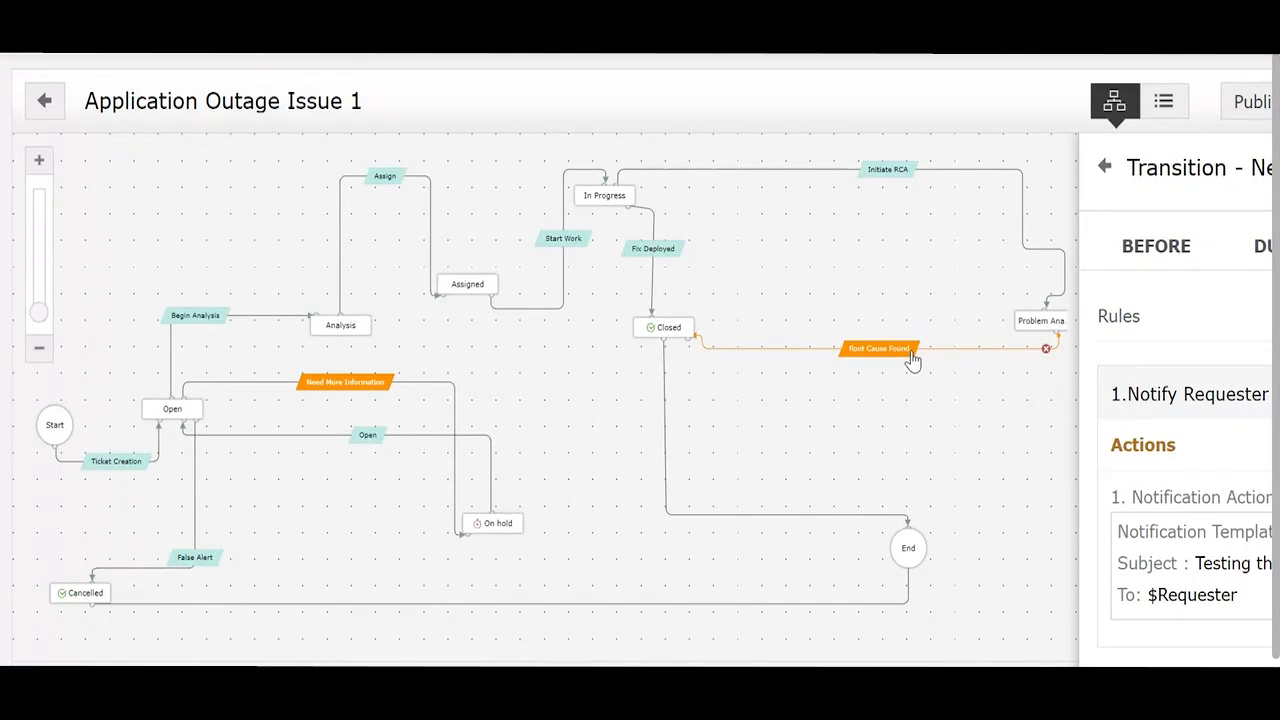
Step: Move request #2232 to Analysis with the comment 'Begin', then review its six open tasks
left_click(734, 331)
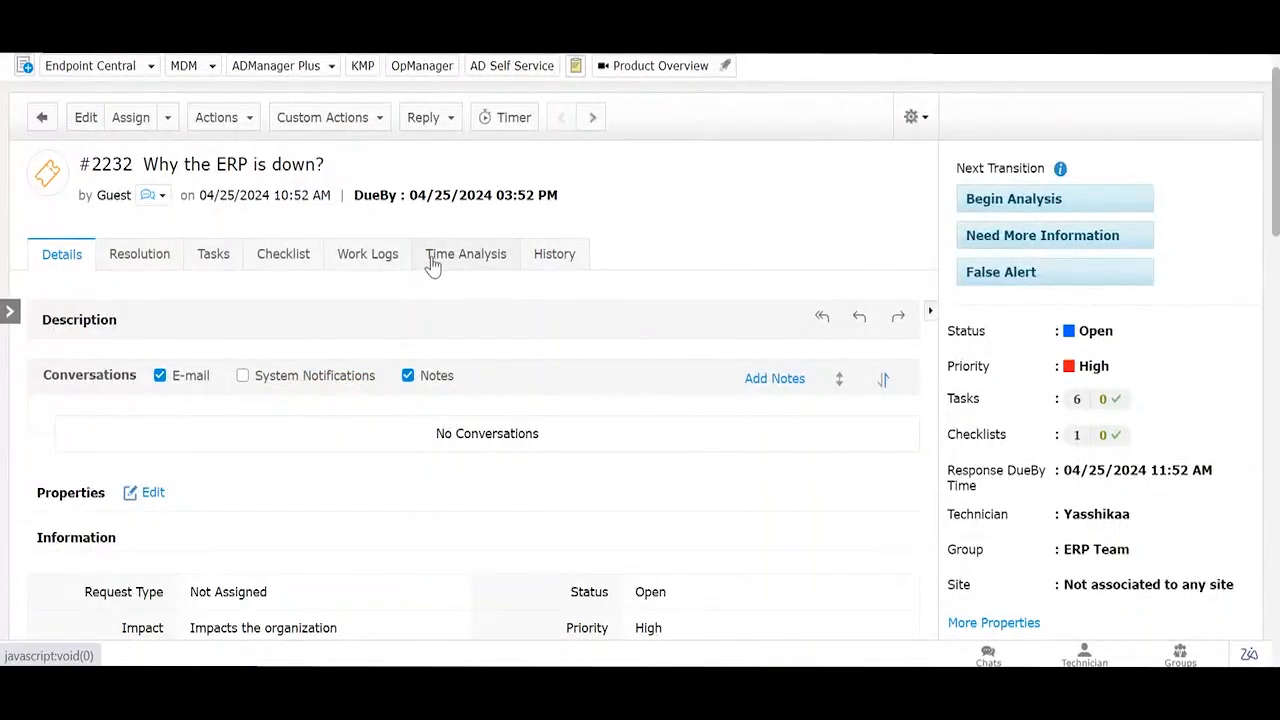
left_click(992, 209)
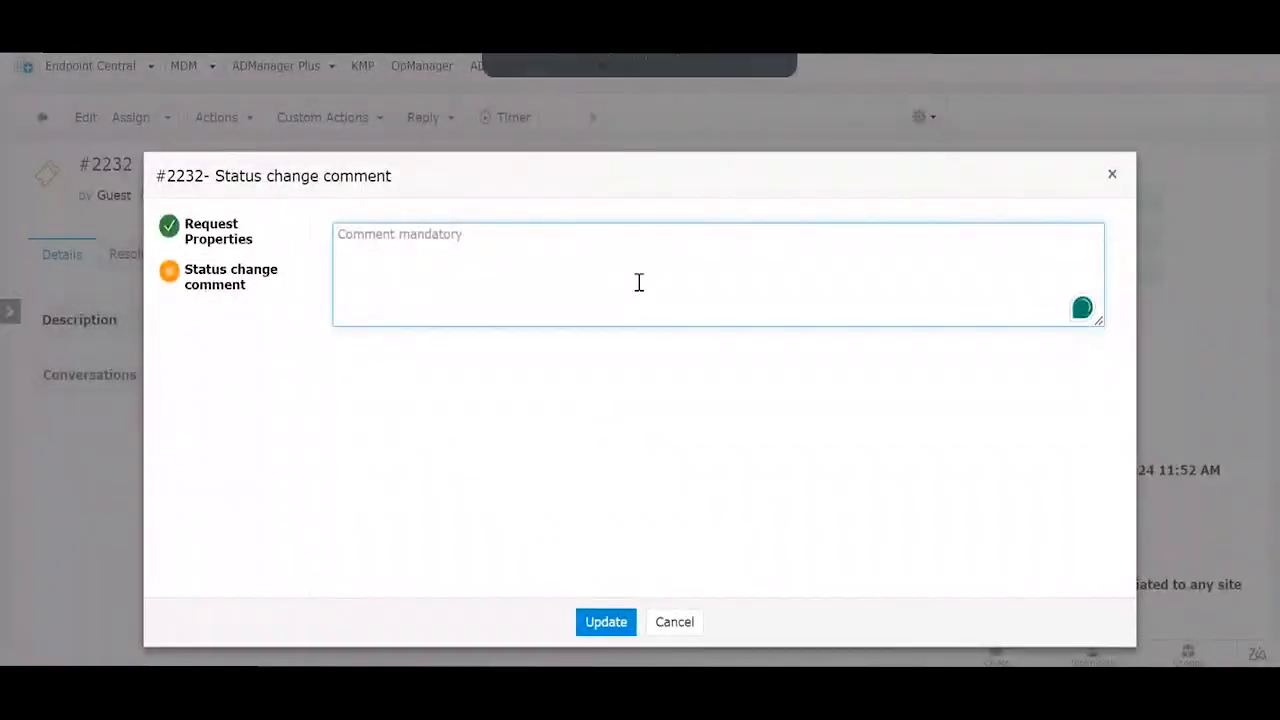
type("B")
key("BackSpace")
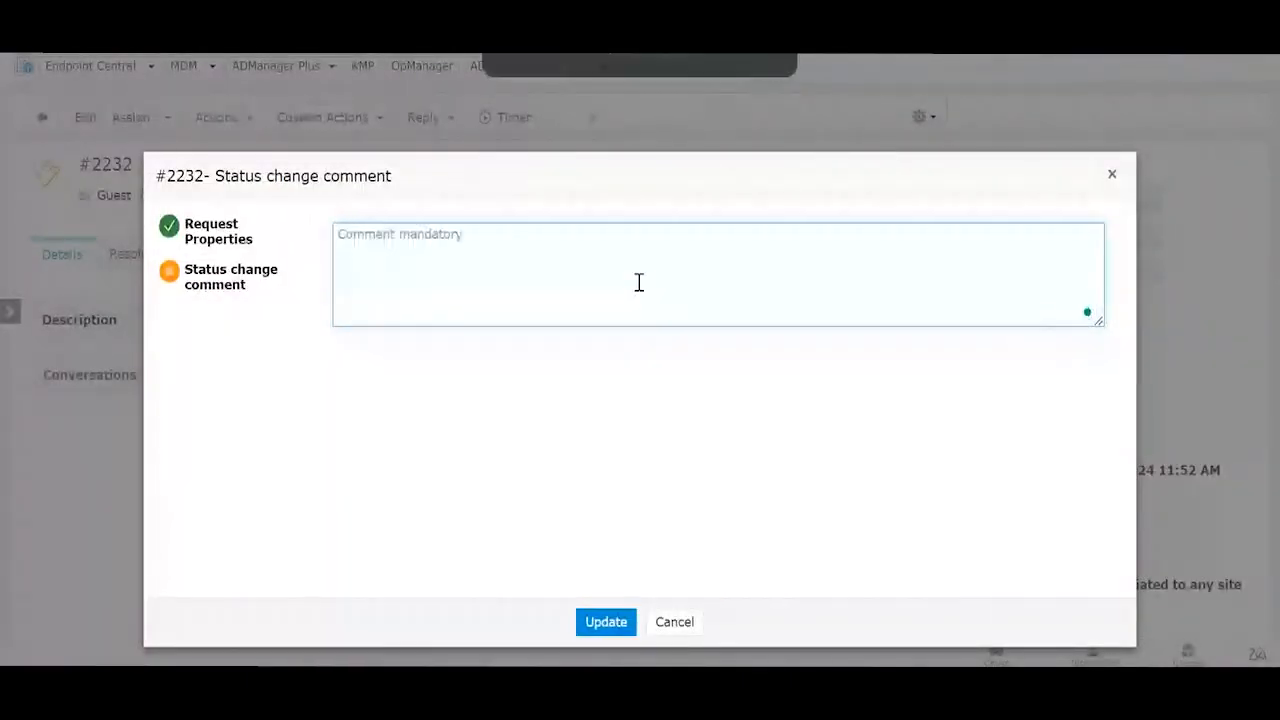
type("Begin")
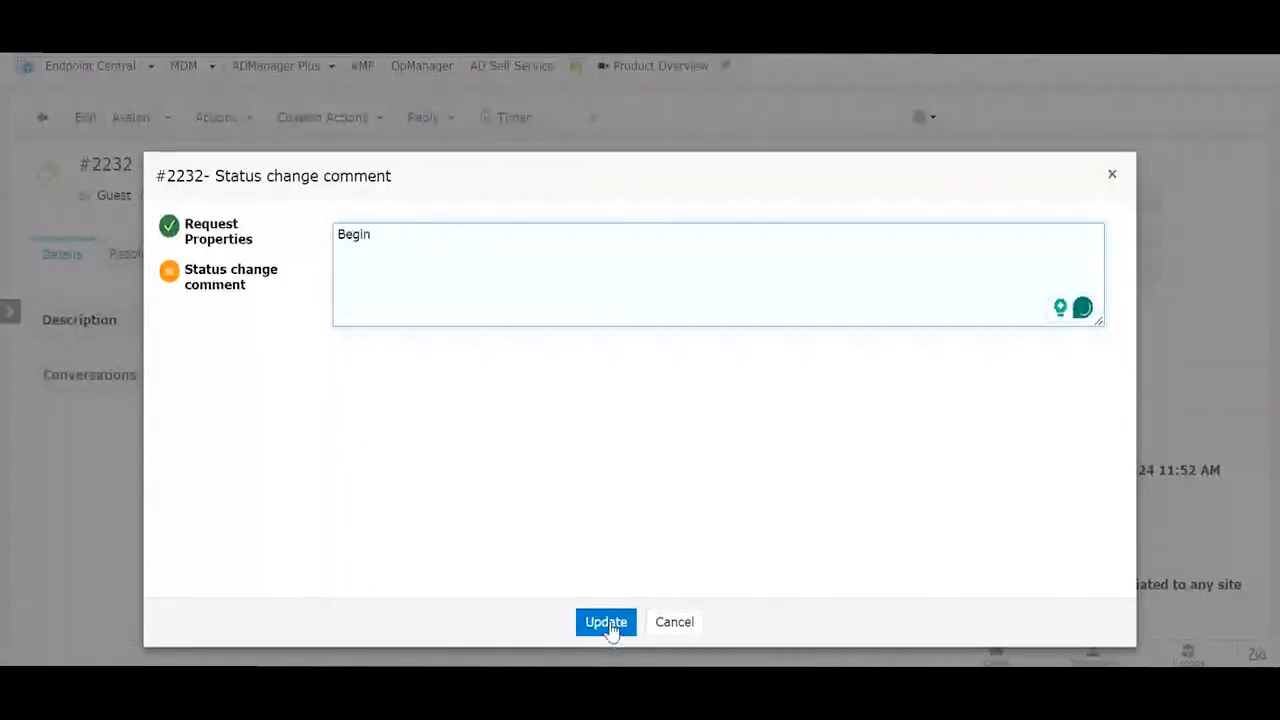
left_click(606, 621)
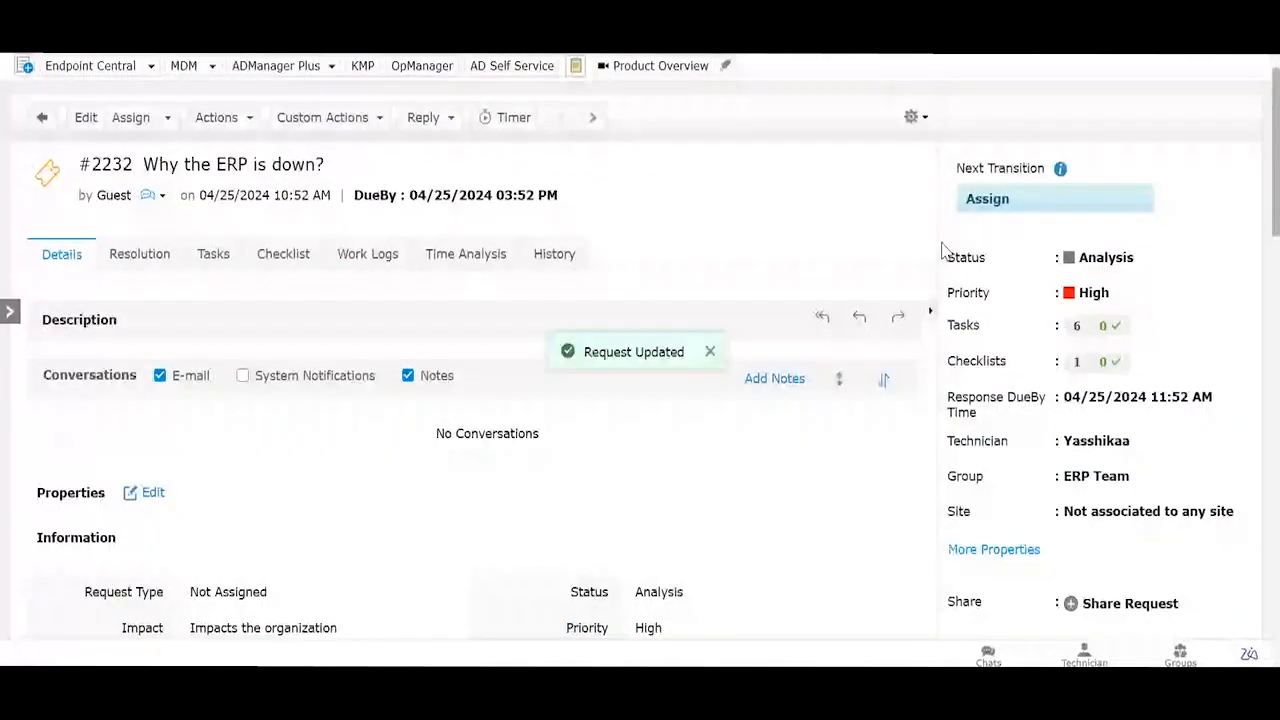
left_click(139, 254)
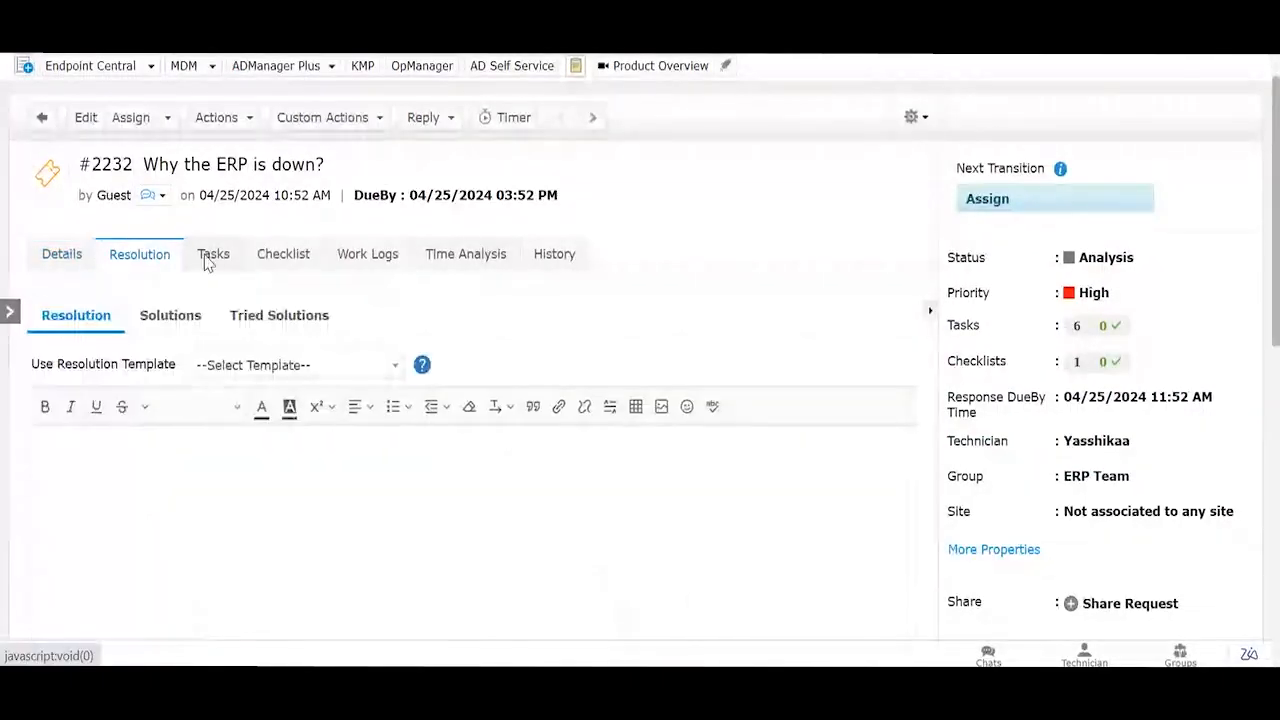
left_click(206, 258)
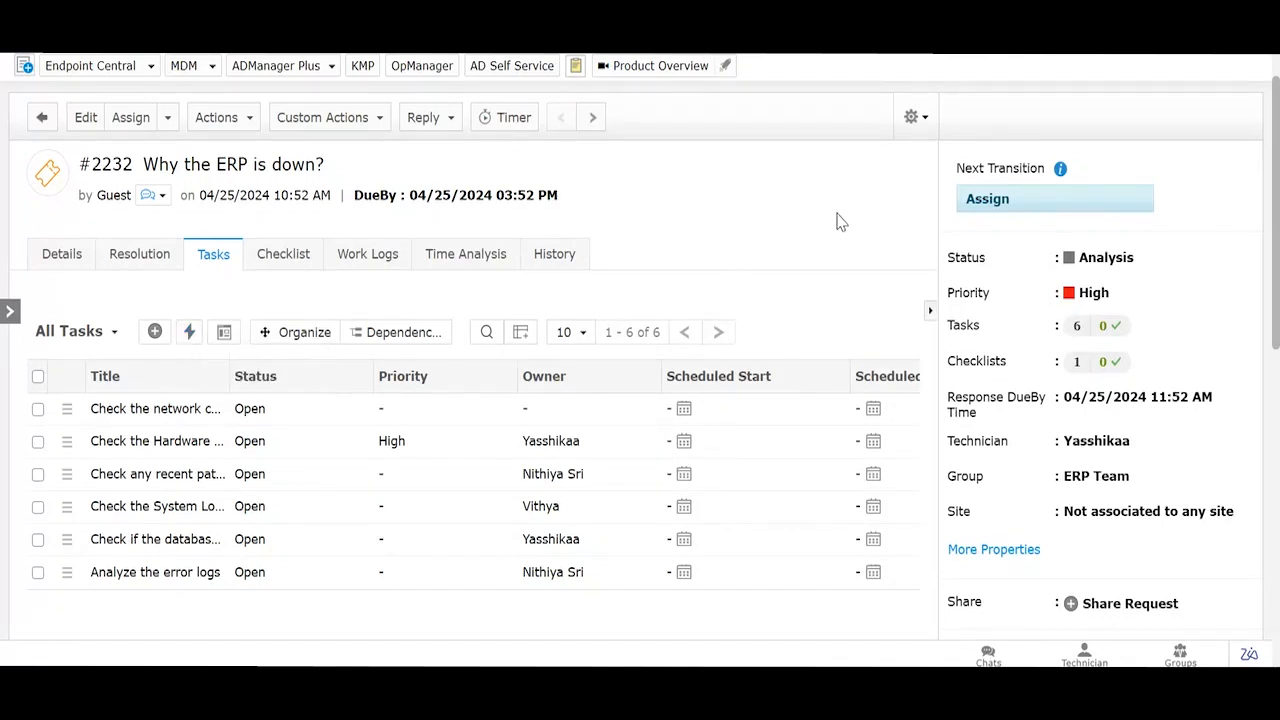
Step: Apply the Assign transition to request #2232 with the comment 'Assigned'
left_click(970, 208)
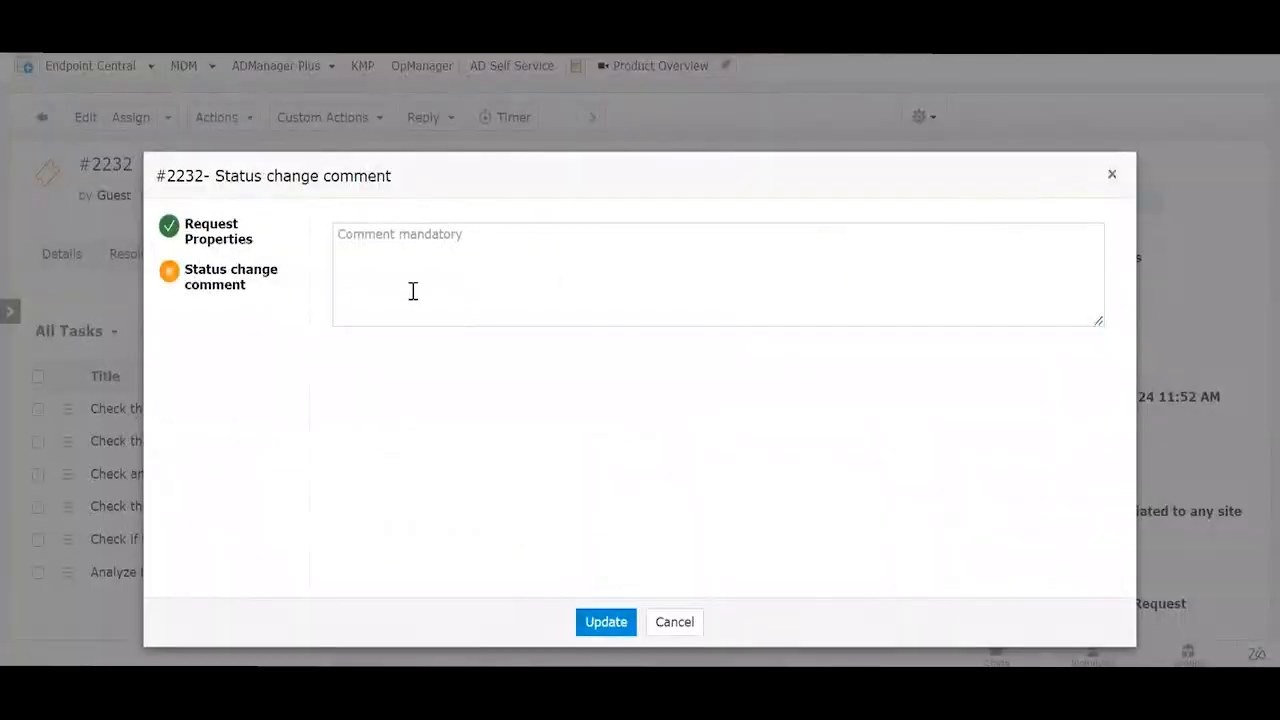
left_click(412, 288)
type("Assigned")
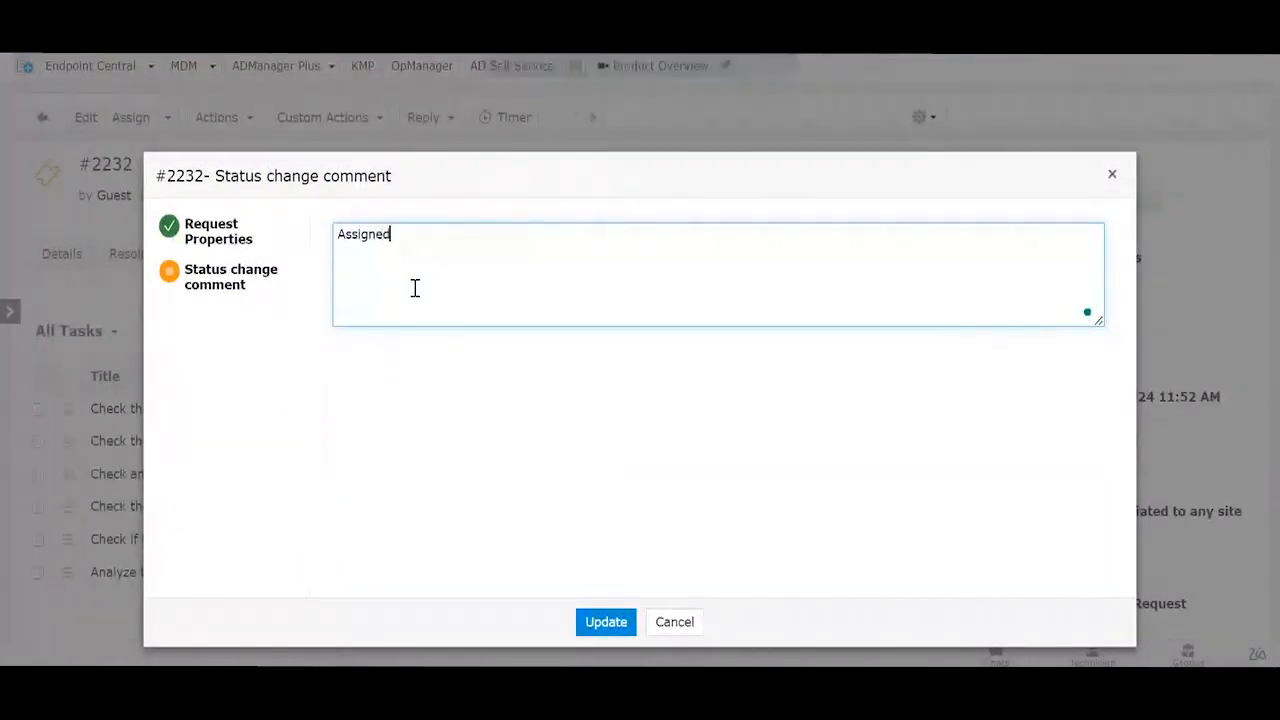
left_click(607, 622)
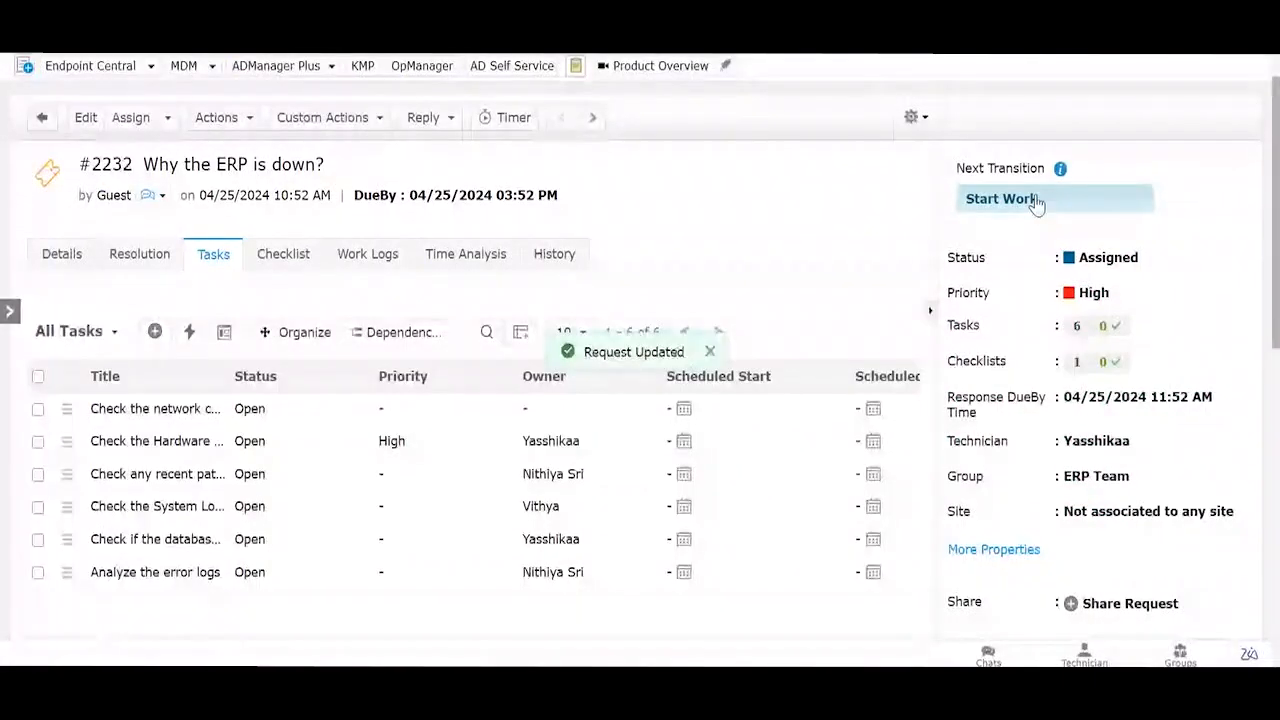
Step: Start work on the request, moving it to In Progress with the comment 'Work'
left_click(1036, 203)
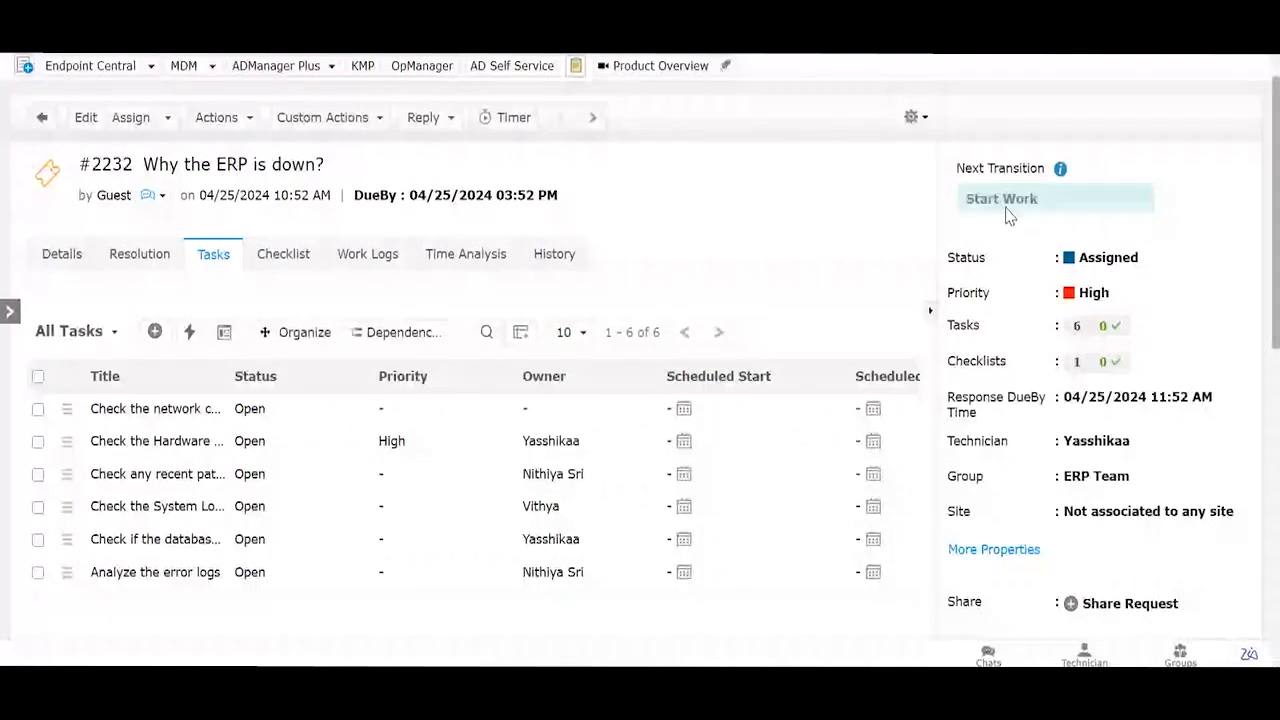
left_click(489, 277)
type("Work")
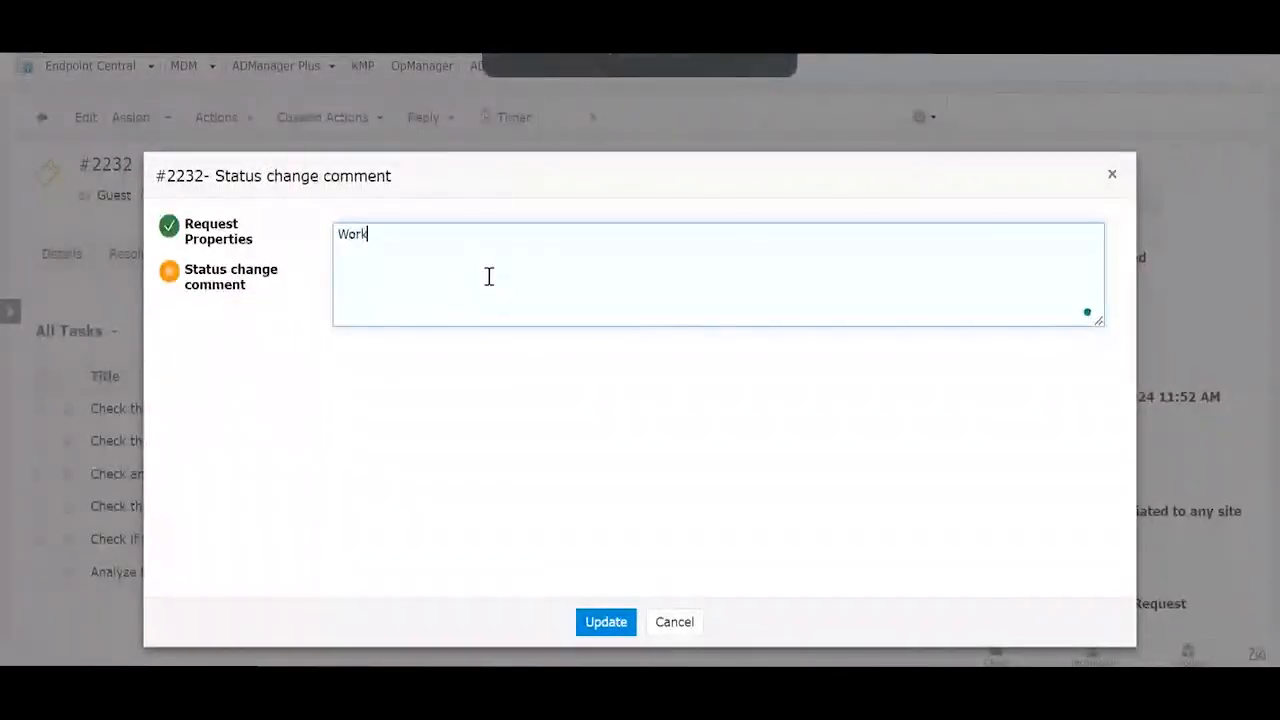
left_click(589, 620)
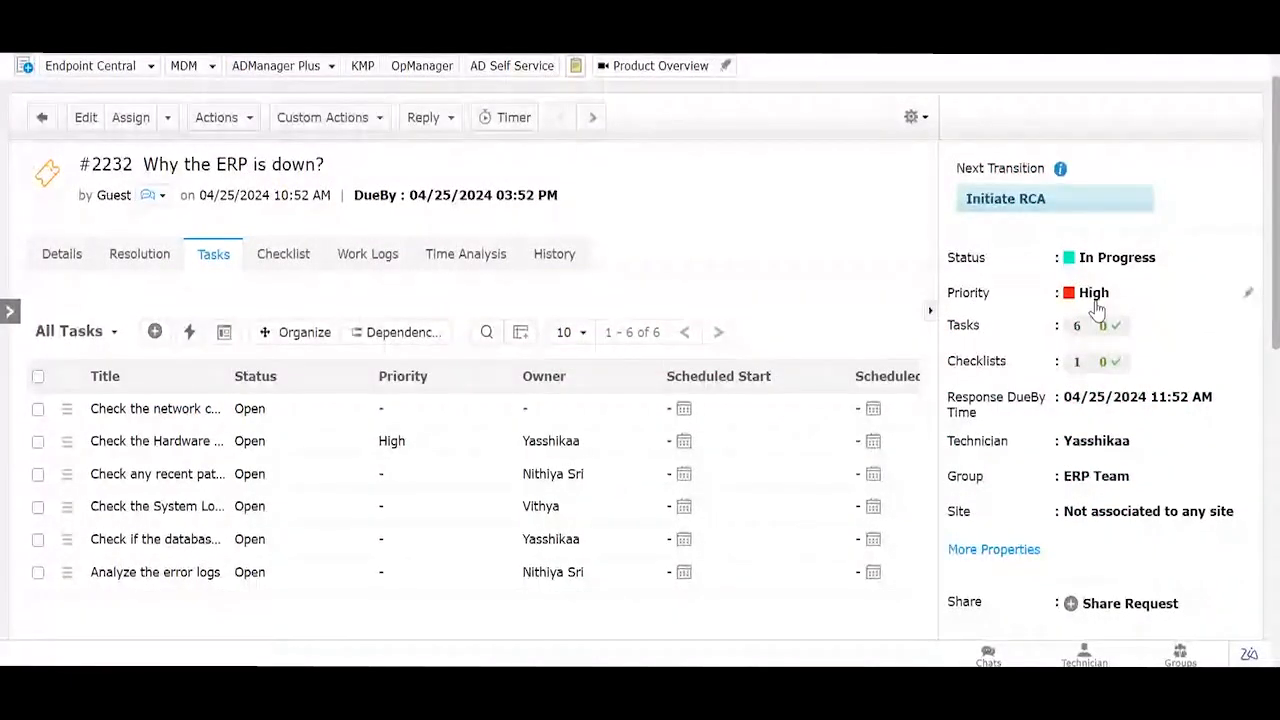
Step: Initiate RCA, moving the request to Problem Analysis with the comment 'RCA'
left_click(1046, 211)
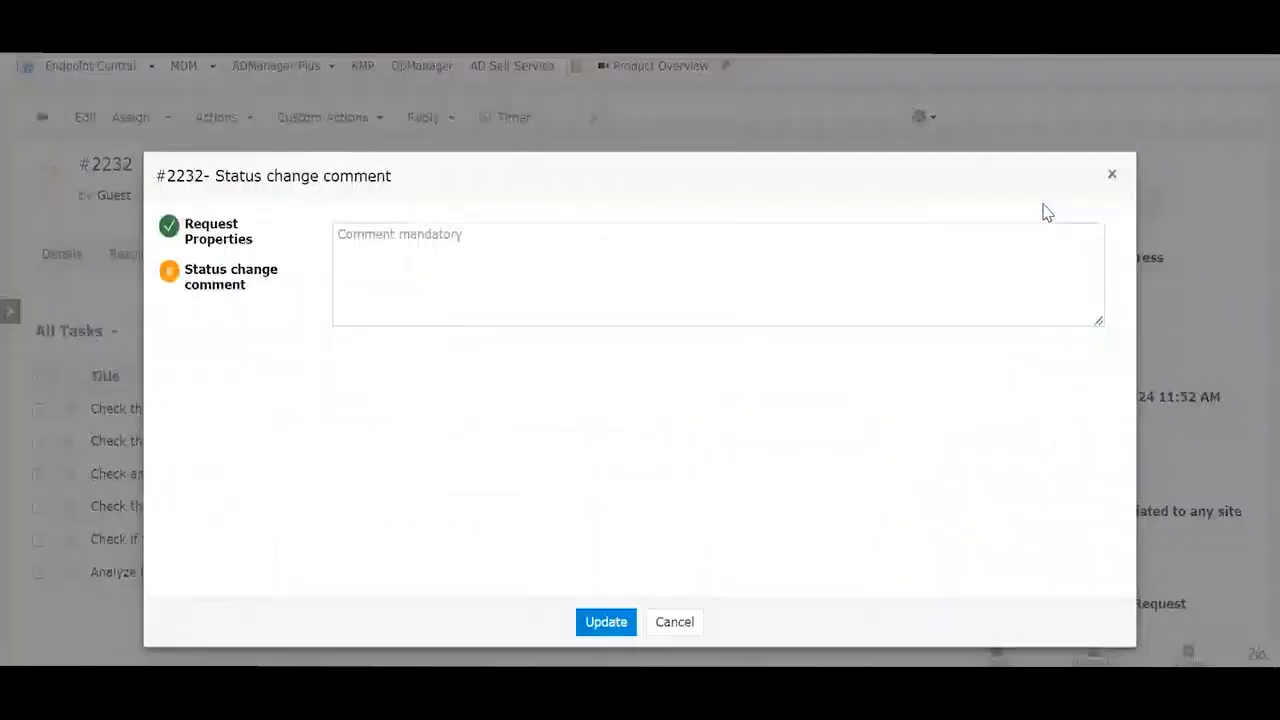
left_click(654, 307)
type("RCA")
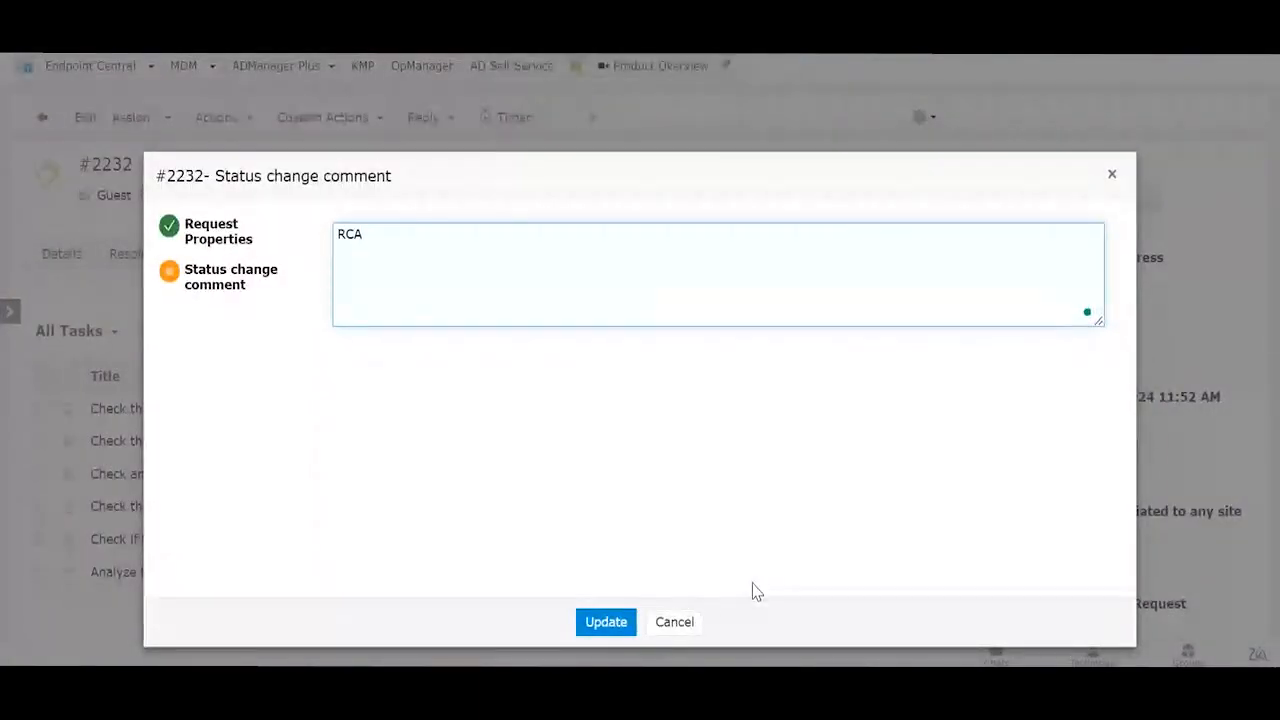
left_click(595, 623)
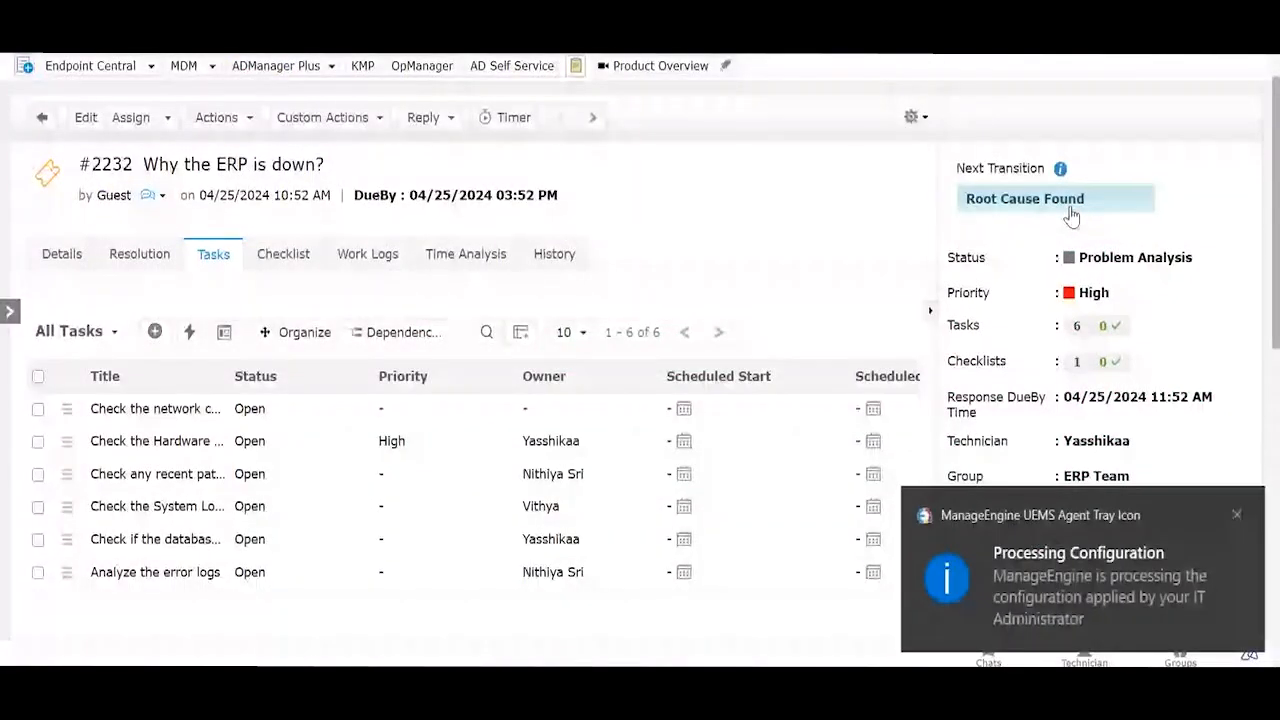
Step: Dismiss the Processing Configuration notification and scroll the request panel down to Associate Problem
left_click(1236, 516)
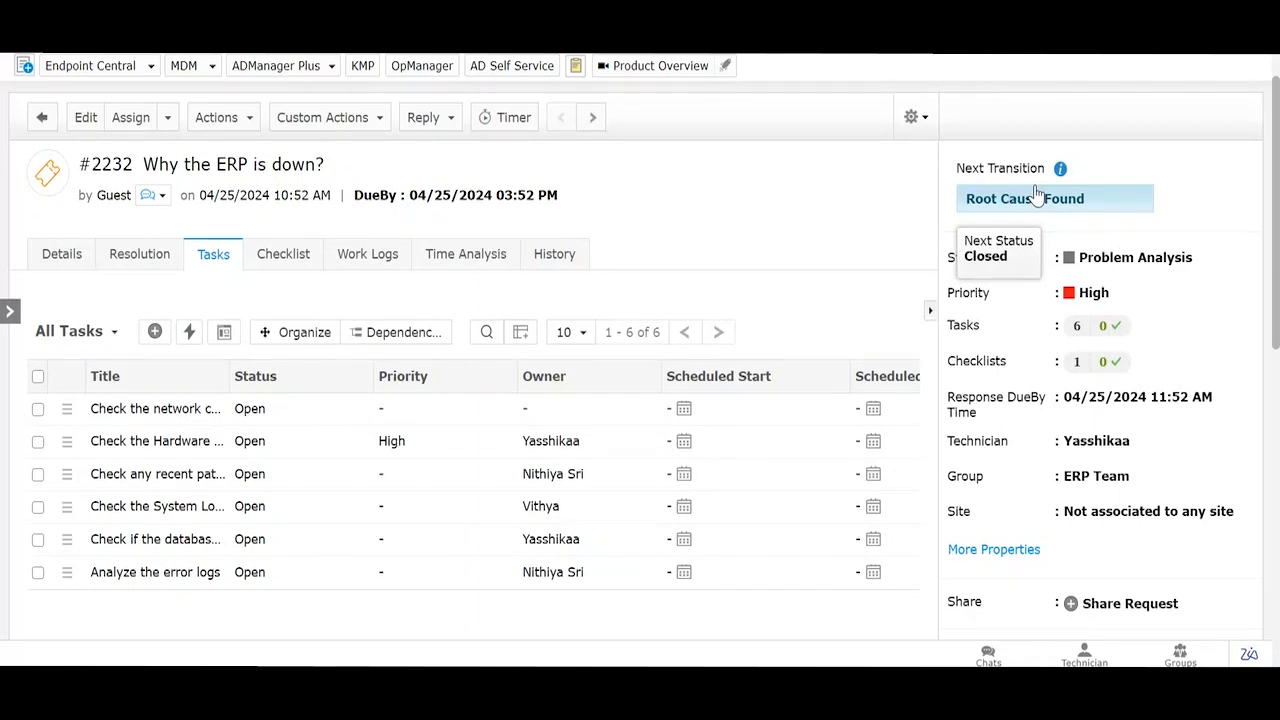
scroll(1000, 470, "down", 2)
mouse_move(1070, 437)
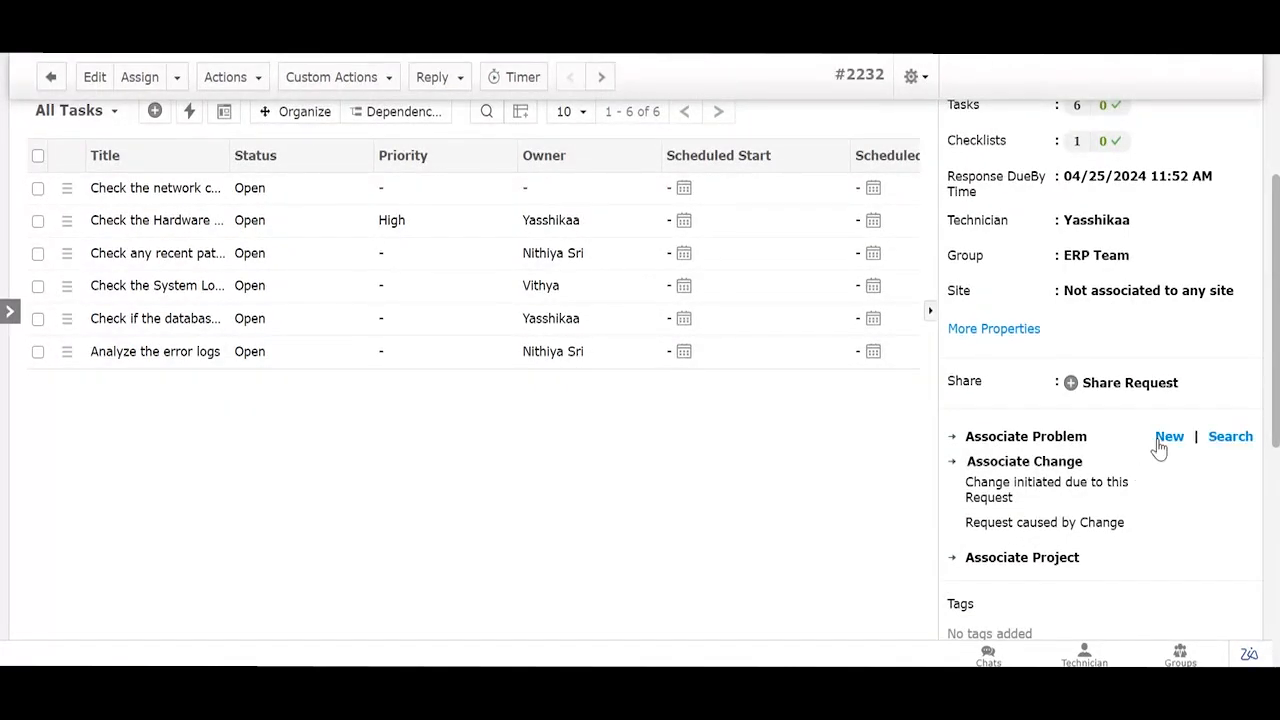
Step: Create a new problem from request #2232 keeping only request details, then open problem #19
left_click(1165, 436)
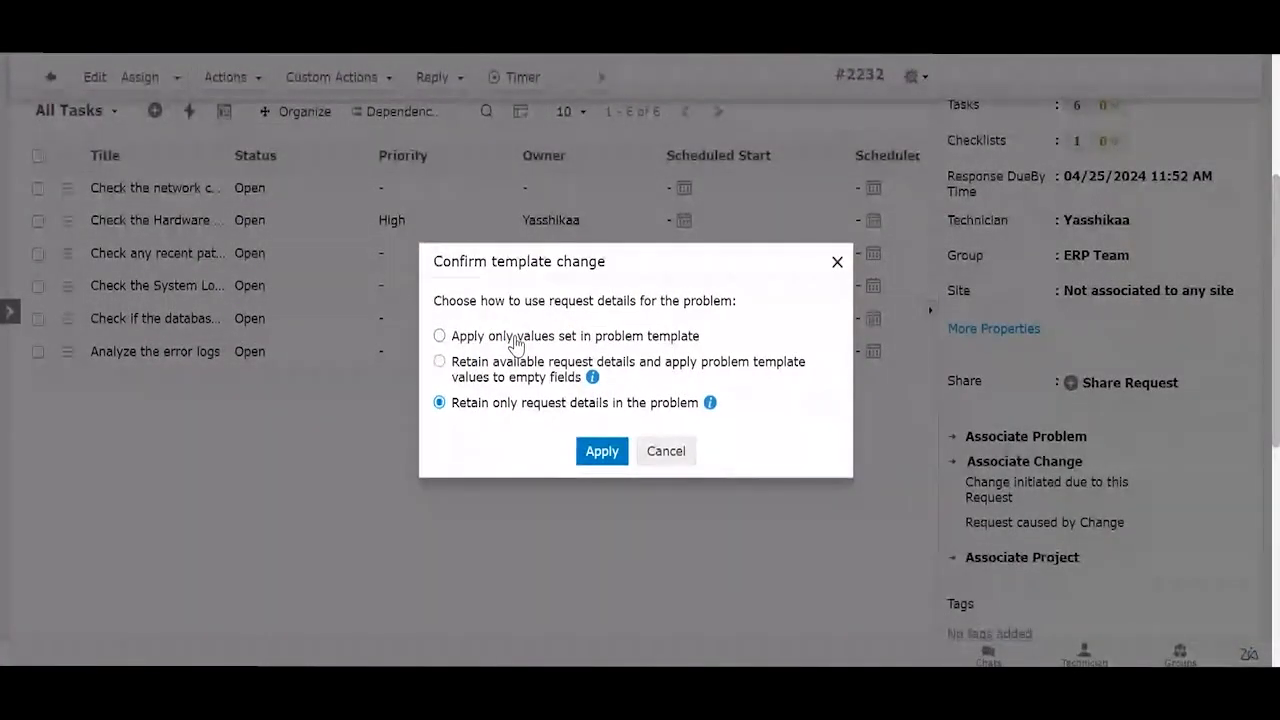
left_click(601, 452)
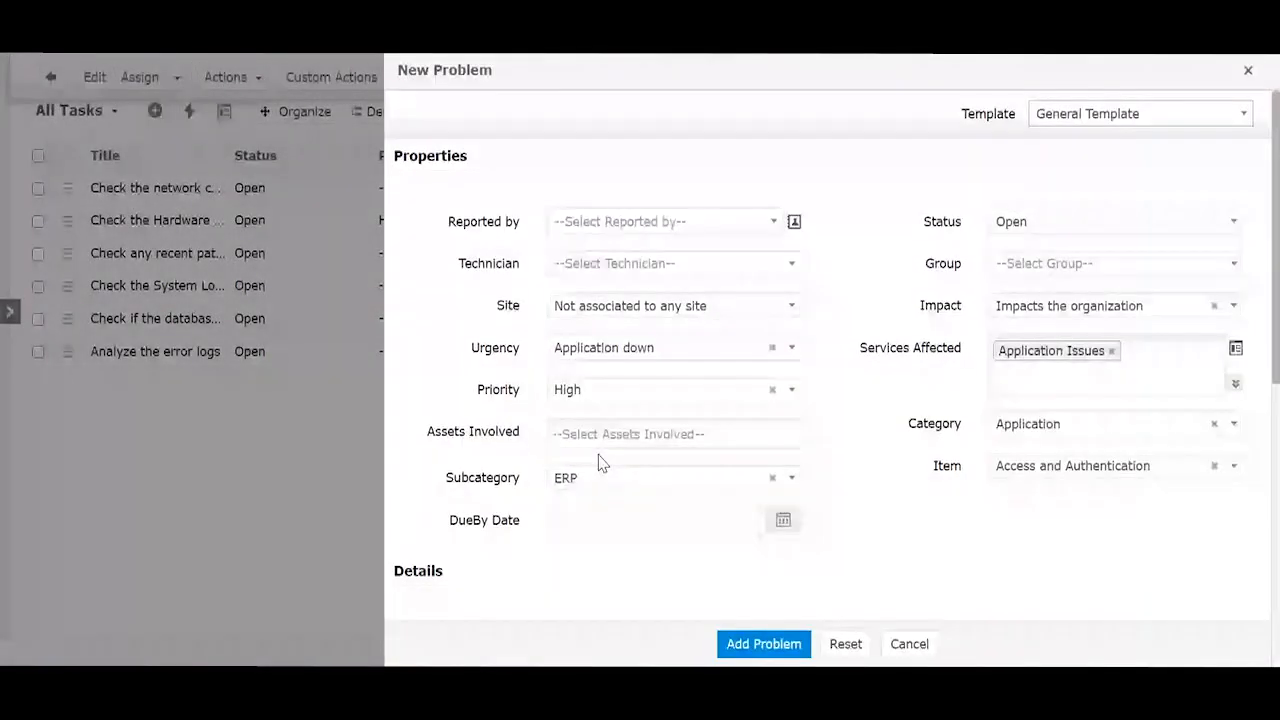
left_click(783, 655)
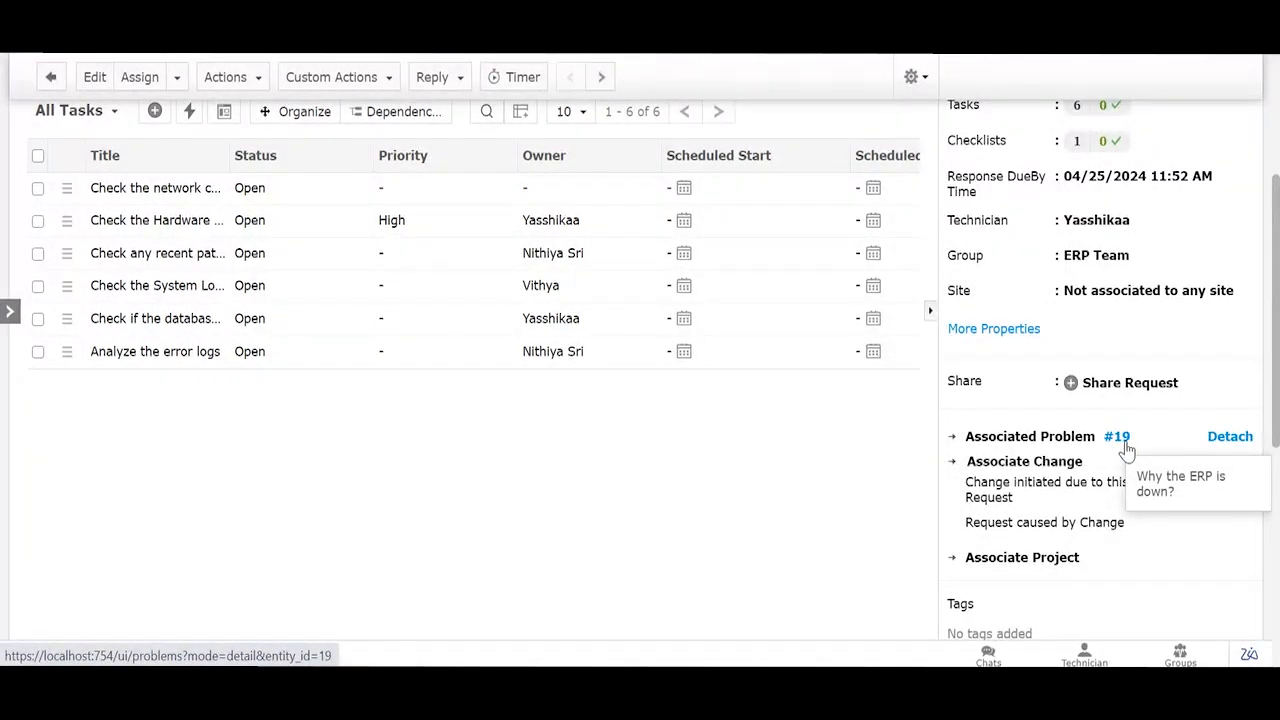
left_click(1126, 446)
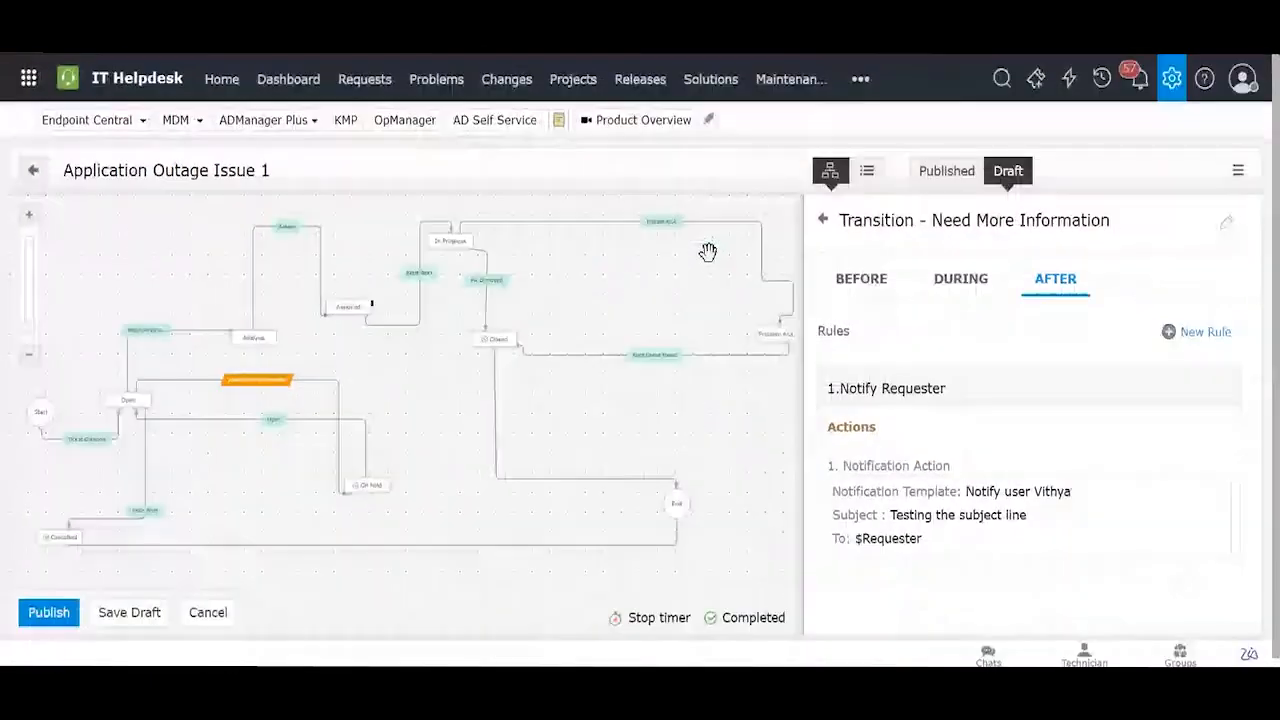
Step: Open the Major Critical Problem Template from the admin Problem Template list and scroll through it
left_click(1171, 80)
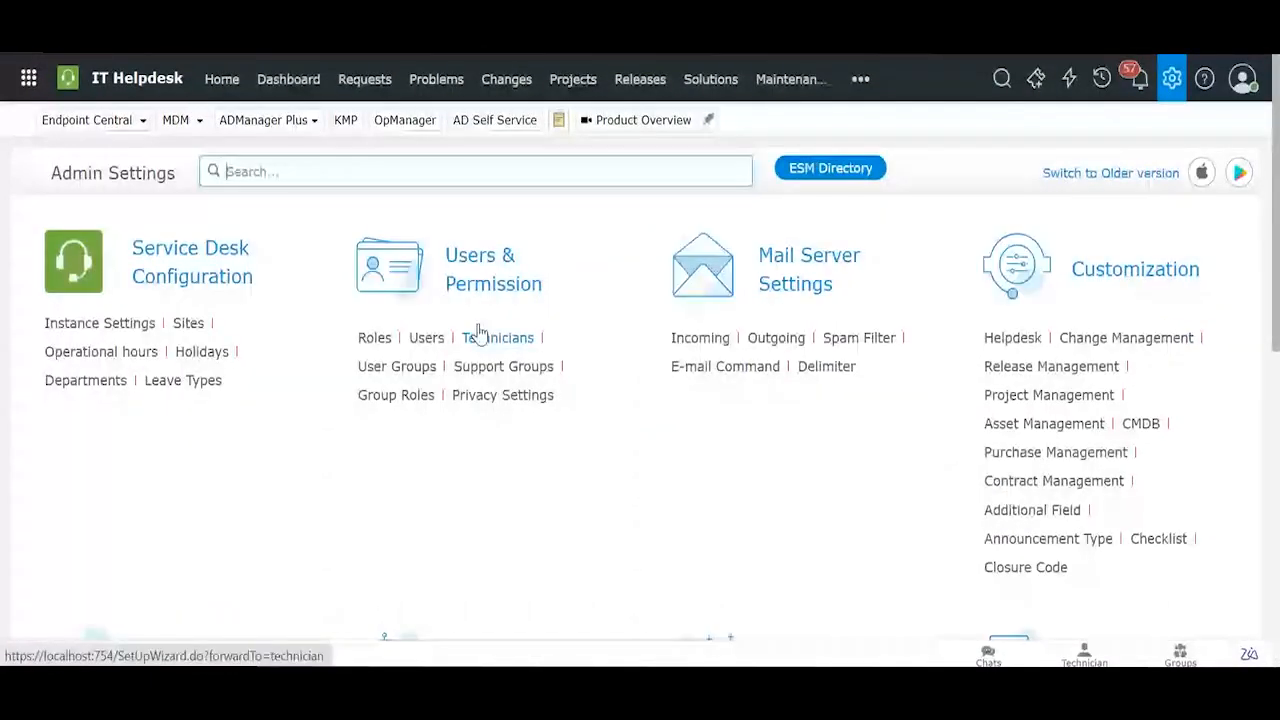
scroll(123, 449, "down", 5)
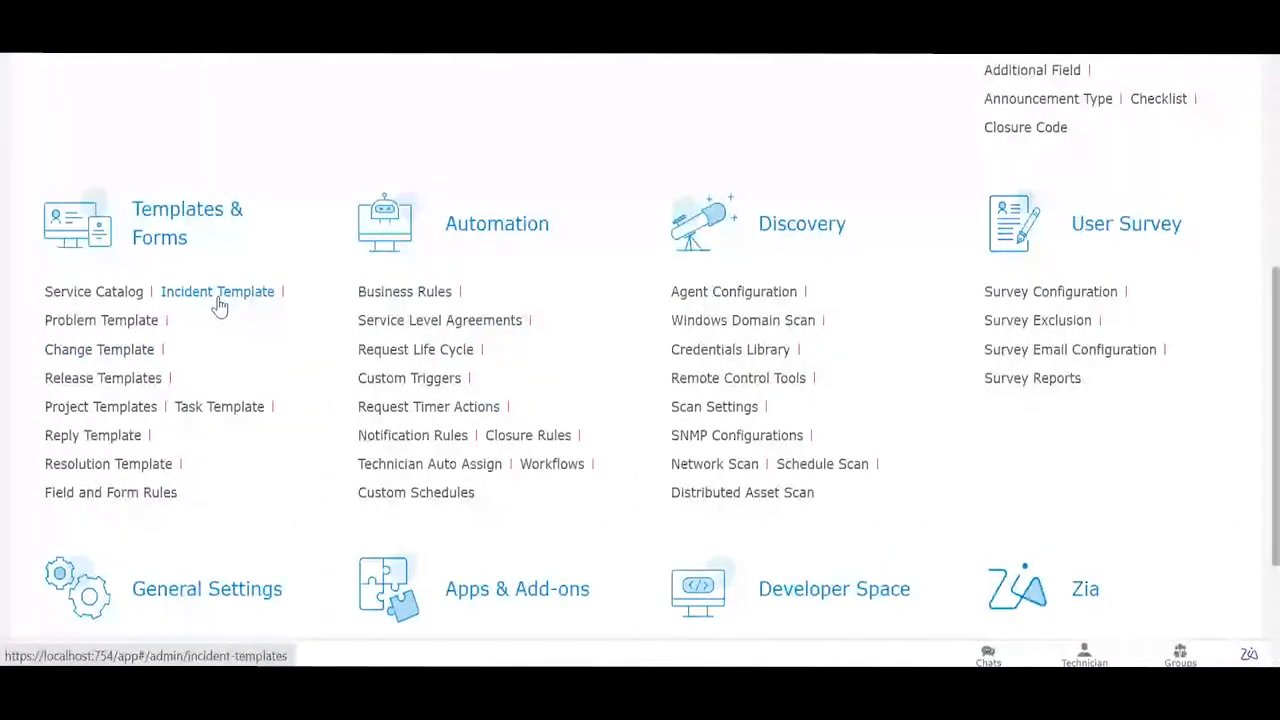
left_click(130, 322)
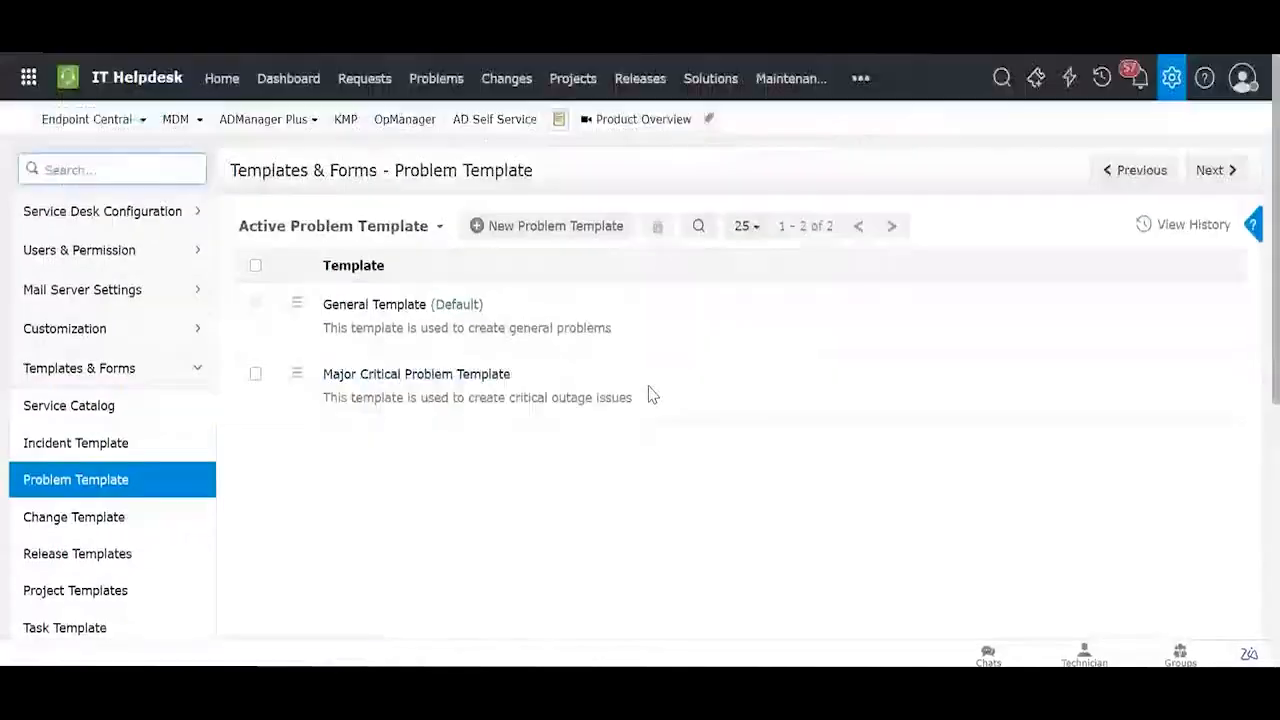
left_click(414, 374)
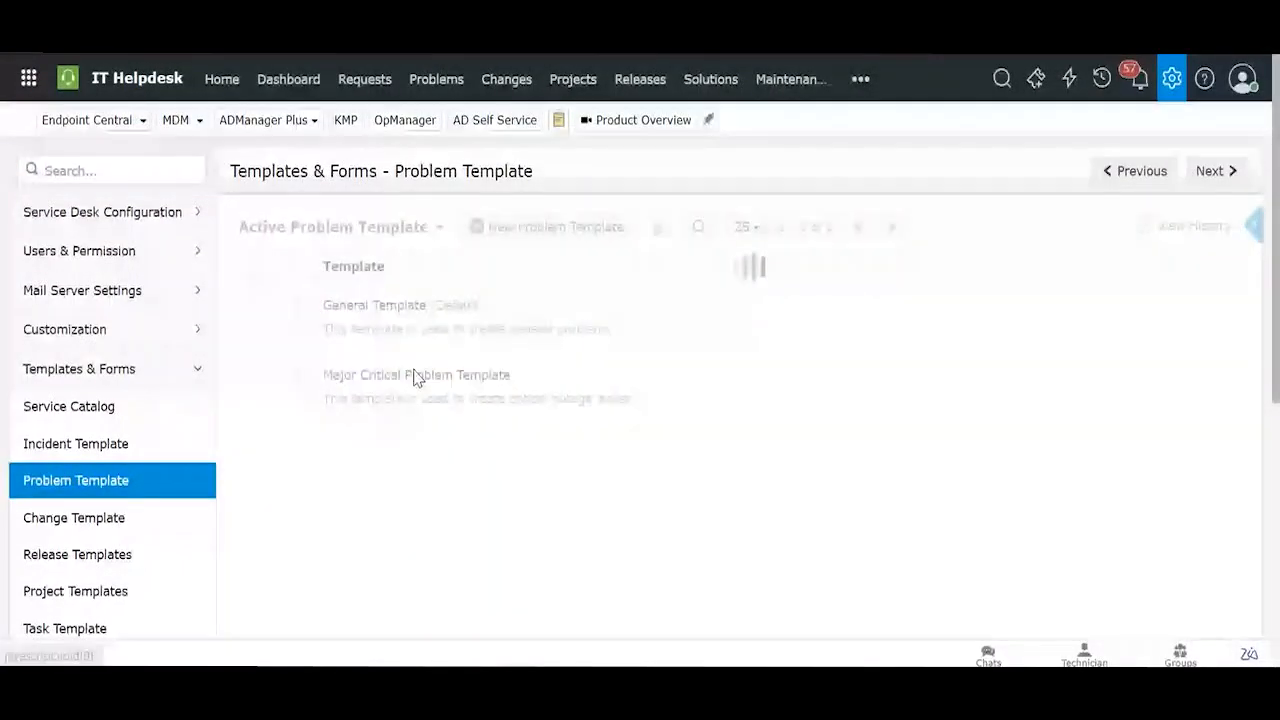
scroll(466, 323, "down", 3)
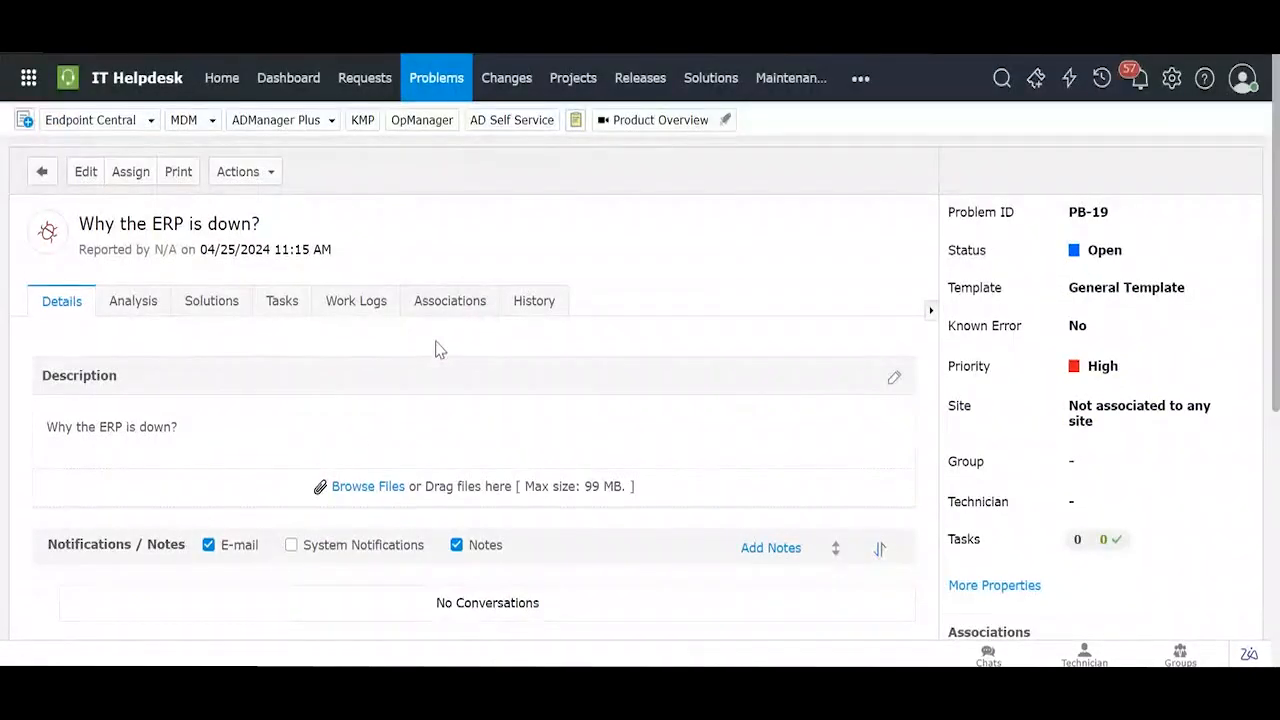
Step: Open problem PB-13 'ERP is down' from the Problems list and view its Analysis details
left_click(424, 84)
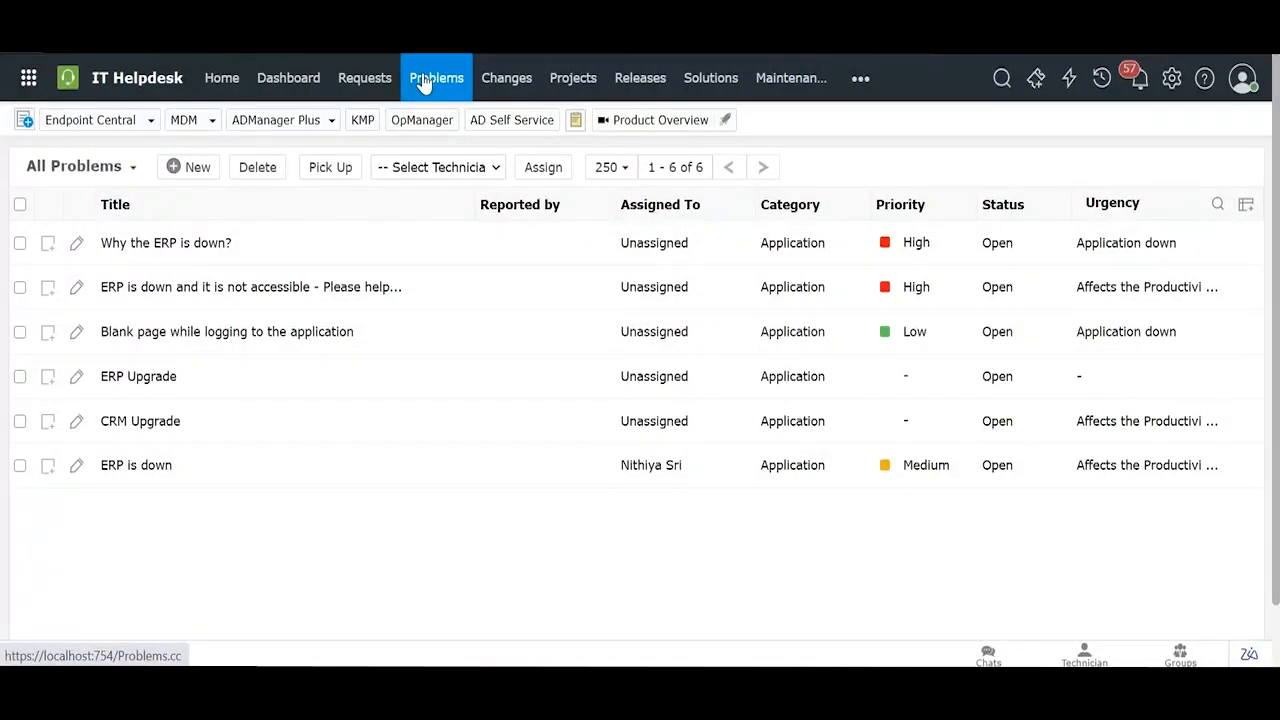
left_click(126, 468)
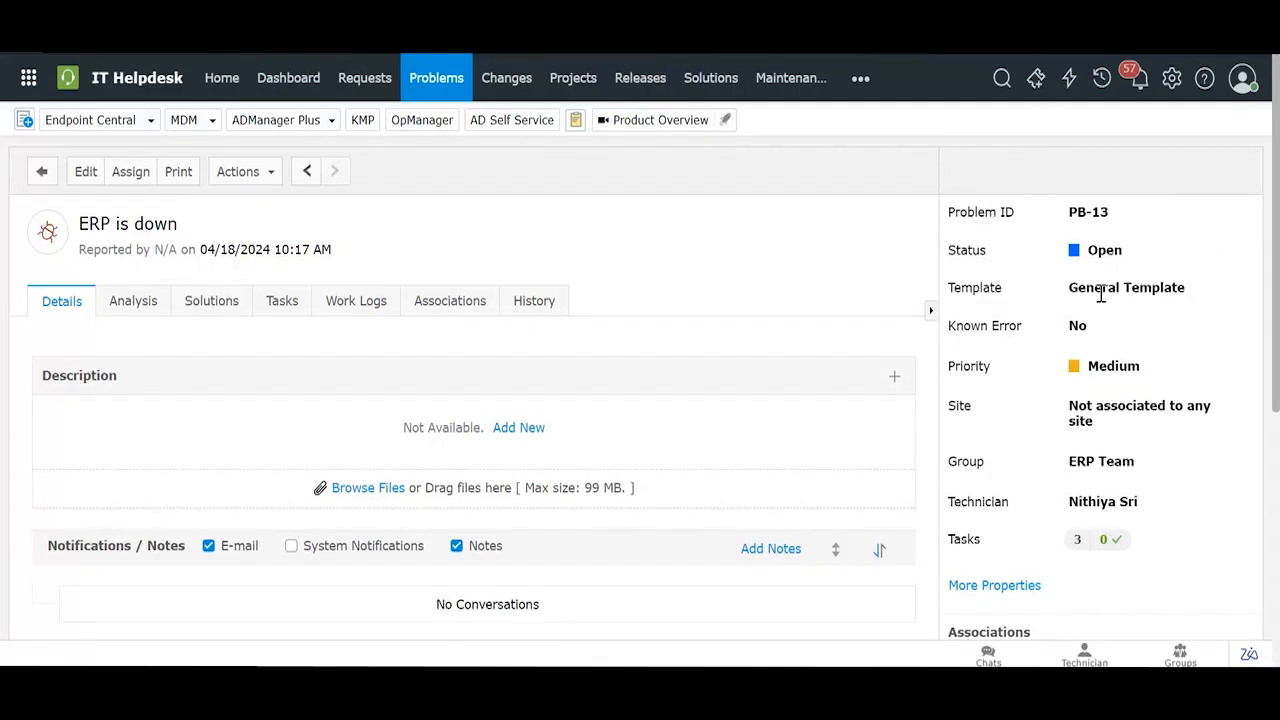
left_click(148, 308)
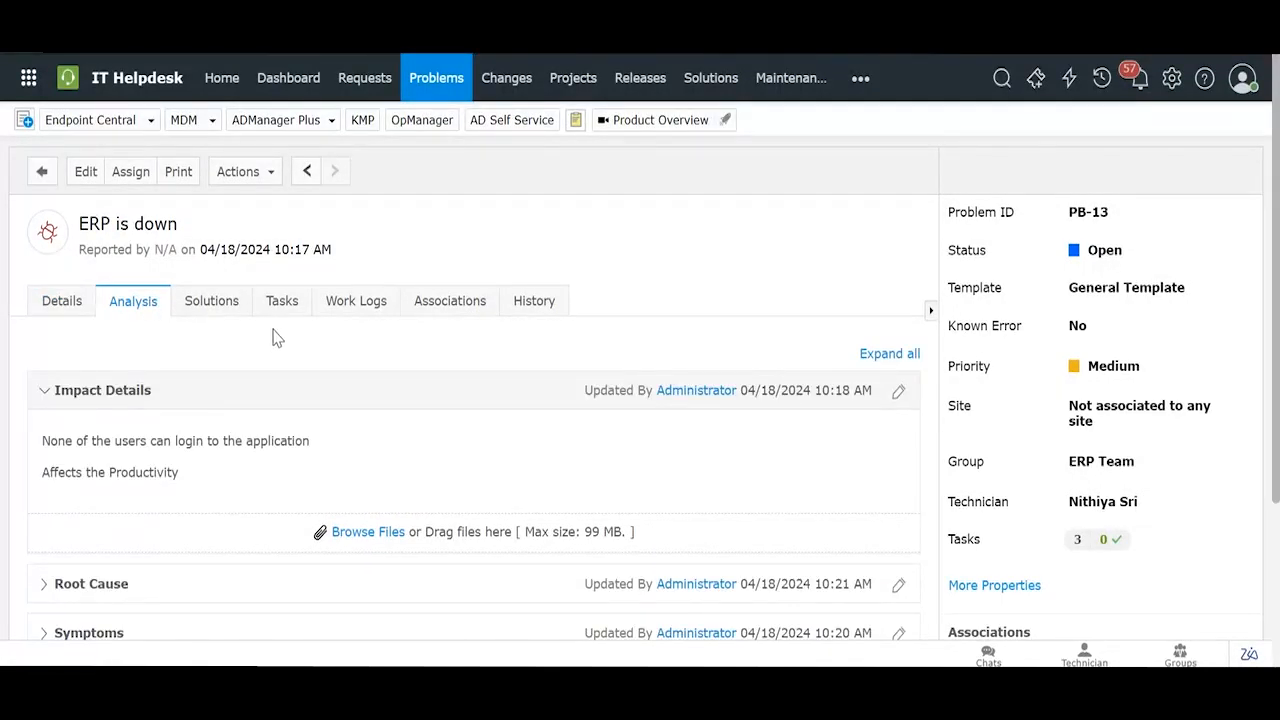
Step: Collapse Impact Details, then expand, read through and collapse PB-13's Root Cause analysis
left_click(336, 395)
scroll(369, 340, "down", 2)
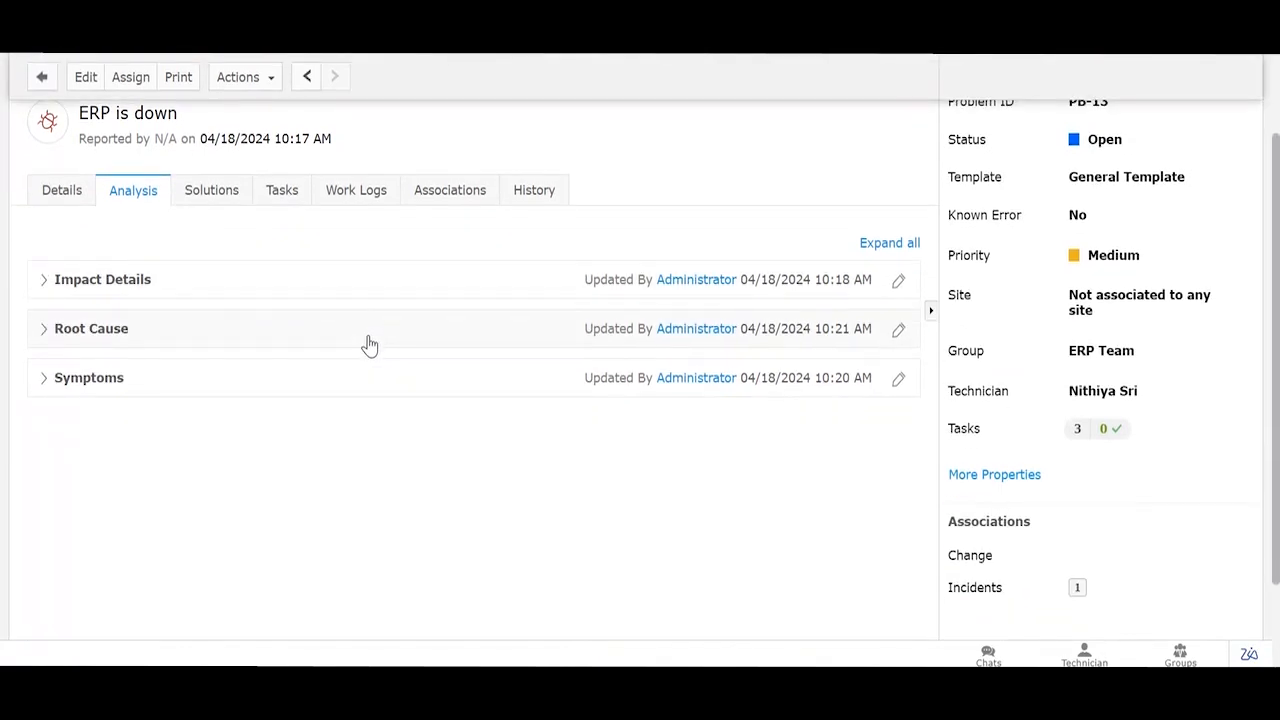
left_click(369, 344)
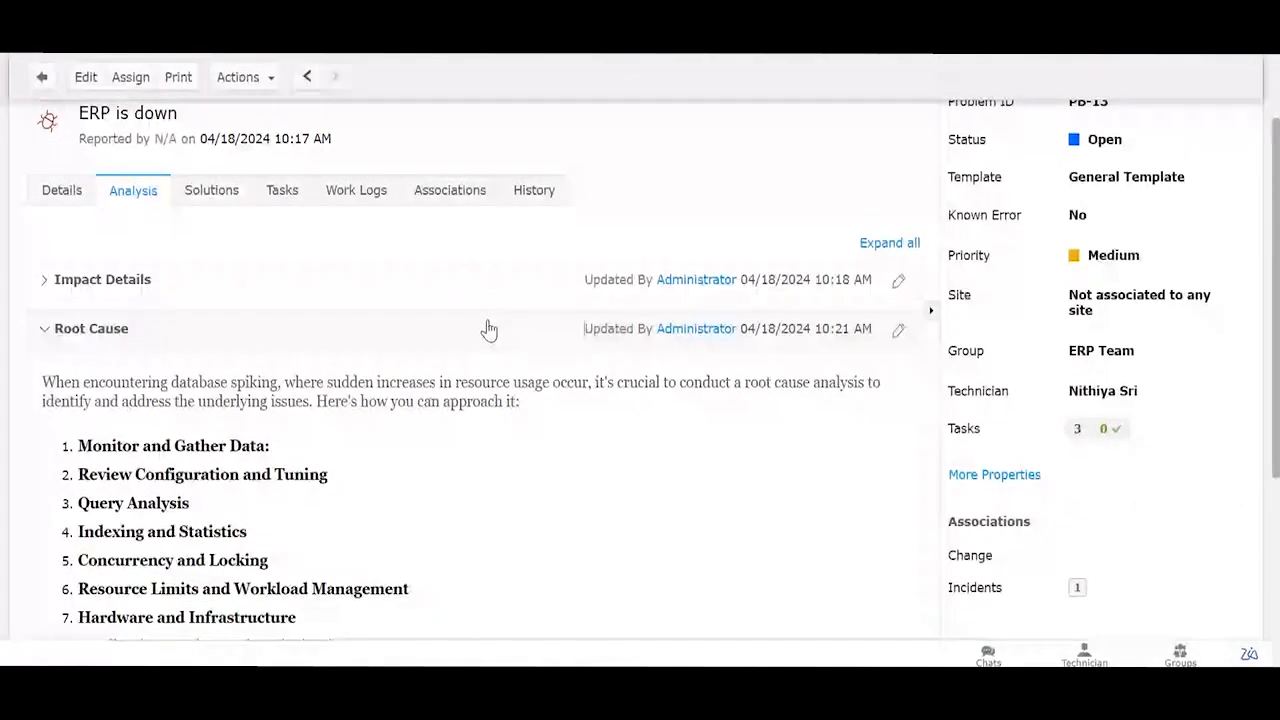
scroll(460, 370, "down", 2)
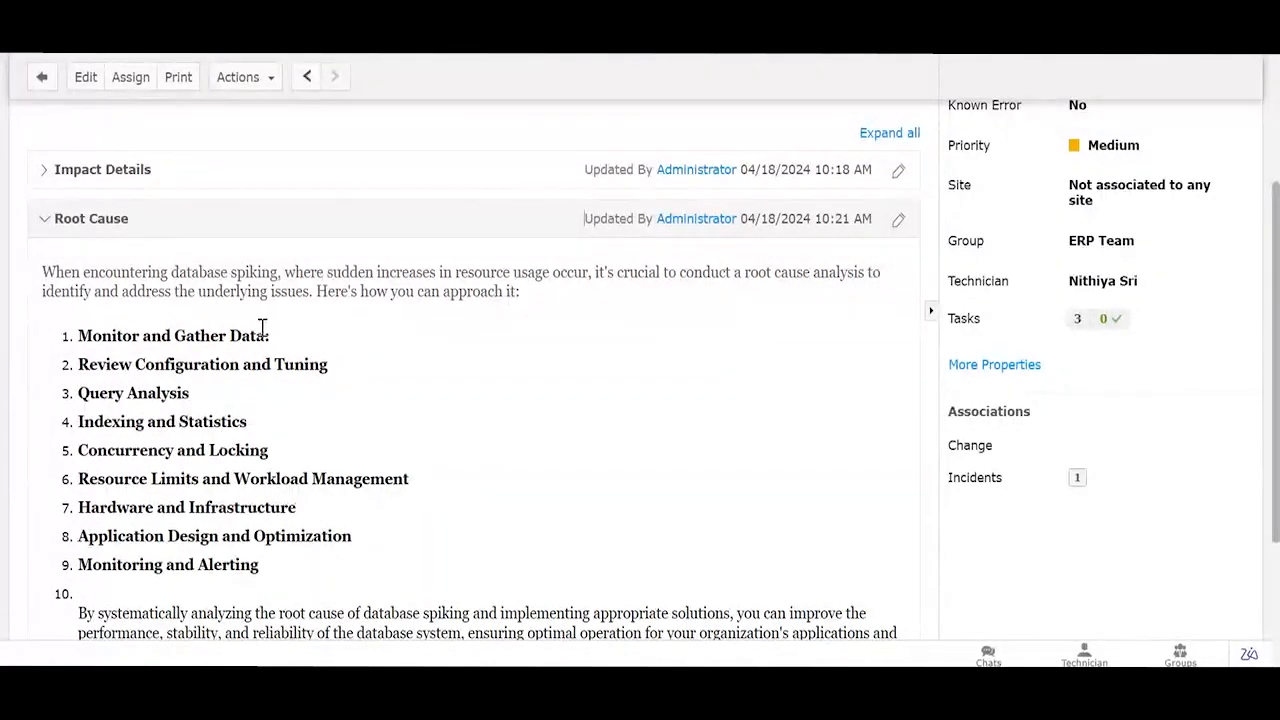
left_click(287, 236)
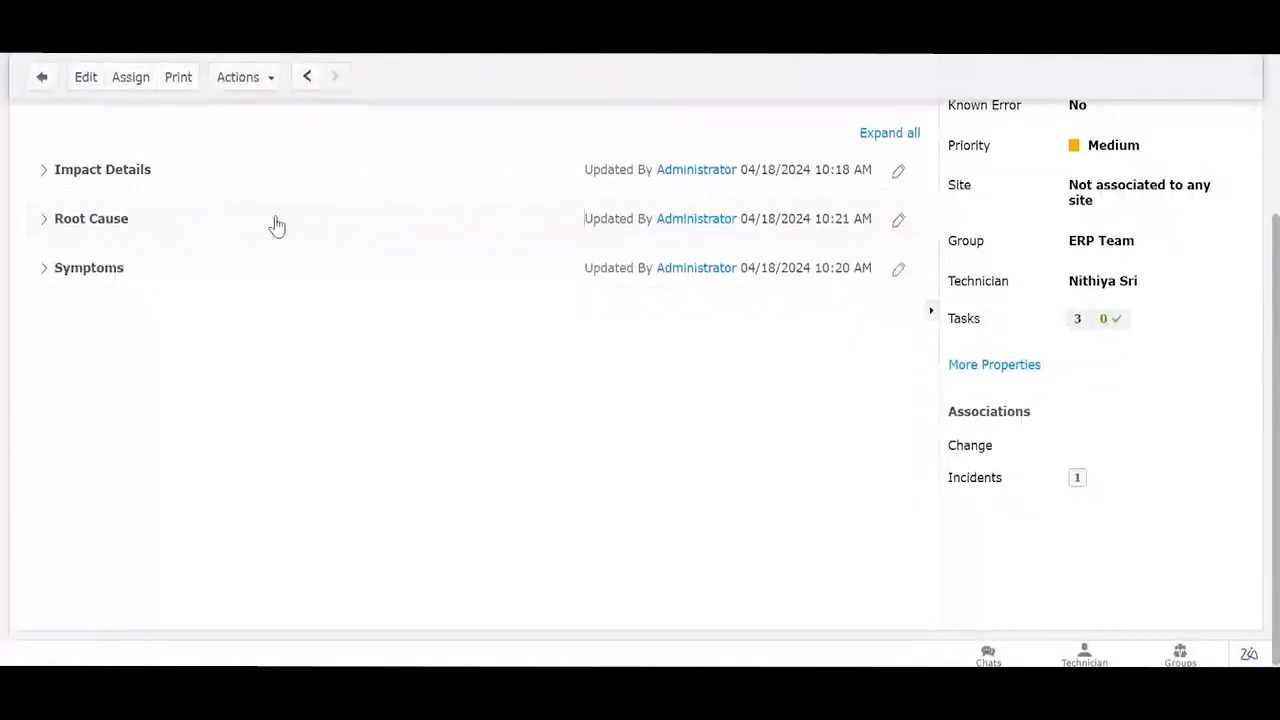
Step: Expand Symptoms and select the first symptom line, then re-expand Root Cause and scroll up
left_click(260, 289)
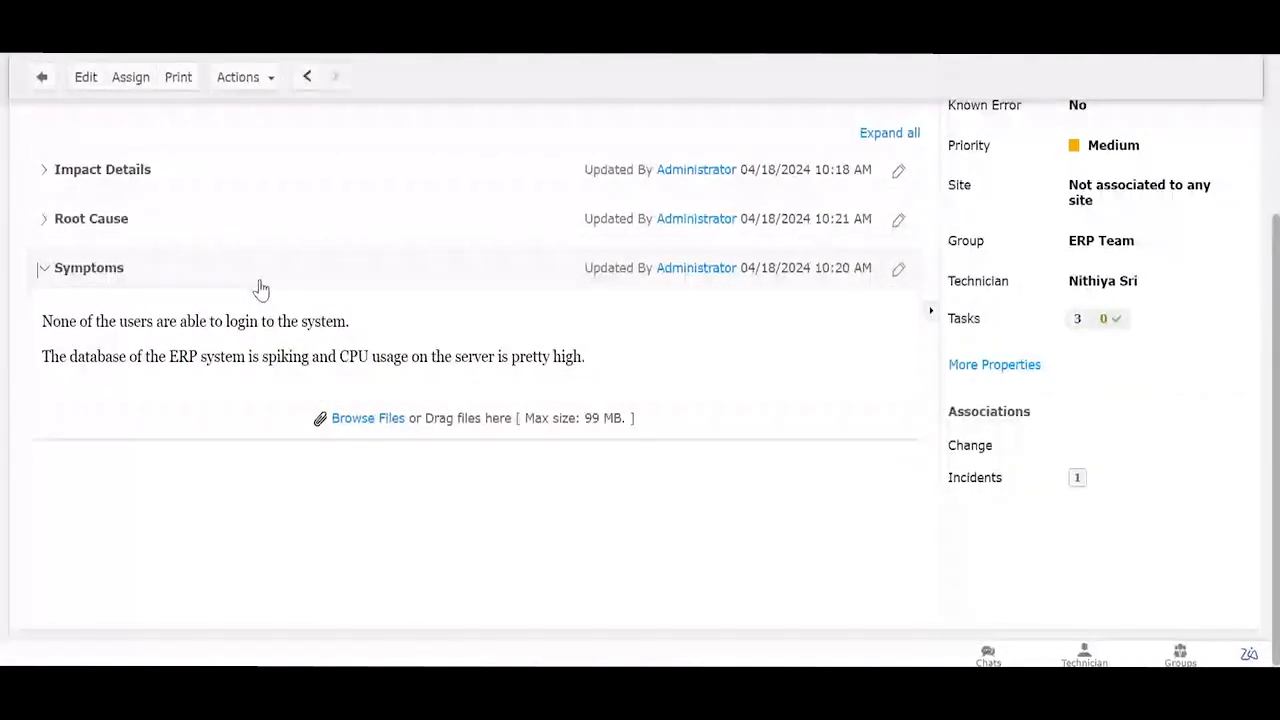
left_click_drag(350, 322, 70, 343)
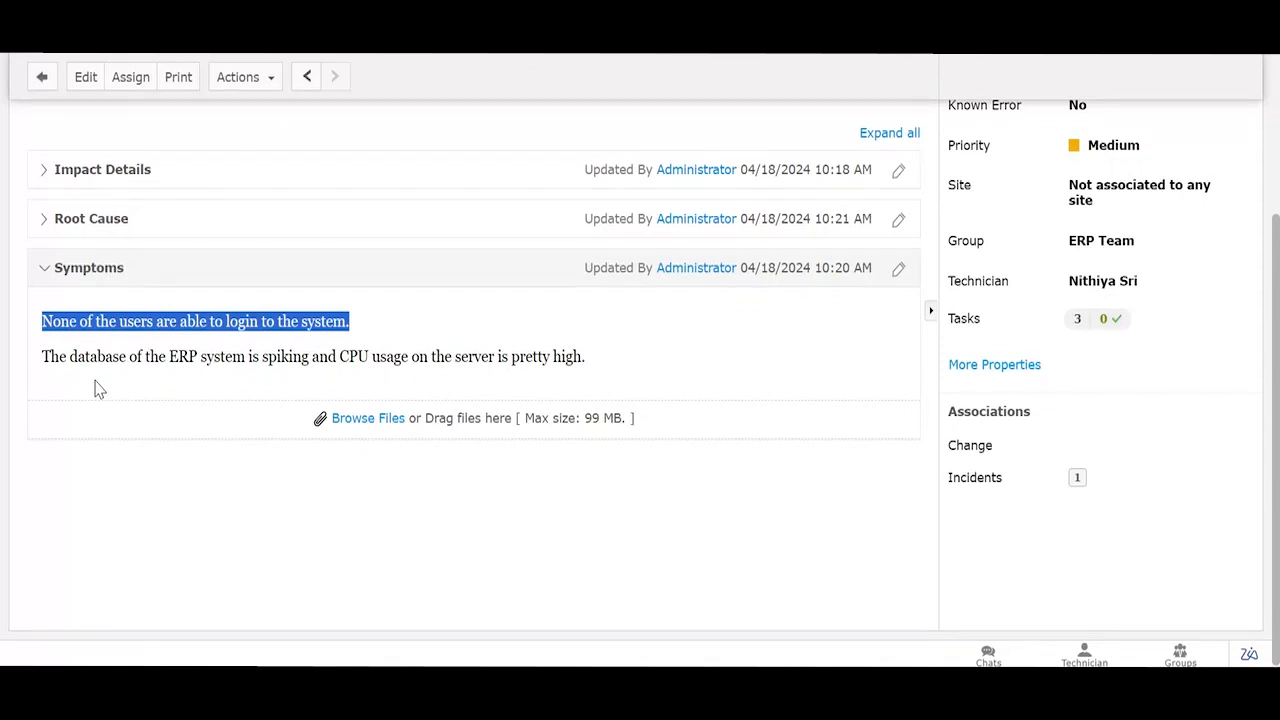
left_click(360, 218)
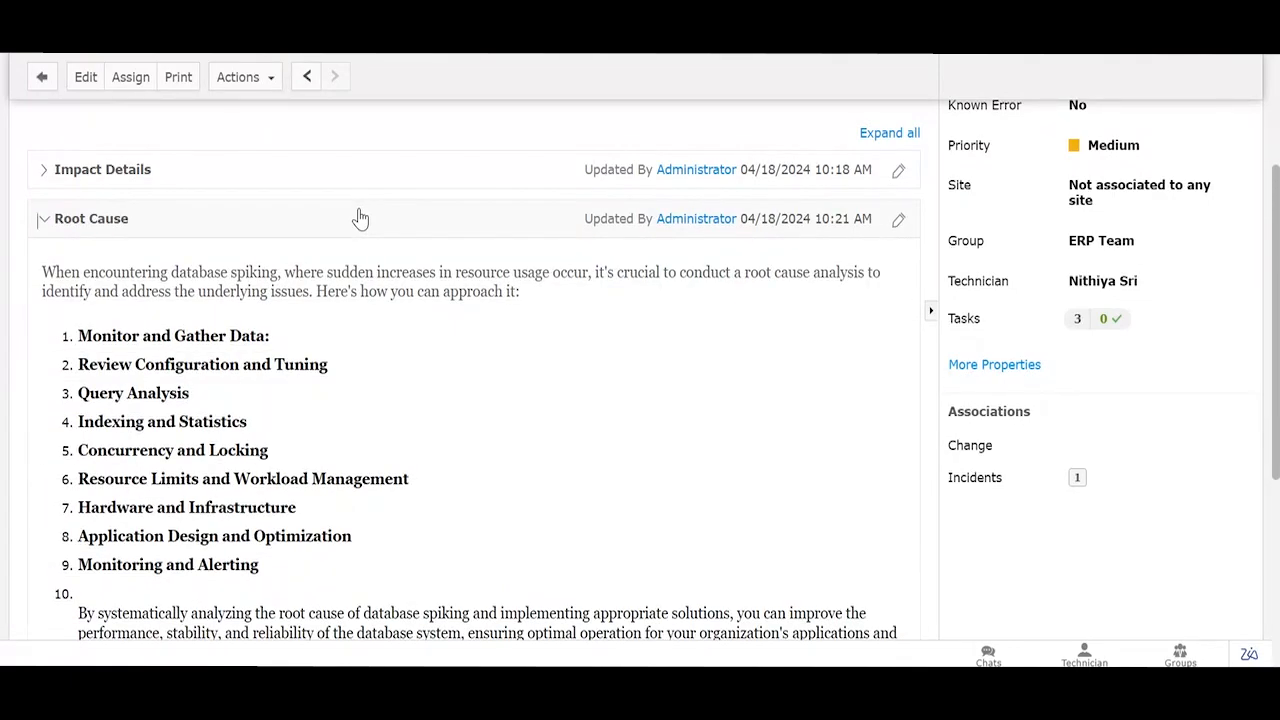
scroll(345, 260, "up", 3)
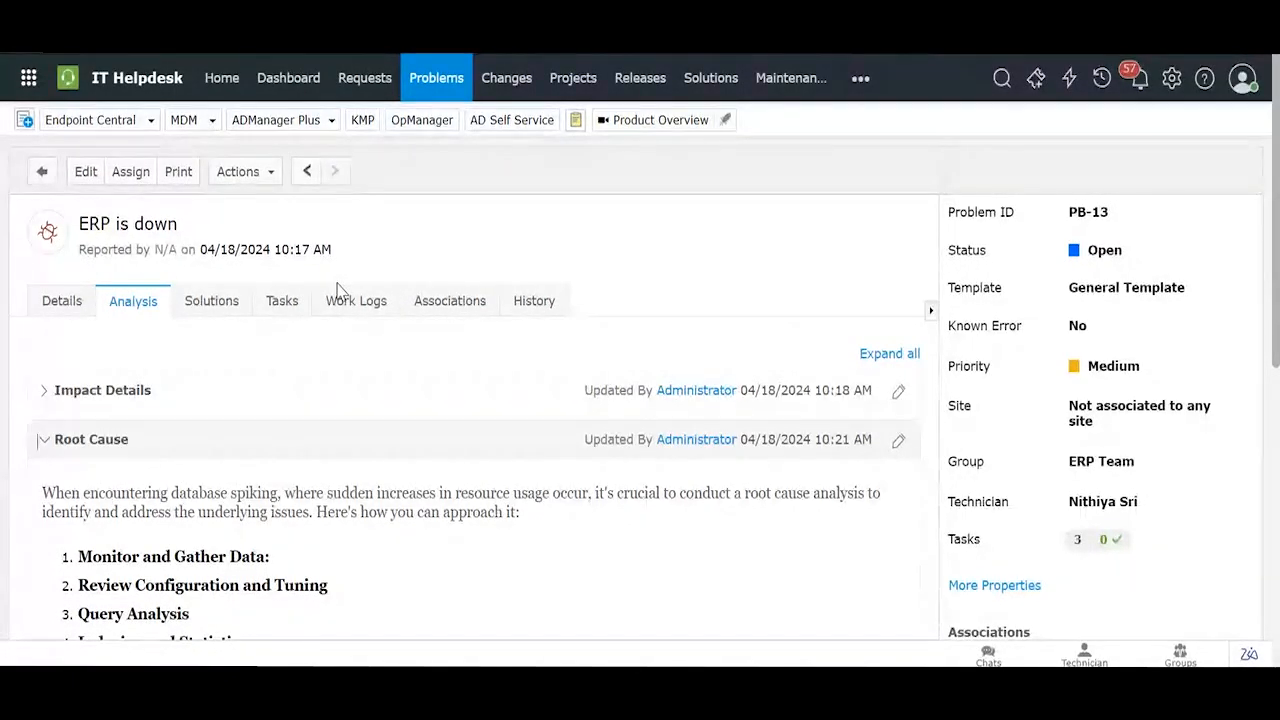
left_click(264, 176)
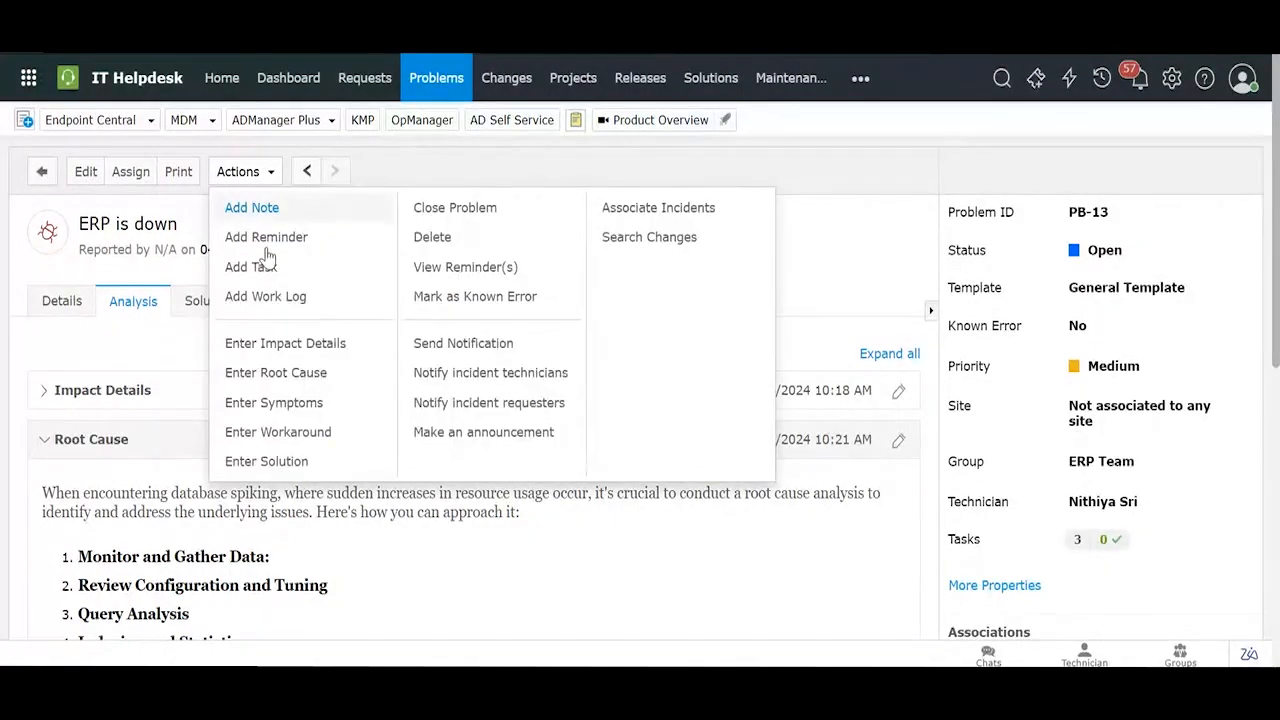
left_click(462, 444)
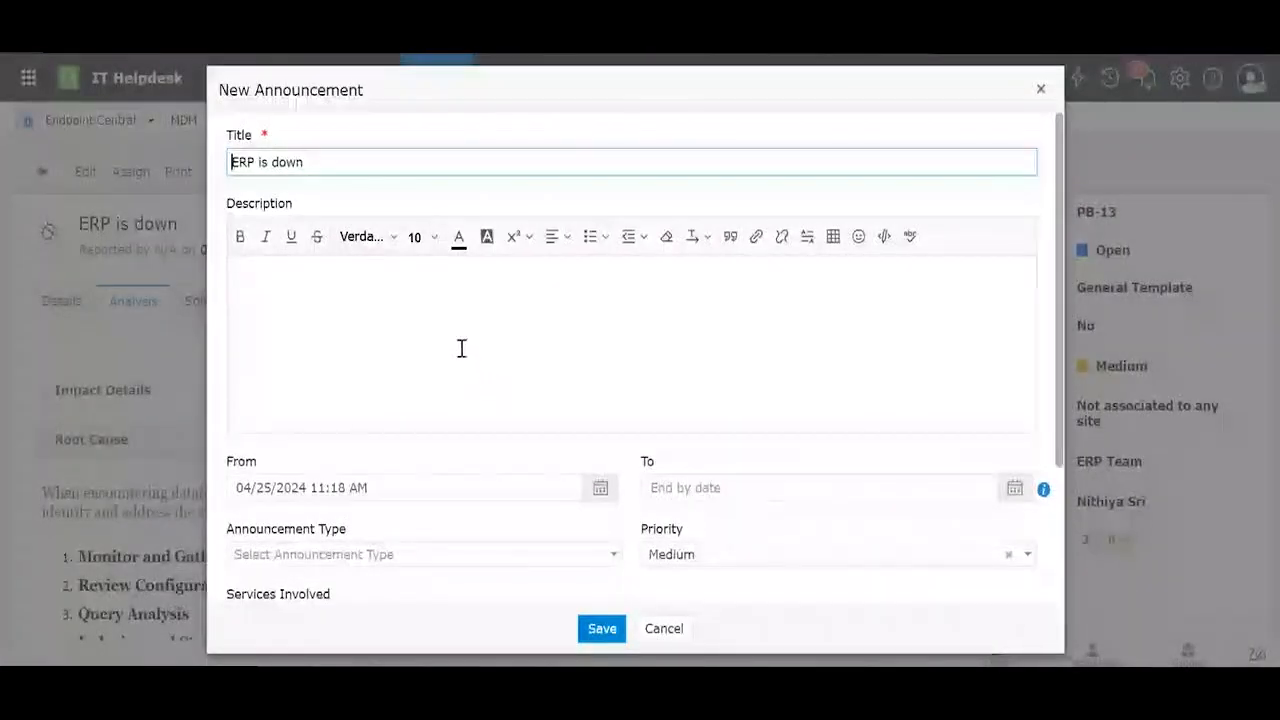
scroll(426, 279, "down", 5)
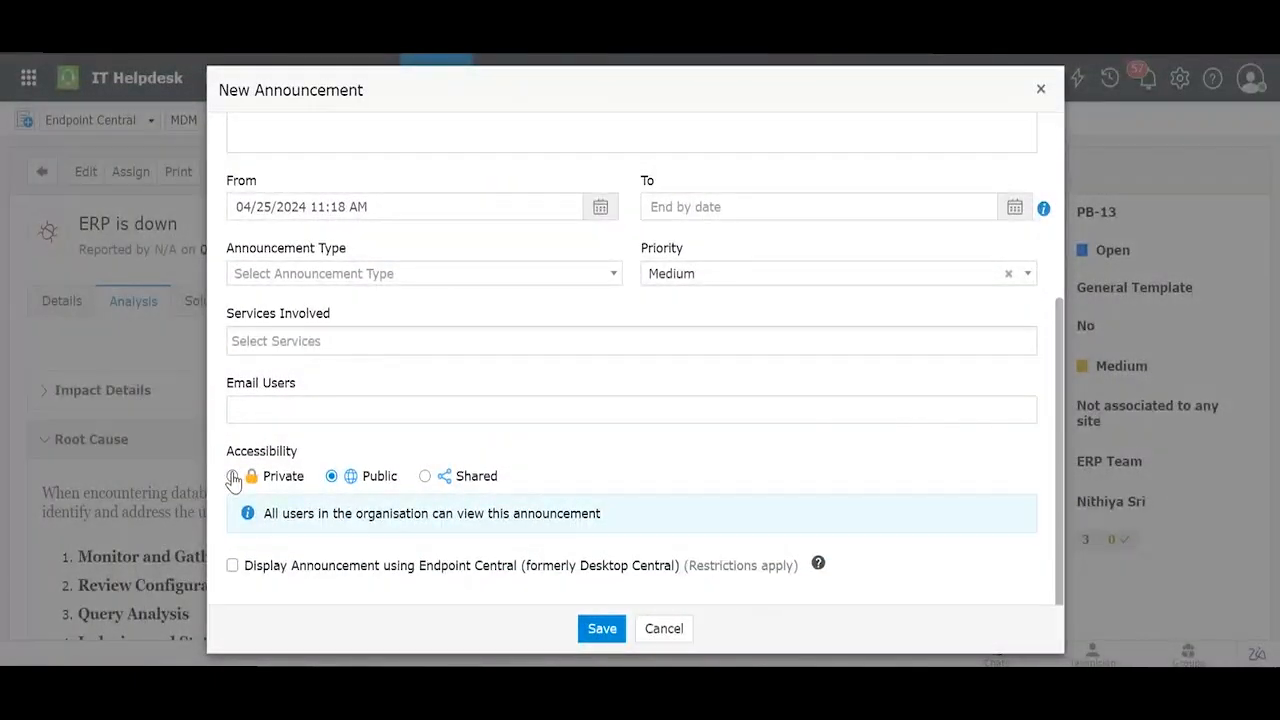
left_click(233, 477)
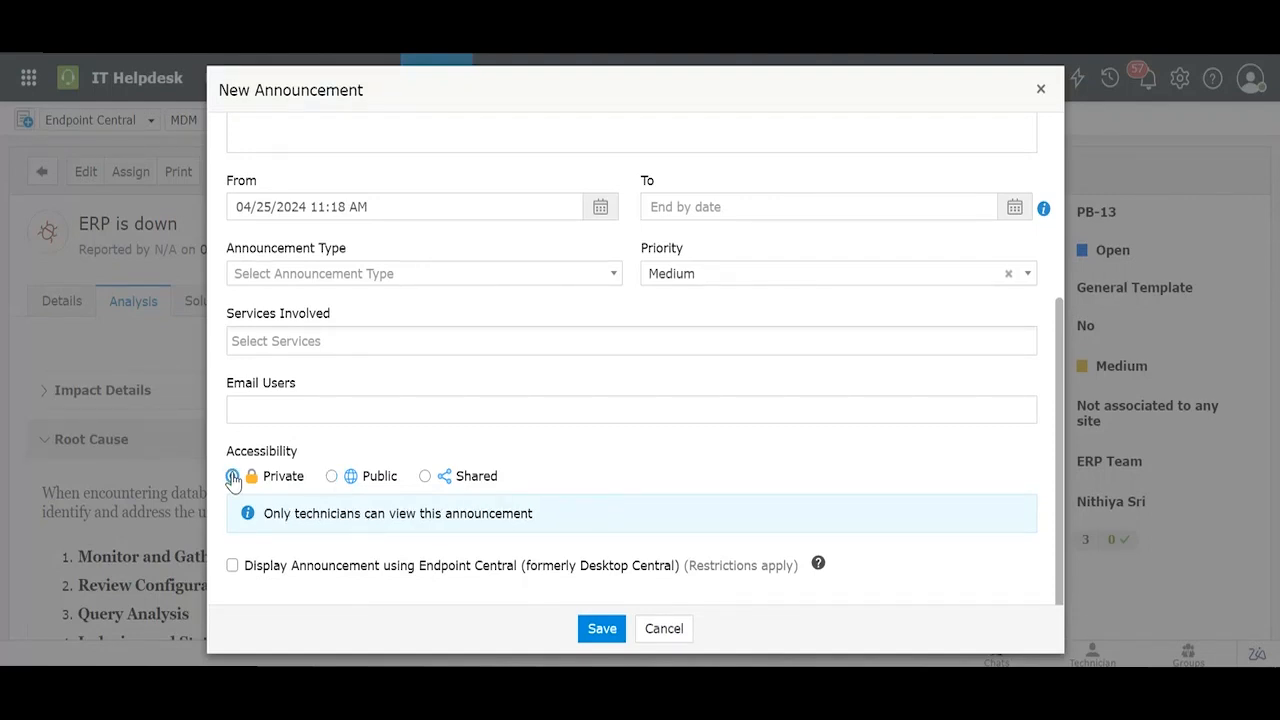
left_click(332, 477)
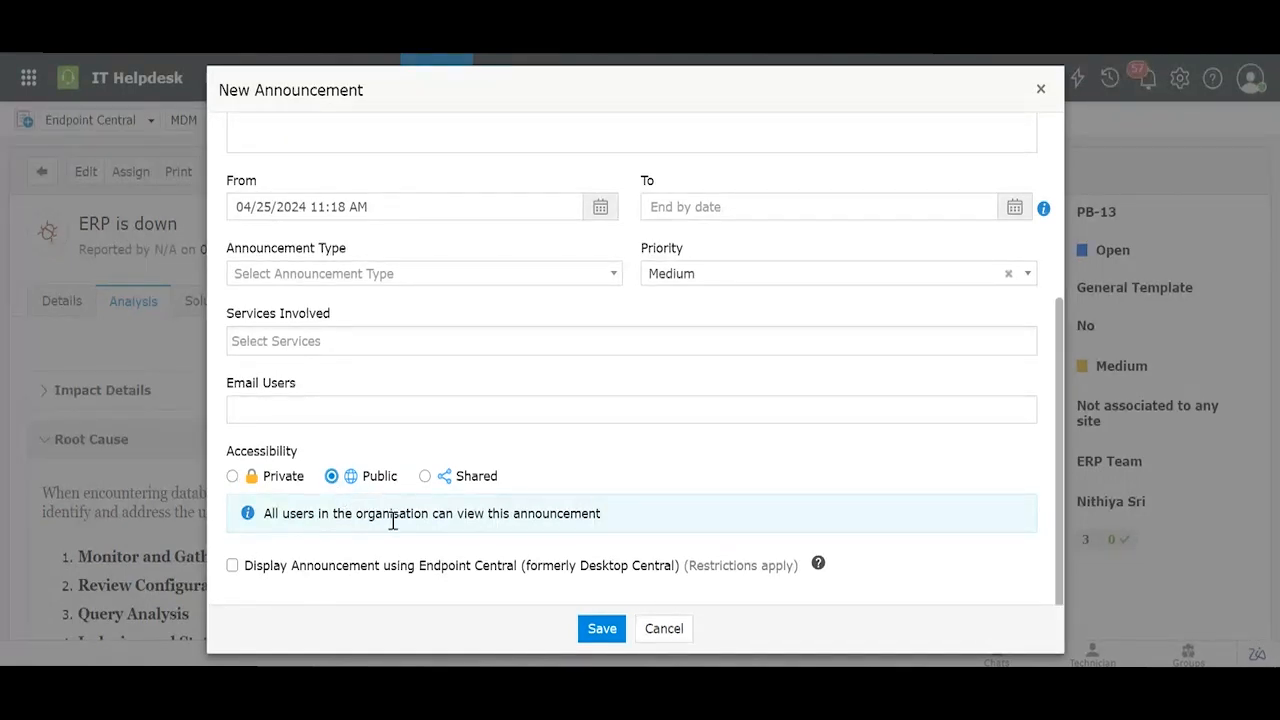
left_click(426, 477)
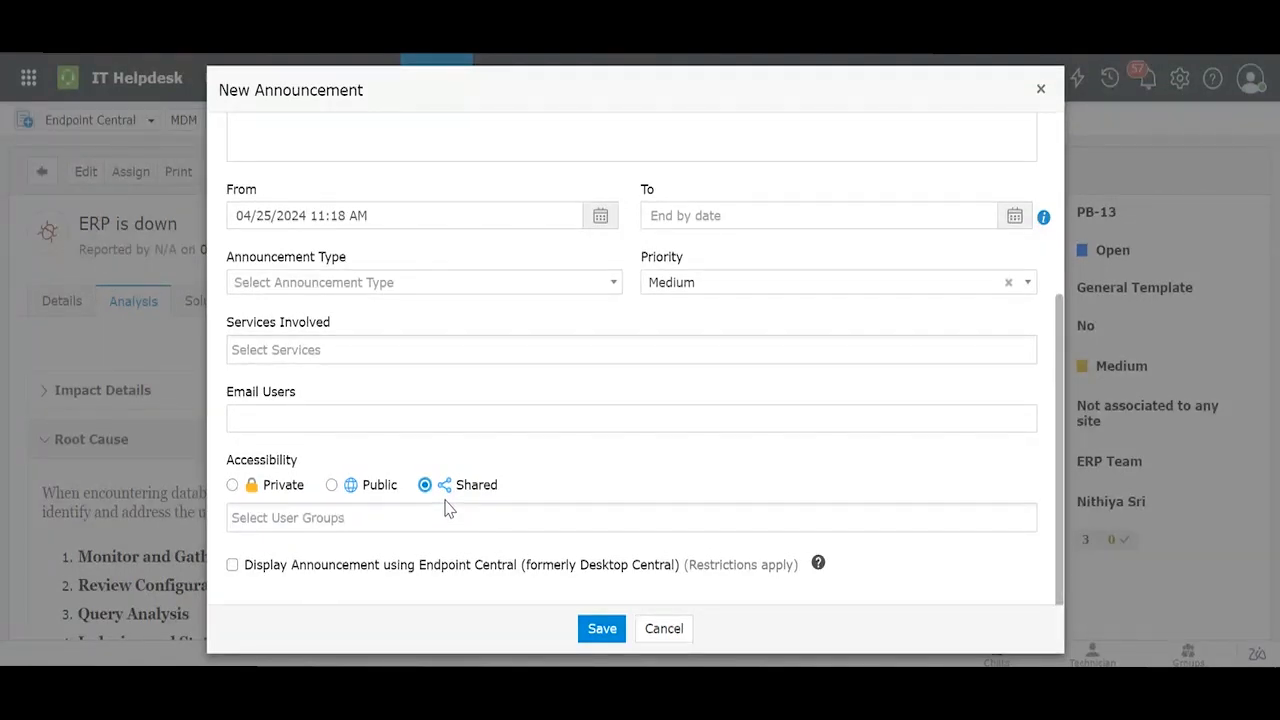
left_click(451, 516)
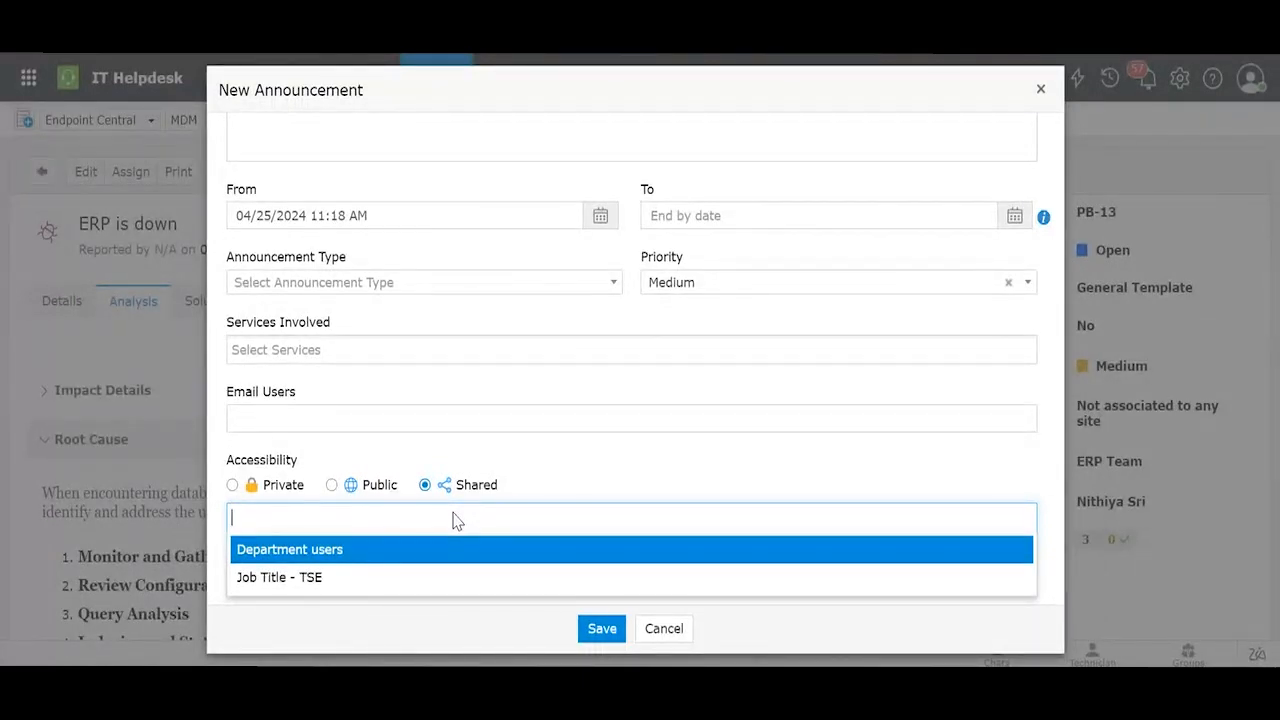
left_click(418, 549)
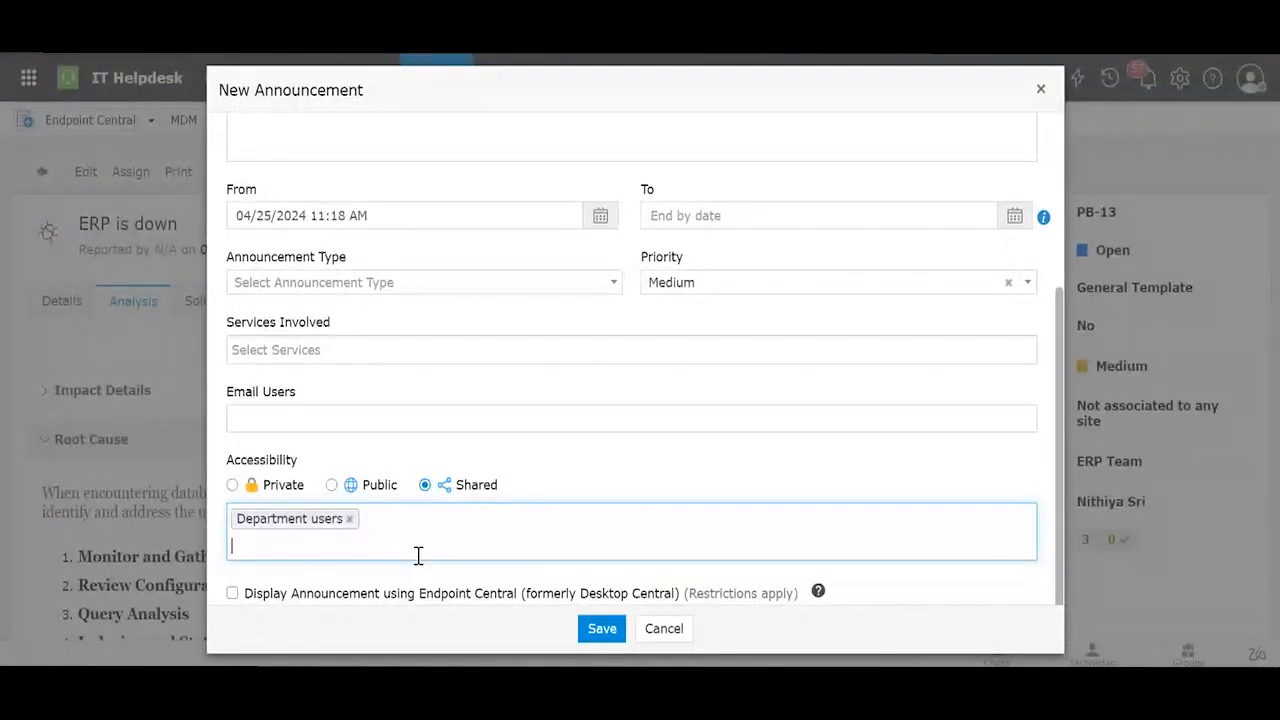
left_click(350, 519)
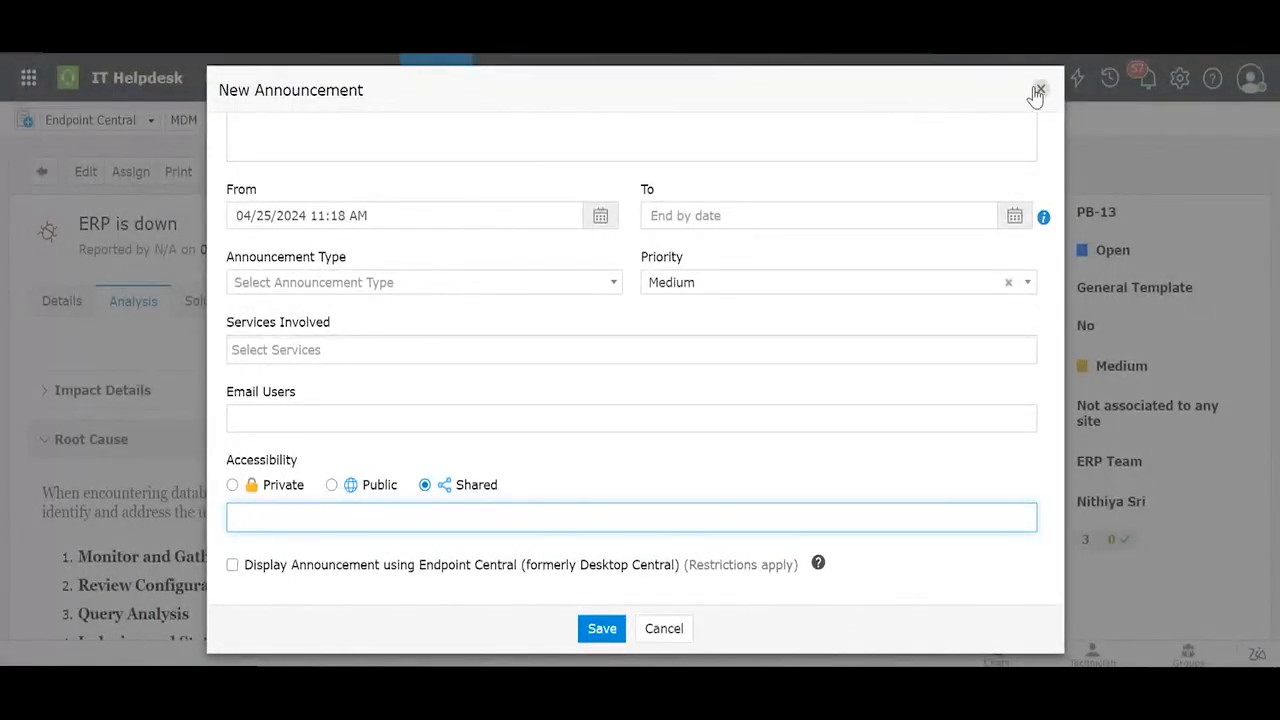
left_click(1040, 92)
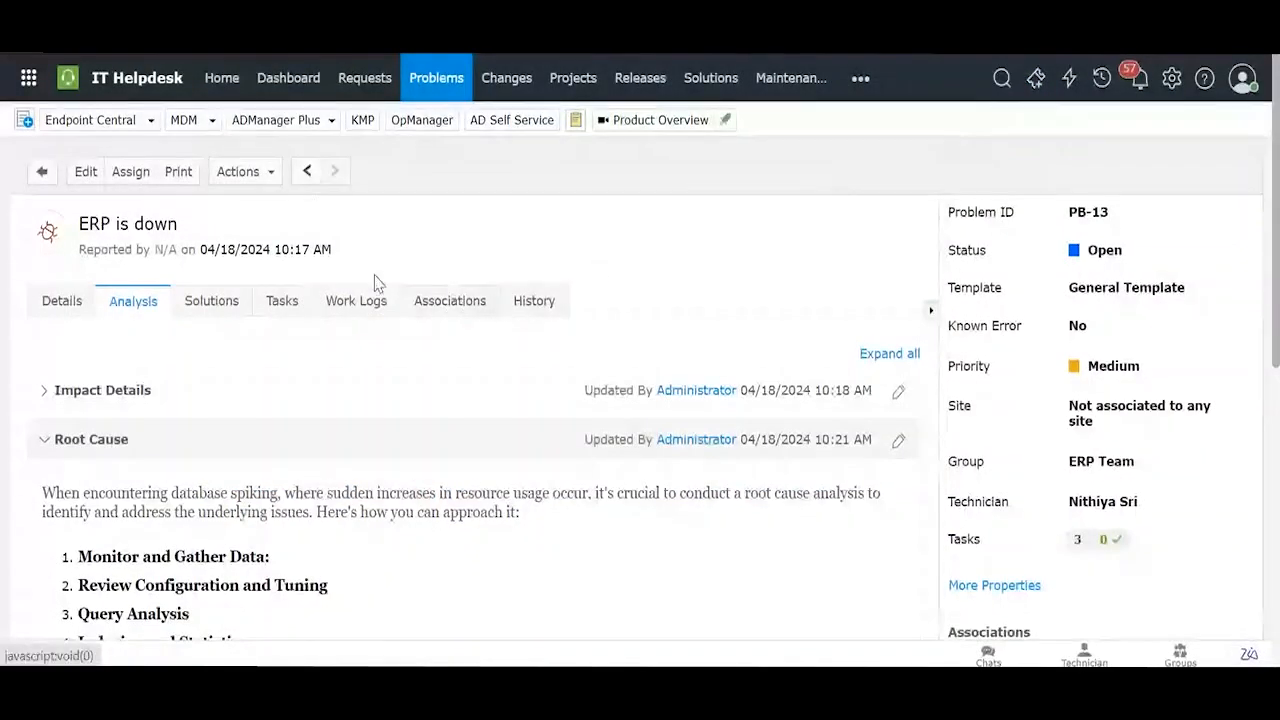
left_click(268, 174)
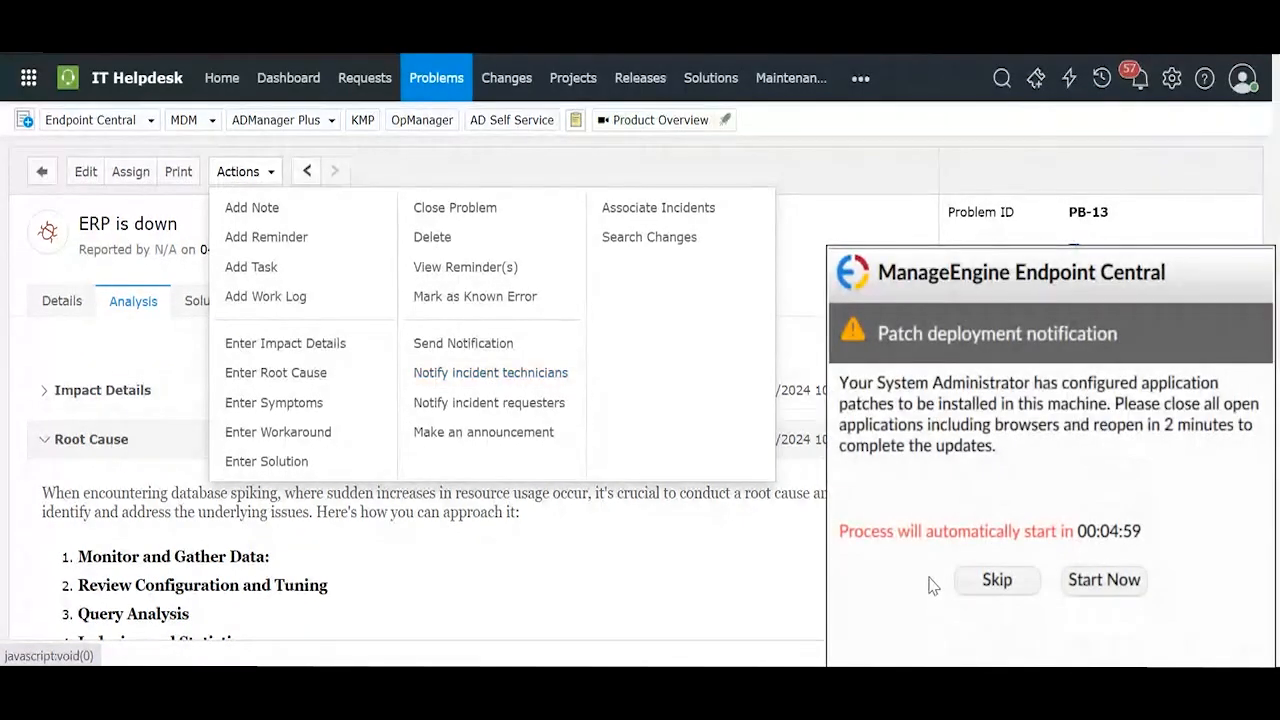
left_click(975, 580)
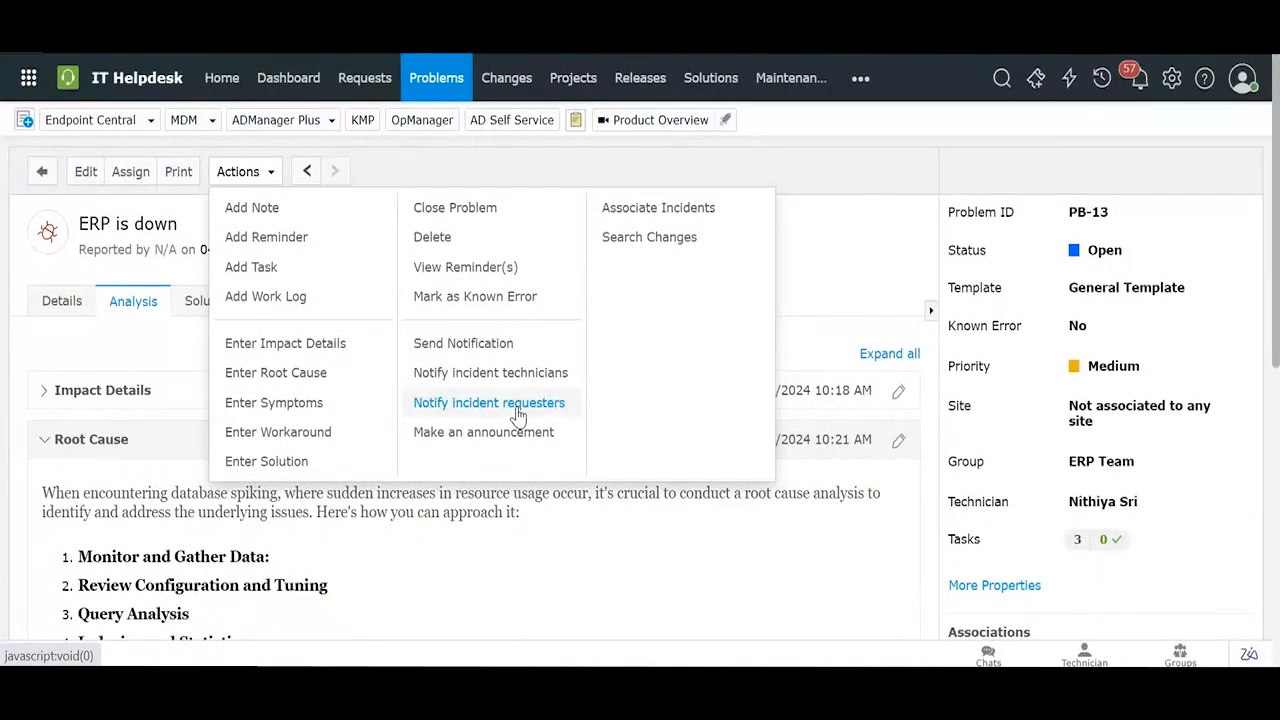
left_click(1238, 513)
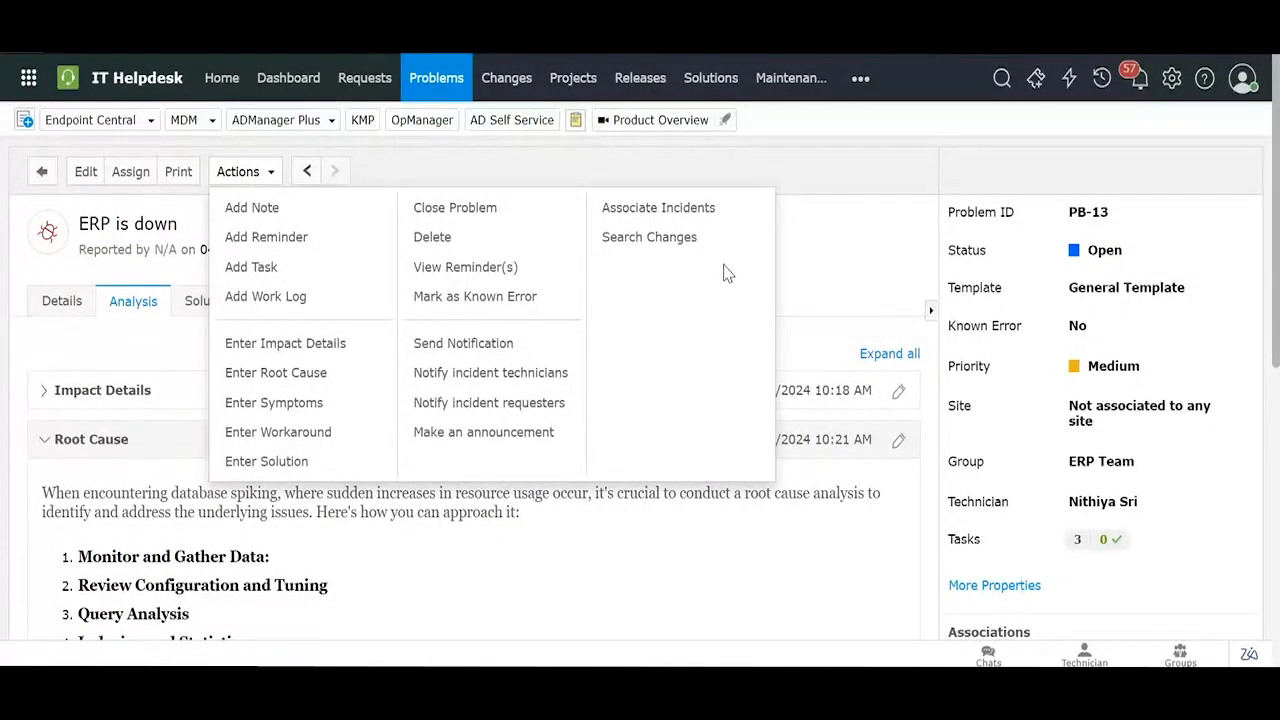
left_click(498, 300)
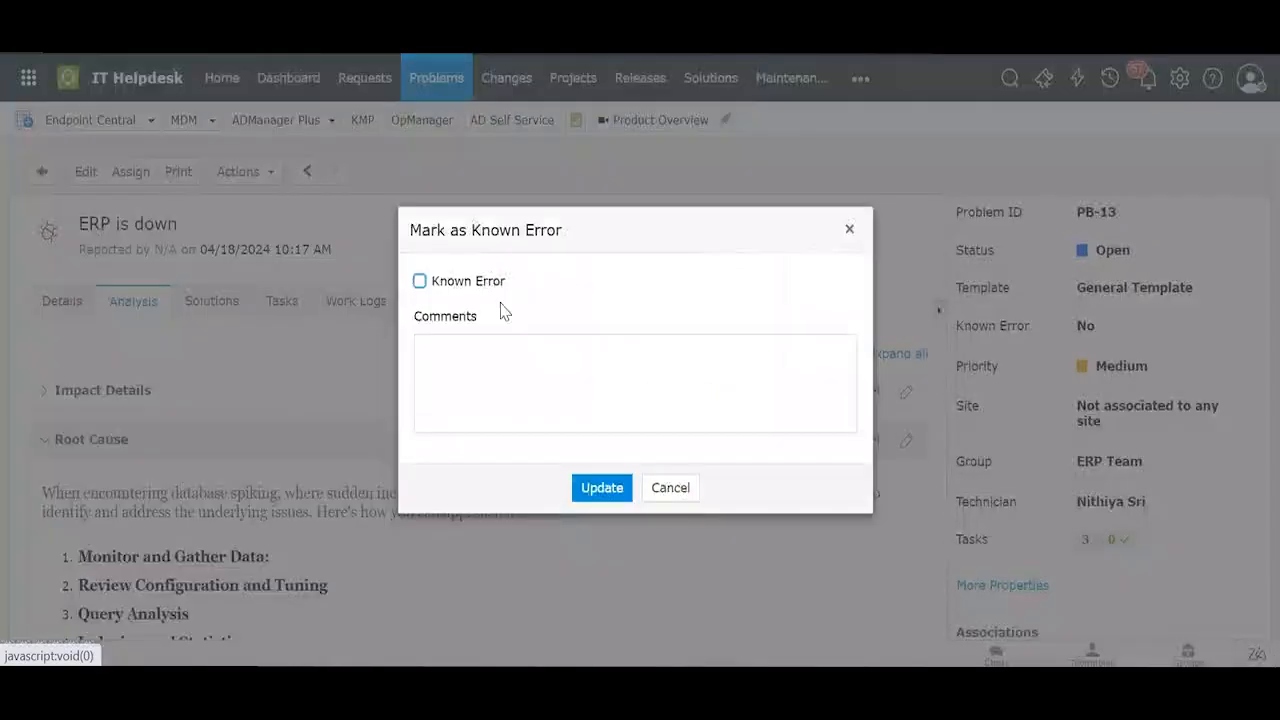
left_click(849, 232)
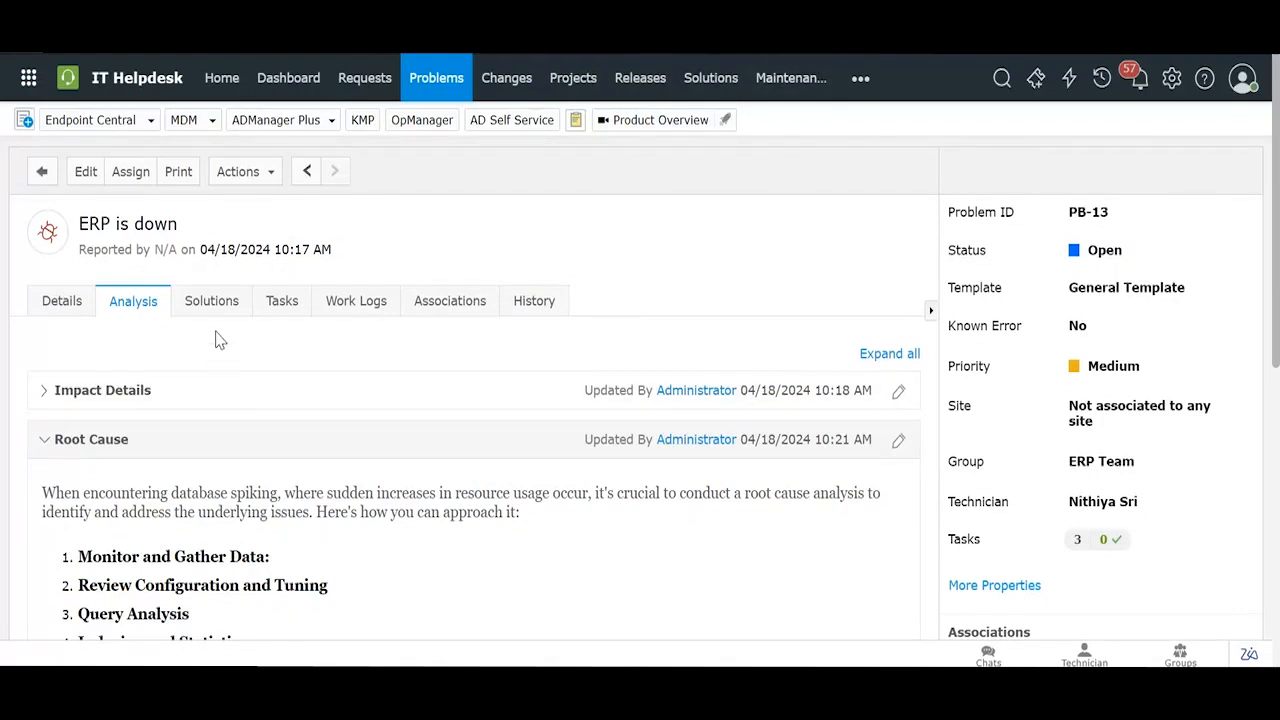
Step: Open PB-13's Solutions tab and expand the database-spiking solution starting with Optimize Queries
left_click(212, 300)
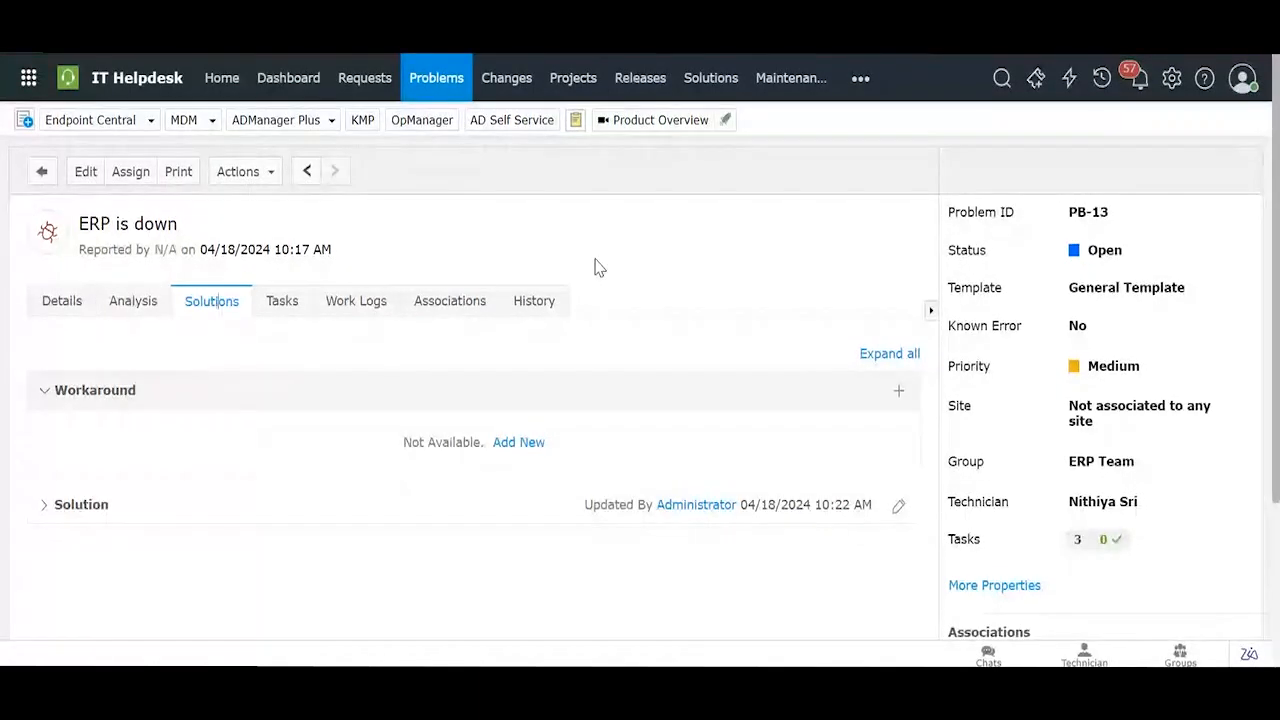
scroll(603, 393, "down", 1)
scroll(603, 393, "down", 1)
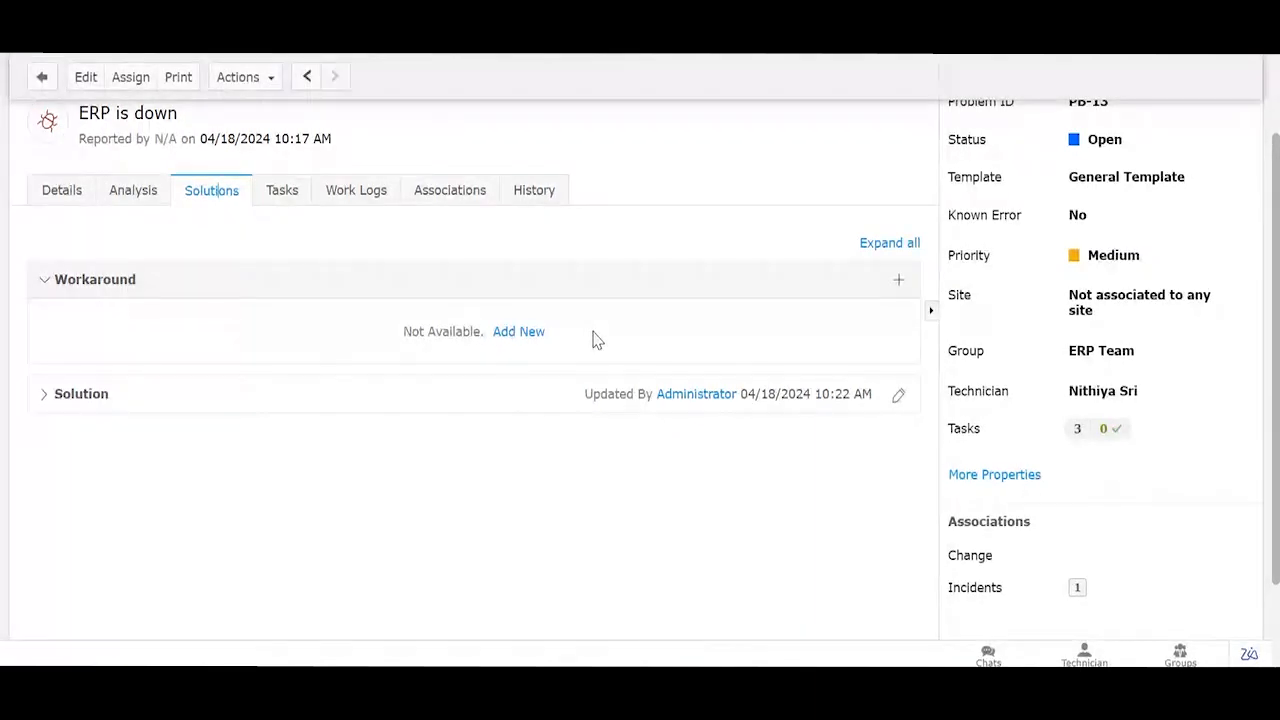
left_click(469, 405)
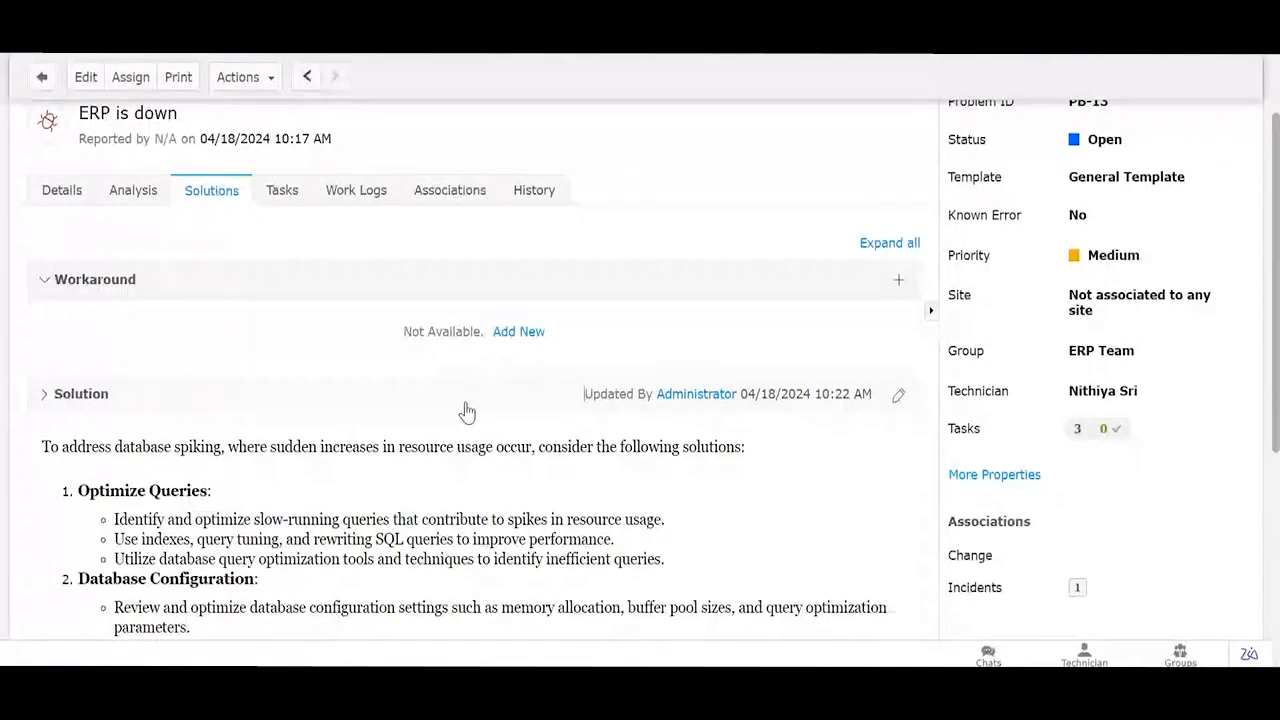
scroll(469, 409, "down", 3)
scroll(322, 387, "down", 1)
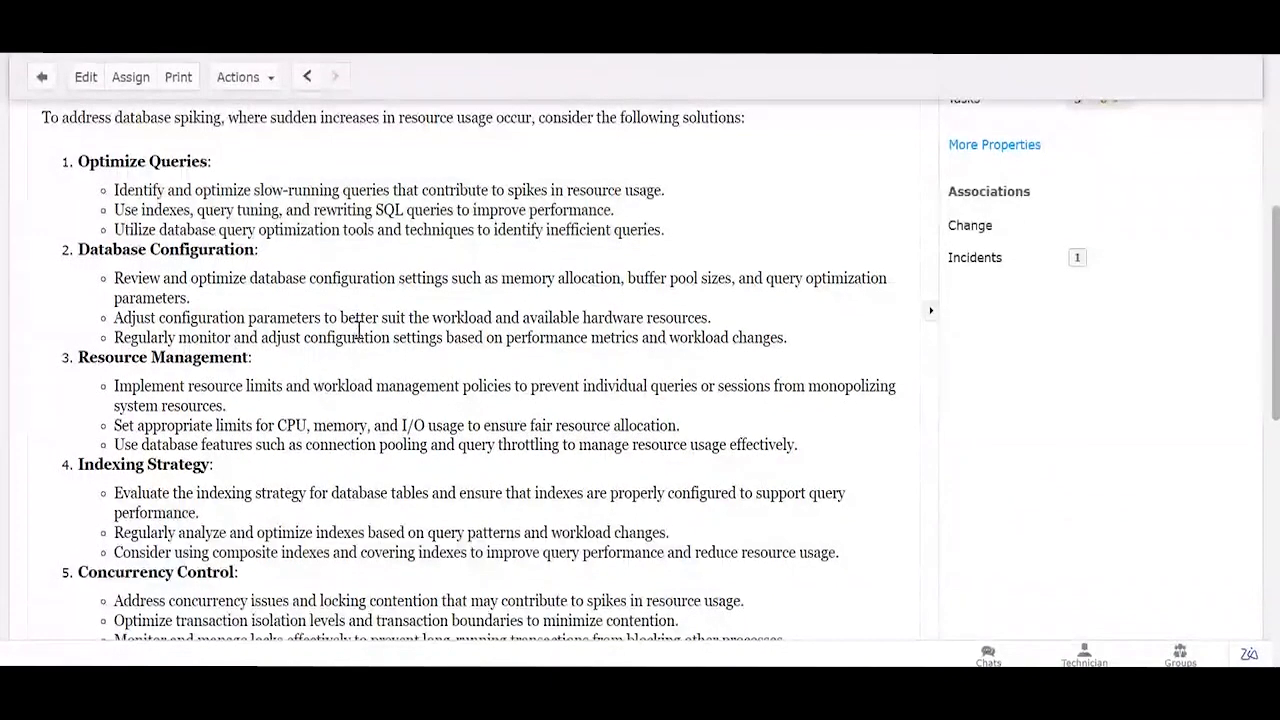
scroll(400, 405, "up", 5)
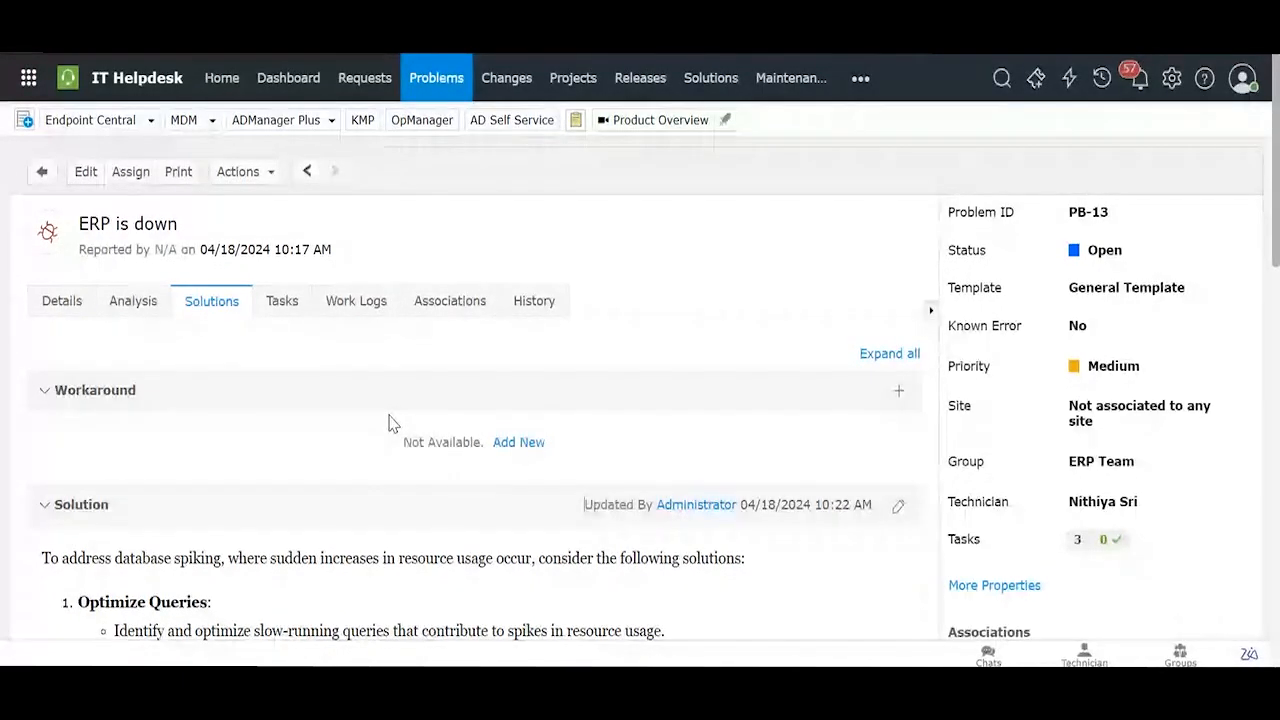
Step: Check PB-13's tasks and work logs, then view its Associations listing the closed 'ERP is down' incident
left_click(298, 308)
scroll(545, 378, "down", 1)
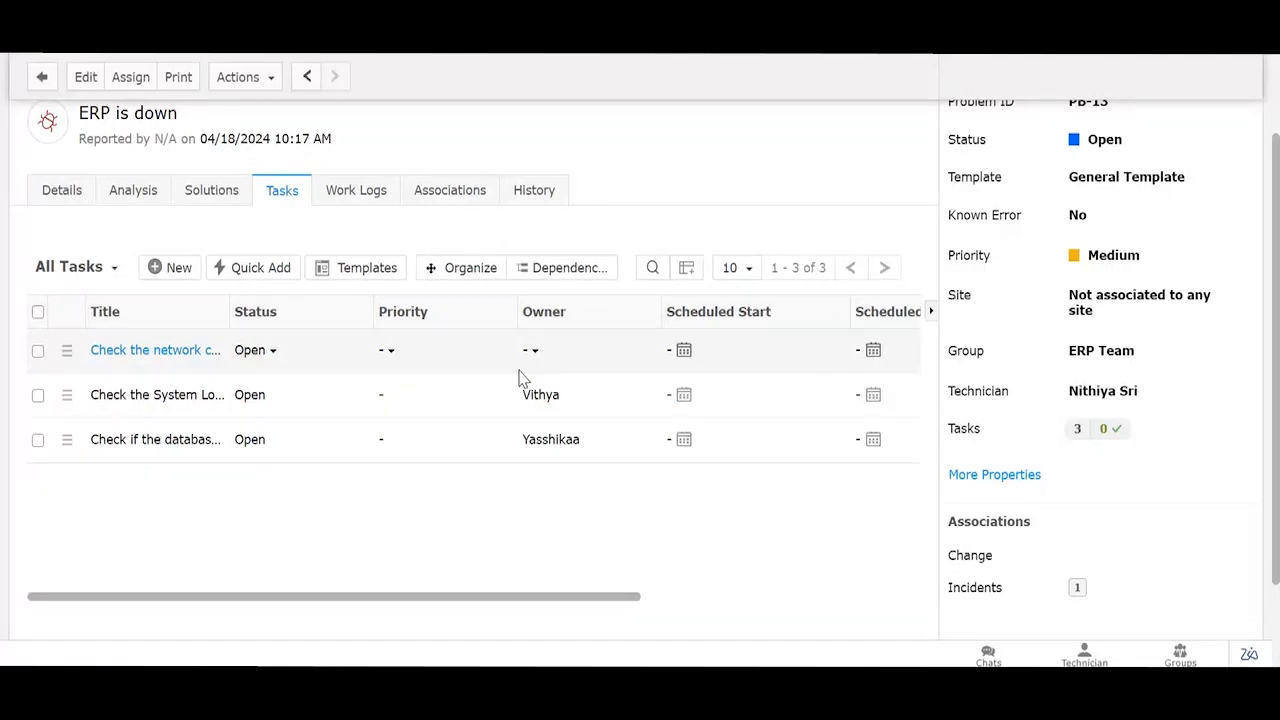
left_click(368, 192)
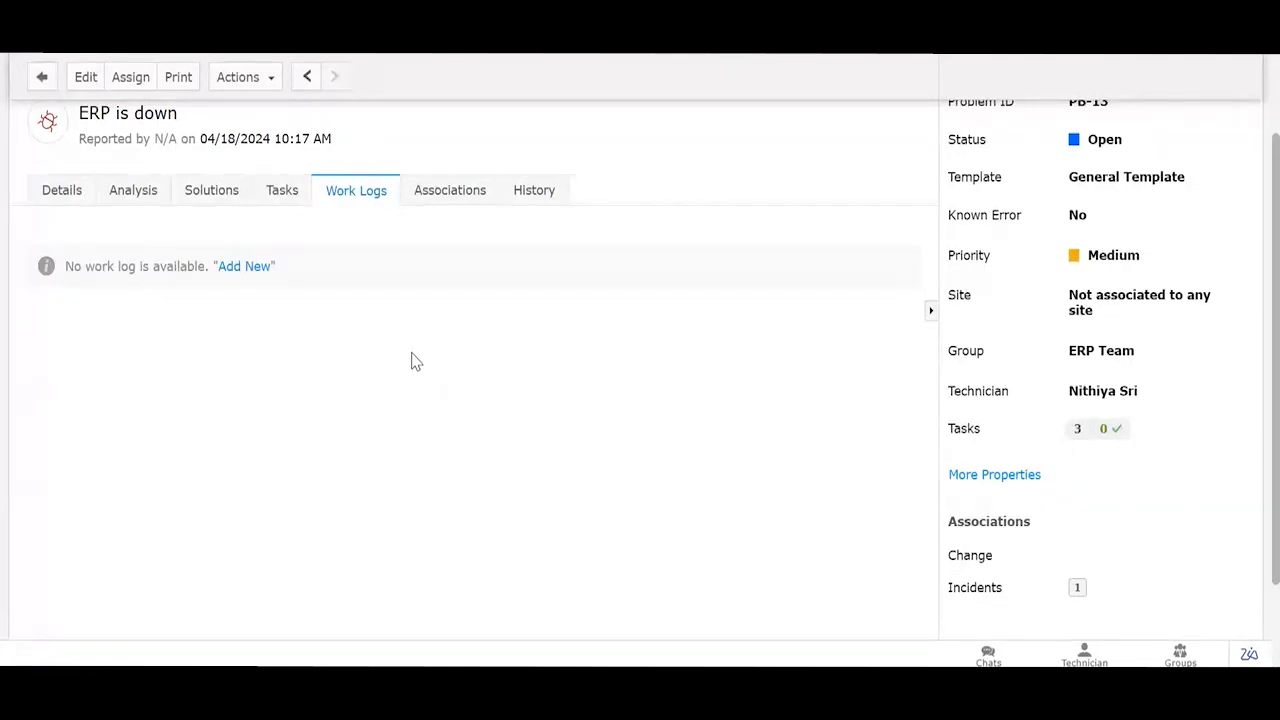
left_click(272, 200)
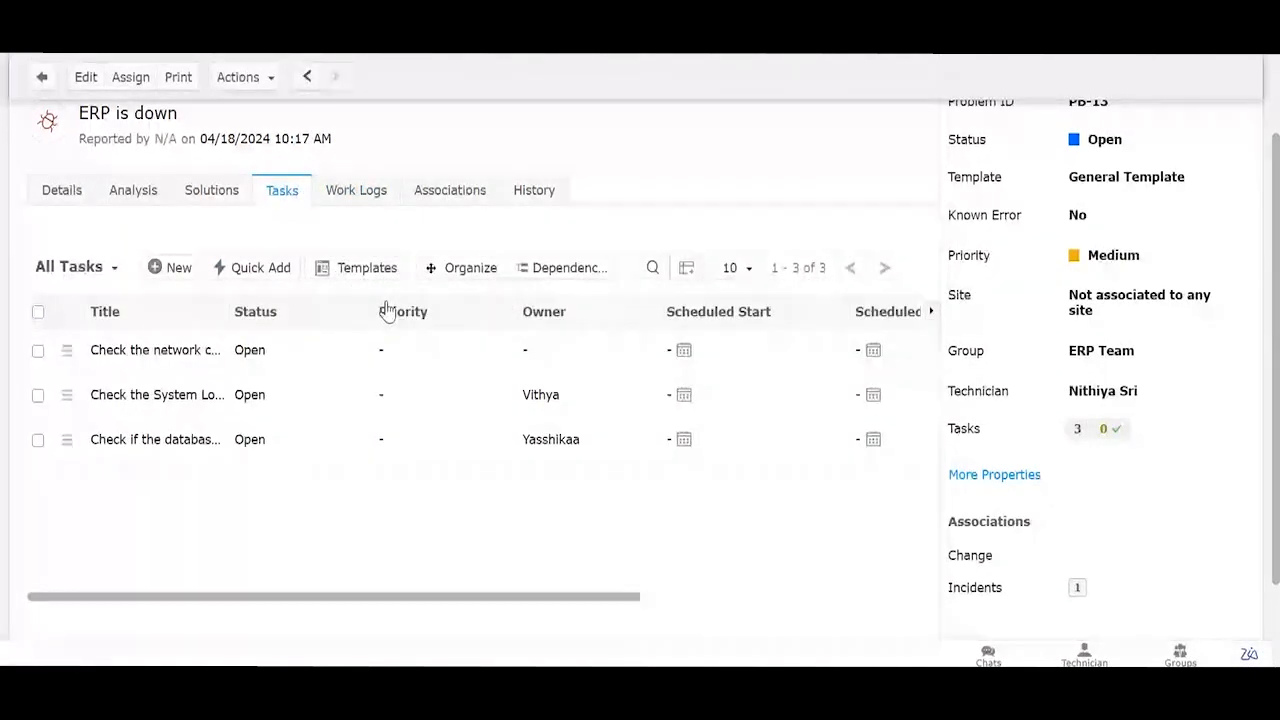
left_click(357, 190)
left_click(464, 191)
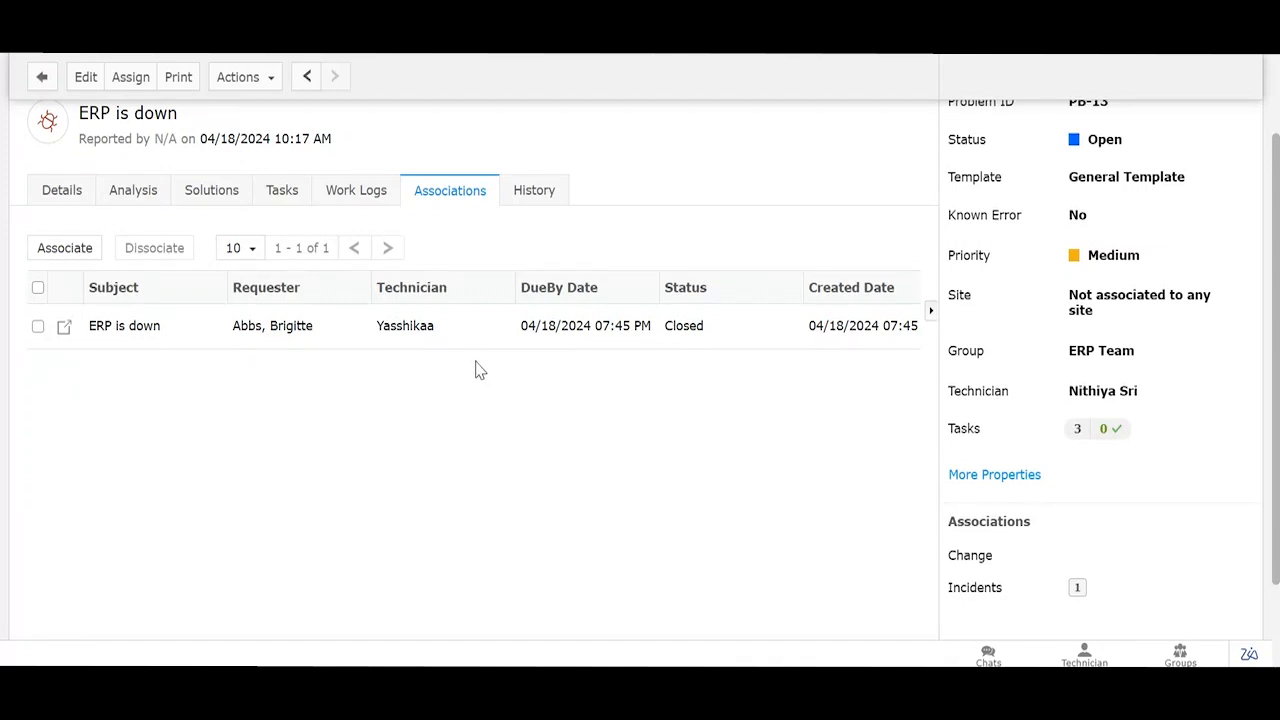
scroll(774, 331, "up", 2)
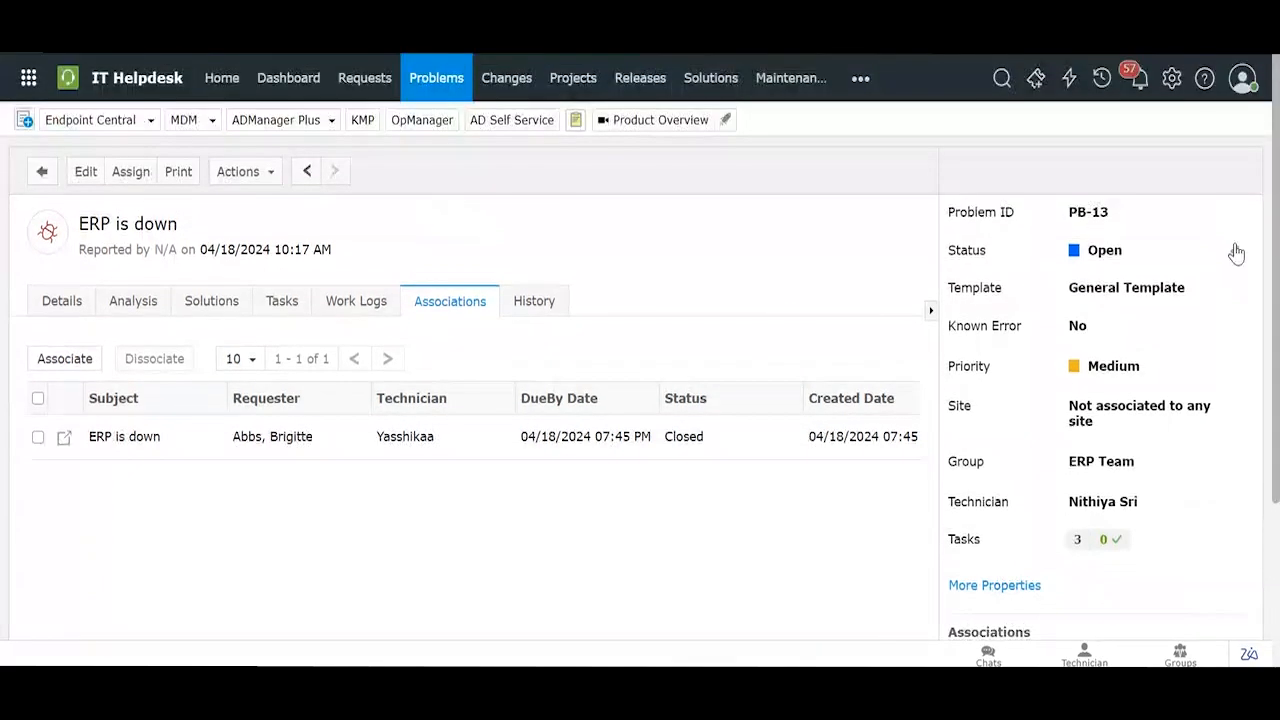
Step: Change problem PB-13's status to Closed and dismiss the follow-up notification and dialog
left_click(1094, 255)
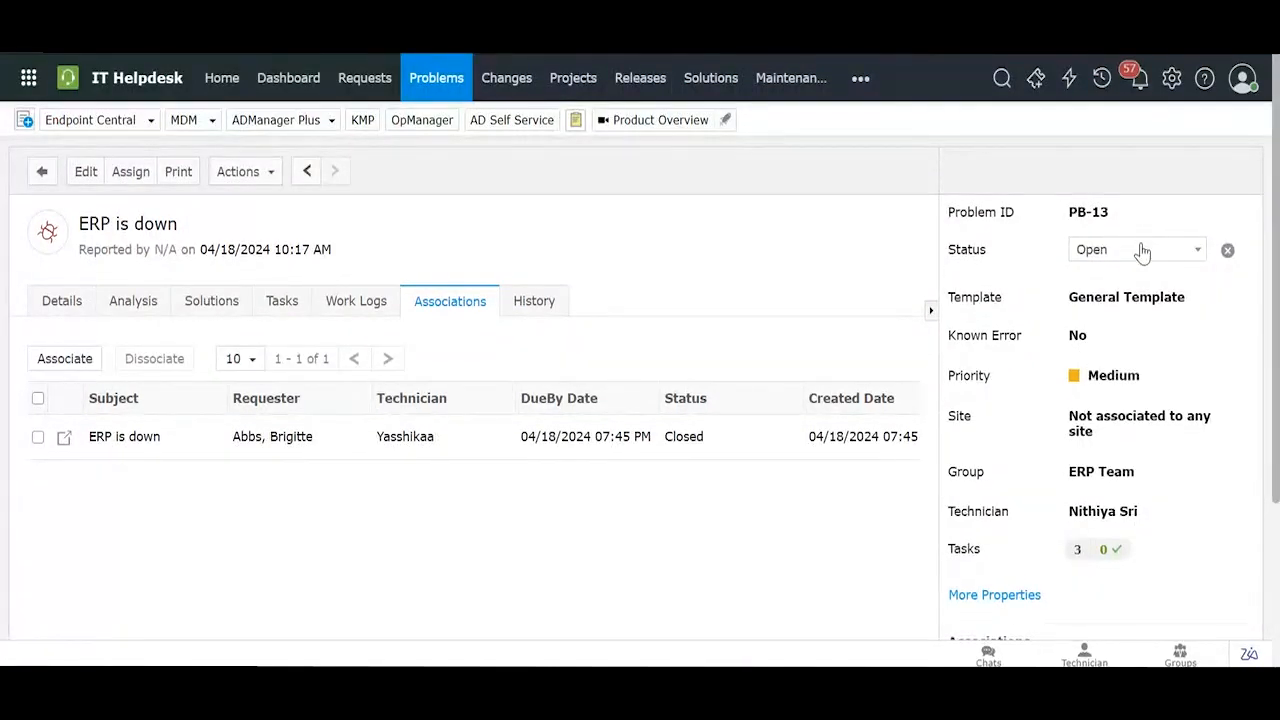
left_click(1140, 251)
left_click(1098, 337)
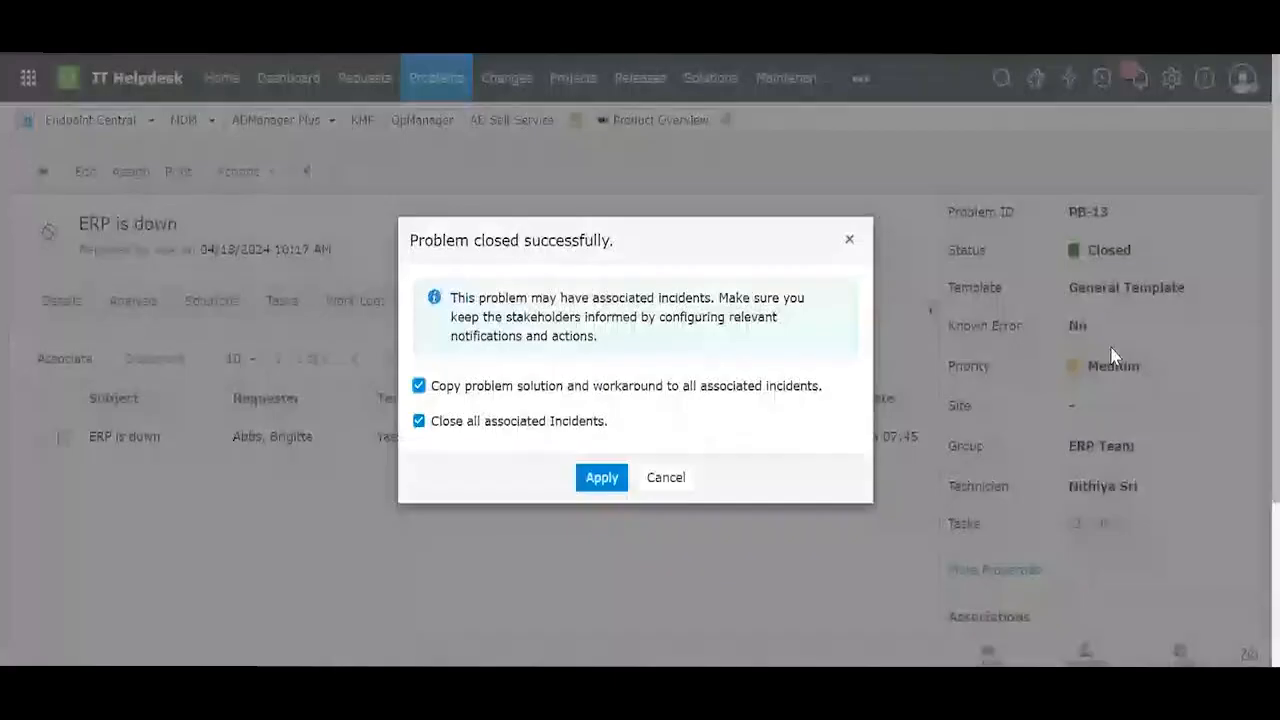
left_click(713, 353)
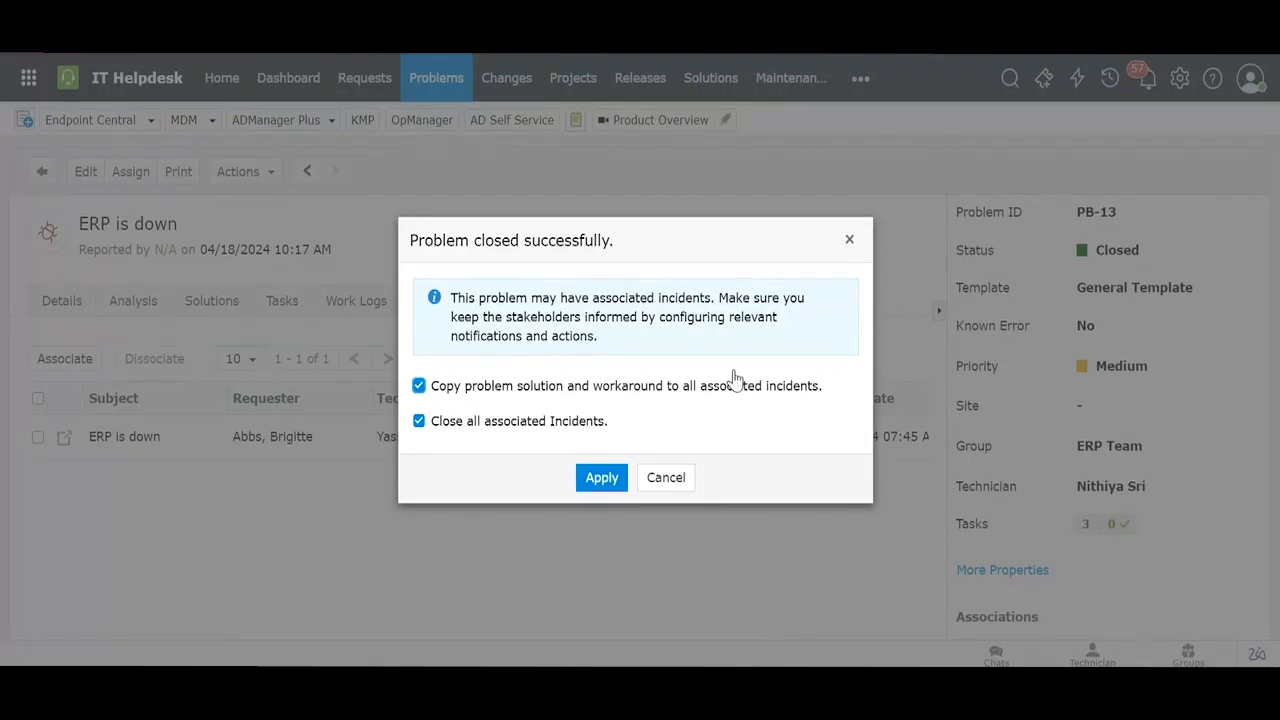
left_click(848, 241)
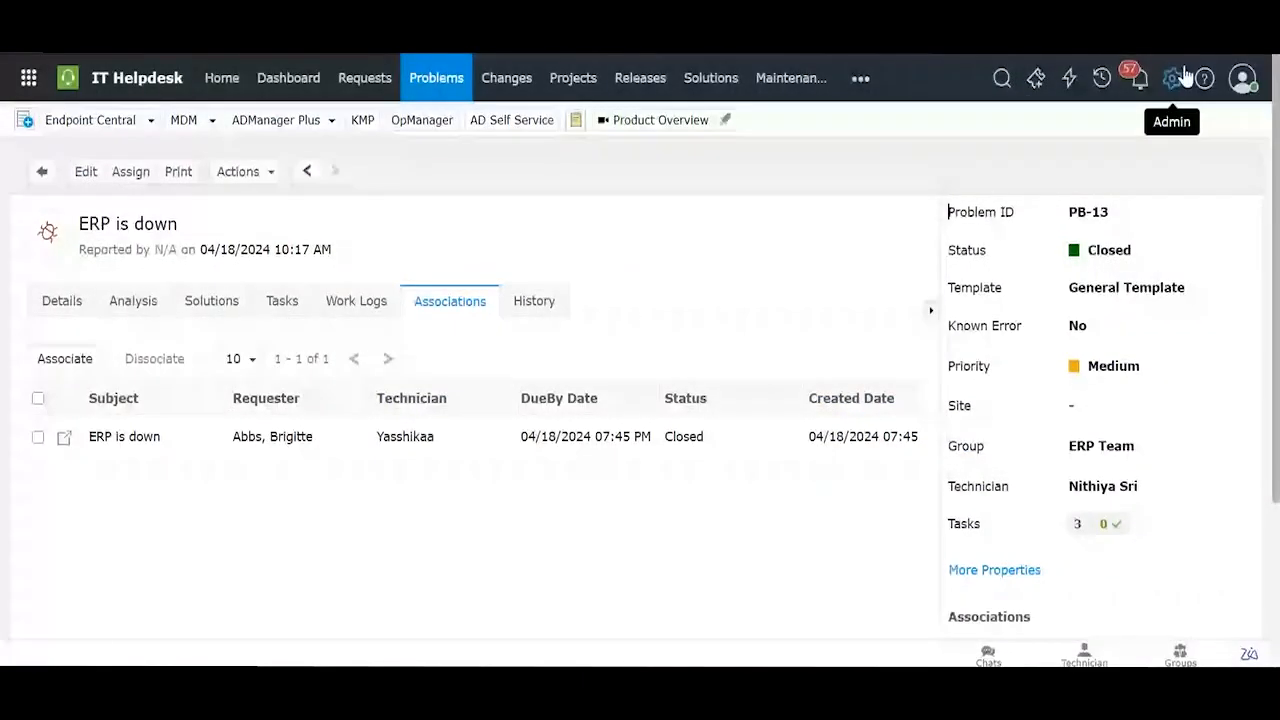
Step: Switch to the Solutions tab to see the three solutions
left_click(727, 88)
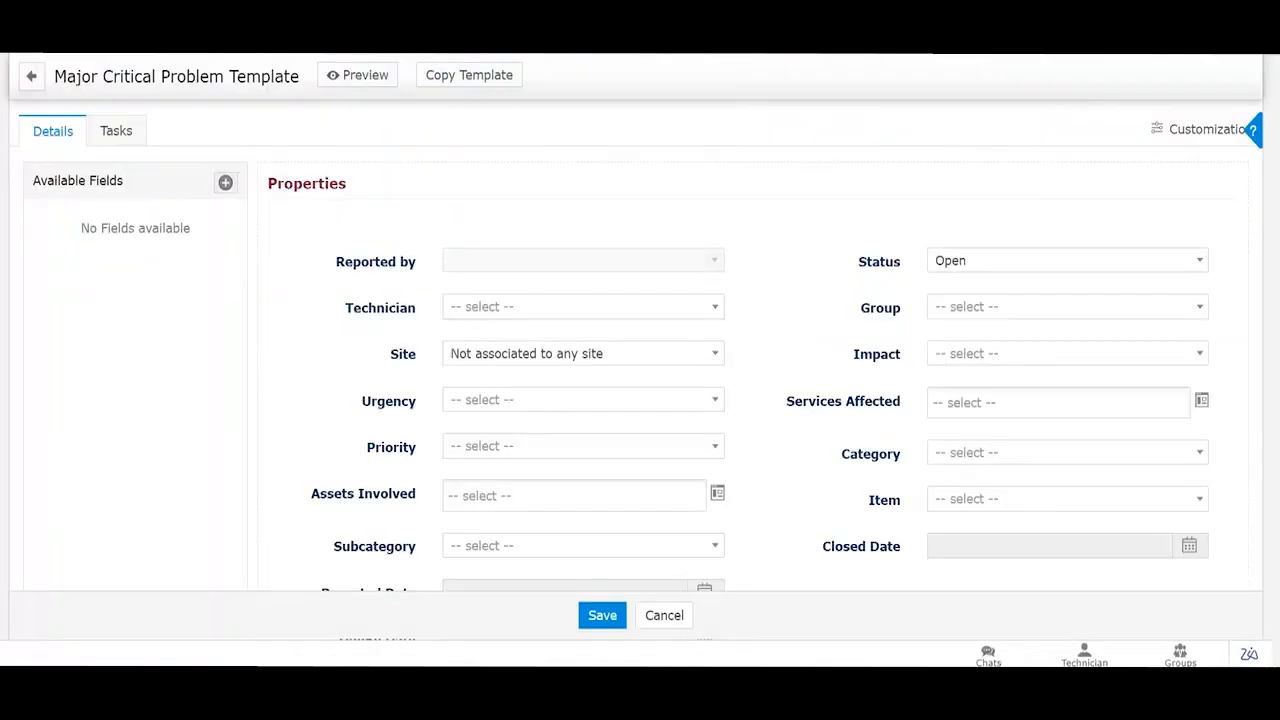
scroll(1049, 163, "up", 3)
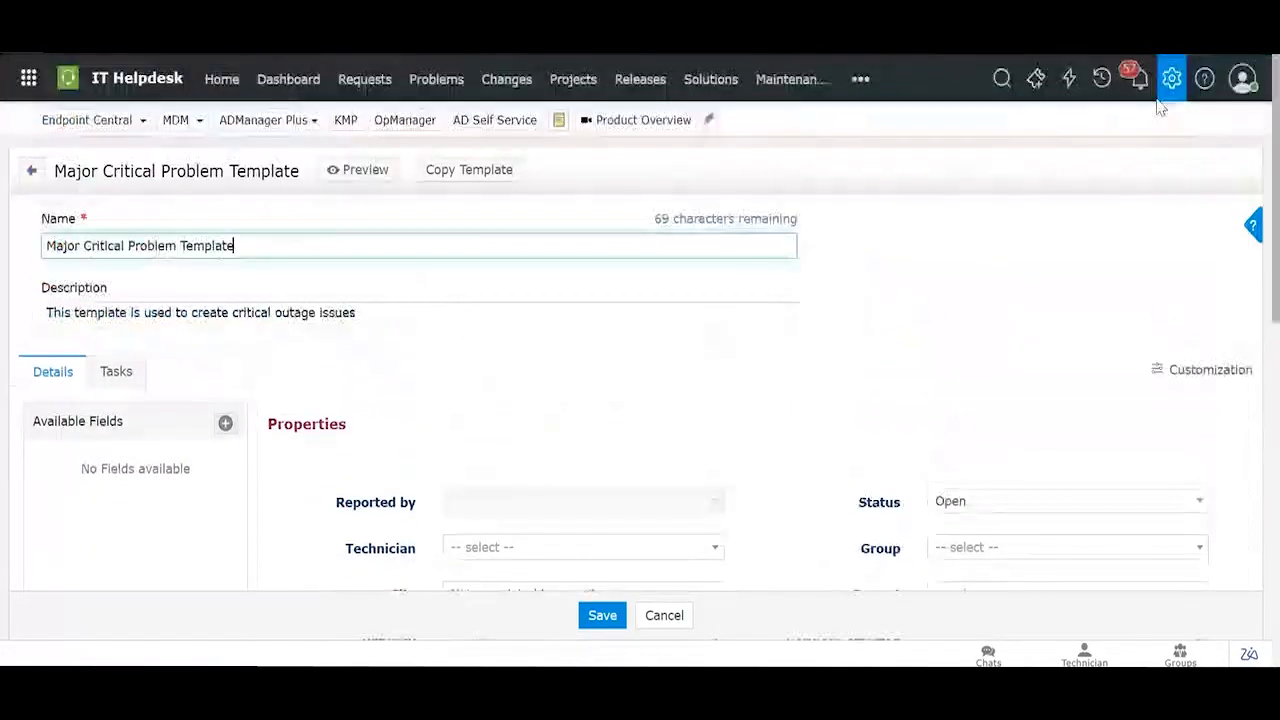
Step: Start a new role from Admin > Roles > Add New Role
left_click(1171, 79)
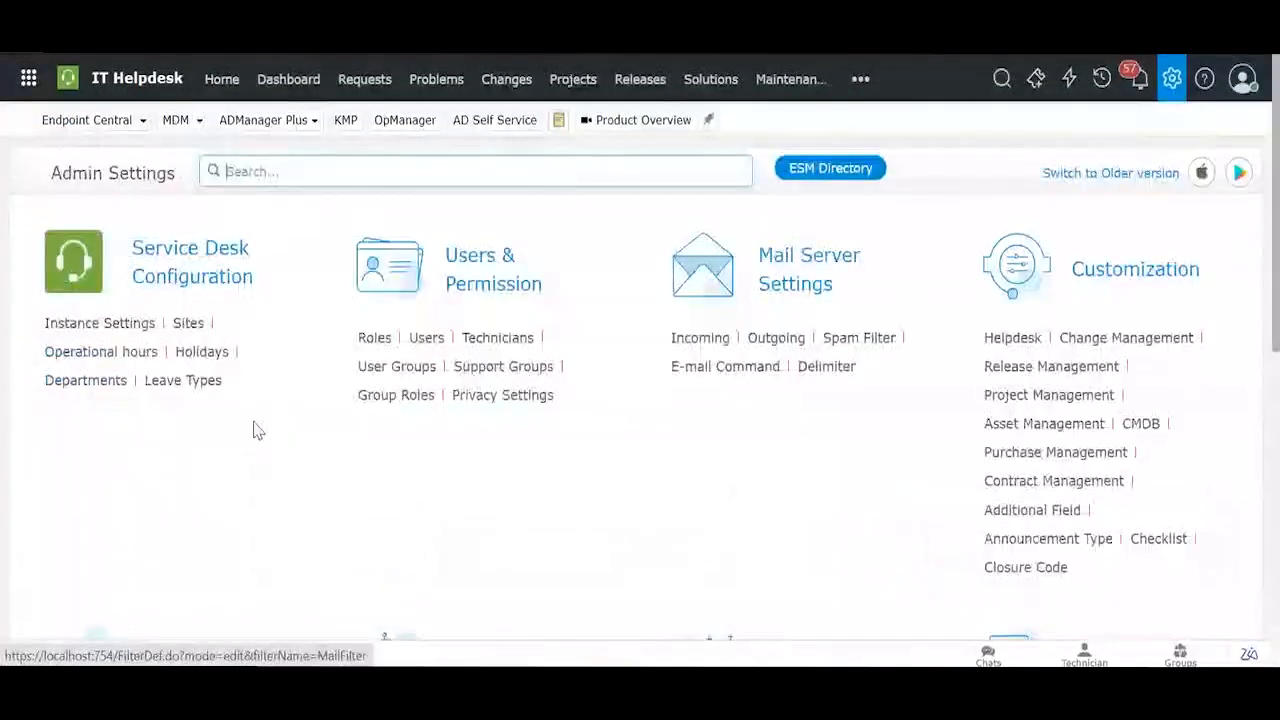
left_click(375, 346)
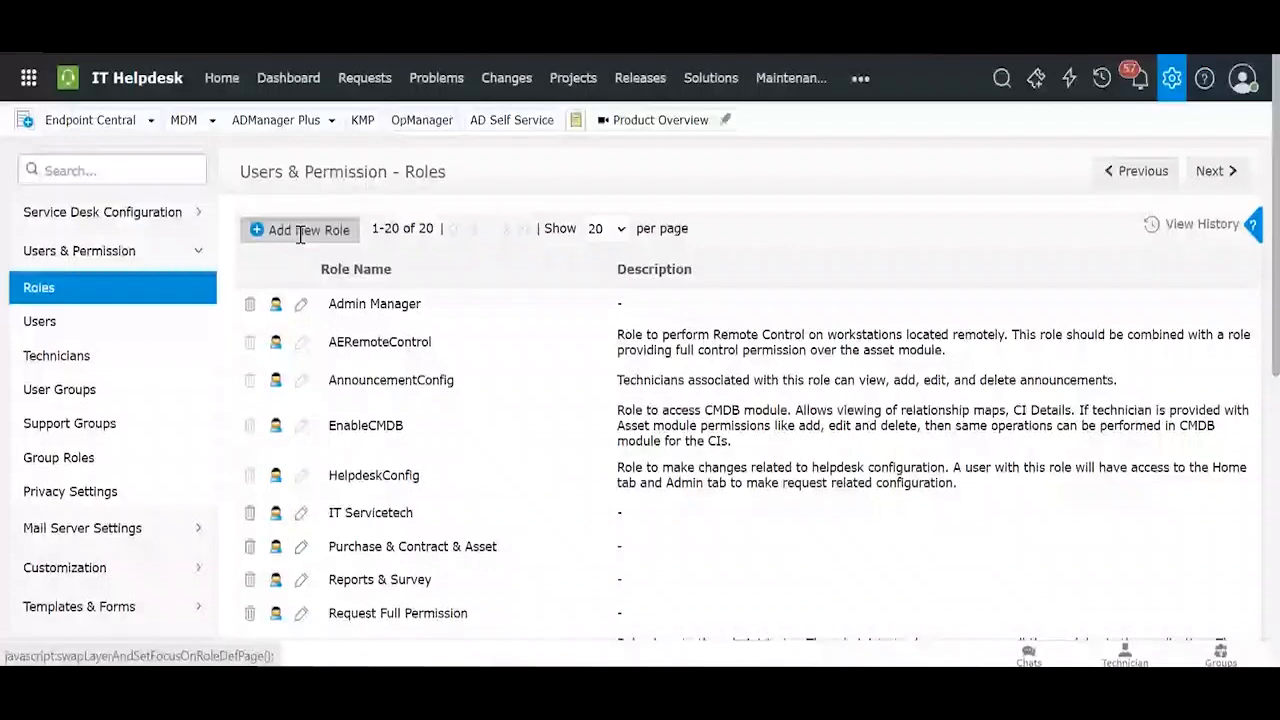
left_click(300, 230)
scroll(443, 314, "down", 3)
scroll(443, 314, "down", 2)
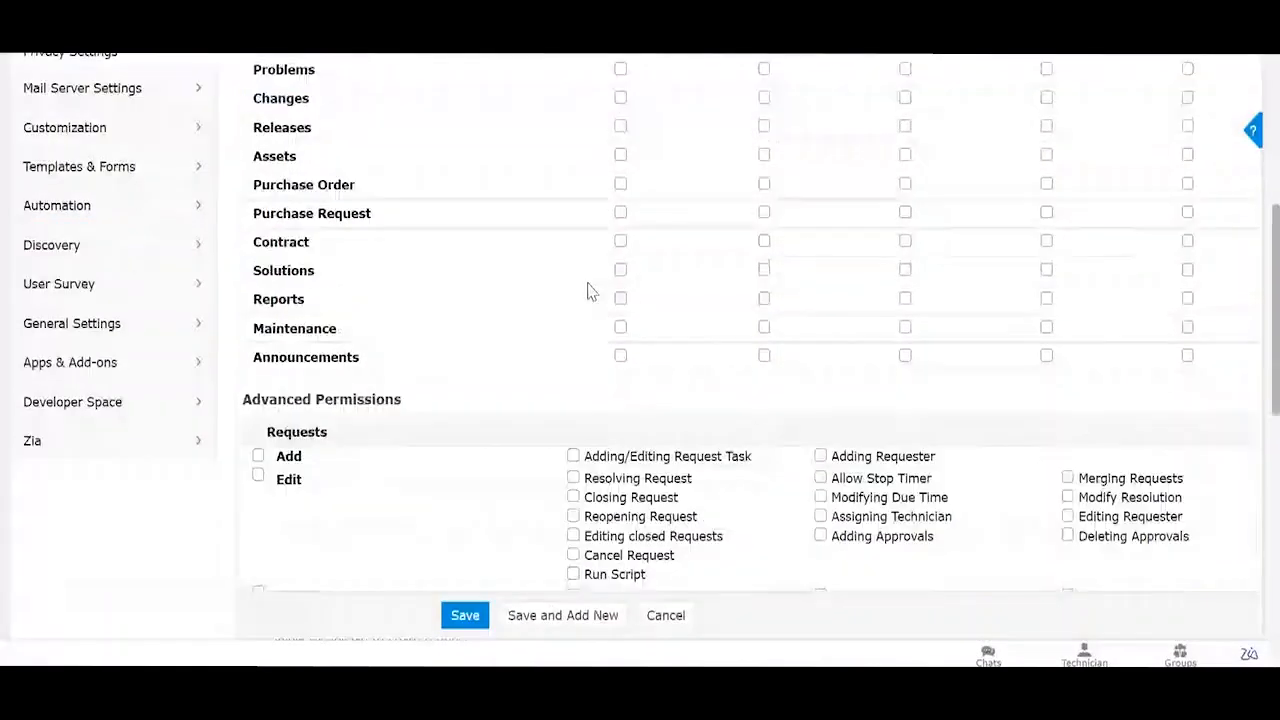
scroll(616, 277, "up", 1)
Step: Give the role Complete Access to Solutions instead of Contract, then return to Solutions
left_click(620, 285)
scroll(651, 309, "up", 2)
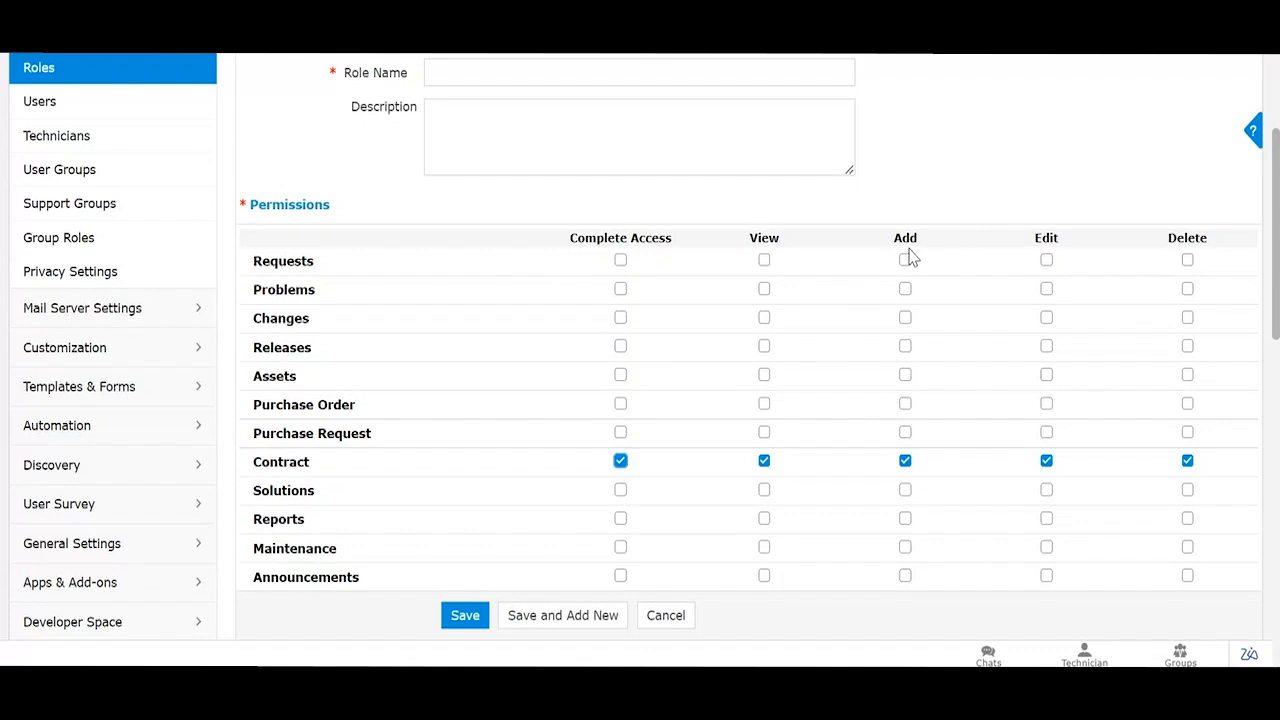
right_click(620, 463)
left_click(620, 465)
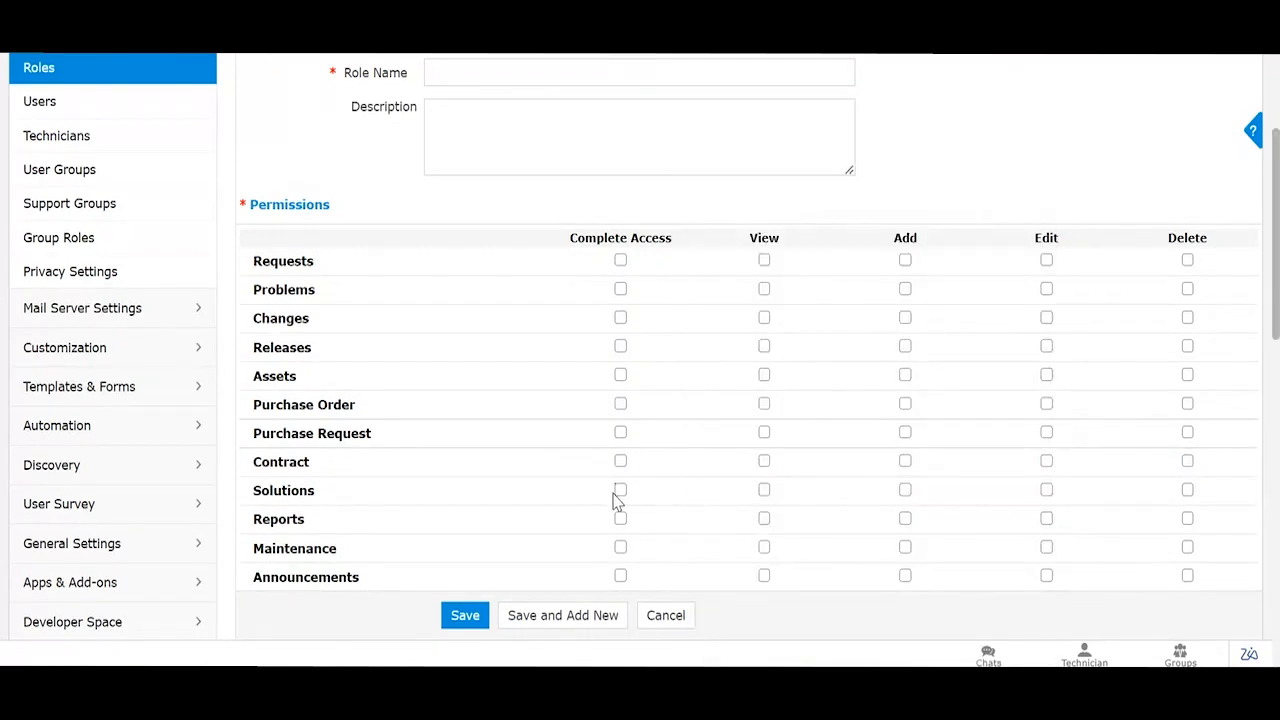
left_click(620, 490)
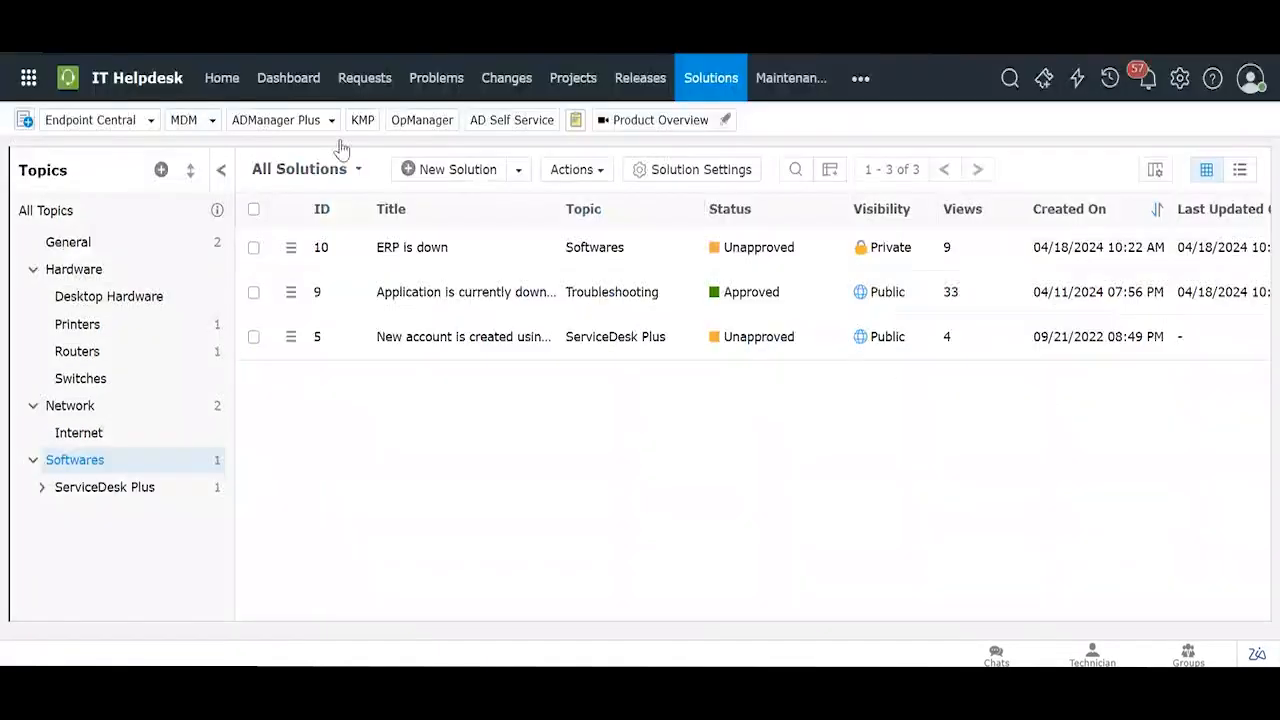
mouse_move(428, 341)
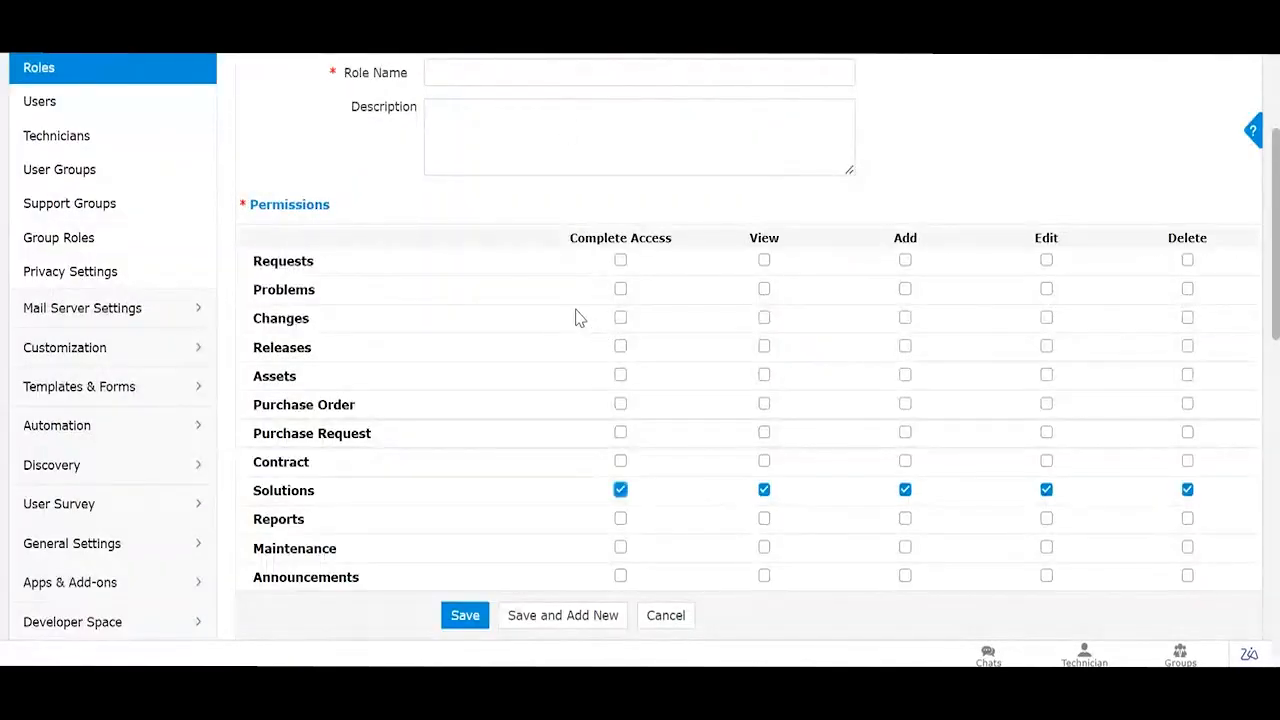
scroll(575, 318, "down", 7)
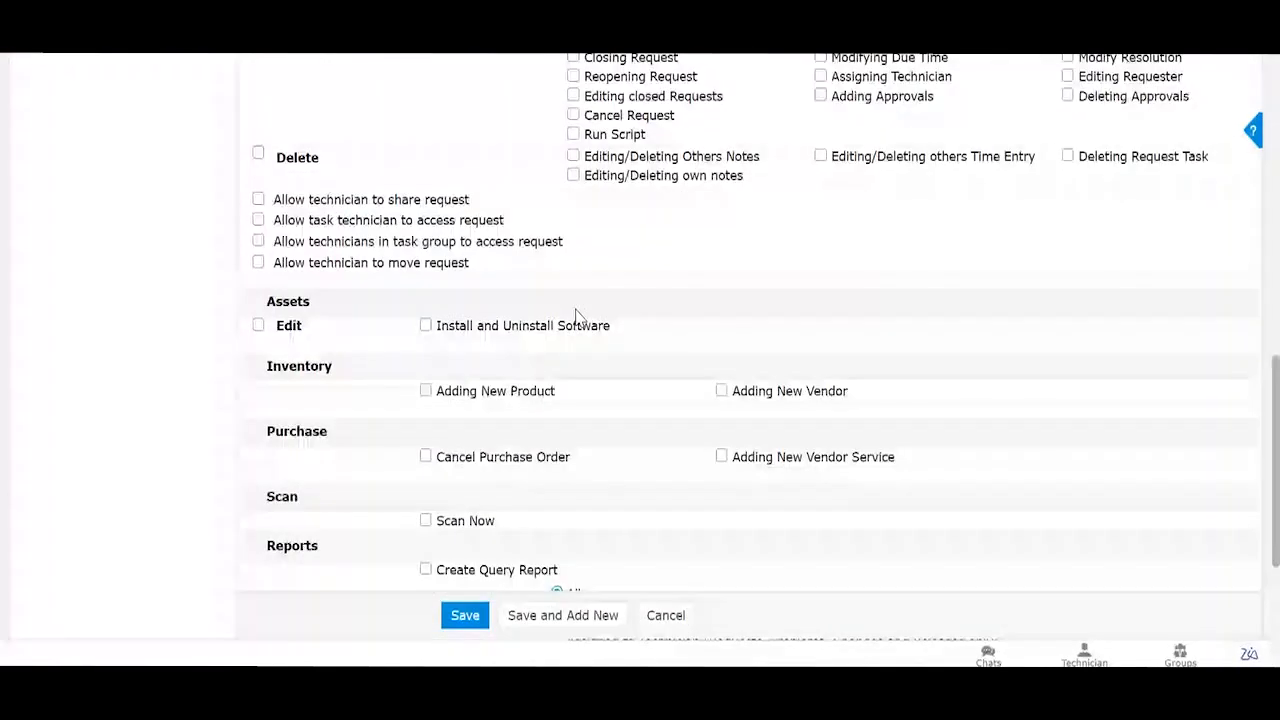
scroll(575, 318, "down", 3)
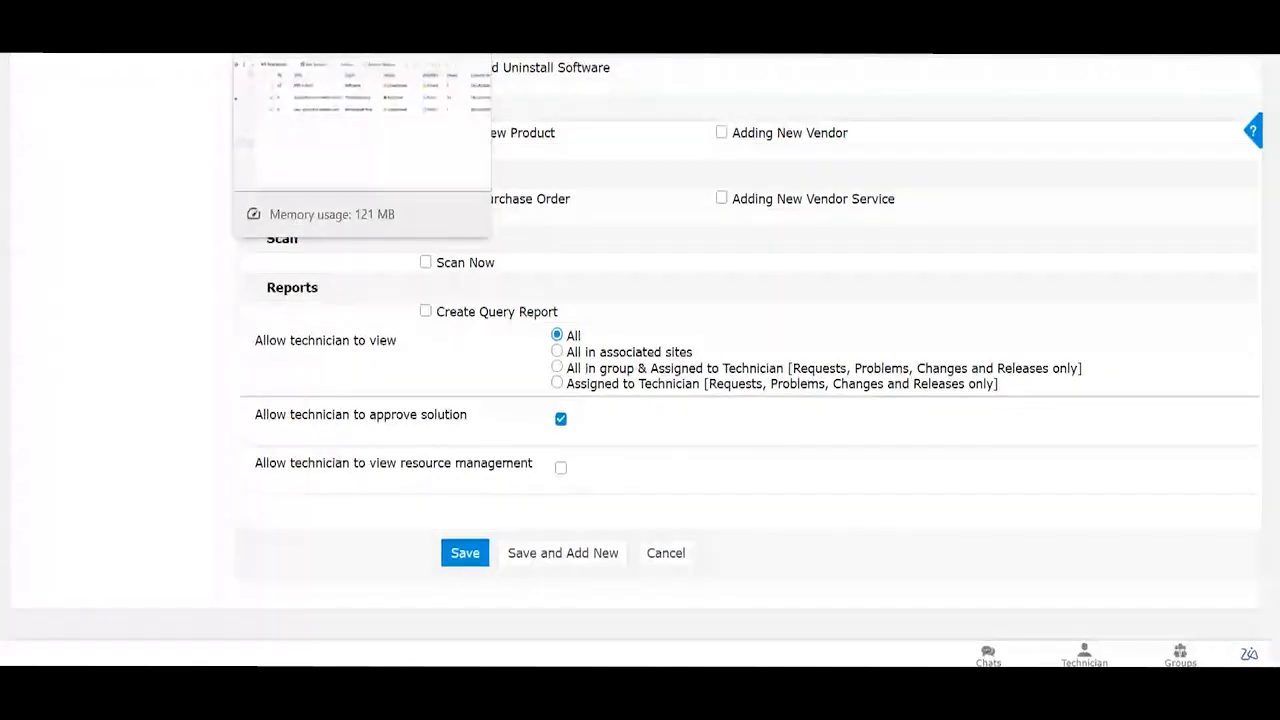
left_click(350, 54)
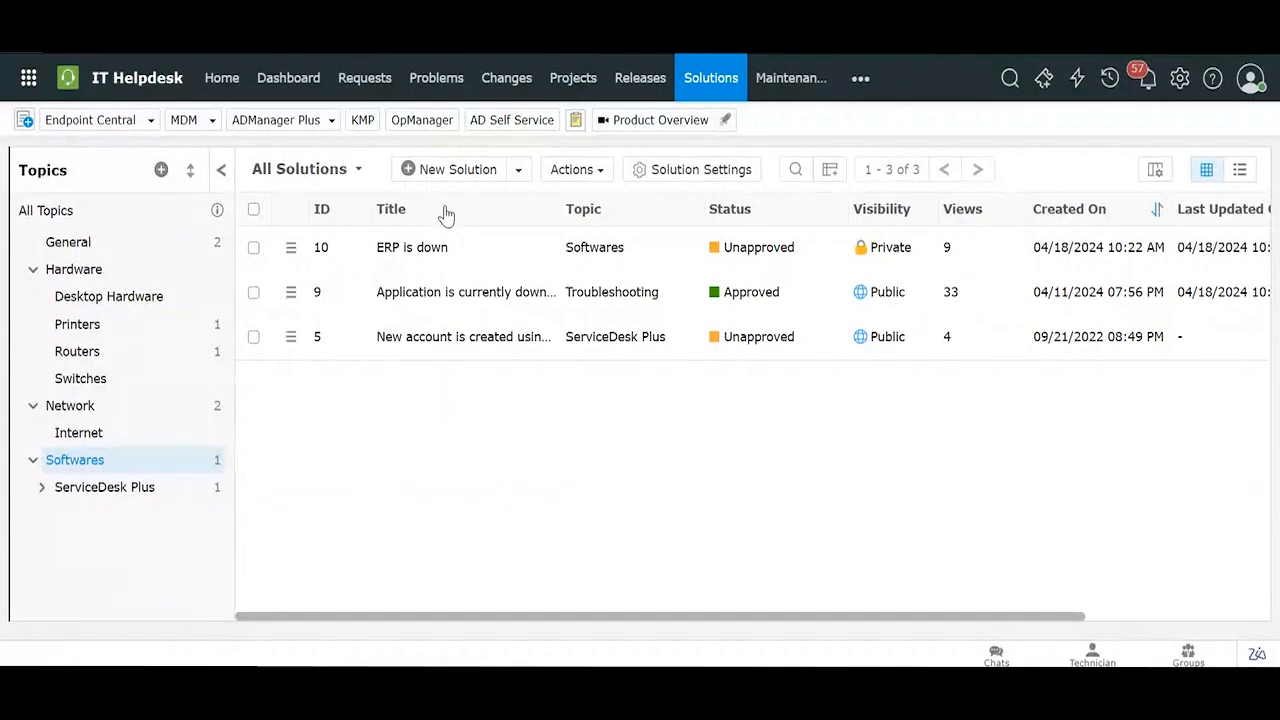
Step: Check solution 9's edit form for Self-Service Portal publishing and Visibility, then cancel
left_click(474, 292)
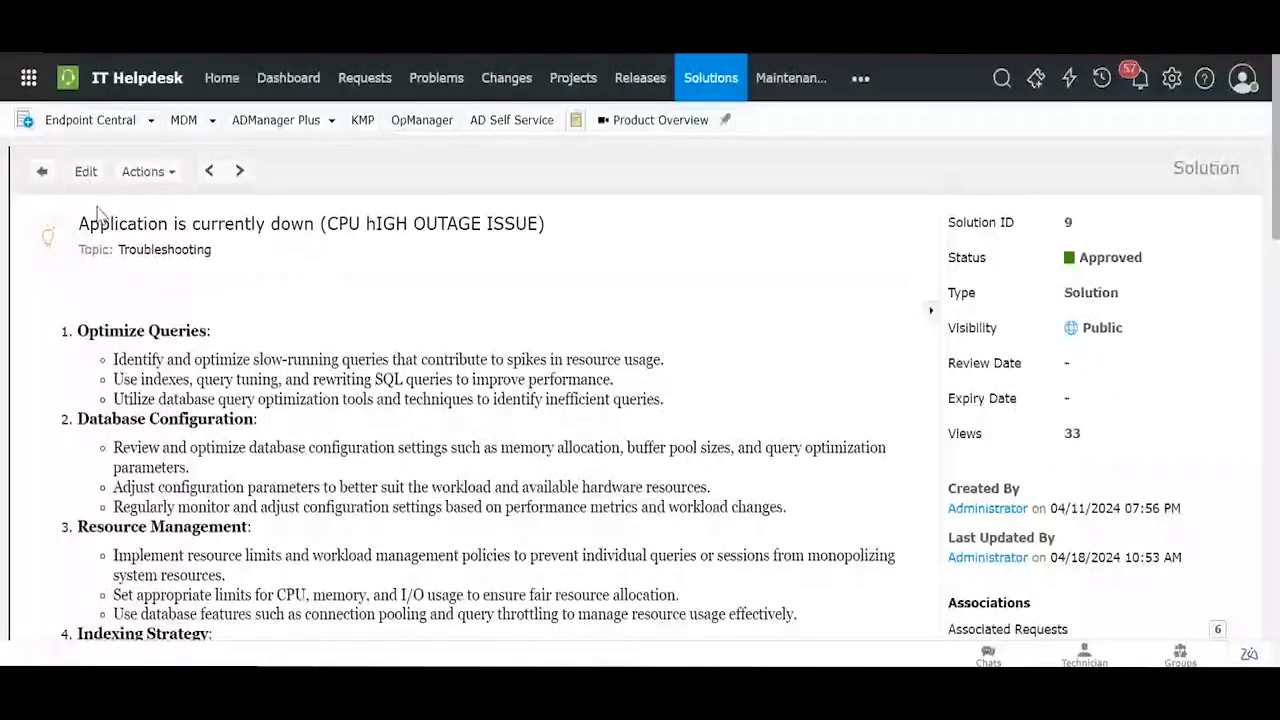
left_click(86, 171)
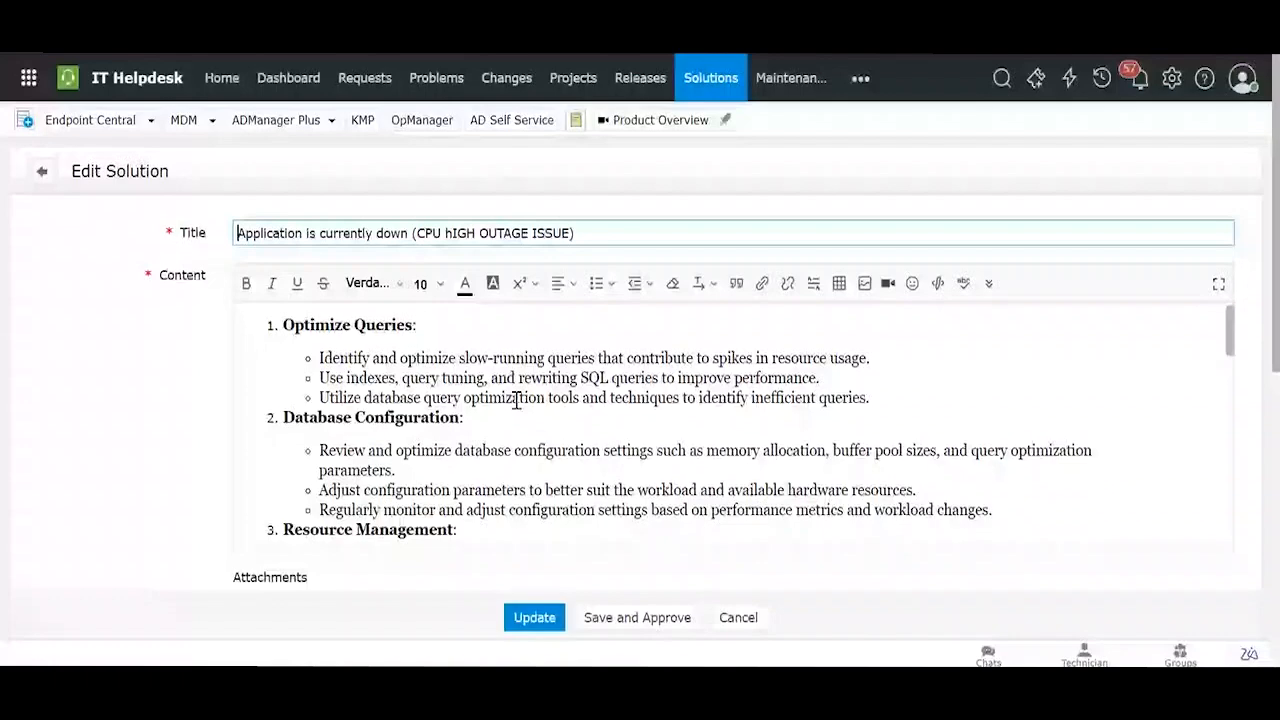
scroll(516, 400, "down", 10)
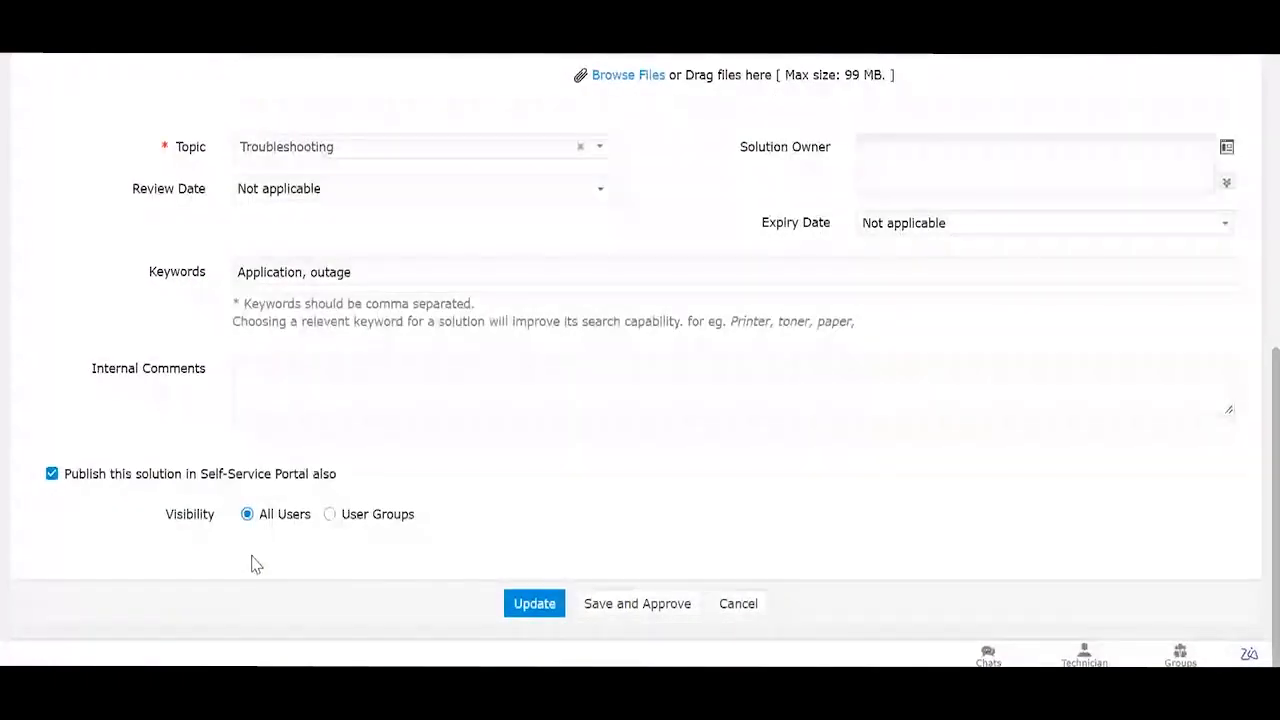
left_click(724, 605)
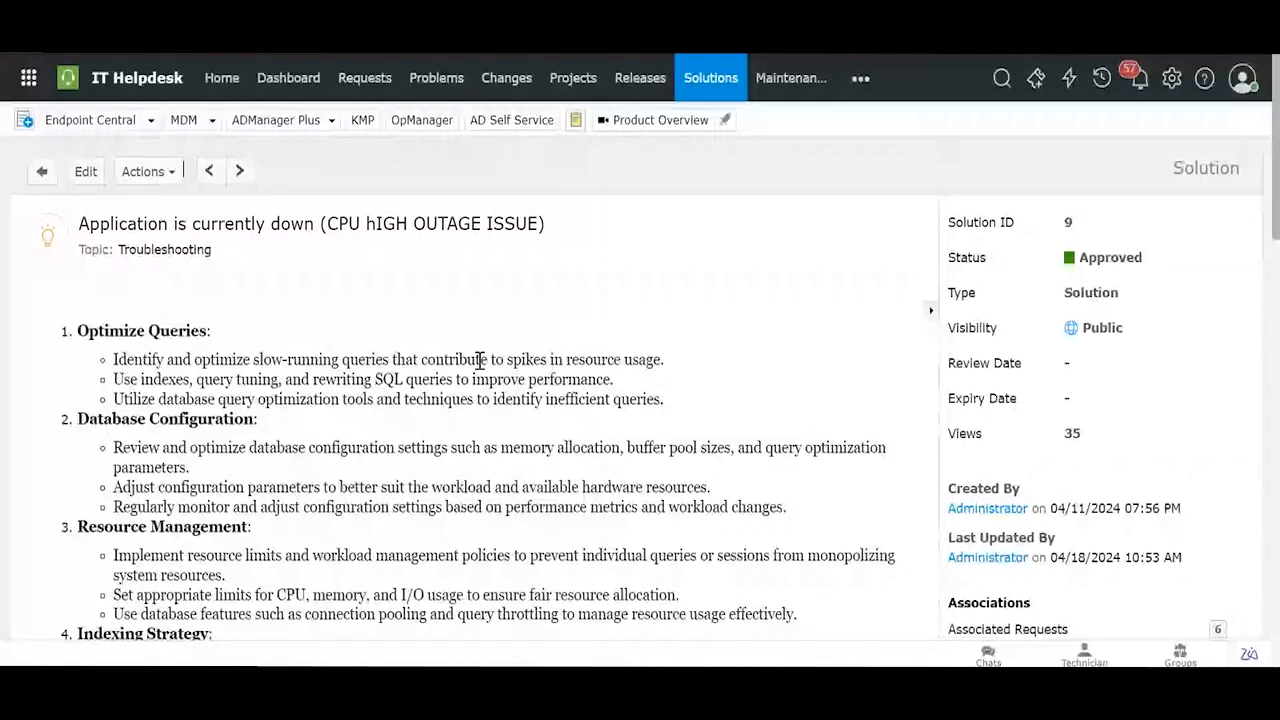
Step: Open solution 10 'ERP is down' and solution 9 in turn, returning to the list
left_click(40, 172)
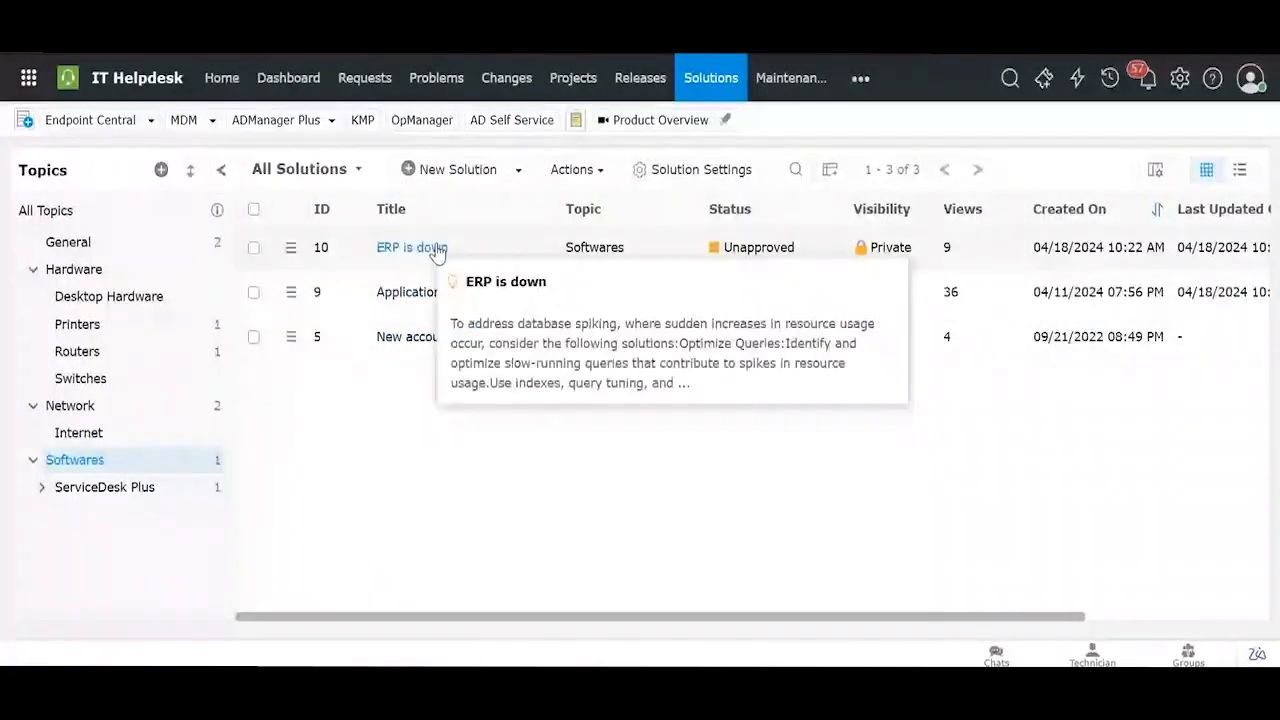
left_click(437, 250)
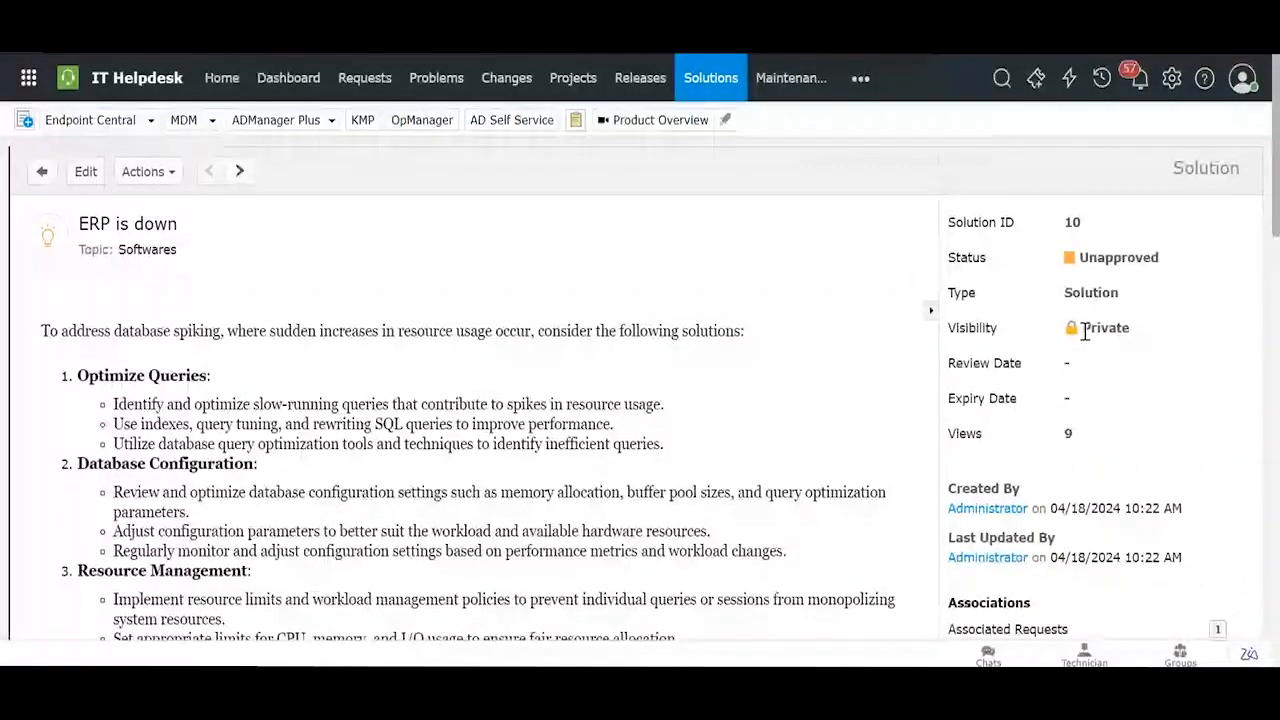
left_click(44, 176)
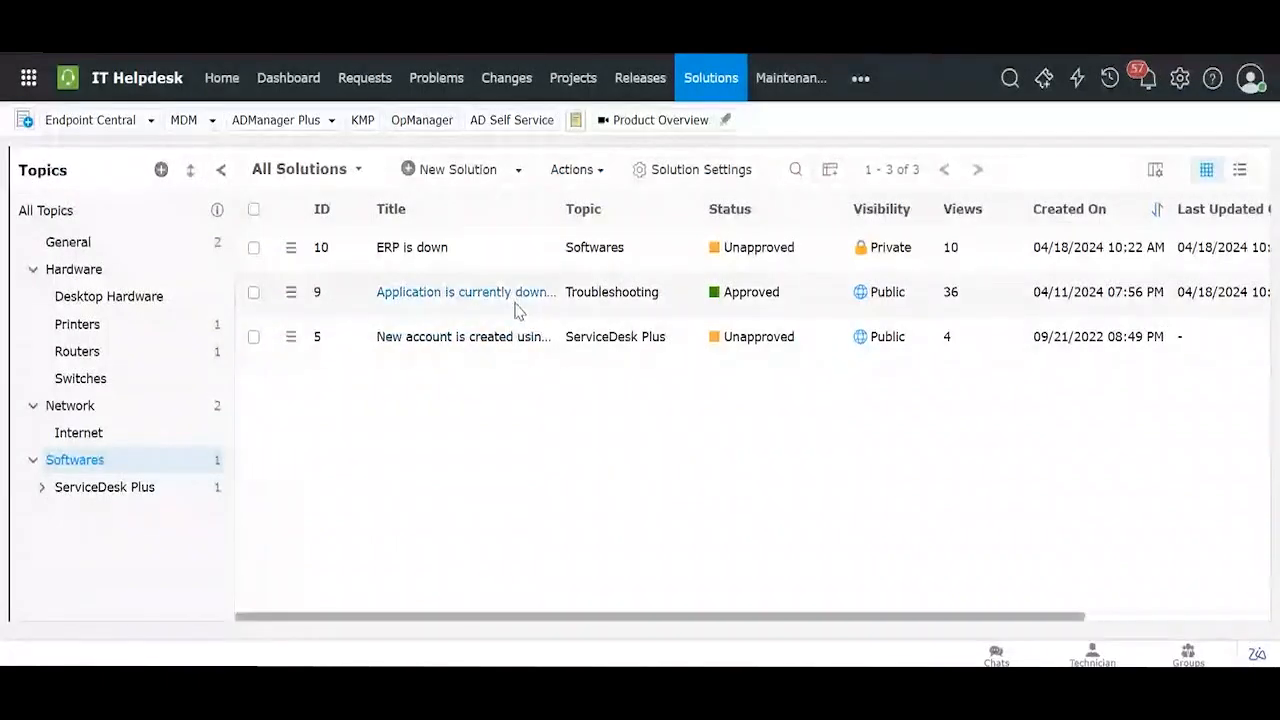
mouse_move(510, 305)
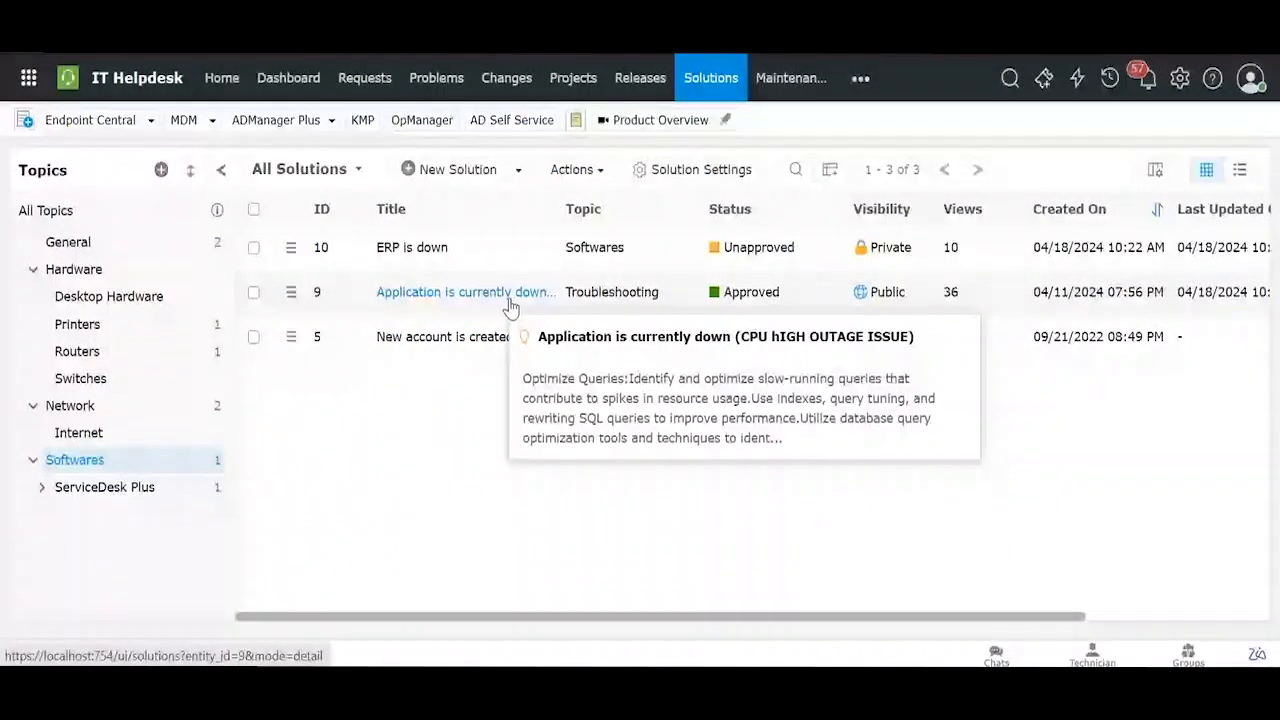
left_click(510, 292)
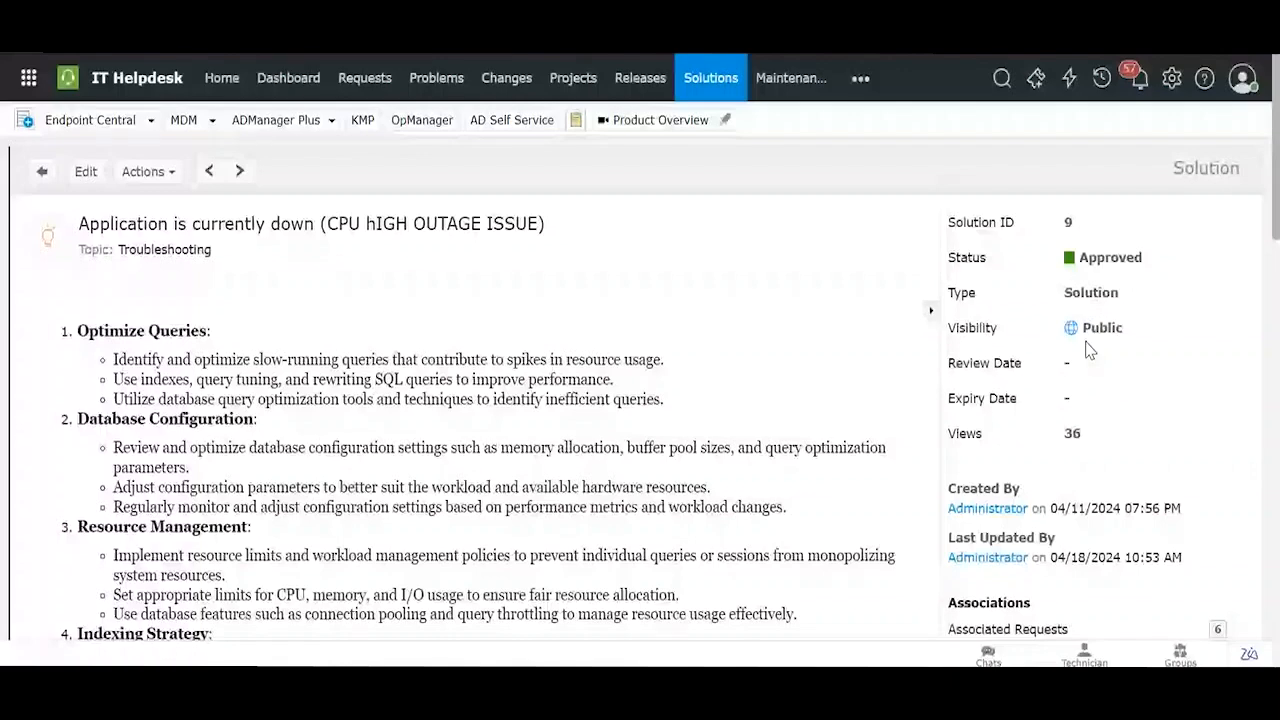
left_click(50, 174)
mouse_move(510, 303)
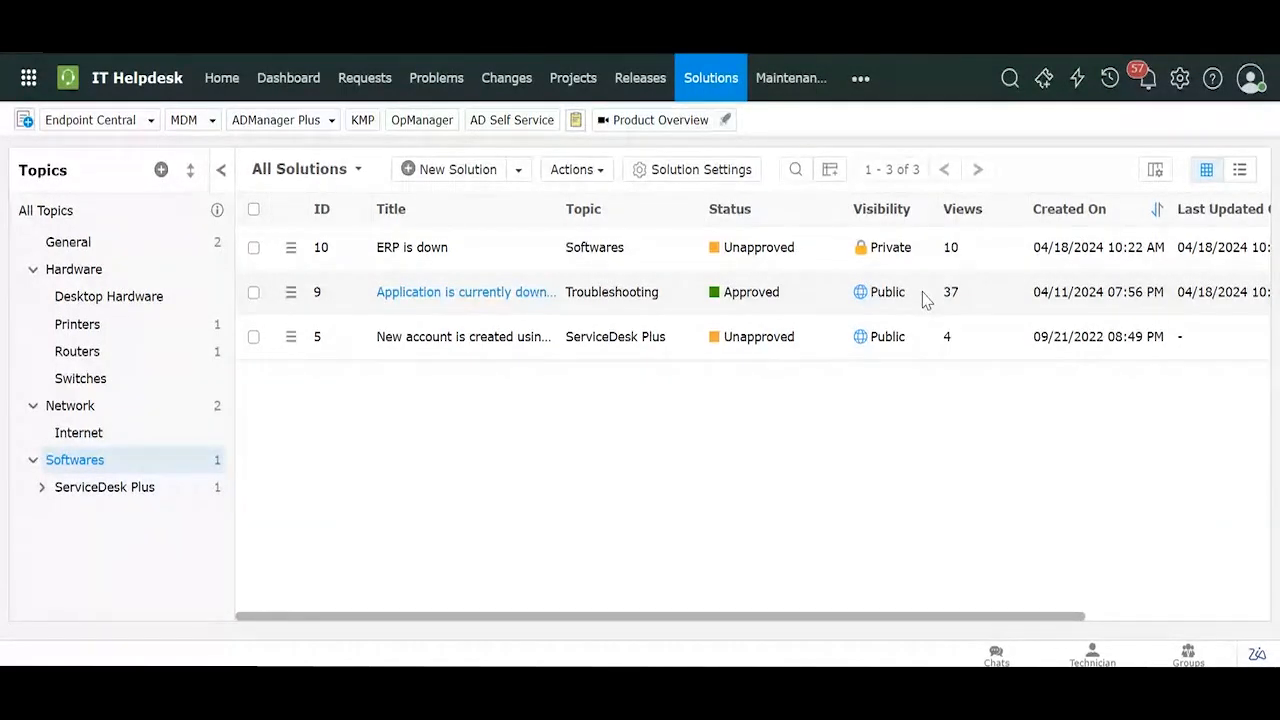
left_click(494, 305)
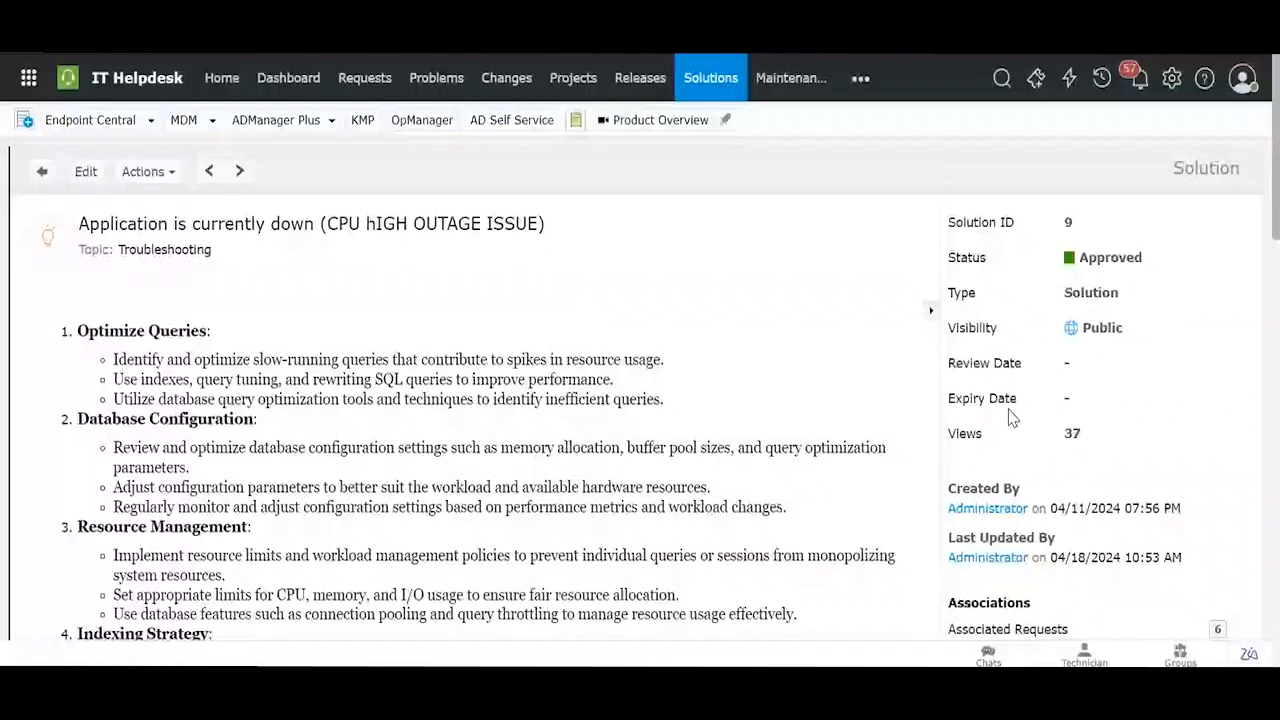
left_click(42, 171)
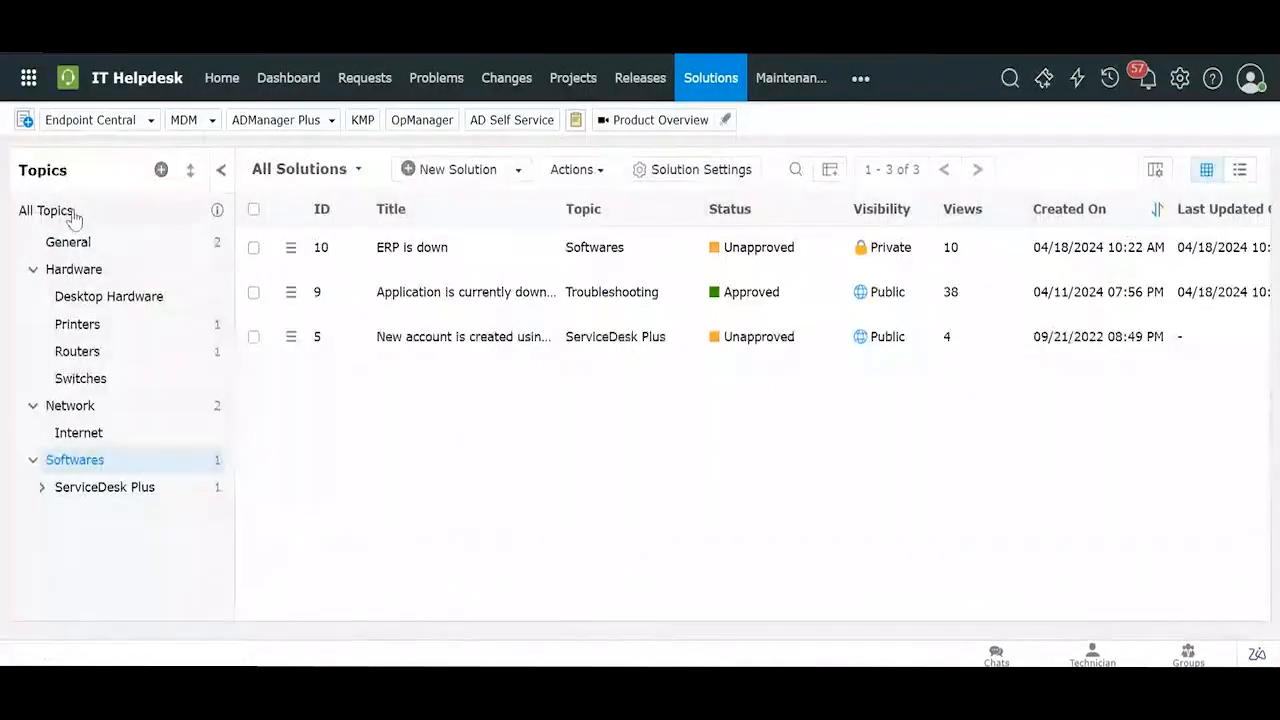
Step: Try the Expired and Expiring in next 15 days views, then switch back to All Solutions
left_click(285, 174)
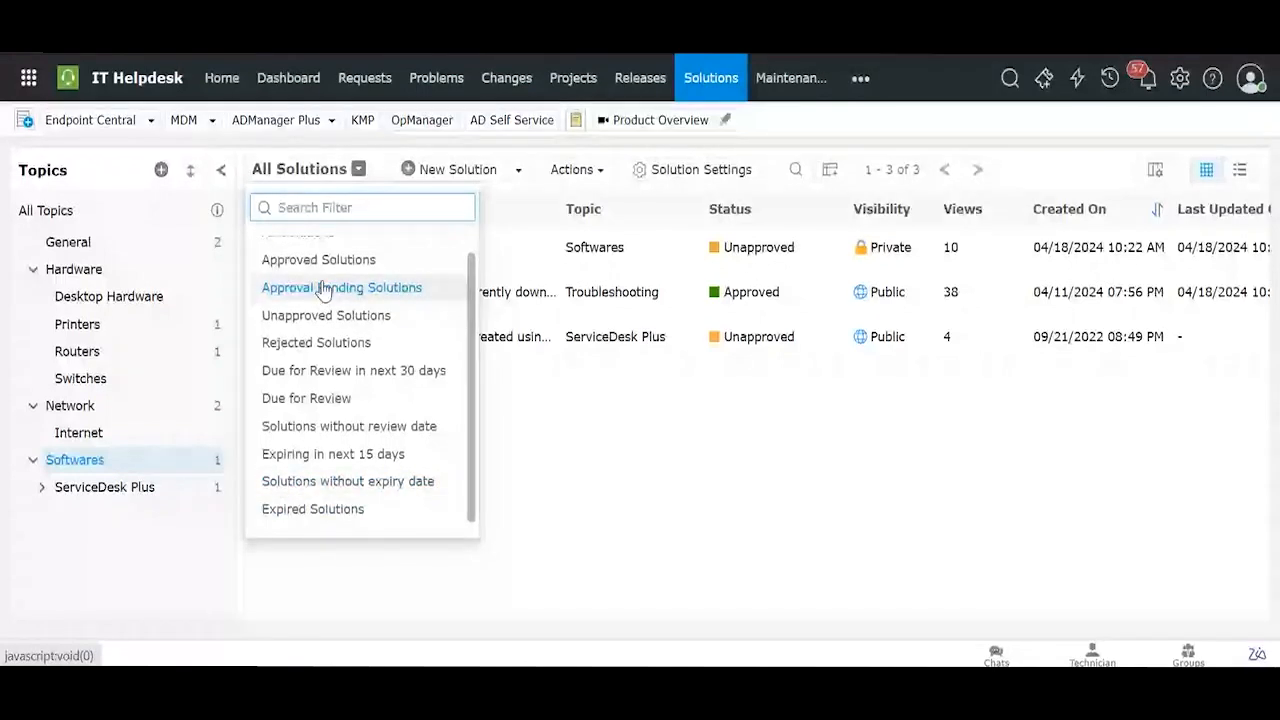
left_click(338, 512)
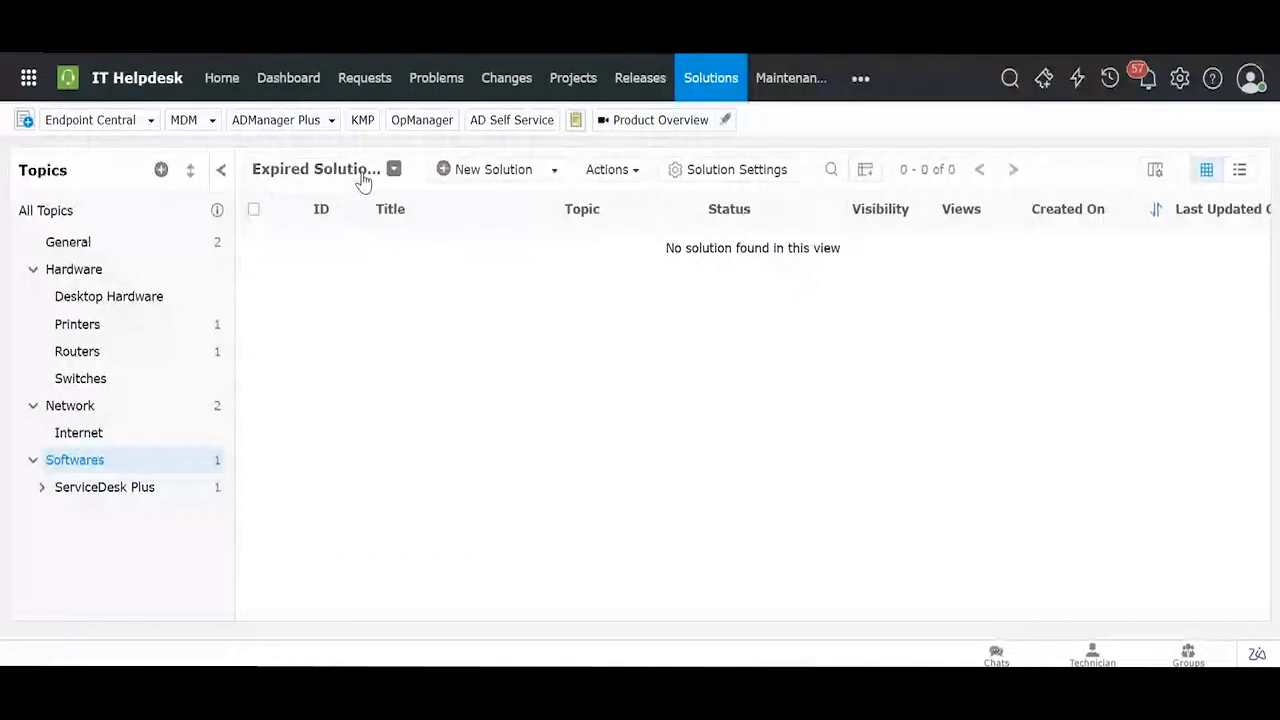
left_click(363, 174)
left_click(338, 474)
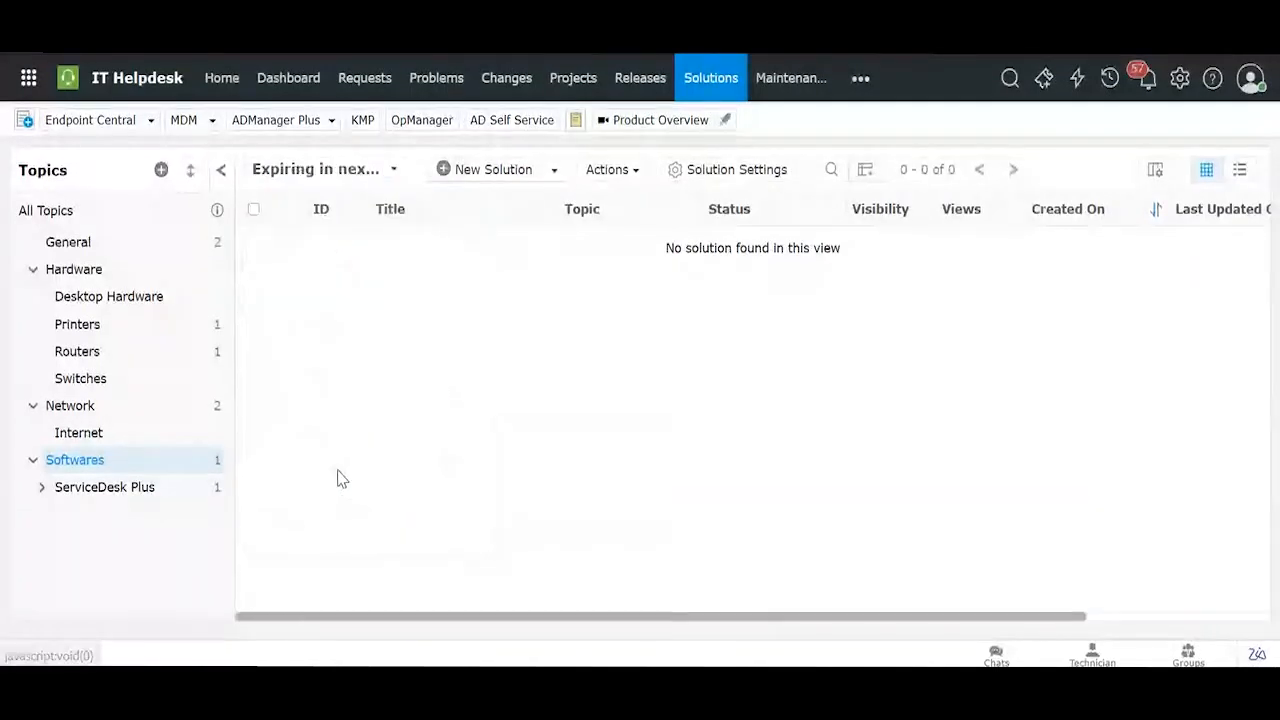
left_click(313, 174)
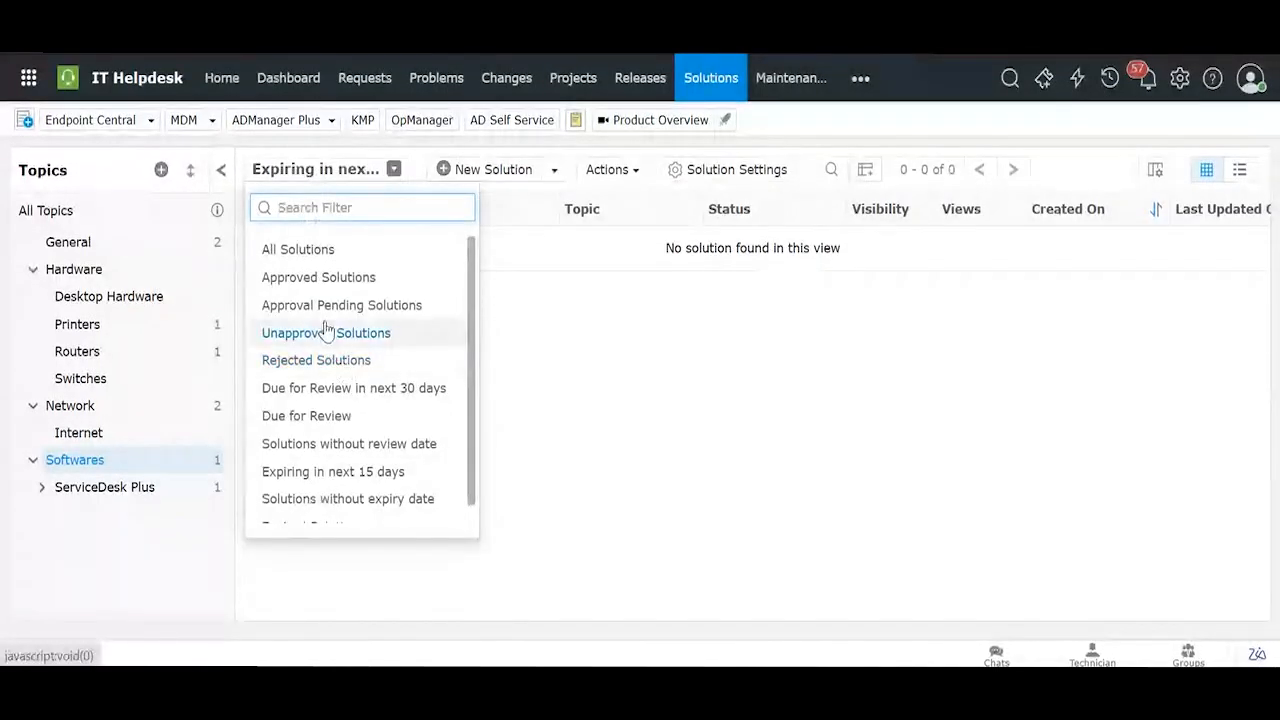
left_click(309, 249)
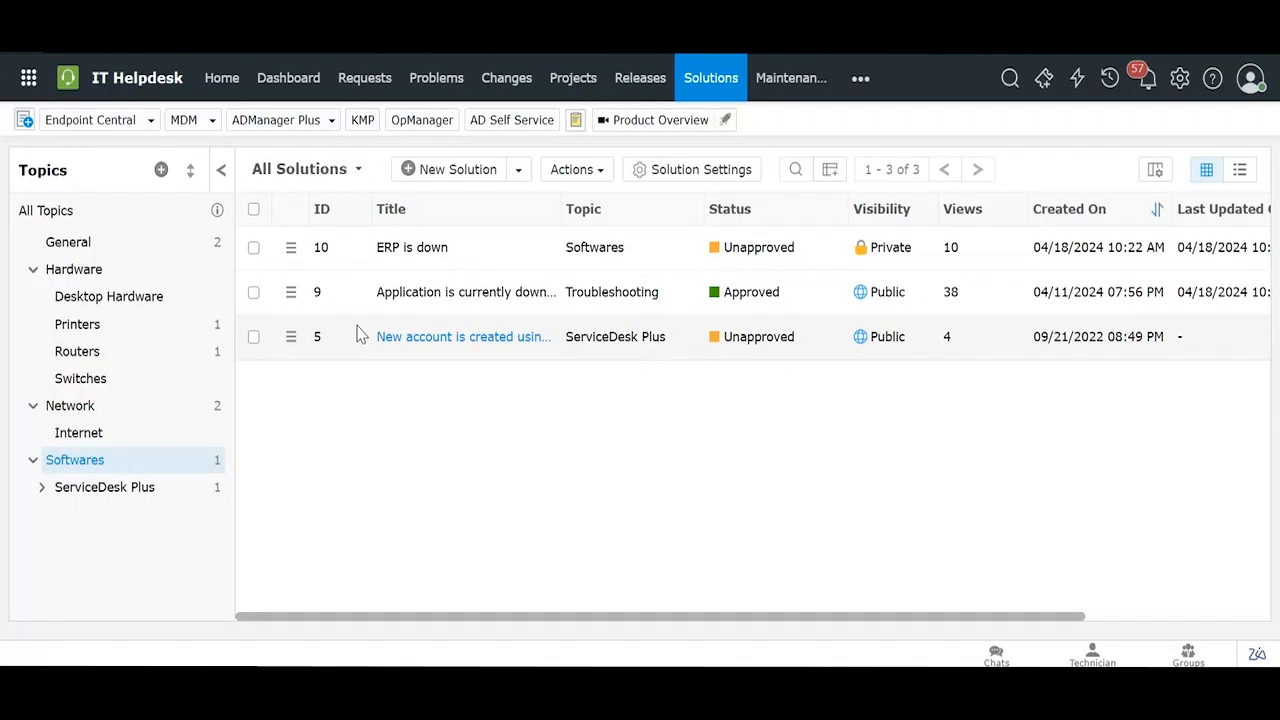
Step: Open solution 9 and select its keyword text on the Keywords tab
left_click(443, 298)
scroll(228, 284, "down", 3)
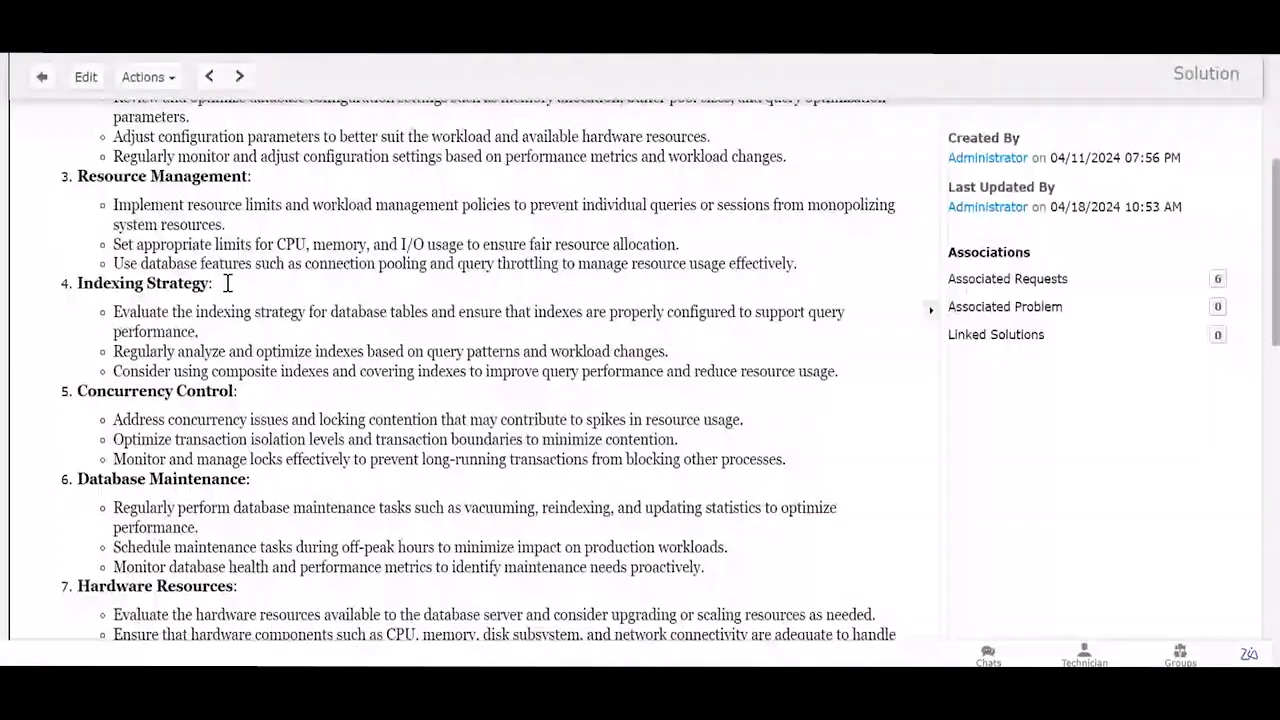
scroll(228, 284, "down", 15)
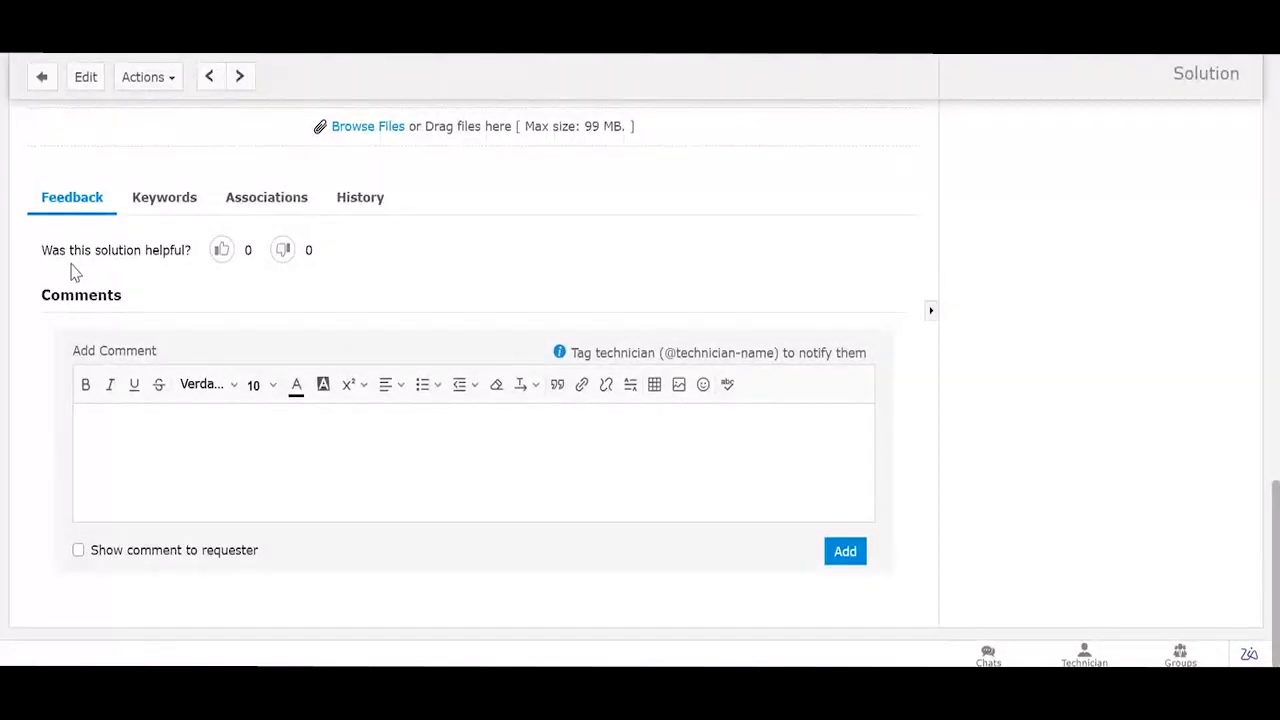
left_click(180, 200)
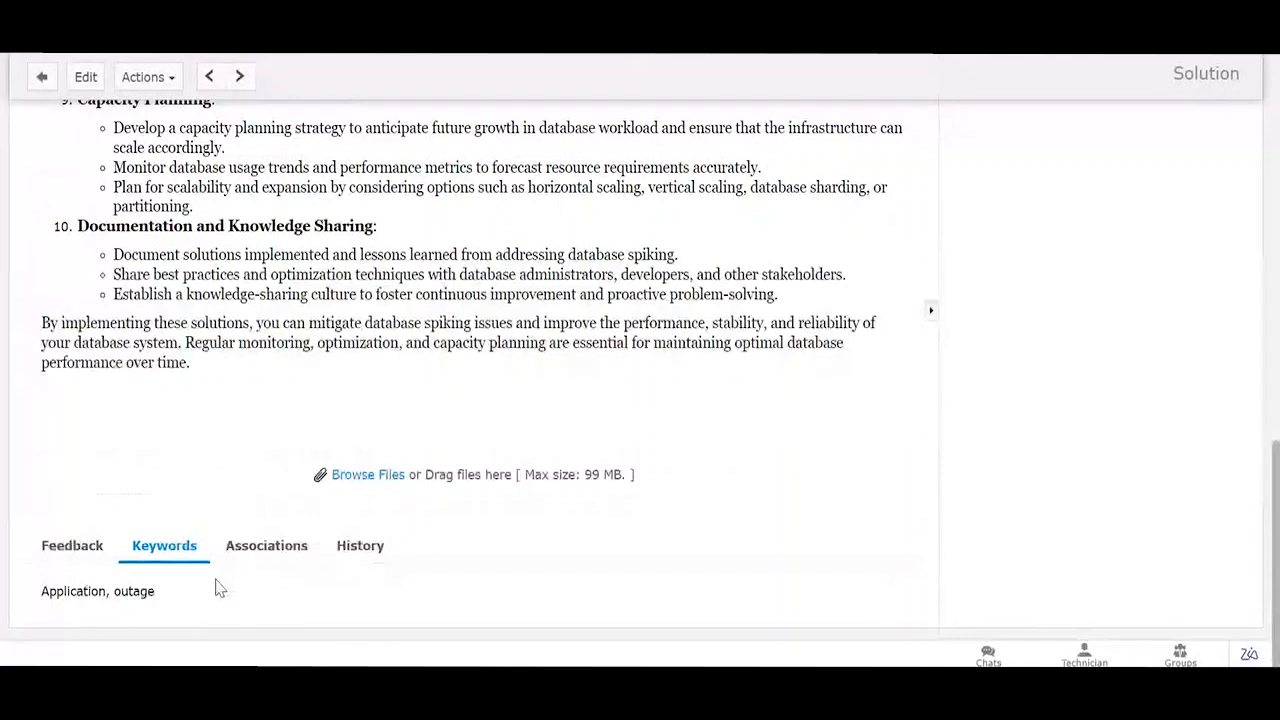
left_click_drag(220, 589, 243, 625)
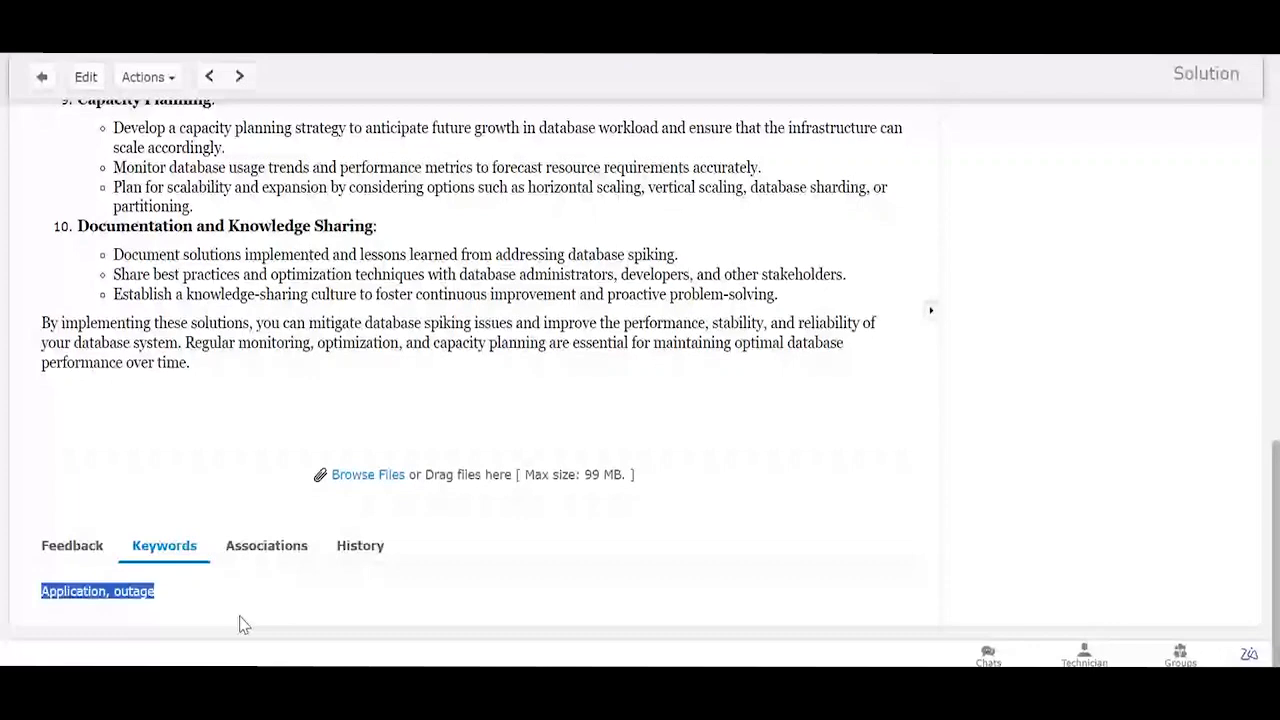
Step: Review solution 9's associated requests, then switch to the technician permissions window
left_click(264, 560)
scroll(347, 484, "down", 4)
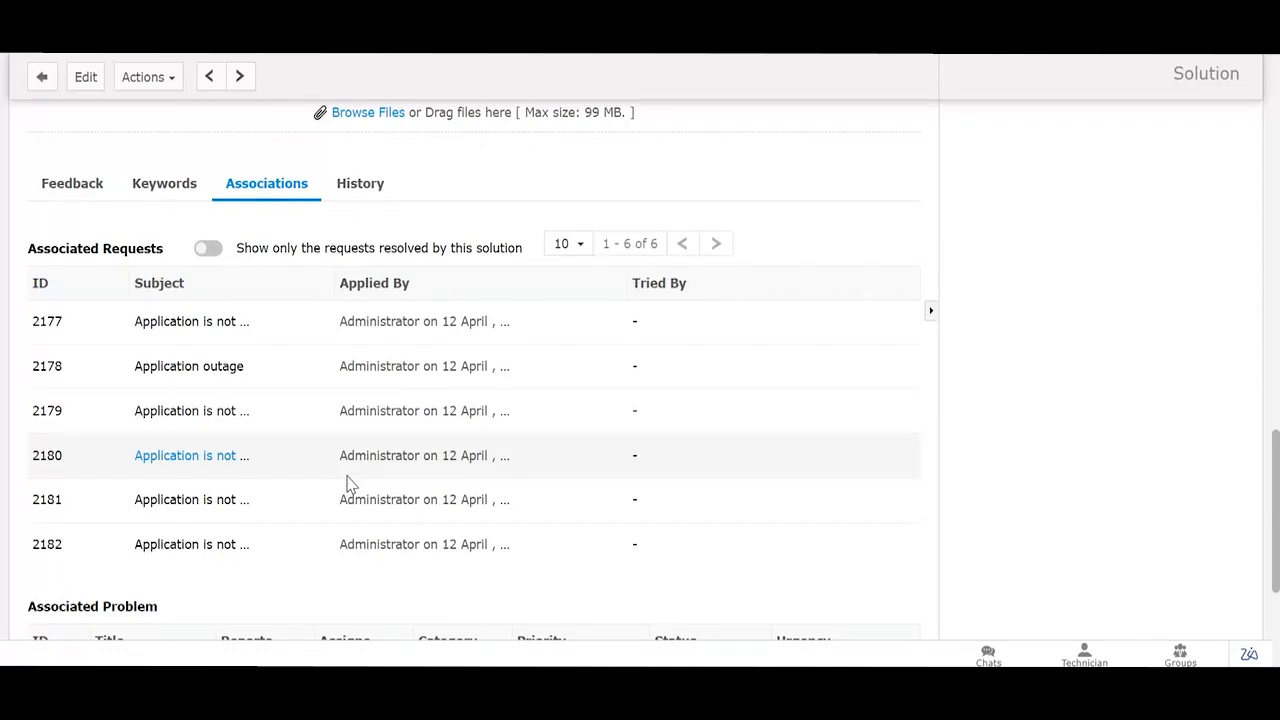
scroll(437, 282, "up", 2)
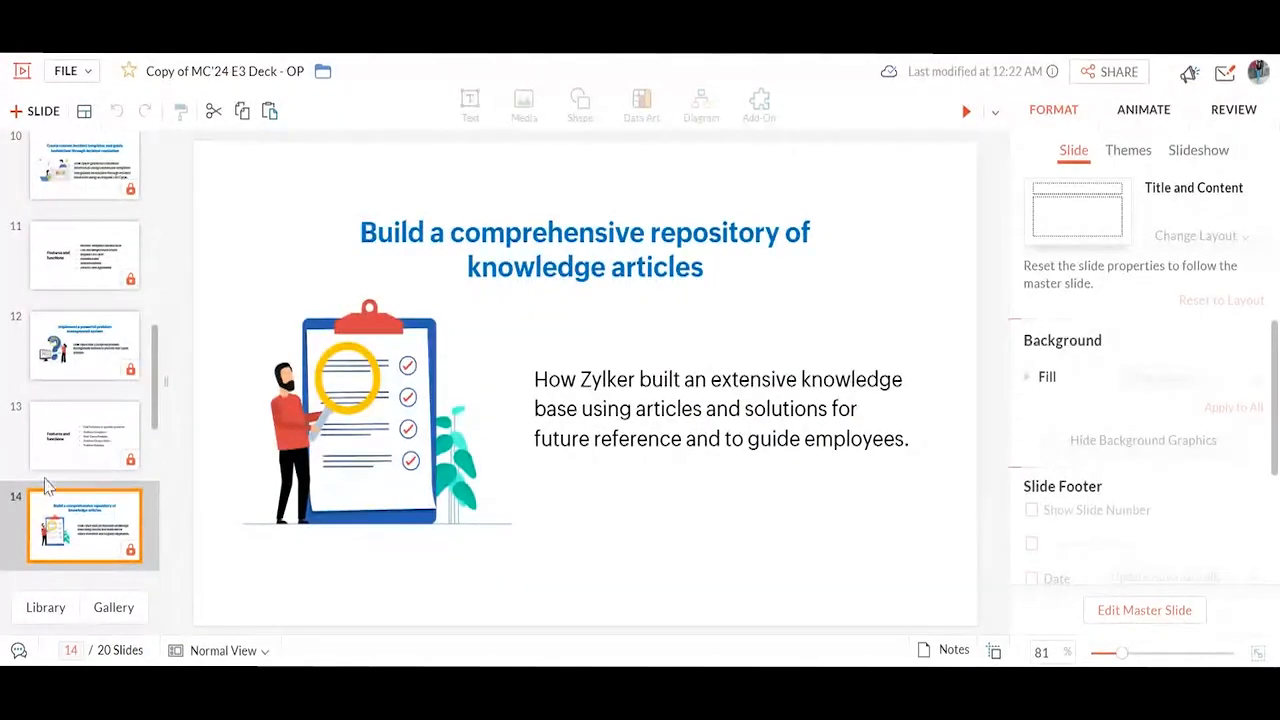
scroll(48, 487, "down", 2)
left_click(81, 404)
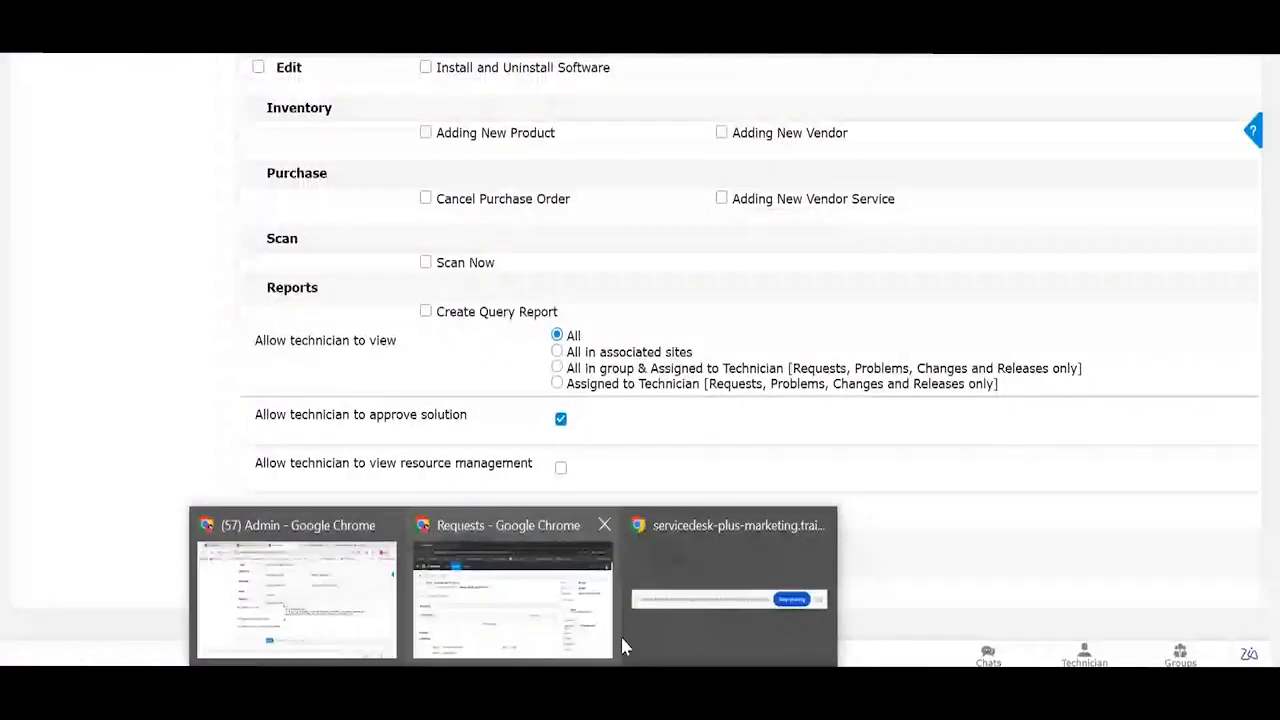
Step: Open the requester's Requests list, recheck solution keywords, and start a new request
left_click(605, 635)
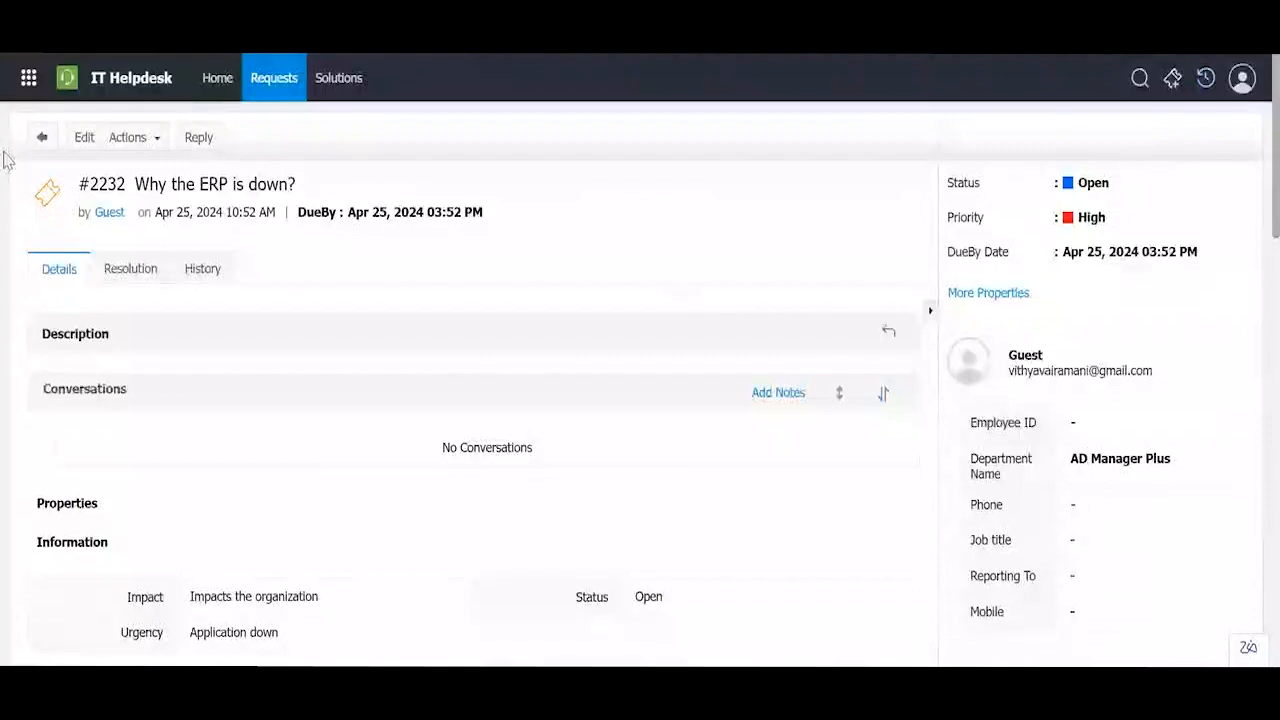
left_click(274, 88)
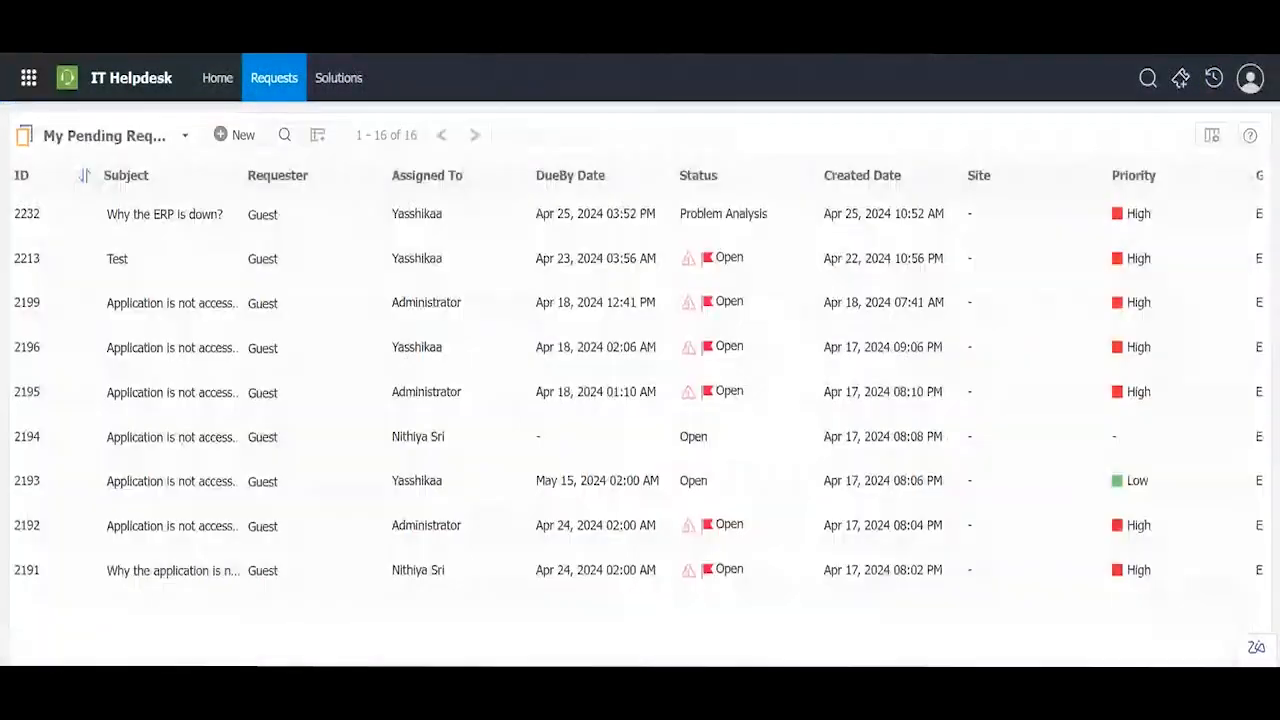
left_click(383, 585)
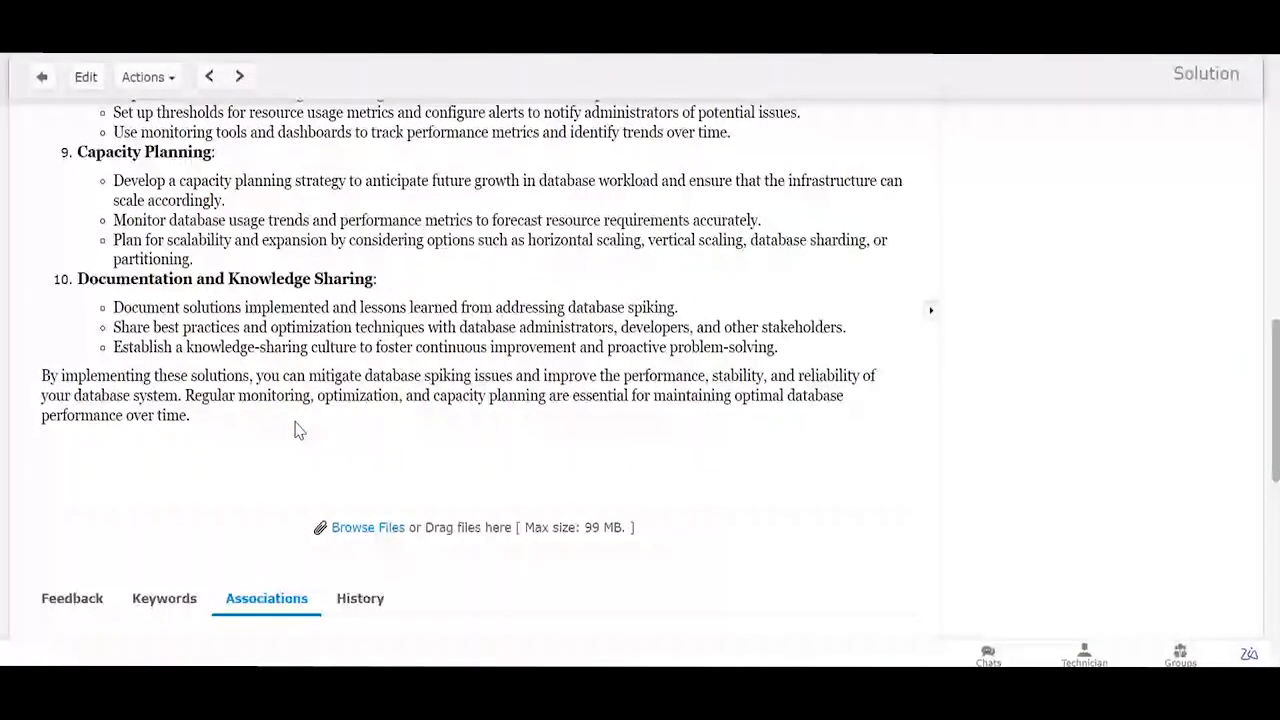
scroll(295, 430, "down", 3)
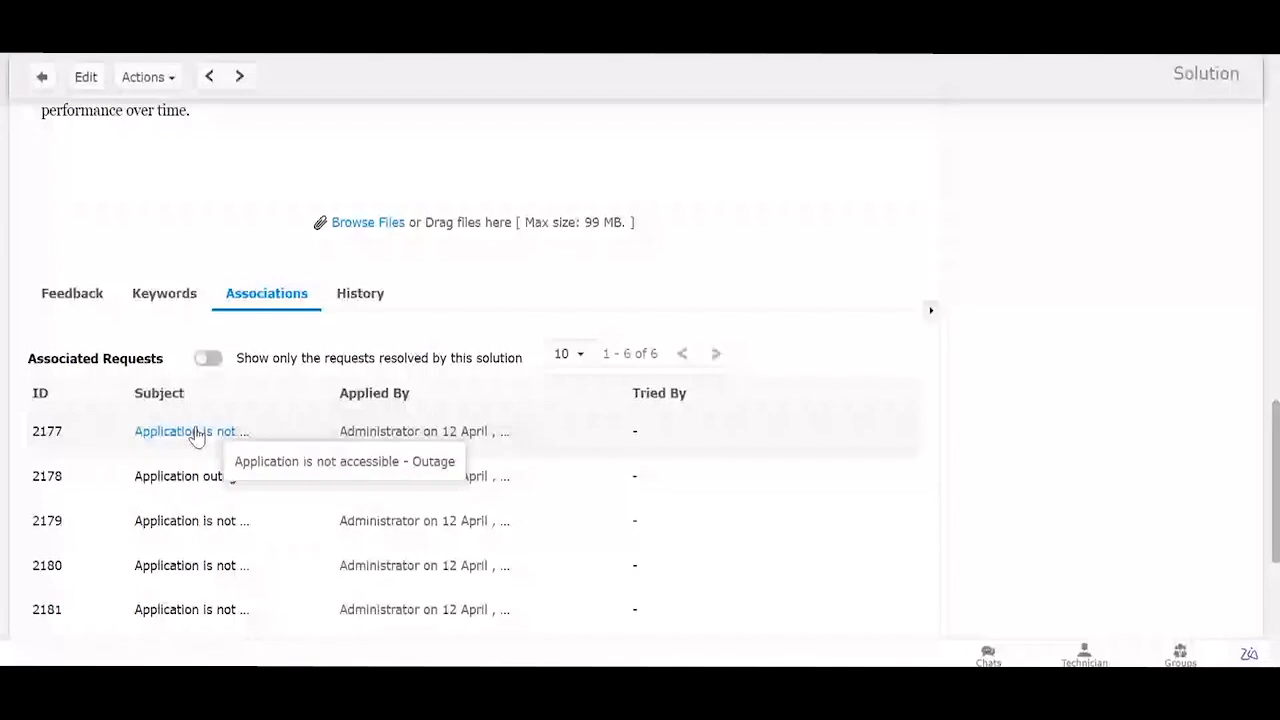
left_click(164, 293)
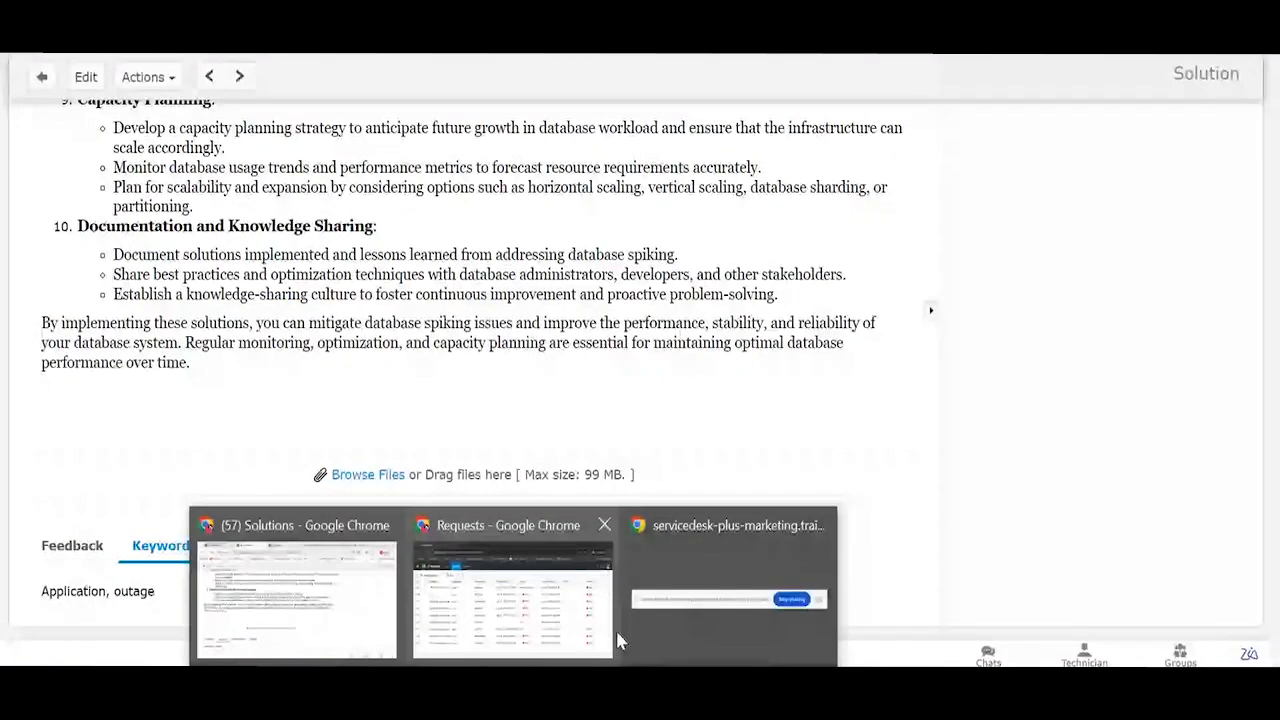
left_click(478, 578)
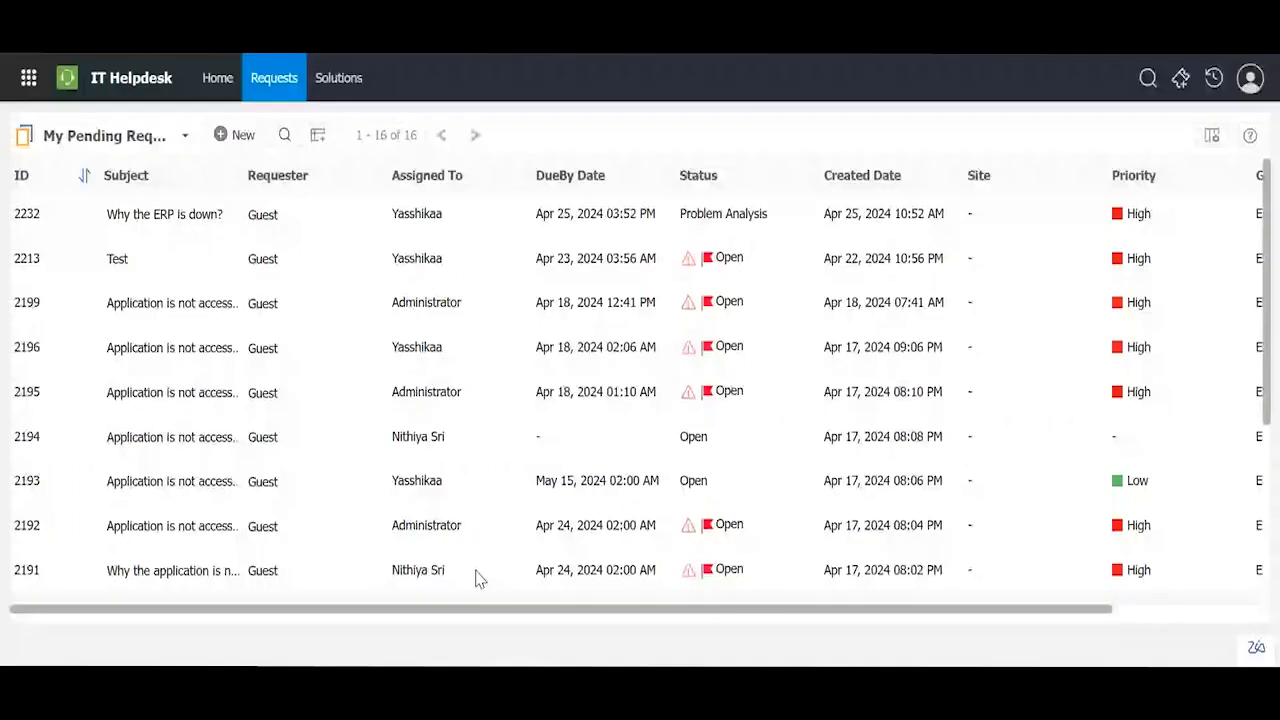
left_click(1180, 82)
Step: Submit an Application Outage request with subject 'Application', subcategory ERP, item Blank Page
left_click(940, 240)
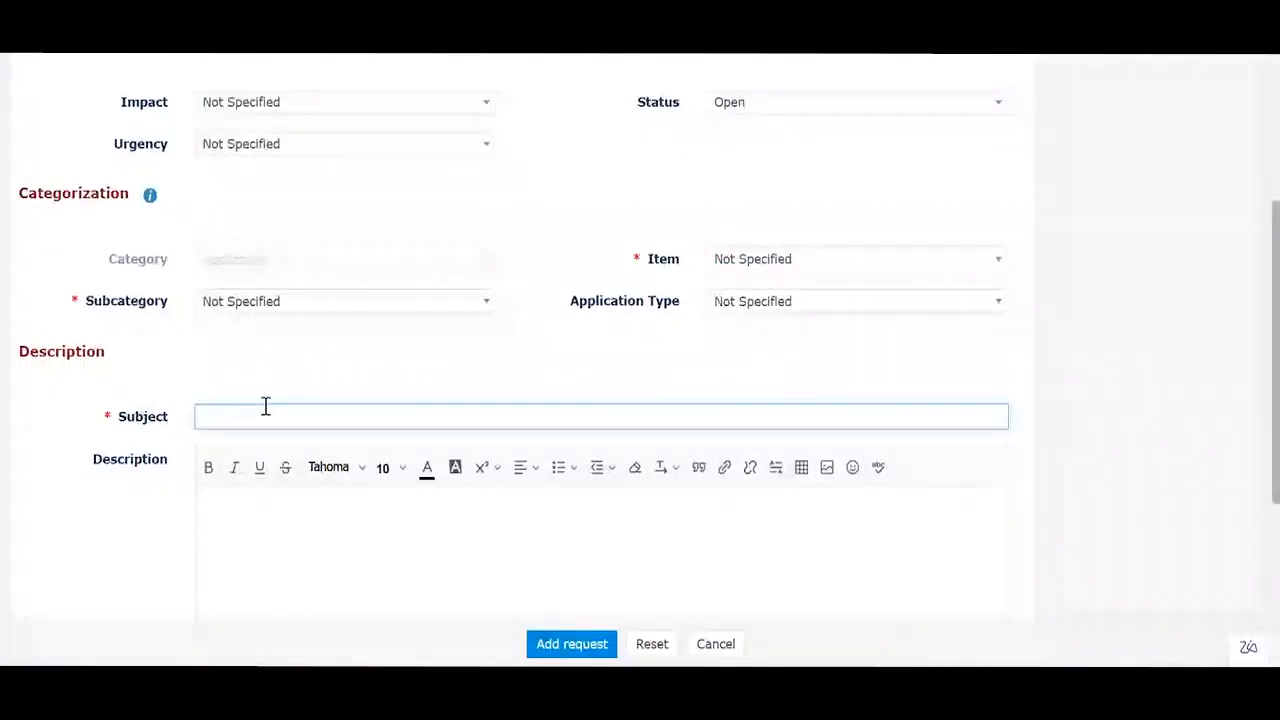
type("Application")
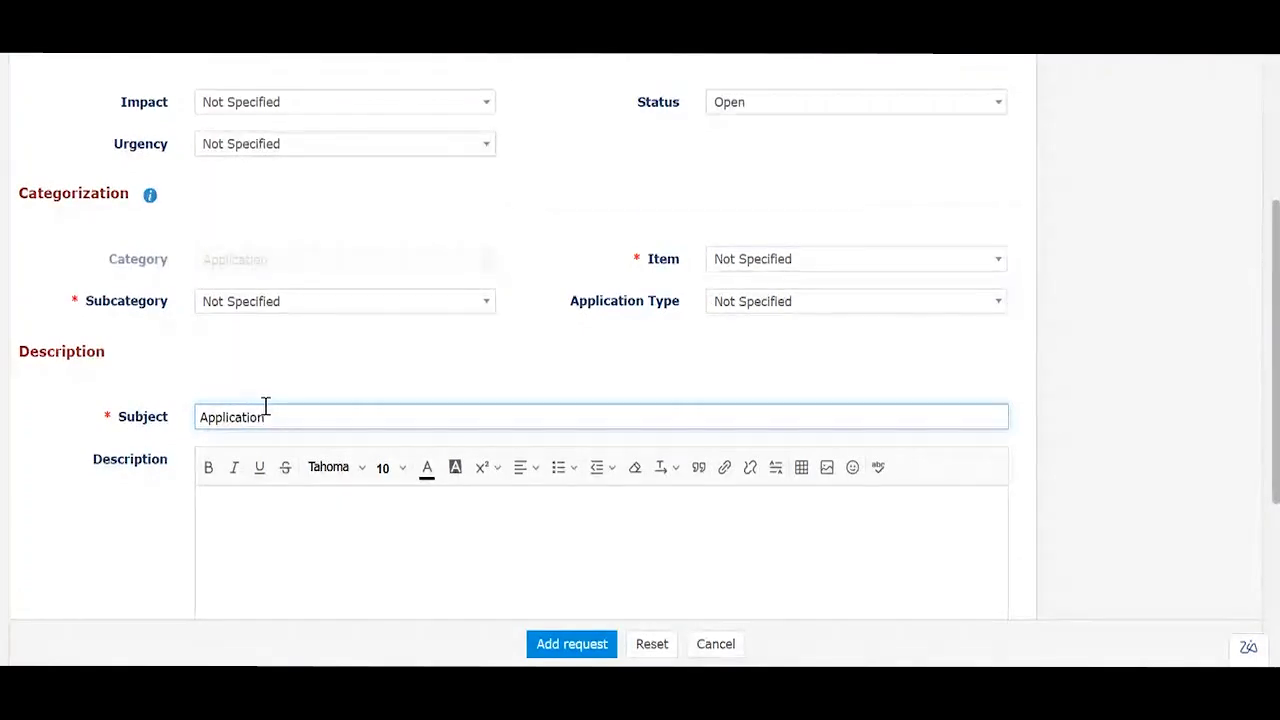
scroll(266, 407, "up", 3)
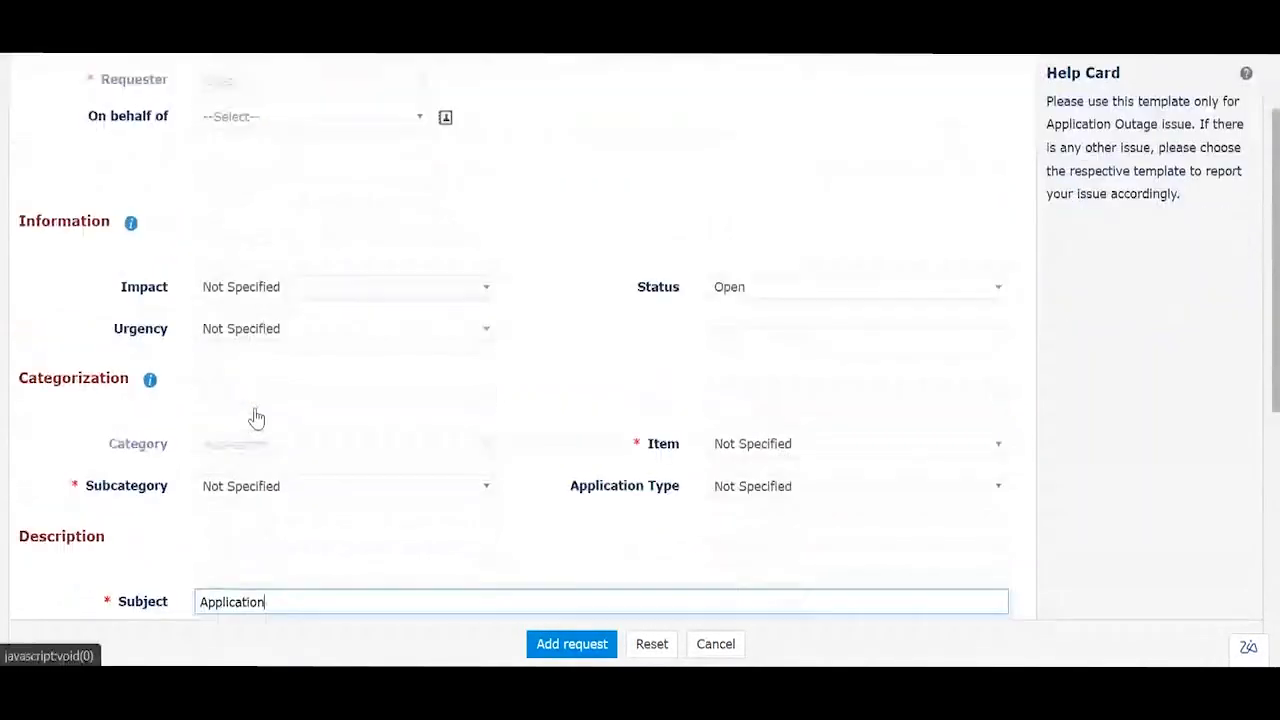
scroll(256, 418, "down", 2)
left_click(548, 645)
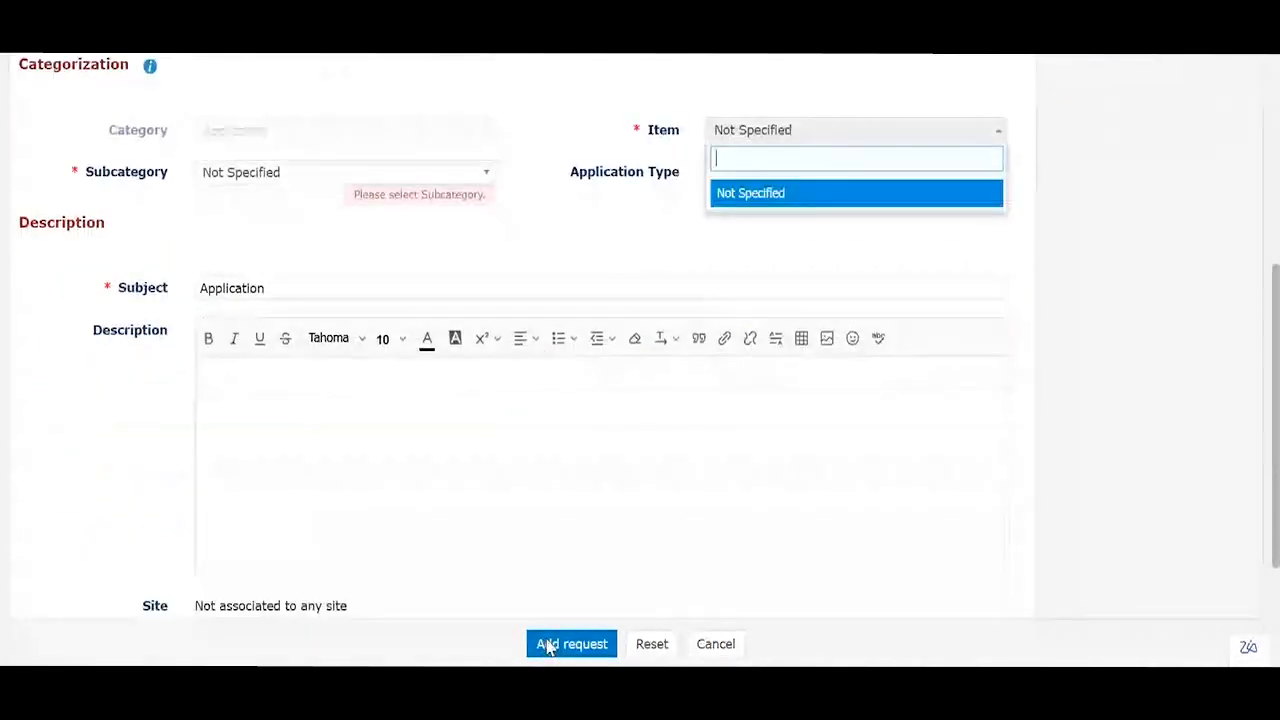
left_click(266, 188)
left_click(271, 172)
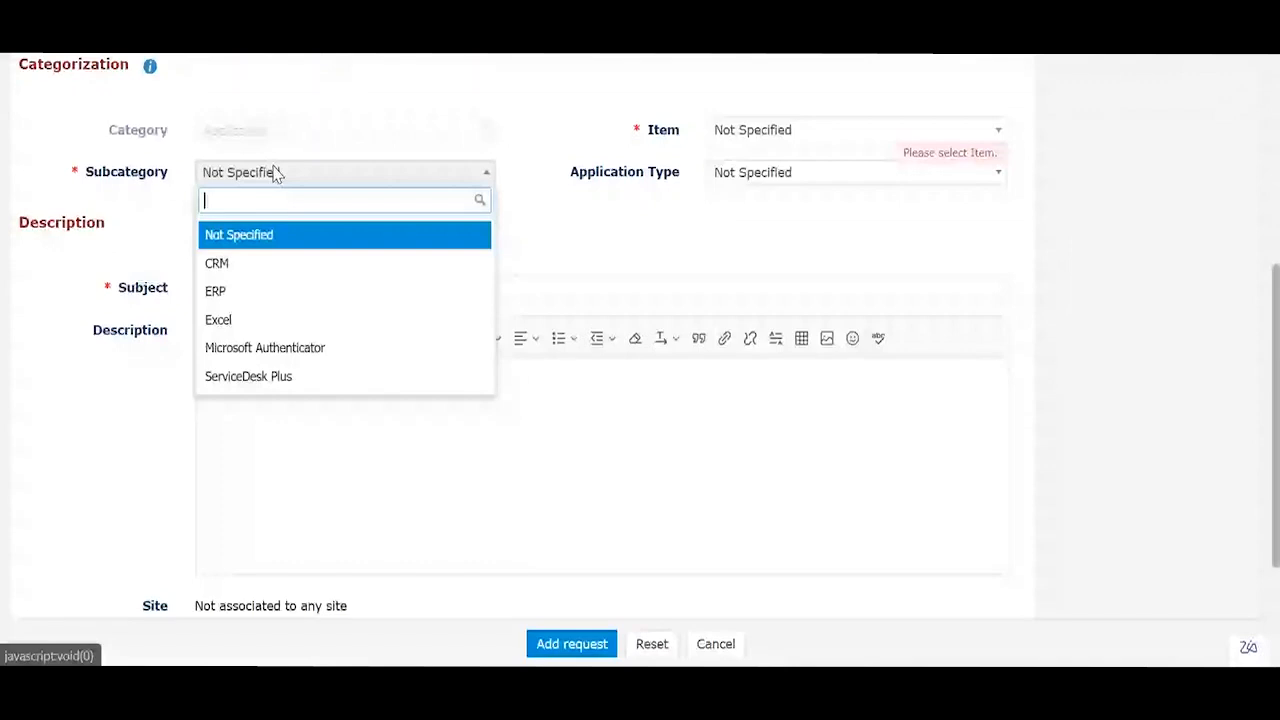
left_click(249, 291)
left_click(857, 129)
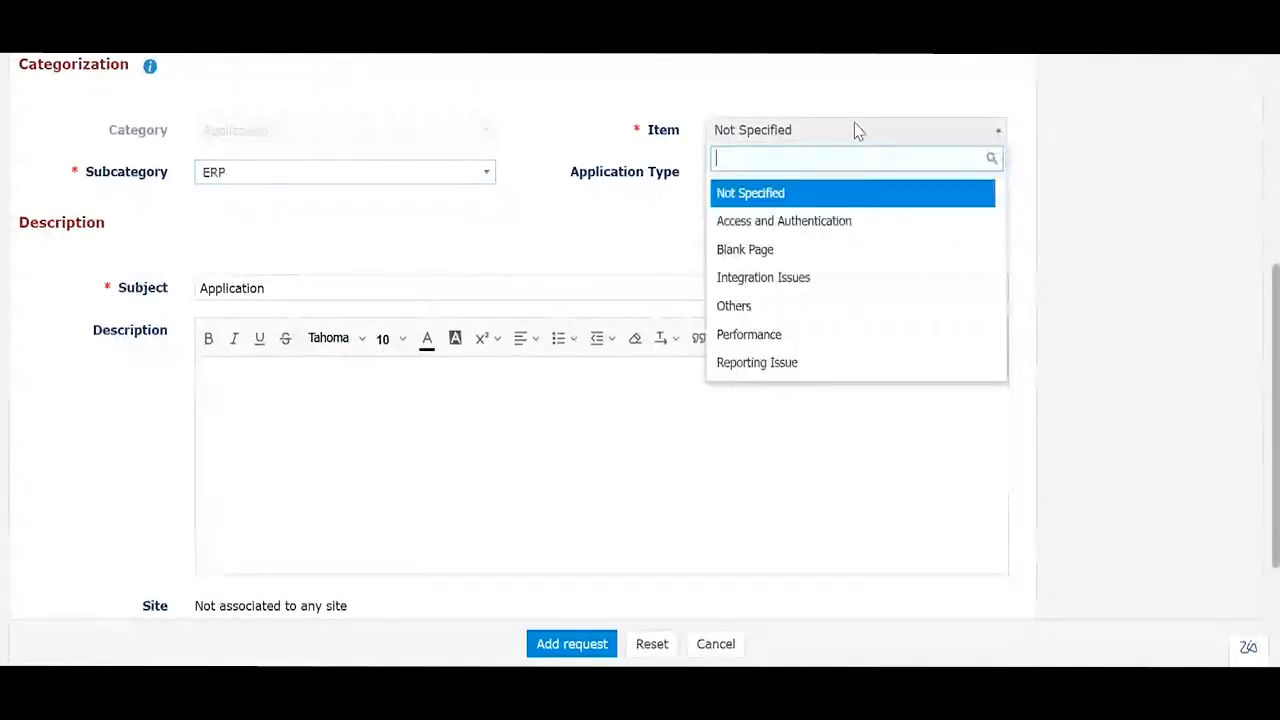
left_click(786, 251)
left_click(548, 645)
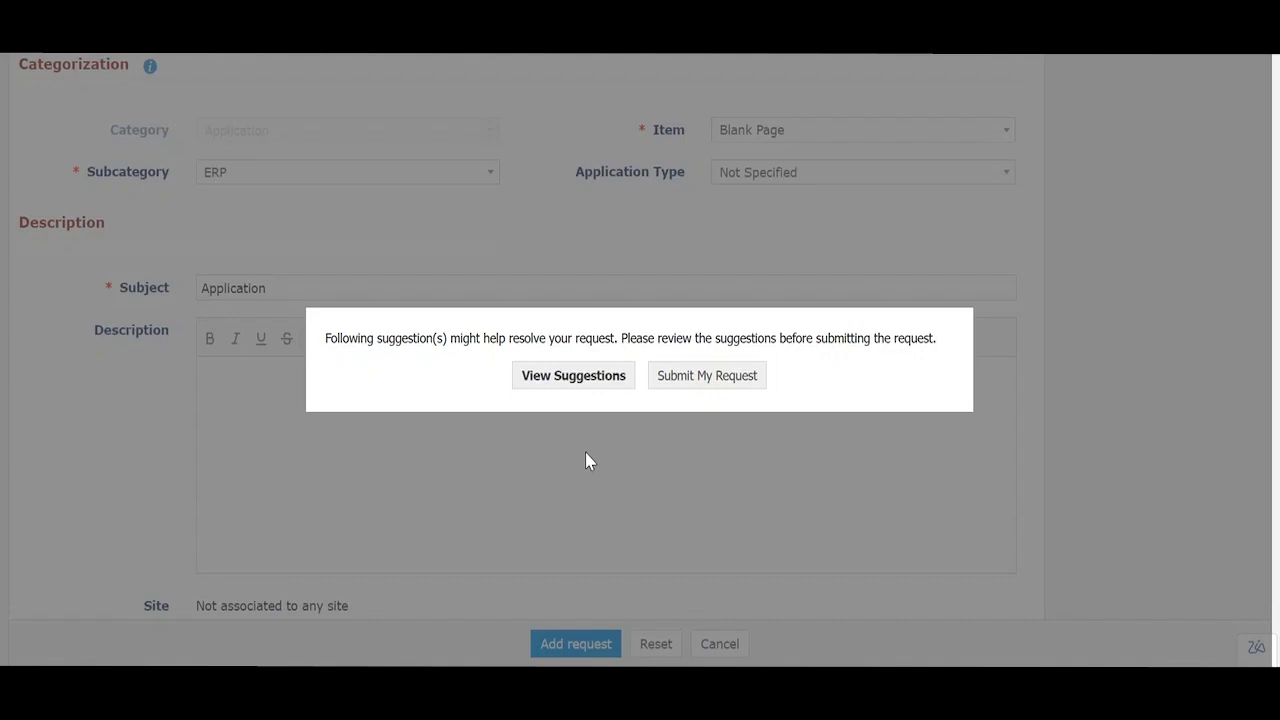
Step: Read suggested solution #9 'Application is currently down' in full, then cancel the request
left_click(574, 378)
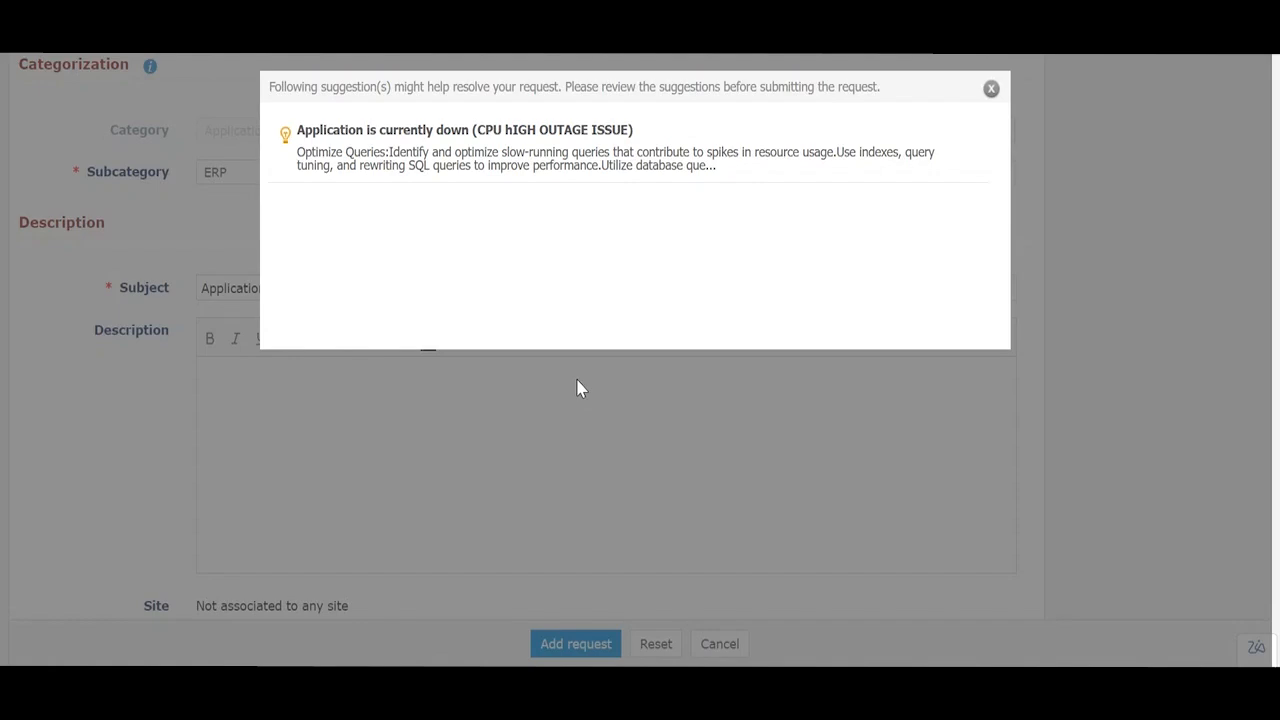
left_click(488, 132)
scroll(502, 267, "down", 6)
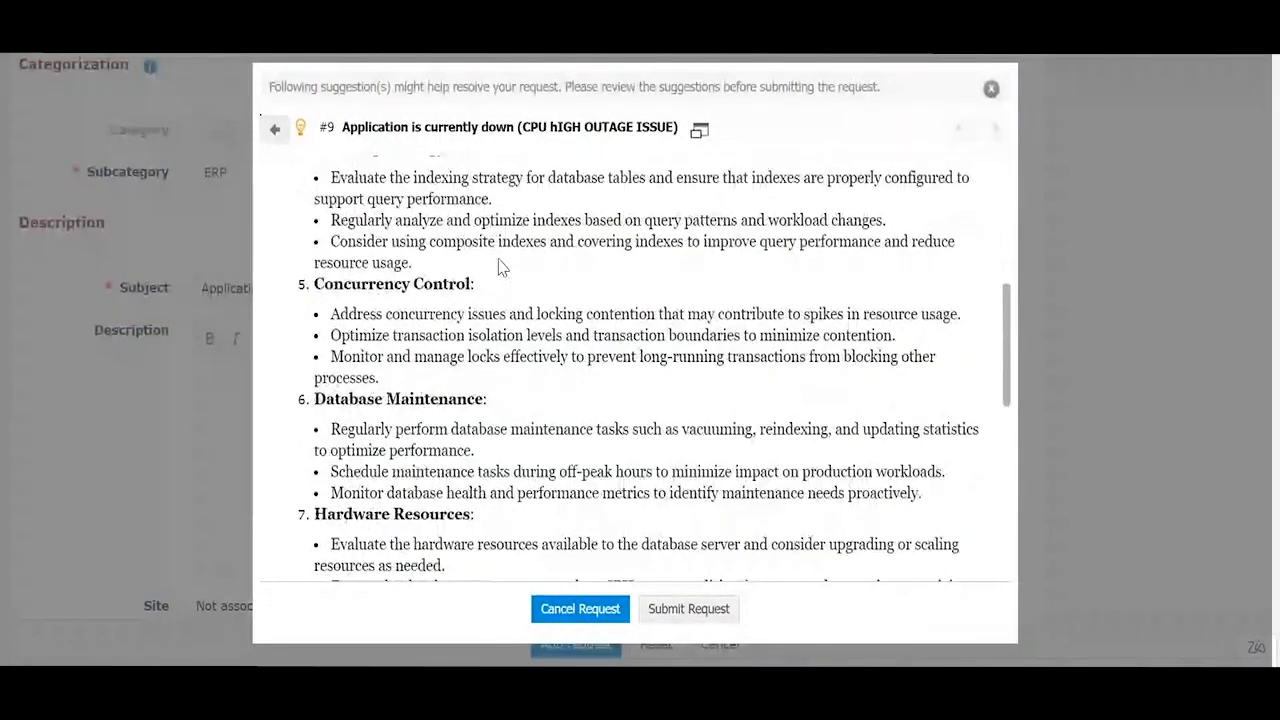
scroll(502, 267, "down", 8)
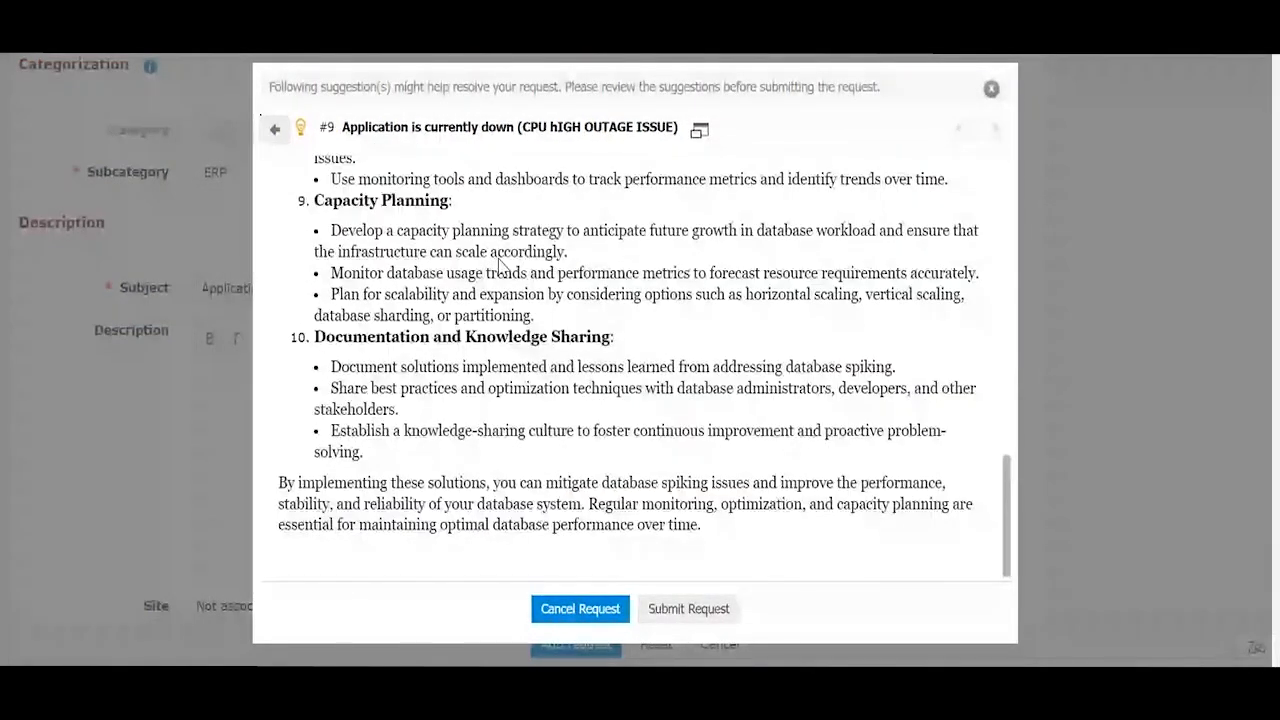
scroll(500, 267, "down", 1)
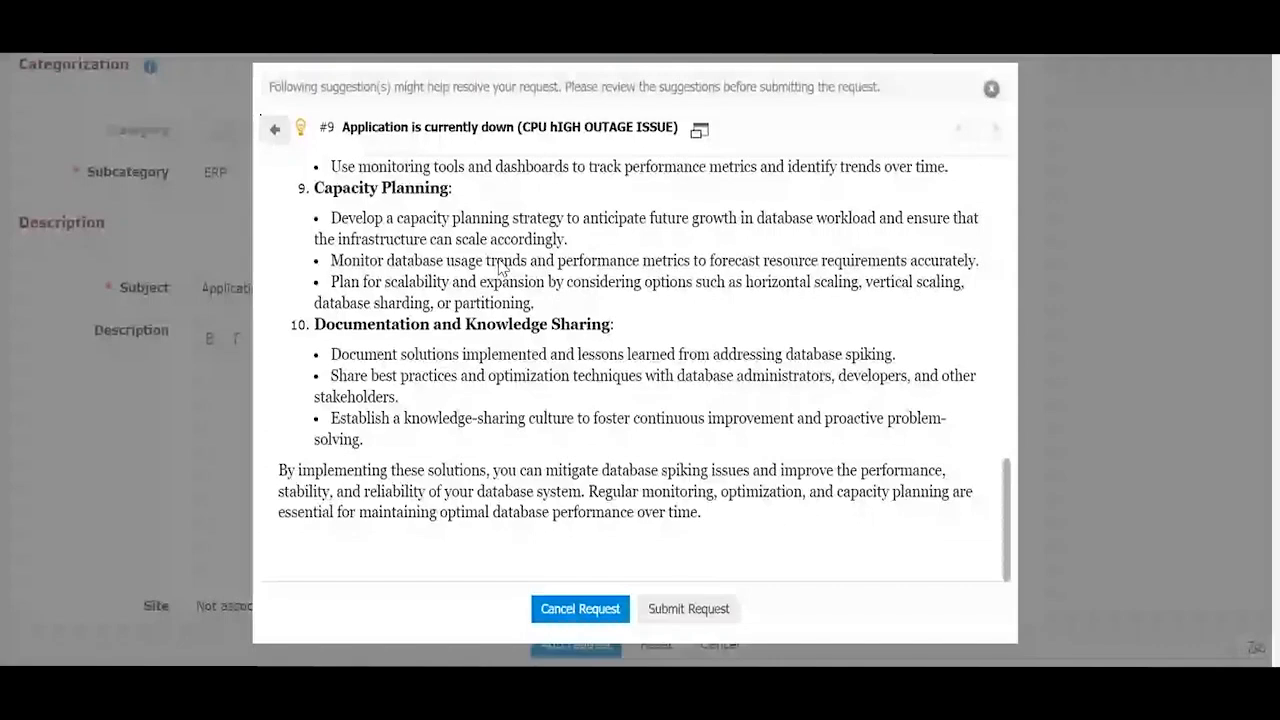
left_click(575, 611)
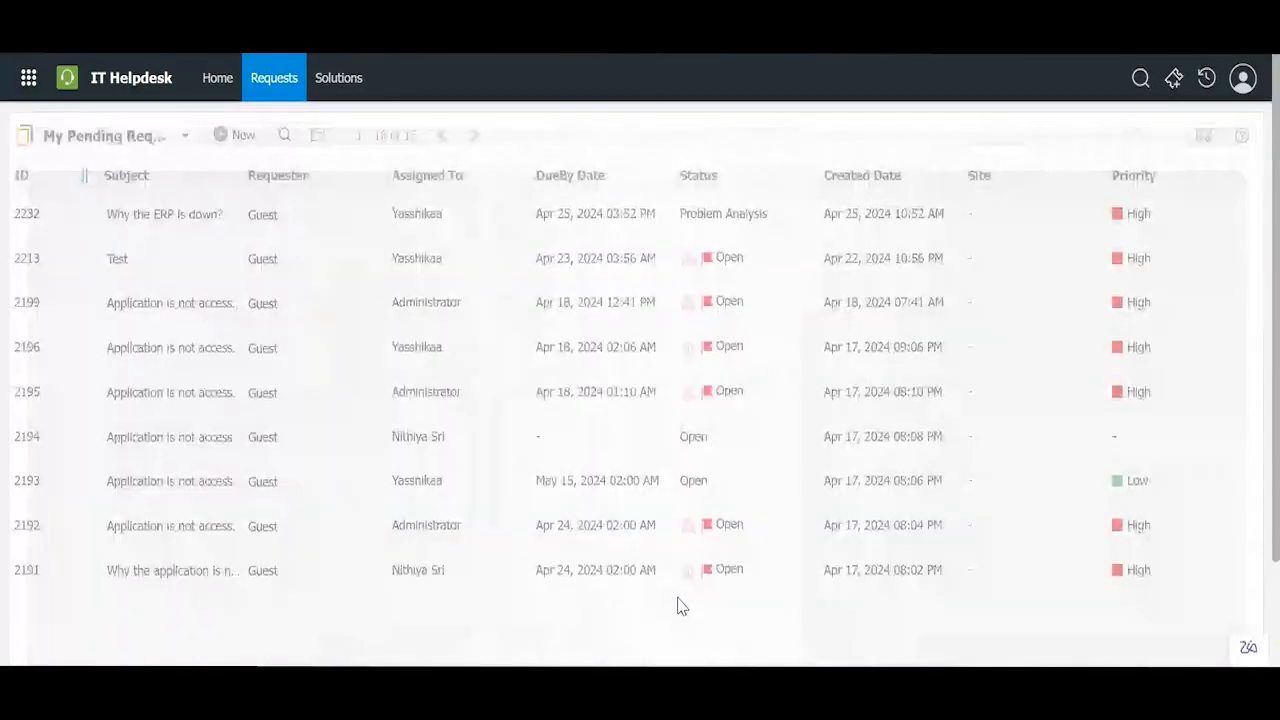